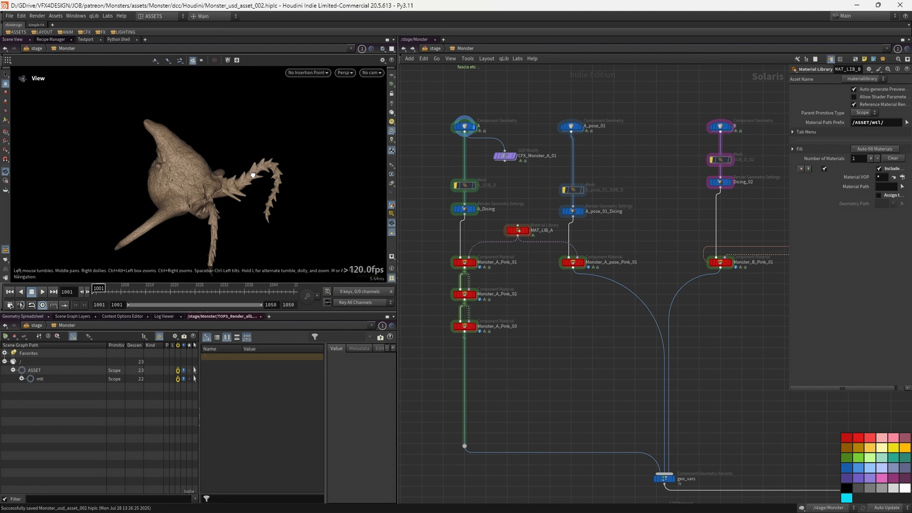
# Display the A_pose_01 geometry and the B geometry in the viewport, and look over the branches feeding geo_vars.
pyautogui.click(578, 131)
pyautogui.click(718, 133)
pyautogui.moveTo(630, 157); pyautogui.dragTo(436, 167, button='middle')
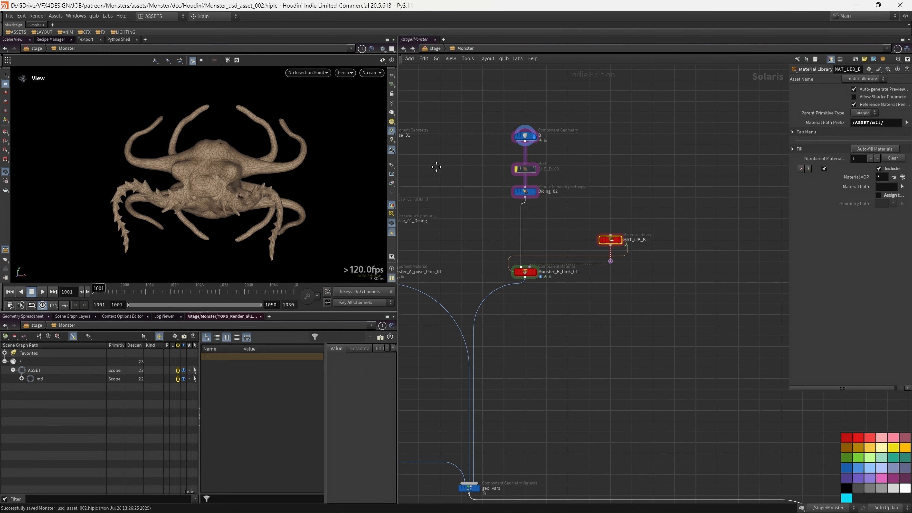
pyautogui.moveTo(611, 136); pyautogui.dragTo(635, 142, button='middle')
pyautogui.scroll(-1, 635, 142)
pyautogui.scroll(-2, 703, 163)
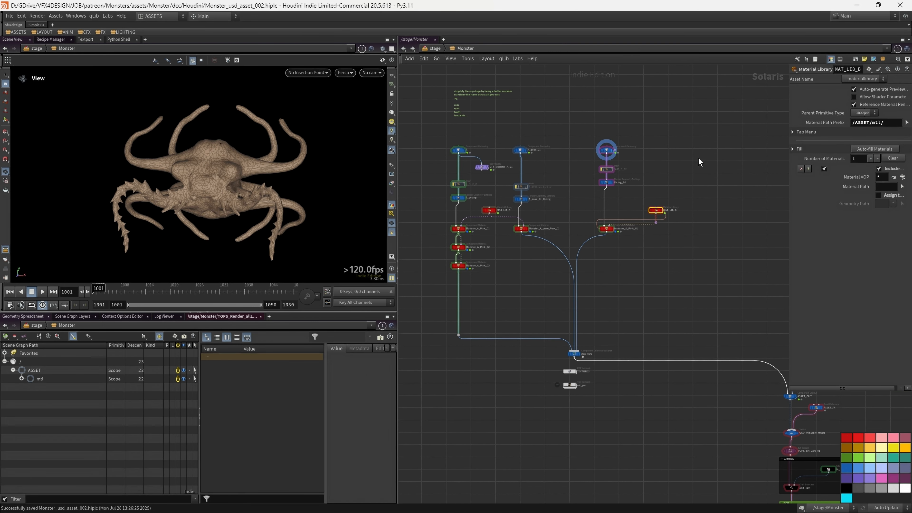
pyautogui.scroll(2, 666, 168)
pyautogui.scroll(-2, 629, 237)
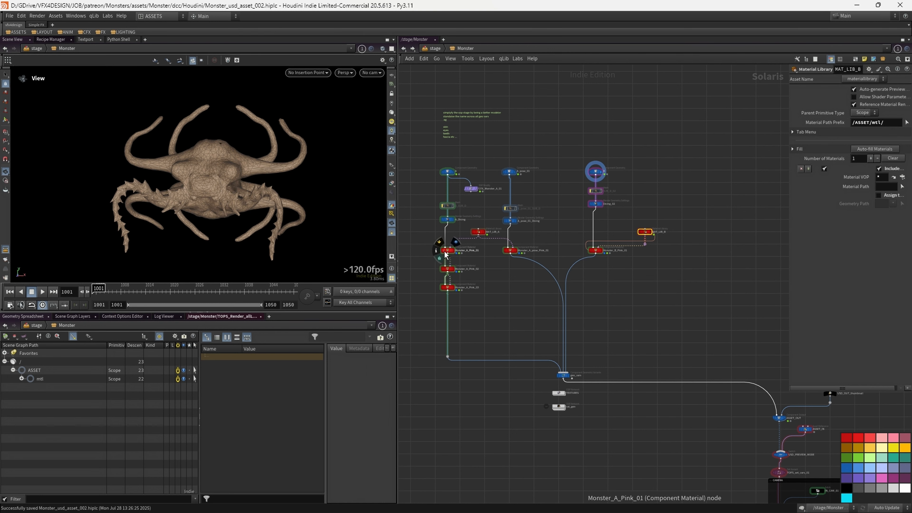
# Duplicate a Monster_A_Pink material inside MAT_LIB_A, delete the copy and return to the Monster network.
pyautogui.scroll(3, 443, 255)
pyautogui.click(502, 216)
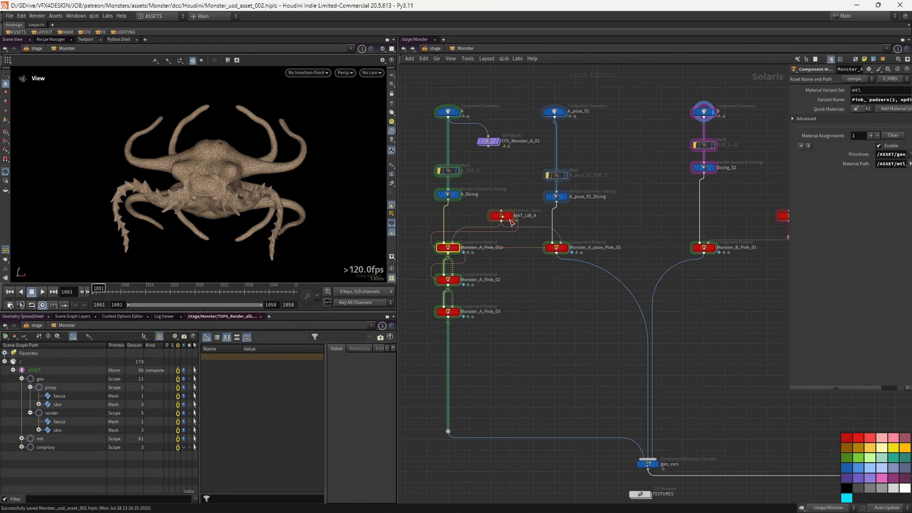
pyautogui.doubleClick(502, 216)
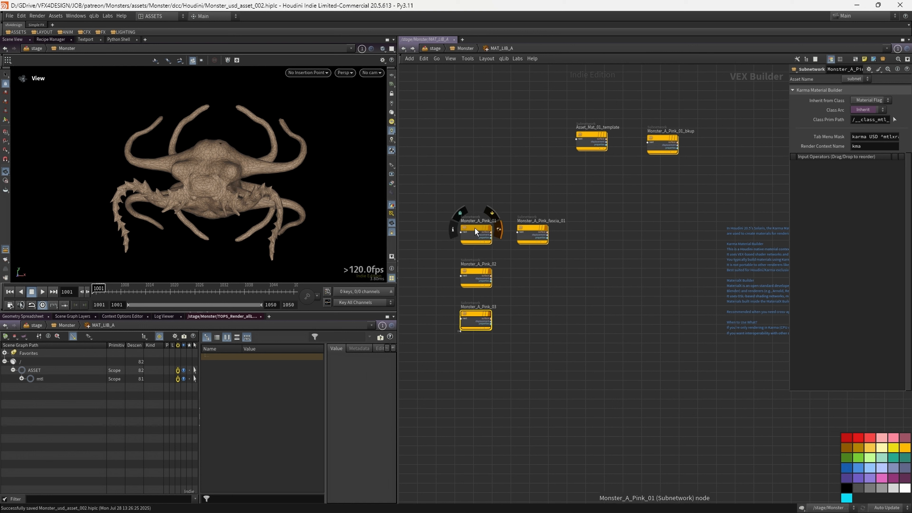
pyautogui.keyDown('alt'); pyautogui.moveTo(475, 228); pyautogui.dragTo(542, 316); pyautogui.keyUp('alt')
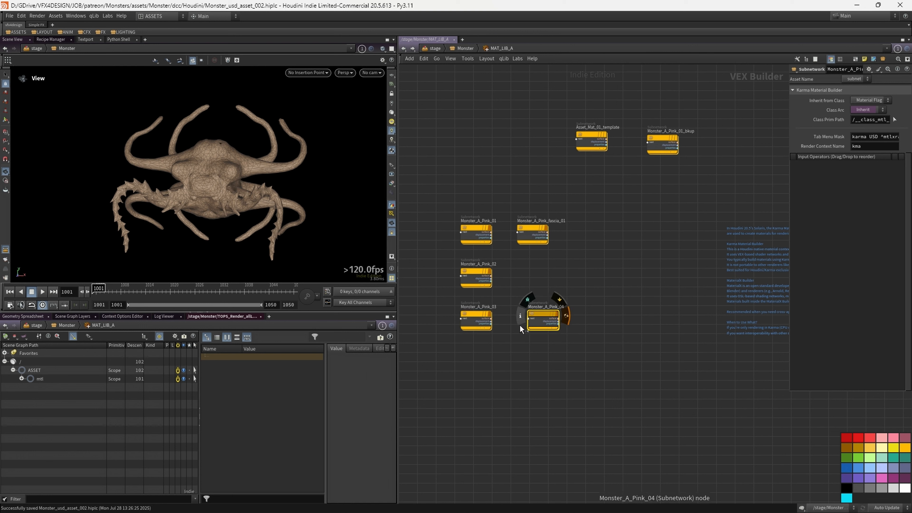
pyautogui.press('Delete')
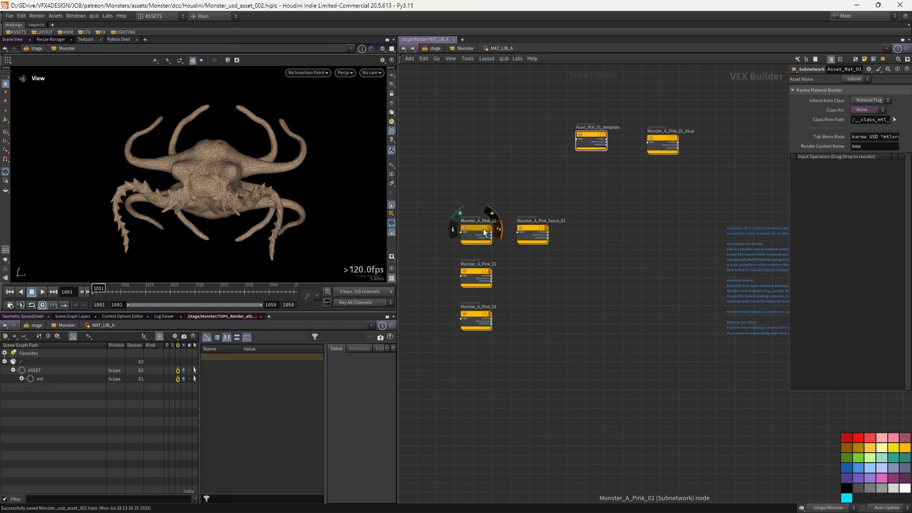
pyautogui.scroll(3, 485, 284)
pyautogui.press('u')
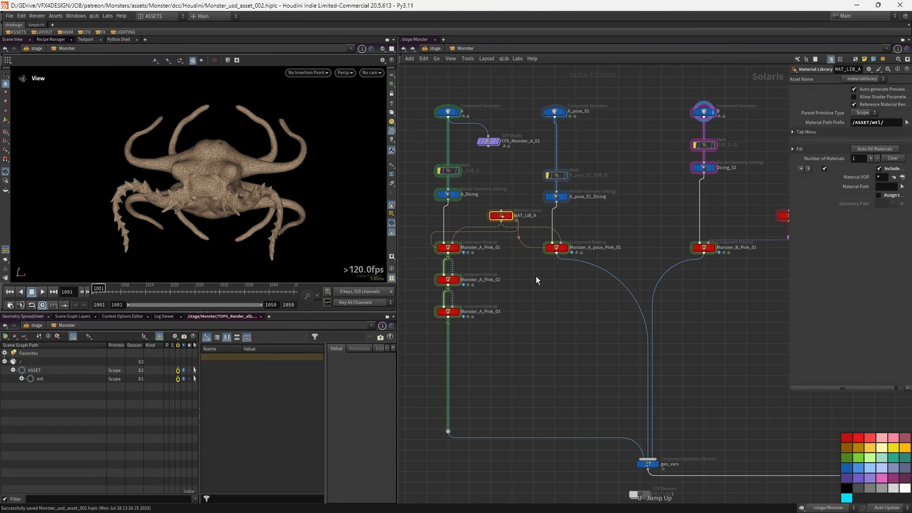
# Examine the Monster_A_Pink_01, Monster_A_Pink_02 and Monster_A_Pink_03 component materials, and display Monster_A_Pink_03 in the viewport.
pyautogui.click(449, 247)
pyautogui.click(449, 280)
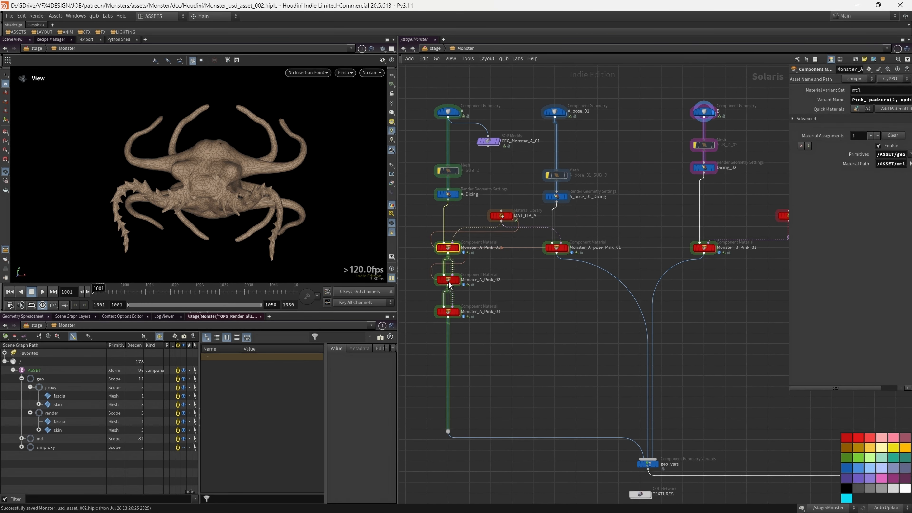
pyautogui.click(454, 311)
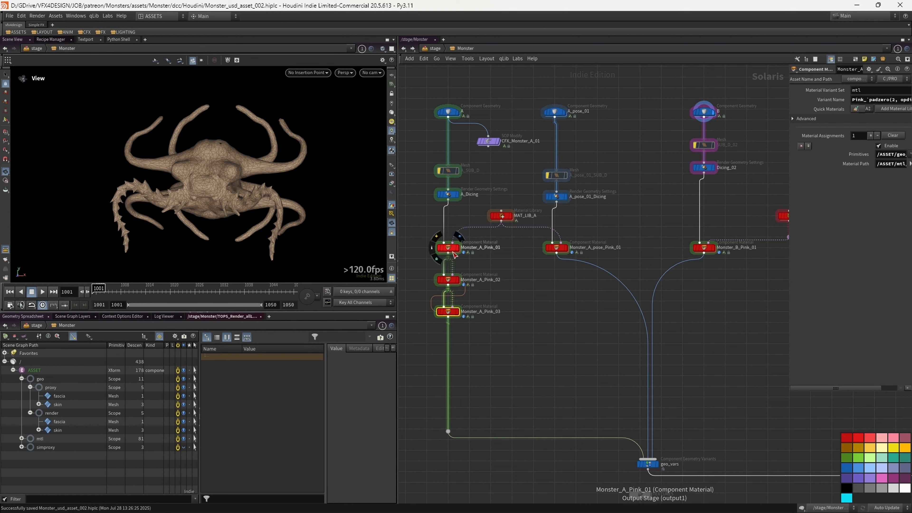
pyautogui.click(449, 280)
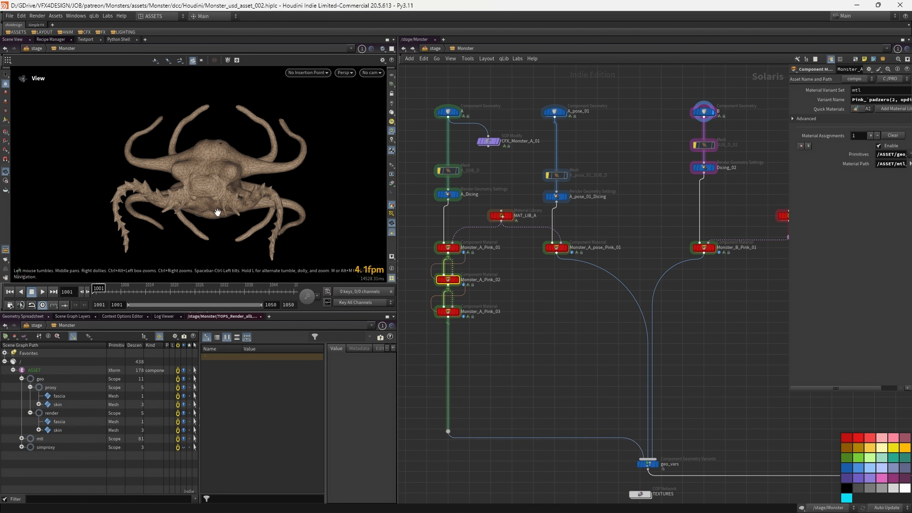
pyautogui.click(457, 311)
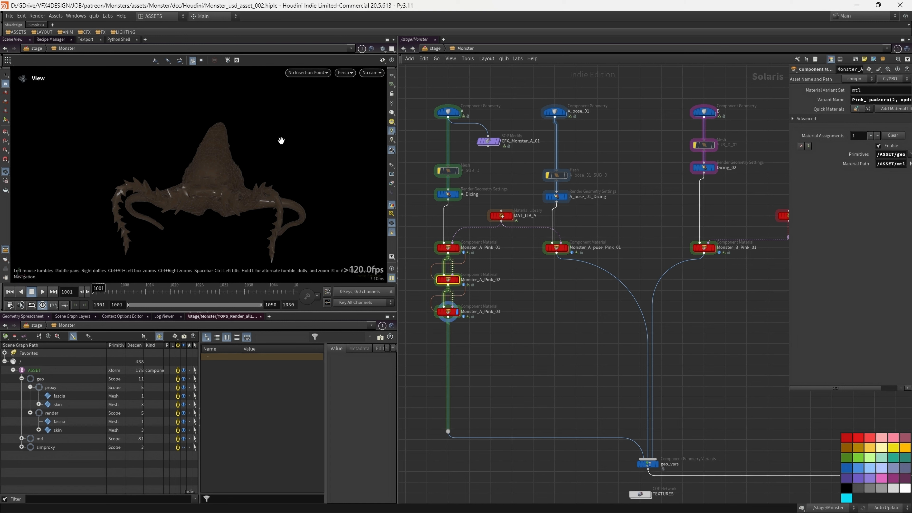
# Render the viewport with Karma XPU and compare Monster_A_Pink_01, Monster_A_pose_Pink_01 and Monster_B_Pink_01.
pyautogui.click(334, 73)
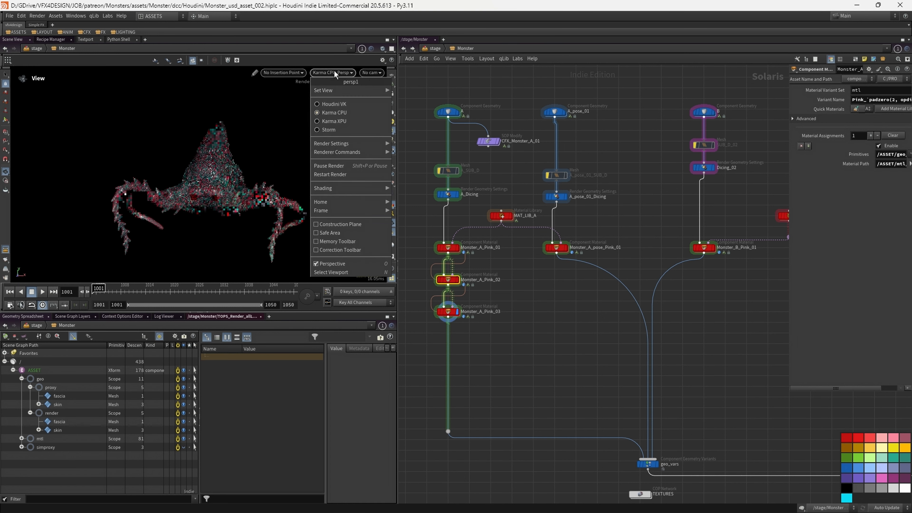
pyautogui.click(346, 121)
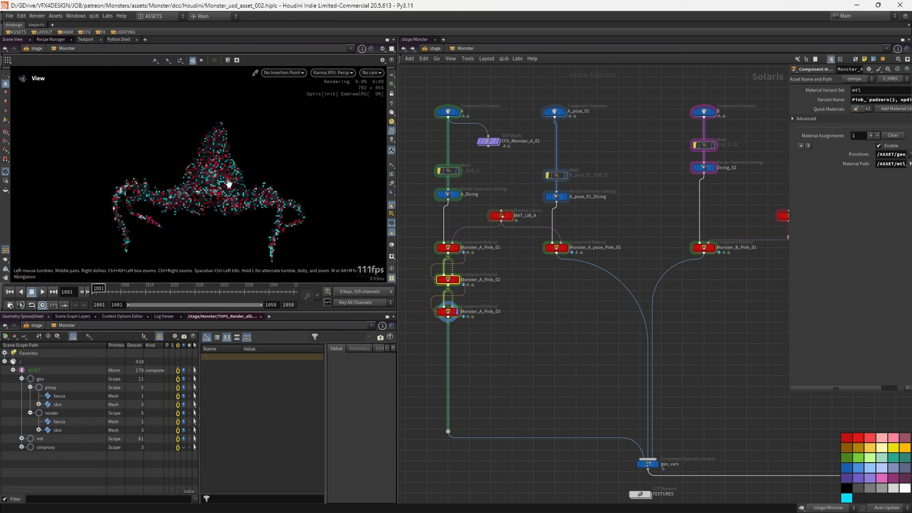
pyautogui.click(457, 248)
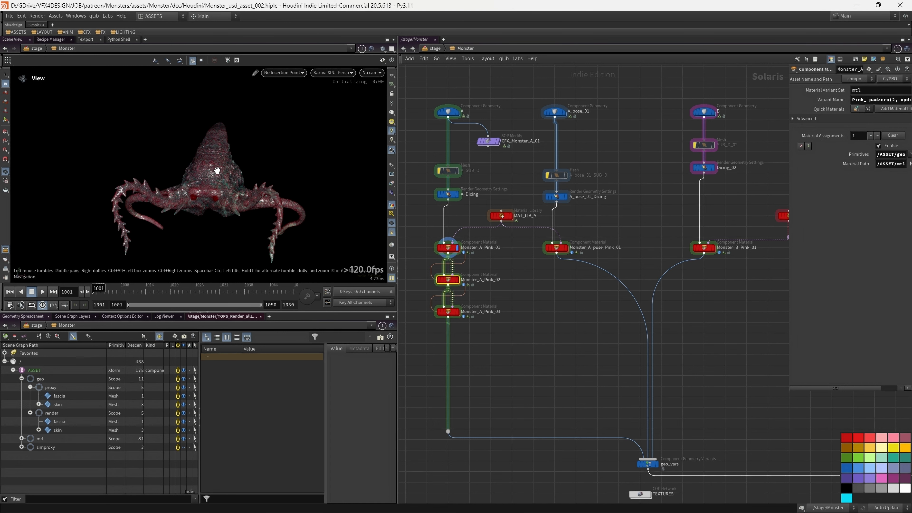
pyautogui.moveTo(593, 236); pyautogui.dragTo(585, 236, button='middle')
pyautogui.click(556, 248)
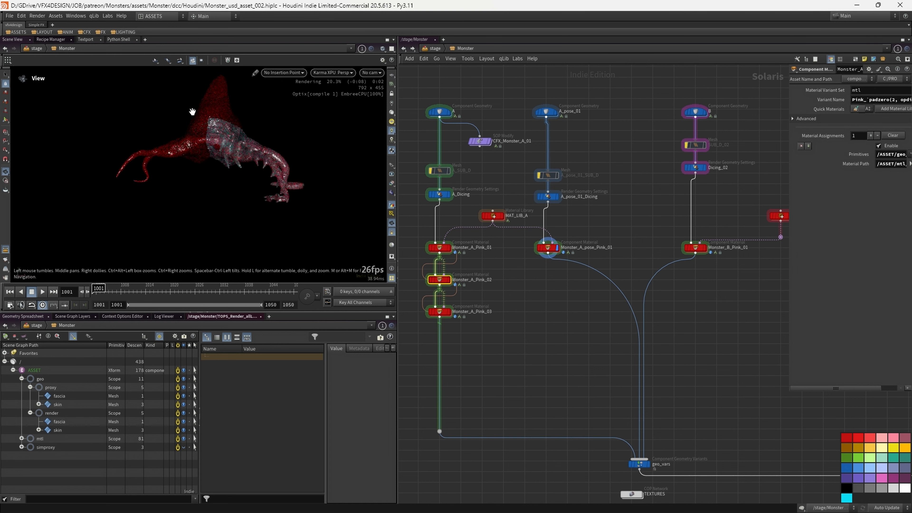
pyautogui.click(704, 248)
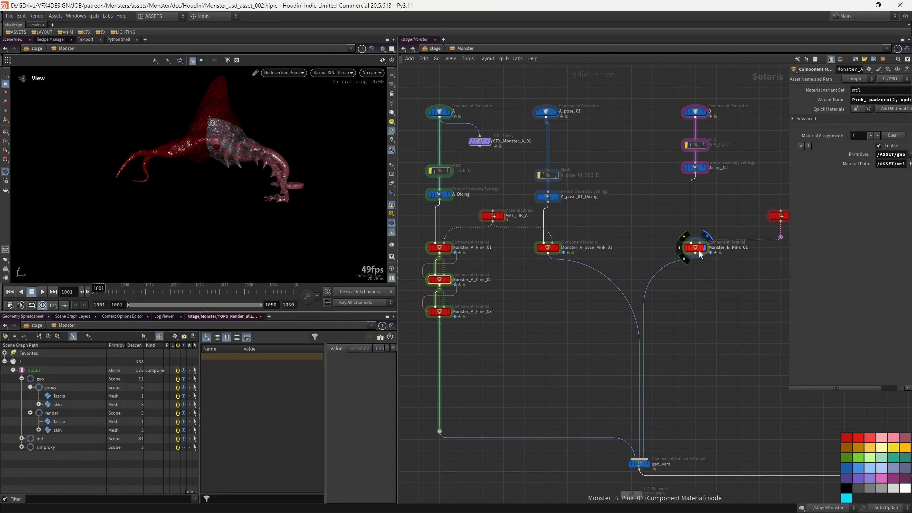
pyautogui.moveTo(723, 282); pyautogui.dragTo(657, 293, button='middle')
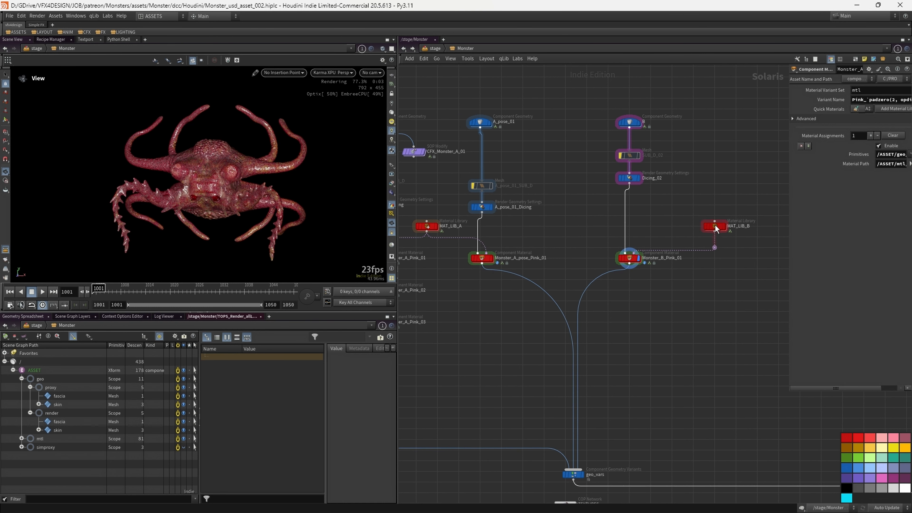
# Duplicate the Monster_B_Pink_01 material twice inside MAT_LIB_B, align the copies in a column below it, and return to the Monster network.
pyautogui.doubleClick(715, 226)
pyautogui.keyDown('alt'); pyautogui.moveTo(519, 249); pyautogui.dragTo(519, 351); pyautogui.keyUp('alt')
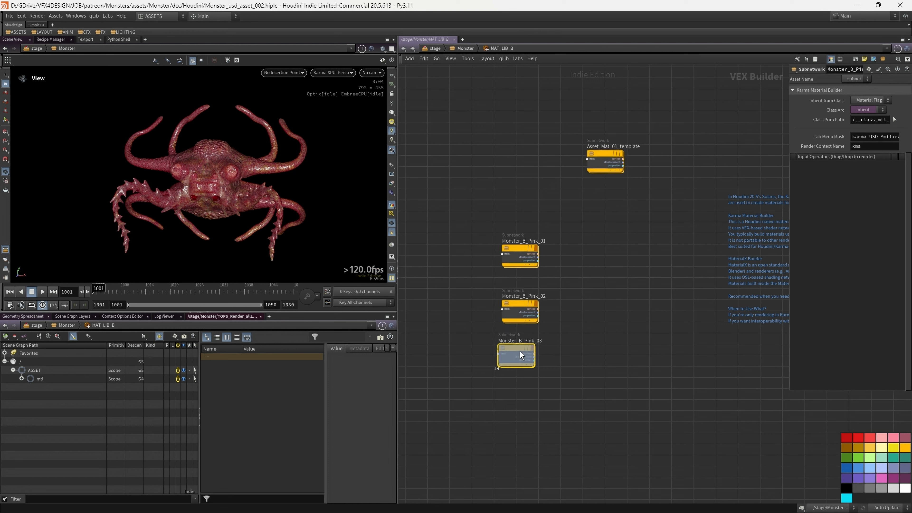
pyautogui.moveTo(521, 302); pyautogui.dragTo(518, 299)
pyautogui.moveTo(521, 241); pyautogui.dragTo(517, 238)
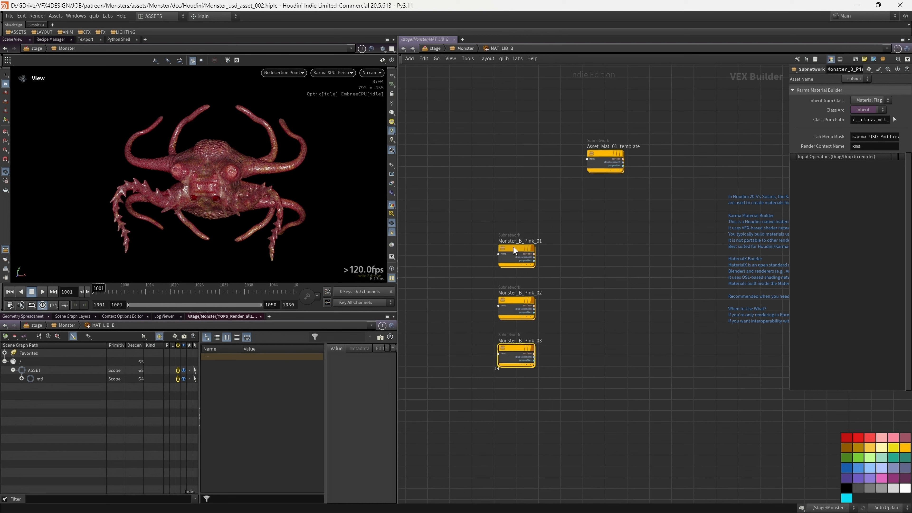
pyautogui.moveTo(517, 301); pyautogui.dragTo(516, 298)
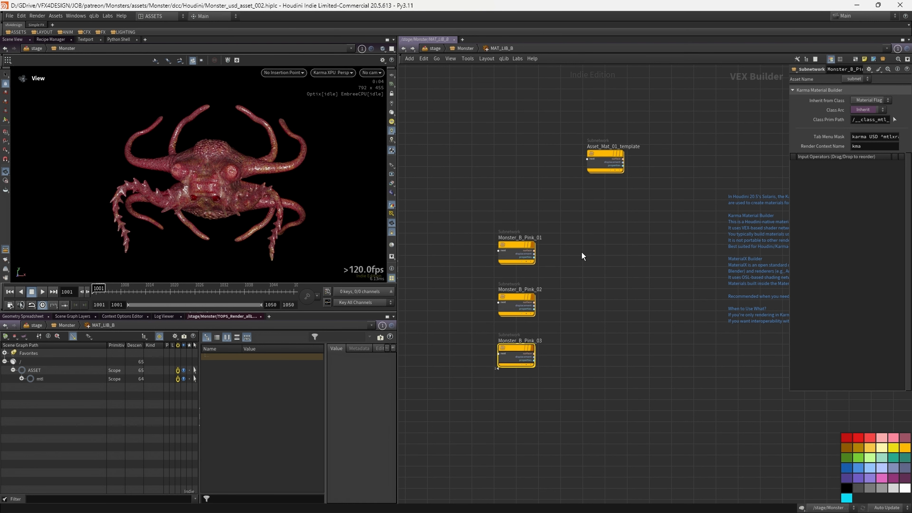
pyautogui.moveTo(599, 242); pyautogui.dragTo(595, 245, button='middle')
pyautogui.press('u')
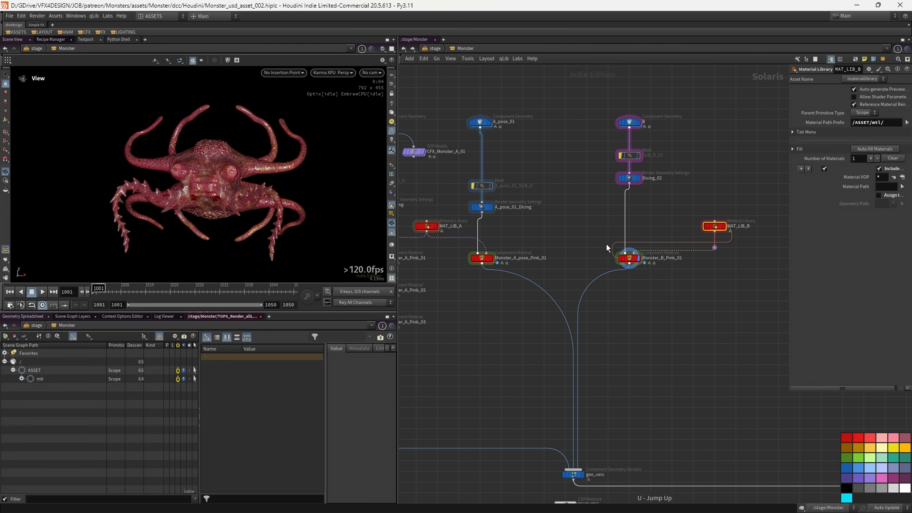
# Switch the viewport renderer to Houdini VK.
pyautogui.click(333, 72)
pyautogui.click(334, 105)
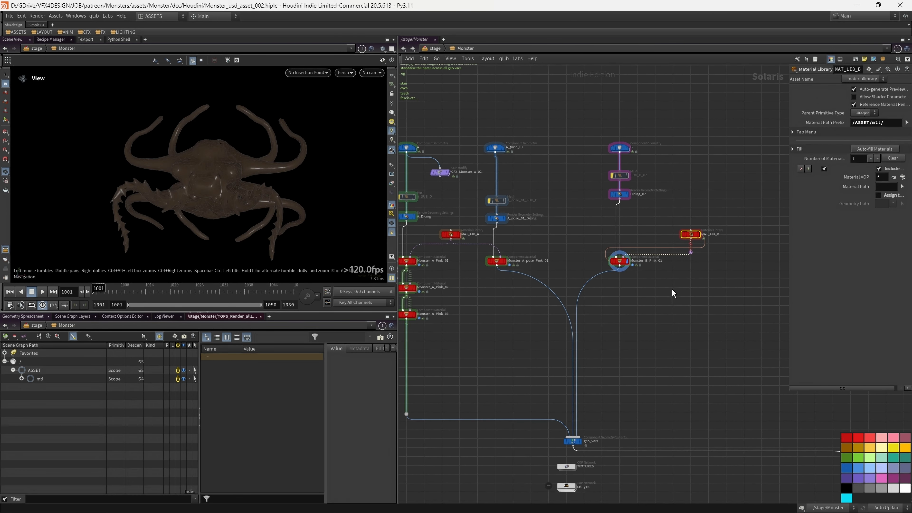
pyautogui.scroll(-2, 646, 282)
# Duplicate the Monster_B_Pink_01 component material twice, and wire the copies in series in a column below it.
pyautogui.scroll(5, 639, 284)
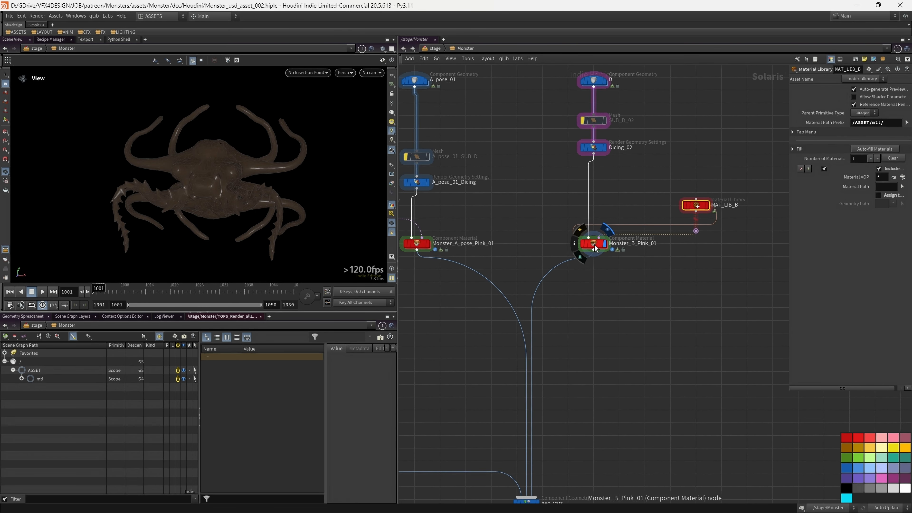
pyautogui.keyDown('alt'); pyautogui.moveTo(594, 245); pyautogui.dragTo(595, 323); pyautogui.keyUp('alt')
pyautogui.moveTo(603, 284); pyautogui.dragTo(637, 288)
pyautogui.moveTo(593, 249); pyautogui.dragTo(588, 317)
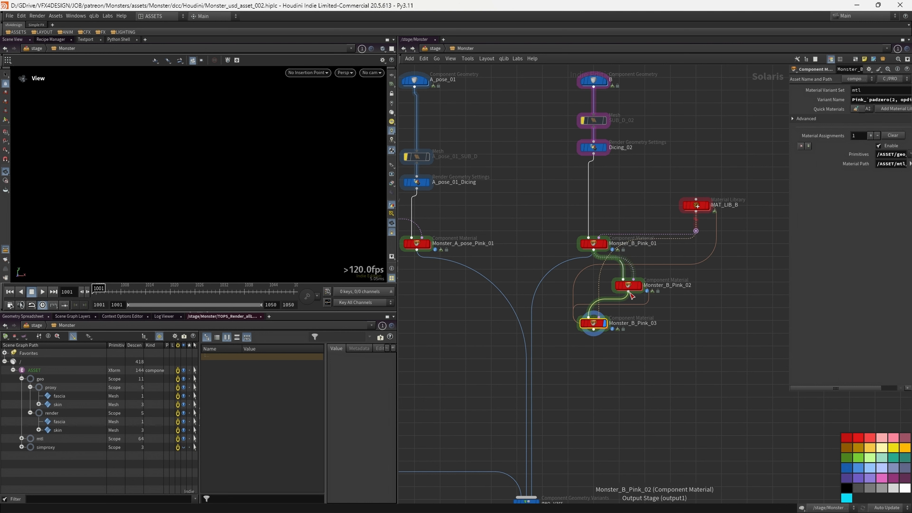
pyautogui.moveTo(634, 288); pyautogui.dragTo(599, 288)
# Check the Monster_B_Pink_01 and Monster_B_Pink_02 component materials, and display Monster_B_Pink_01 in the viewport.
pyautogui.moveTo(703, 208)
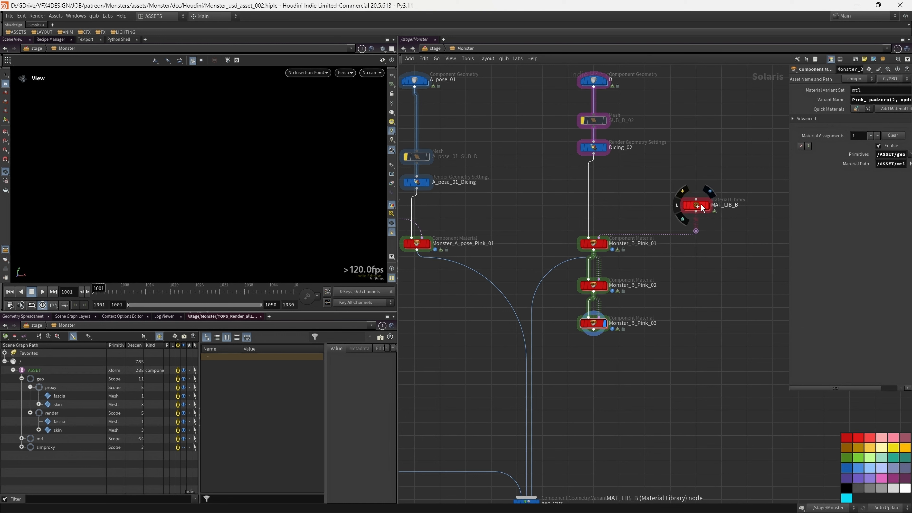
pyautogui.click(594, 244)
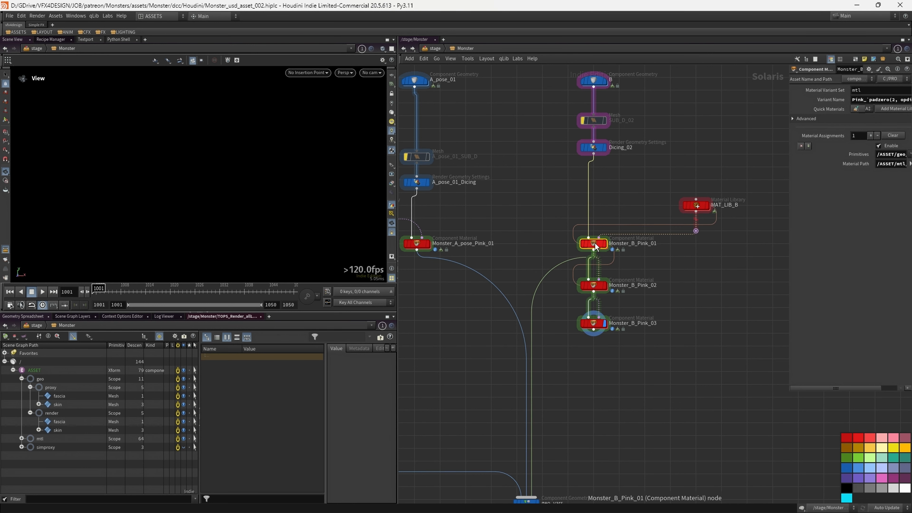
pyautogui.click(594, 288)
pyautogui.moveTo(635, 348); pyautogui.dragTo(623, 345, button='middle')
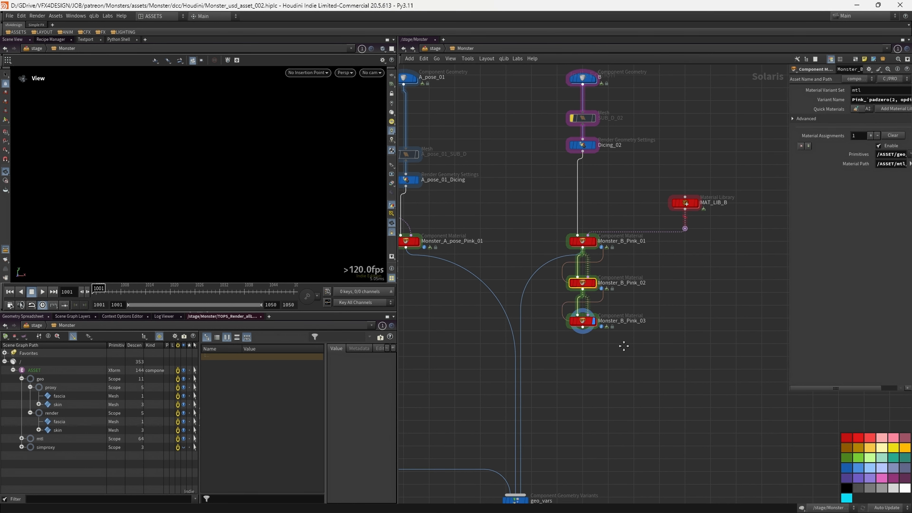
pyautogui.click(593, 239)
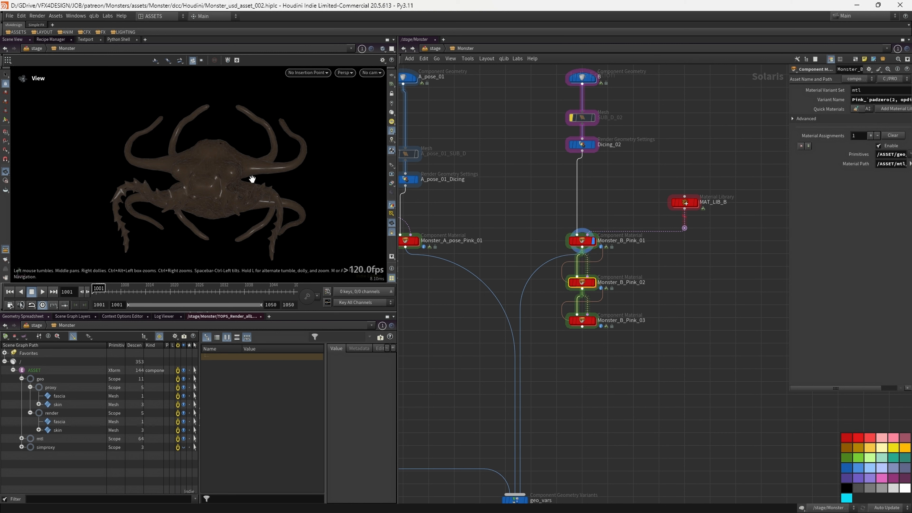
# Render Monster_B_Pink_01 and Monster_B_Pink_02 with Karma CPU, and return the viewport to the Houdini VK renderer.
pyautogui.hotkey('shift', 'r')
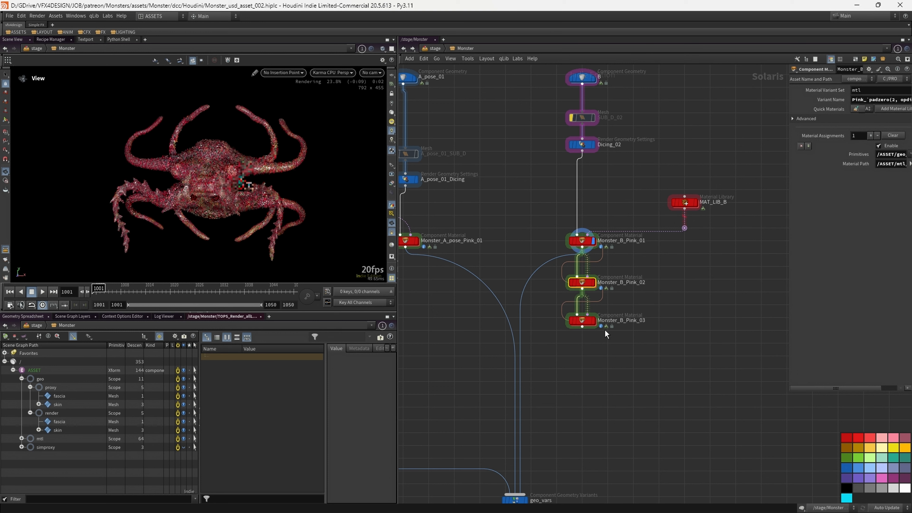
pyautogui.click(592, 281)
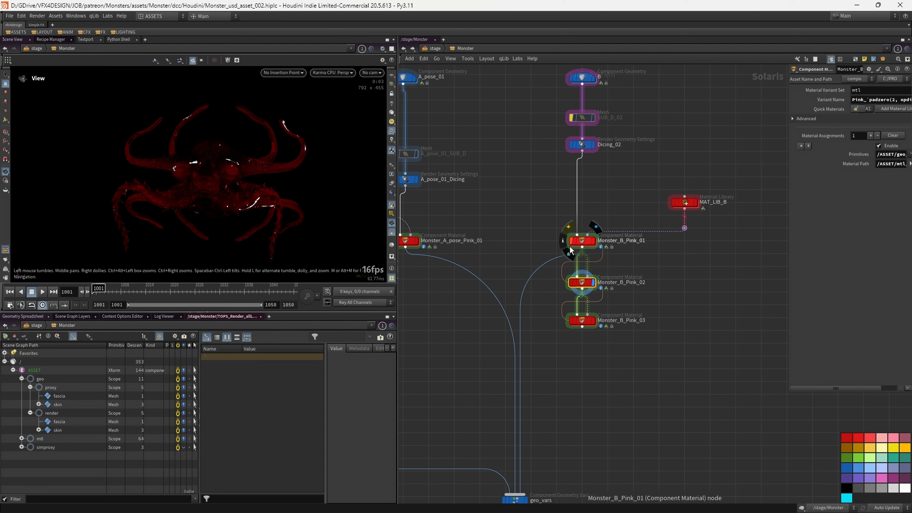
pyautogui.hotkey('alt', '1')
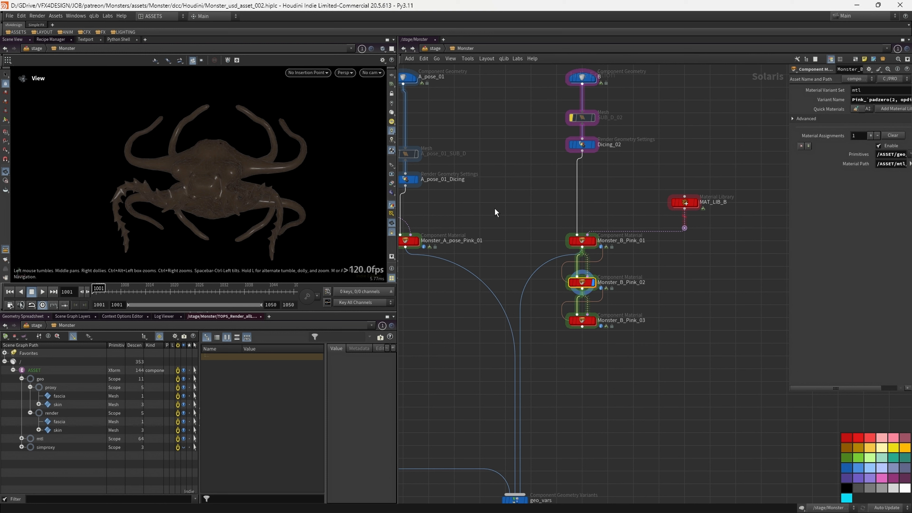
# Switch to Adobe Substance 3D Painter and view the creature in the Monster_B_Pink_02 project from another angle.
pyautogui.moveTo(530, 510)
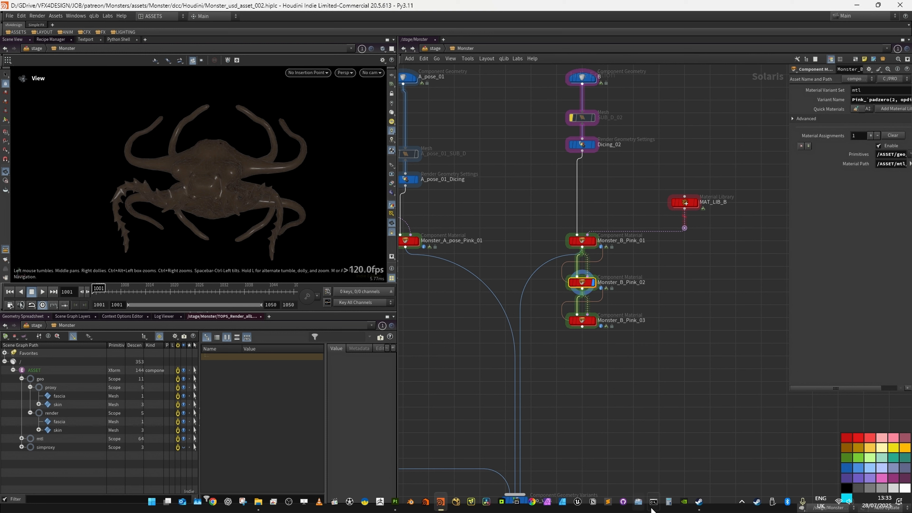
pyautogui.click(396, 506)
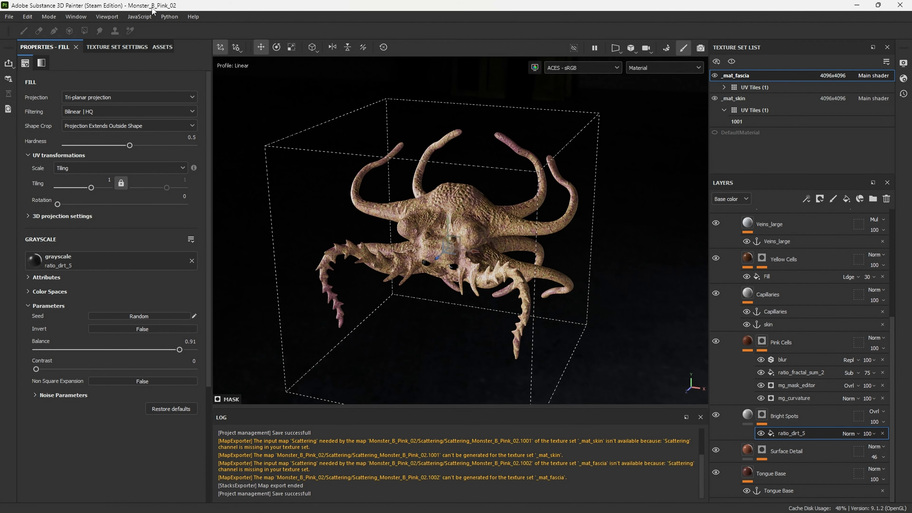
pyautogui.keyDown('alt'); pyautogui.moveTo(479, 200); pyautogui.dragTo(406, 165); pyautogui.keyUp('alt')
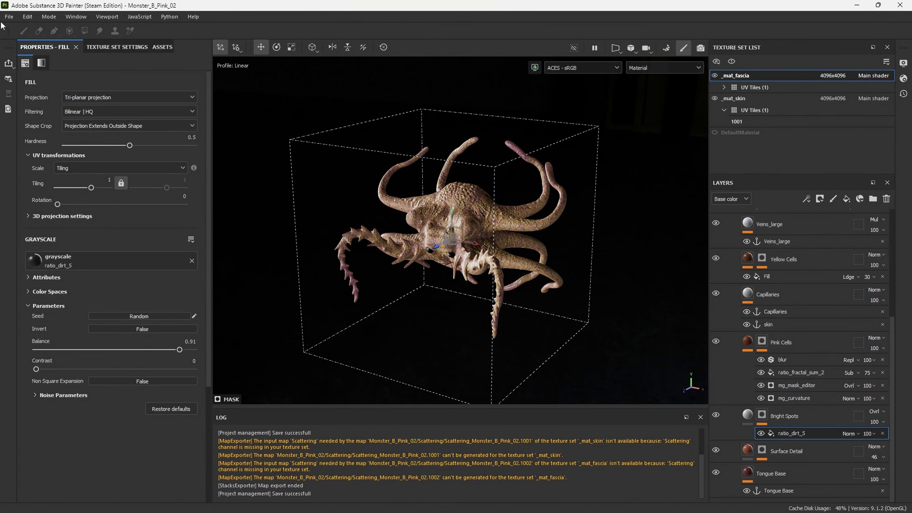
# Export the Monster_B_Pink_02 textures as 16f-bit EXR files using the __PBR Metallic Roughness_Houdini__ output template, and close the export window.
pyautogui.click(7, 16)
pyautogui.click(32, 156)
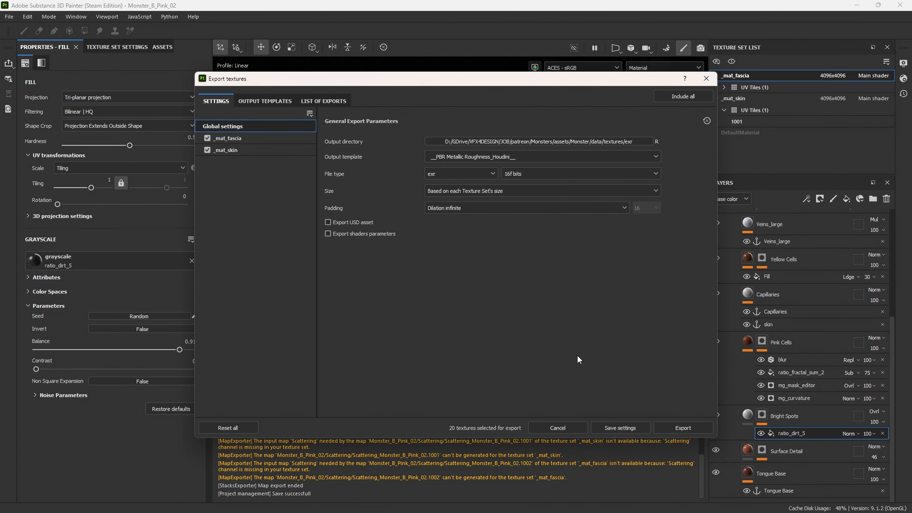
pyautogui.click(684, 427)
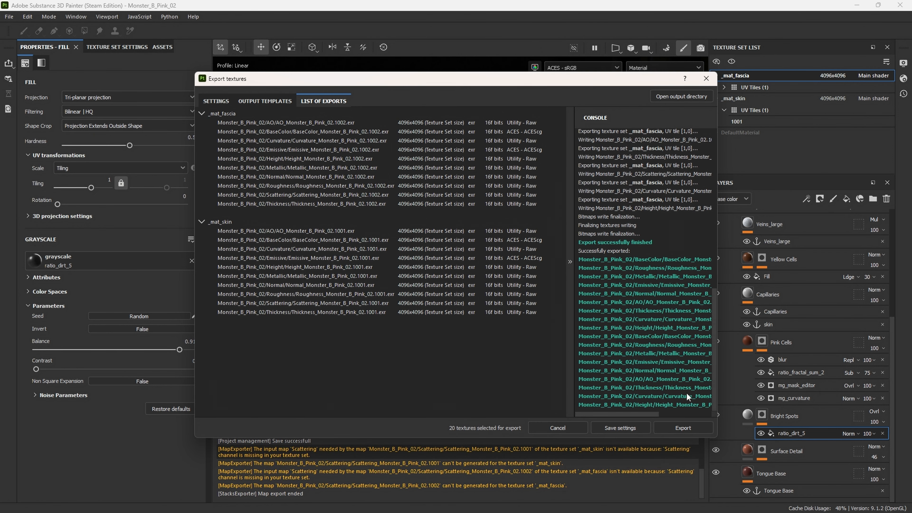
pyautogui.click(705, 79)
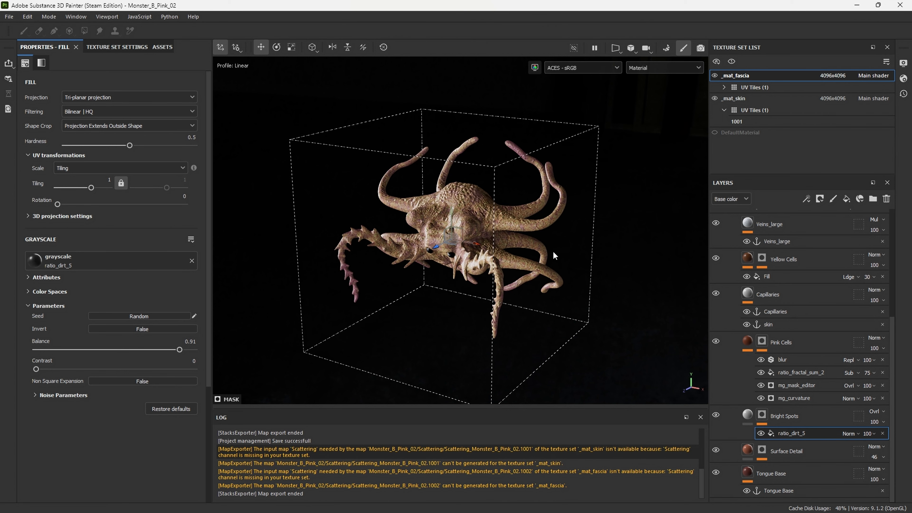
pyautogui.keyDown('alt'); pyautogui.moveTo(539, 246); pyautogui.dragTo(493, 245); pyautogui.keyUp('alt')
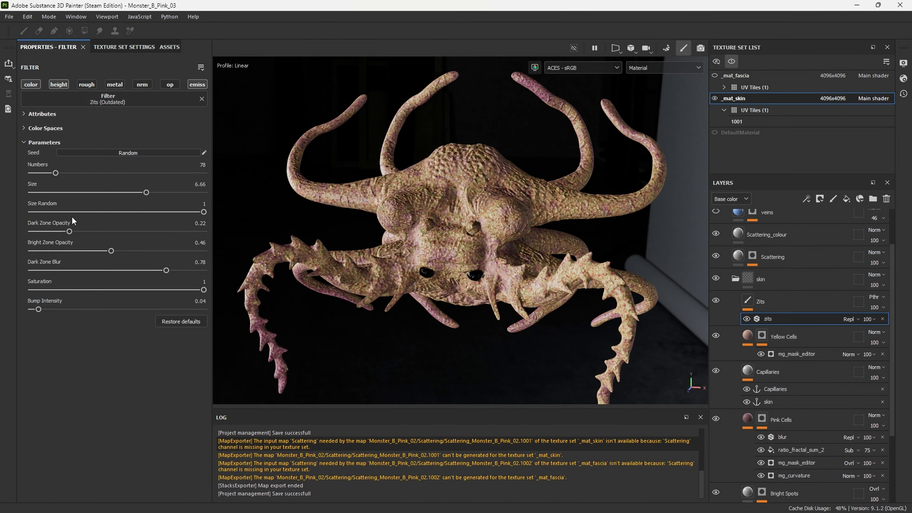
# Rework the Yellow Cells and Surface Detail layers of the Monster_B_Pink_03 project in the _mat_skin and _mat_fascia texture sets.
pyautogui.scroll(-2, 825, 424)
pyautogui.click(801, 350)
pyautogui.click(187, 317)
pyautogui.click(761, 392)
pyautogui.click(762, 414)
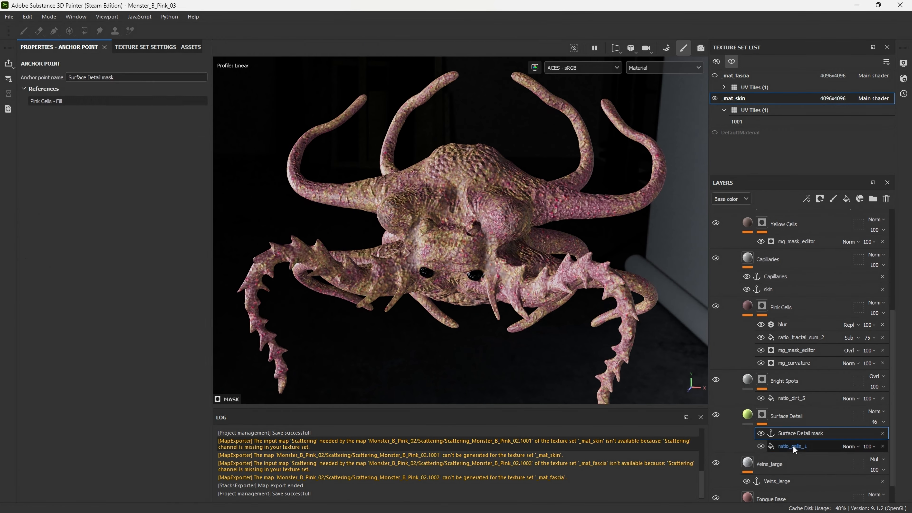
pyautogui.click(792, 420)
pyautogui.click(772, 438)
pyautogui.click(776, 473)
pyautogui.click(106, 318)
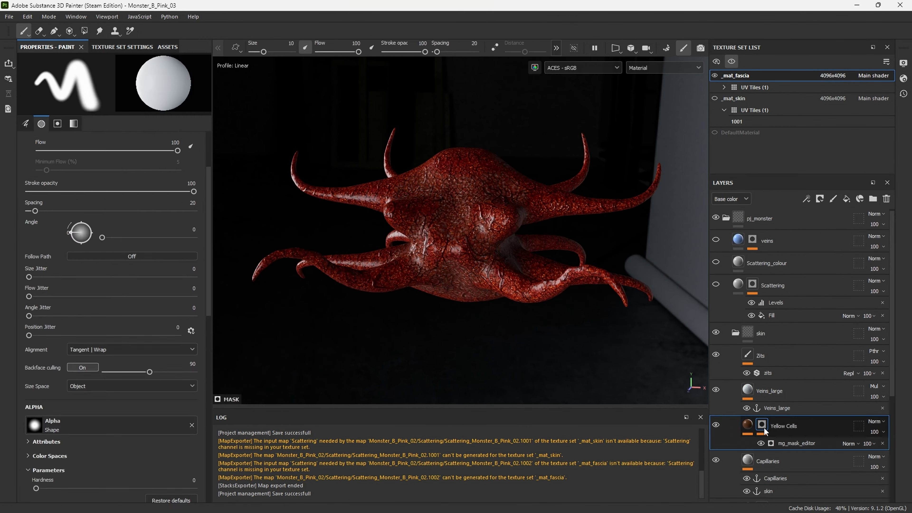
pyautogui.click(757, 260)
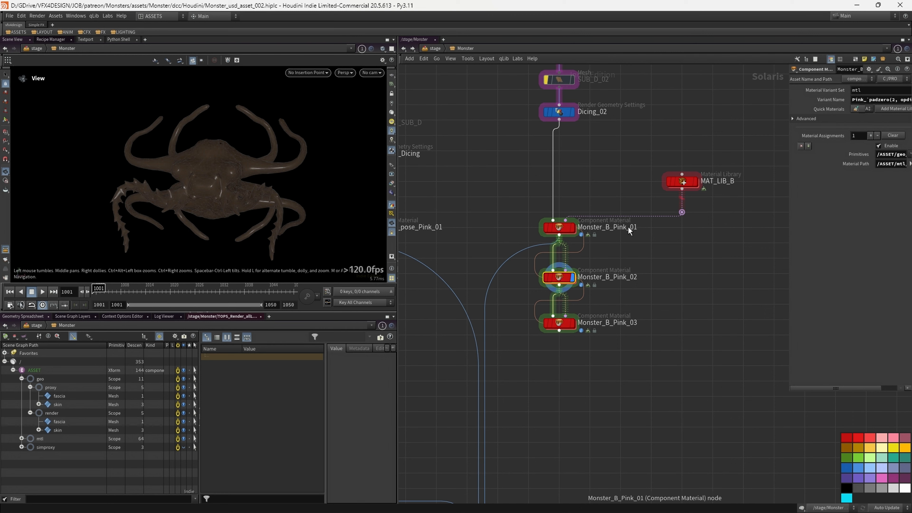
# Switch to Houdini and examine the creature in the viewport alongside the three Monster_B_Pink component materials.
pyautogui.moveTo(685, 277); pyautogui.dragTo(674, 270, button='middle')
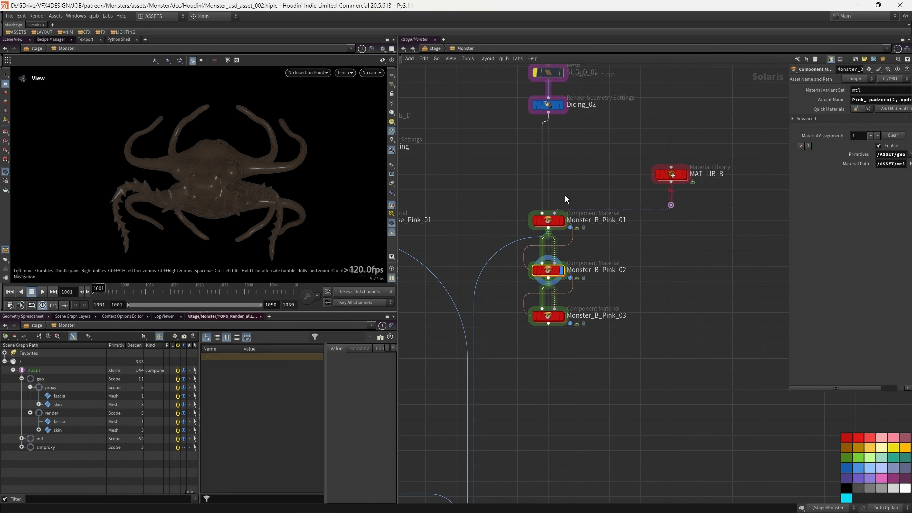
pyautogui.scroll(1, 663, 311)
pyautogui.scroll(-1, 663, 311)
pyautogui.scroll(-5, 195, 153)
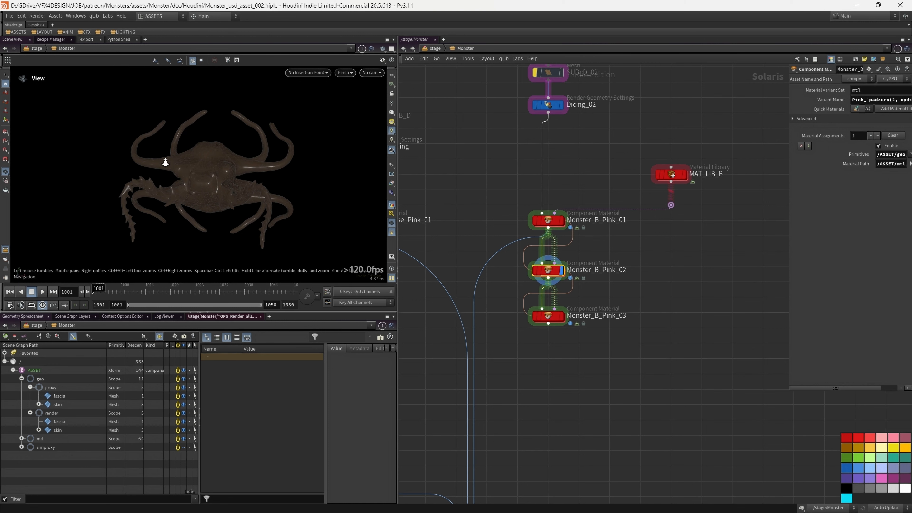
pyautogui.moveTo(179, 167); pyautogui.dragTo(254, 160, button='right')
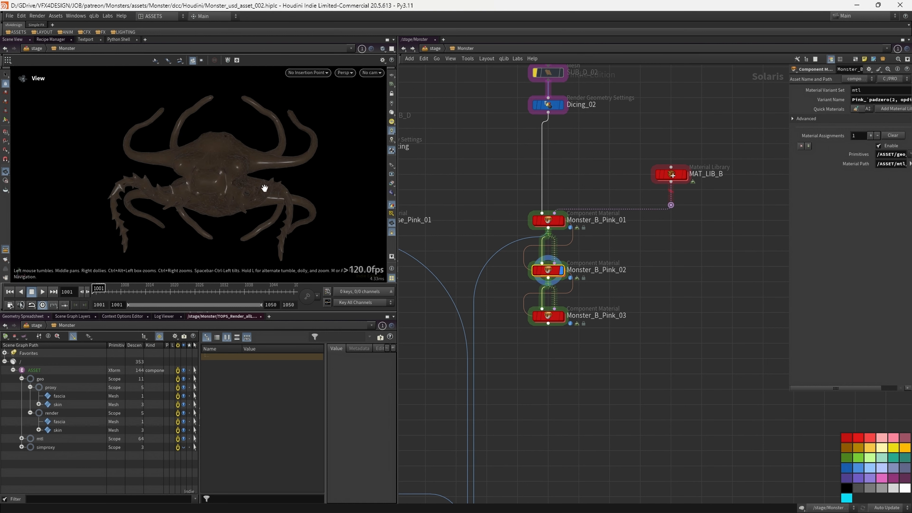
pyautogui.moveTo(242, 184); pyautogui.dragTo(239, 179, button='right')
pyautogui.scroll(1, 701, 252)
pyautogui.moveTo(686, 270); pyautogui.dragTo(696, 258, button='middle')
pyautogui.scroll(-1, 553, 218)
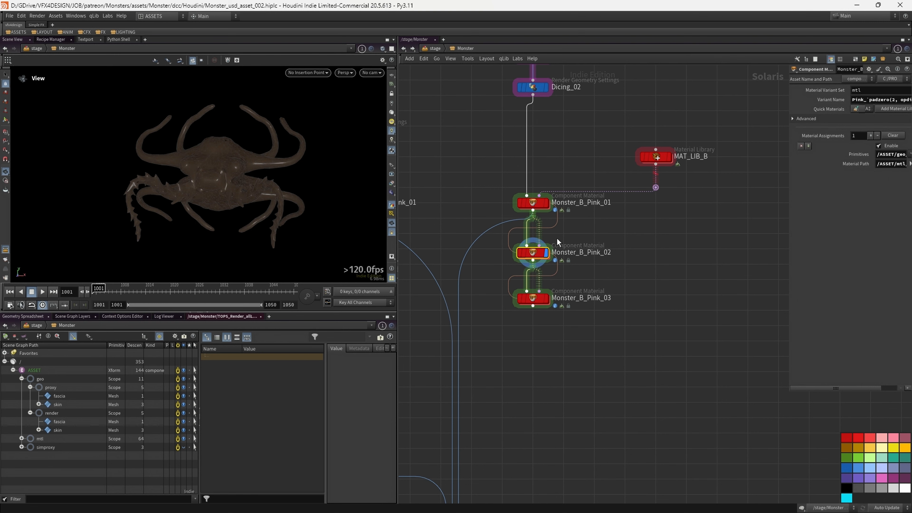
# Open the rat_gen TOP network below geo_vars and show the full parameters of its LoadAssetTextures file pattern node.
pyautogui.scroll(-4, 528, 332)
pyautogui.moveTo(631, 351); pyautogui.dragTo(598, 271, button='middle')
pyautogui.scroll(-2, 594, 345)
pyautogui.moveTo(585, 361); pyautogui.dragTo(416, 307, button='middle')
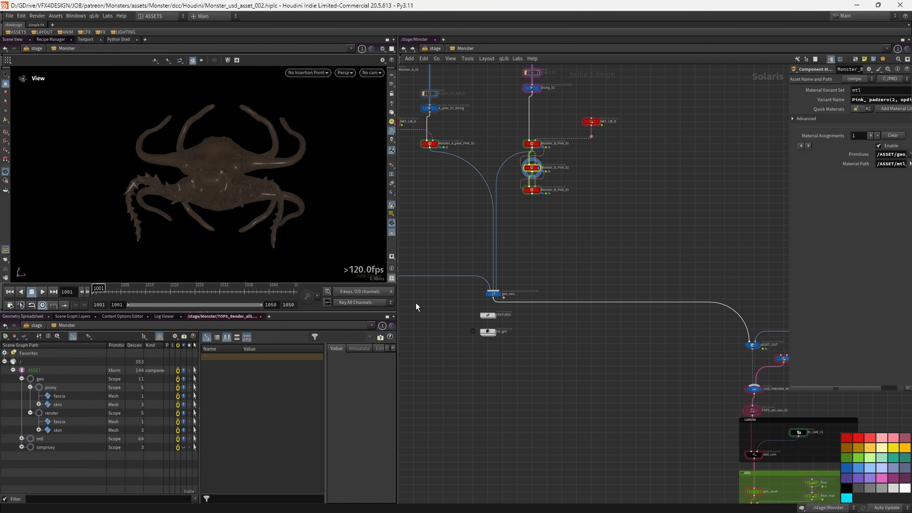
pyautogui.scroll(5, 433, 310)
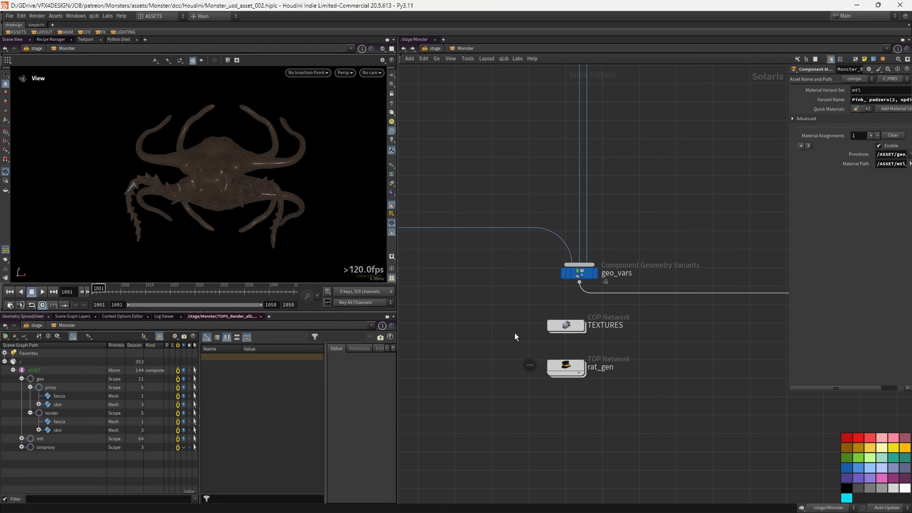
pyautogui.doubleClick(566, 368)
pyautogui.click(477, 216)
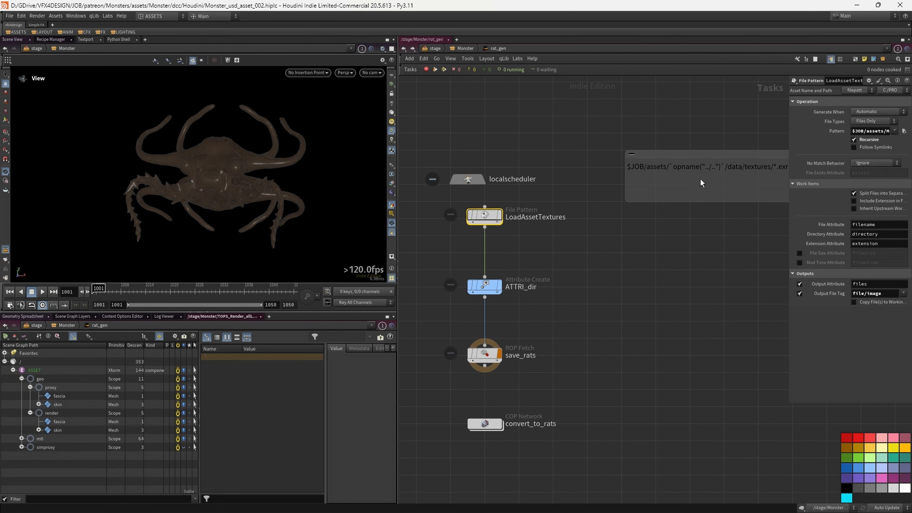
pyautogui.moveTo(786, 120); pyautogui.dragTo(512, 135)
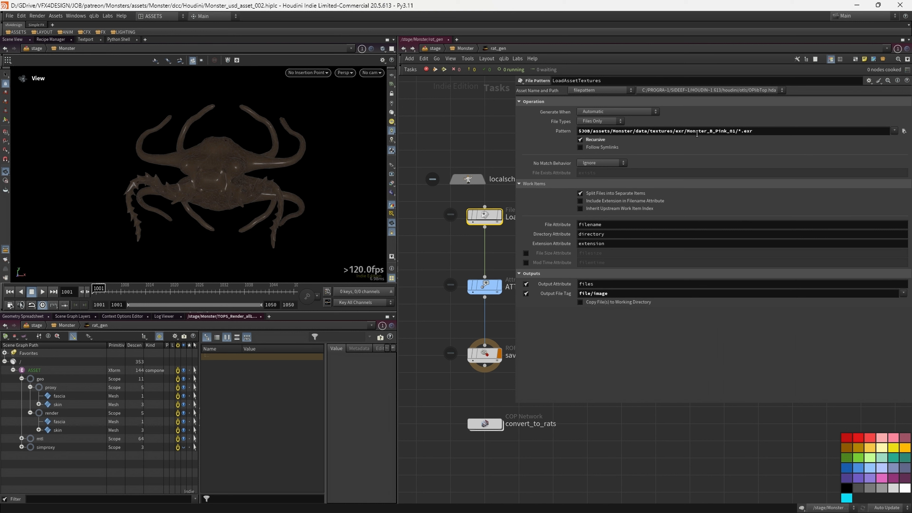
# Set the LoadAssetTextures pattern to $JOB/assets/Monster/data/textures/exr/Monster_B_*/*.exr so that it covers every Monster B variant.
pyautogui.click(734, 134)
pyautogui.click(733, 133)
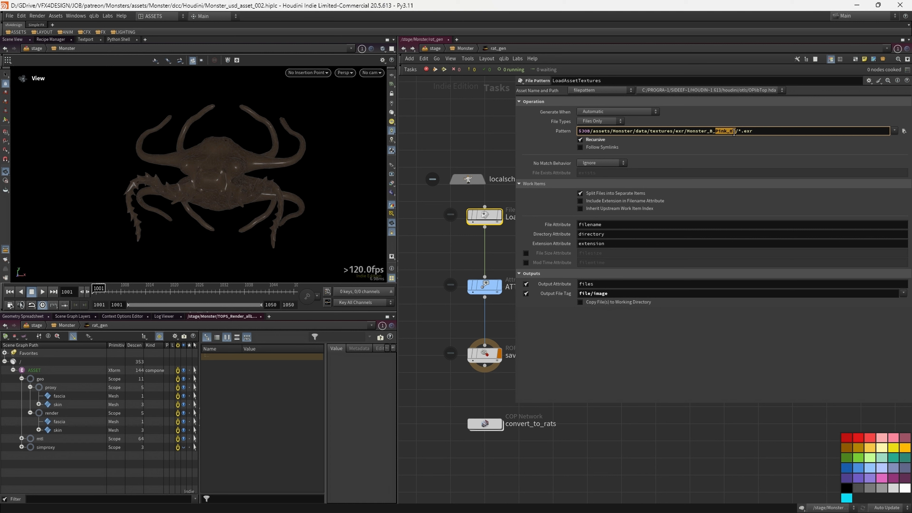
pyautogui.write('*')
pyautogui.click(551, 477)
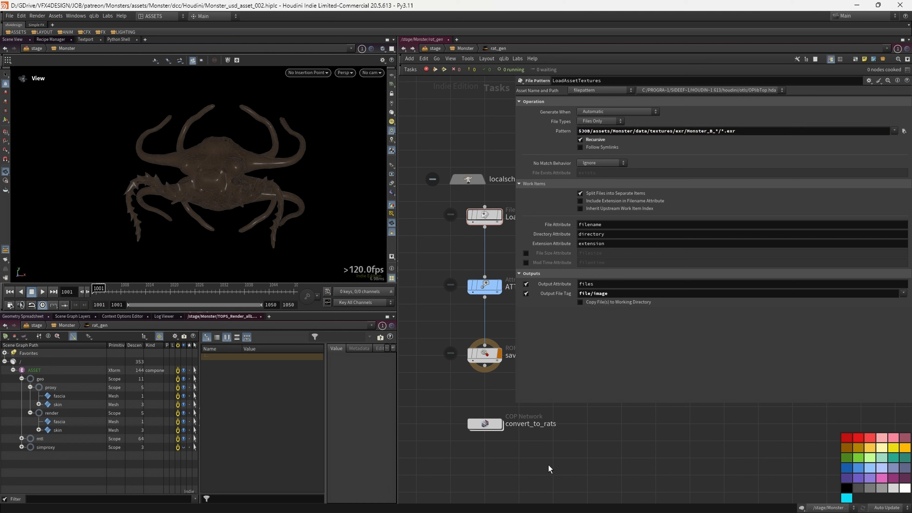
pyautogui.moveTo(514, 322); pyautogui.dragTo(577, 325)
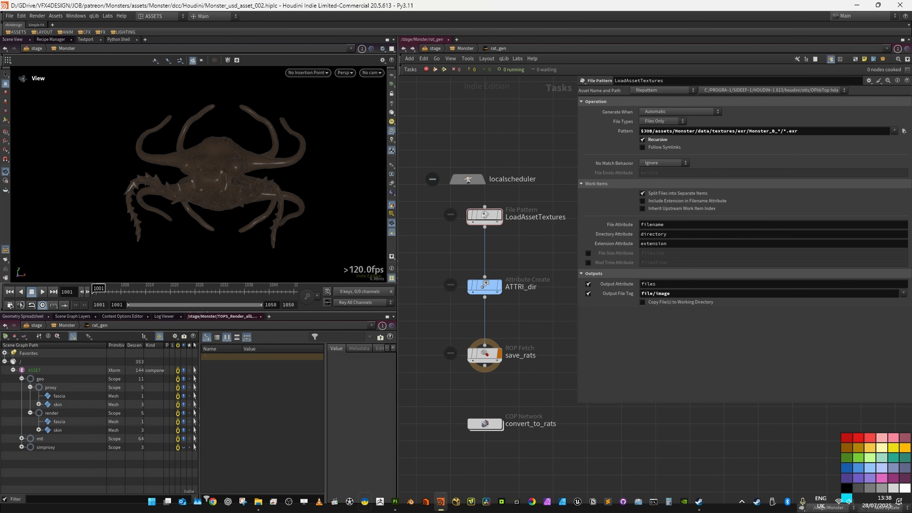
# Switch to File Explorer and compare the texture folders inside exr and rat in the Monster textures directory.
pyautogui.click(258, 503)
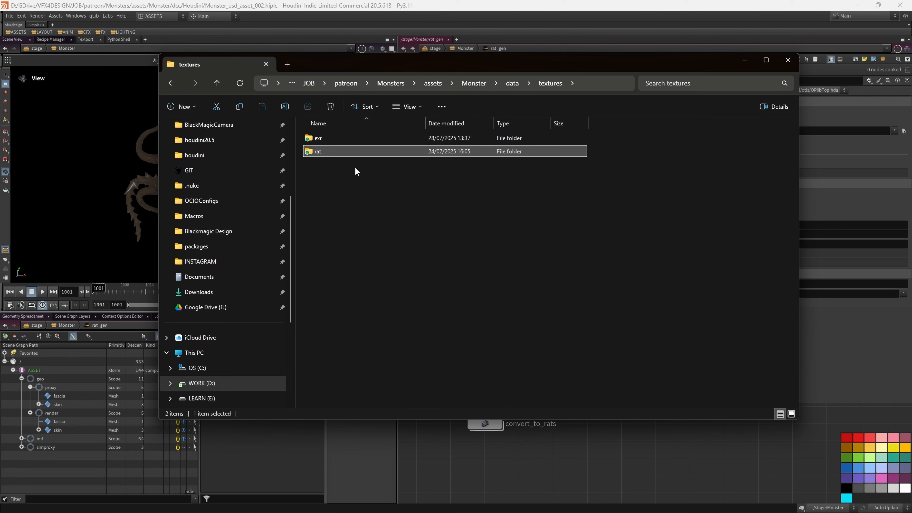
pyautogui.doubleClick(317, 138)
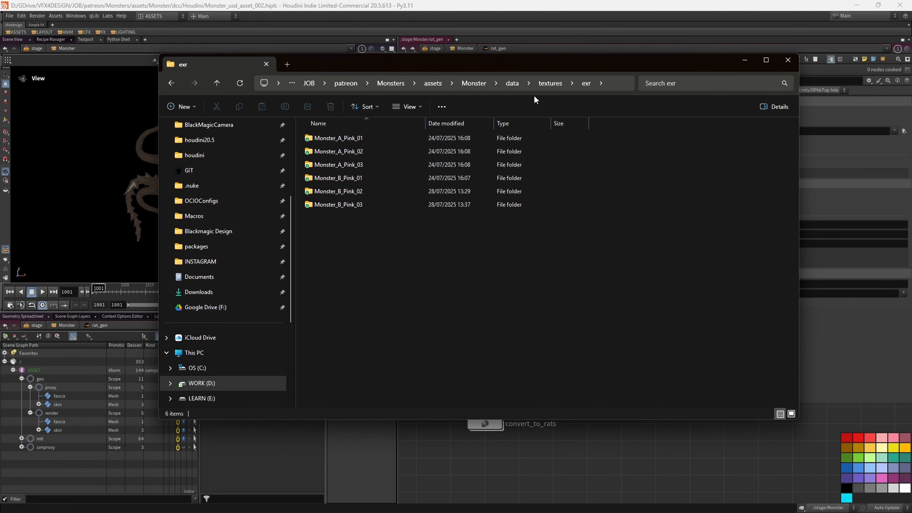
pyautogui.click(554, 82)
pyautogui.click(326, 147)
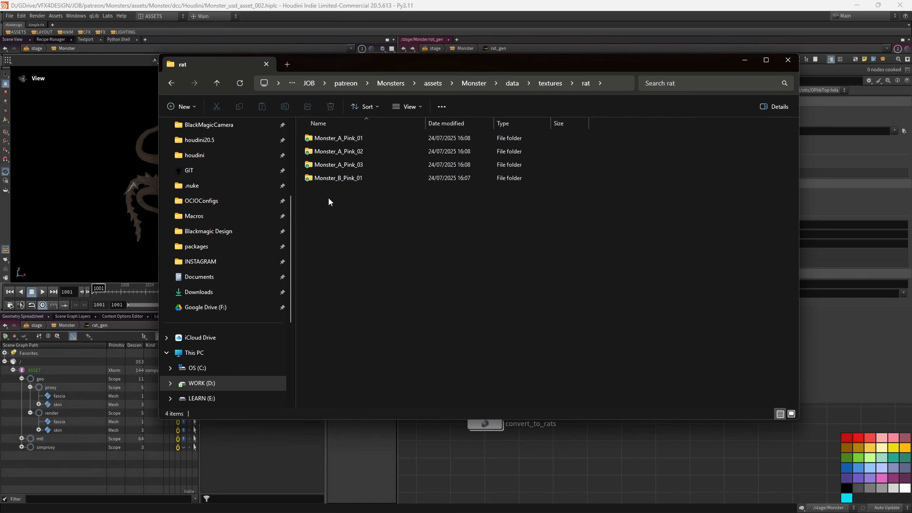
# Try to delete the Monster_B_Pink_01 folder from the rat textures directory, and return to Houdini.
pyautogui.click(343, 178)
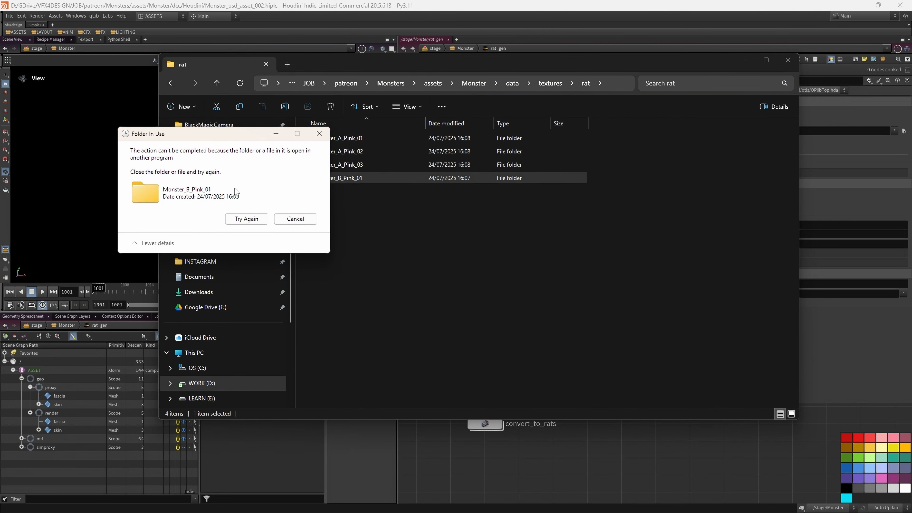
pyautogui.click(301, 218)
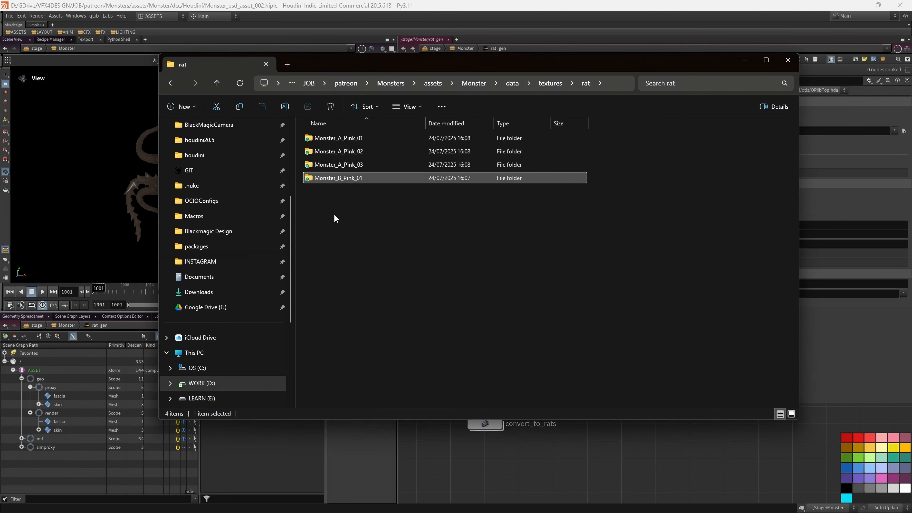
pyautogui.click(500, 17)
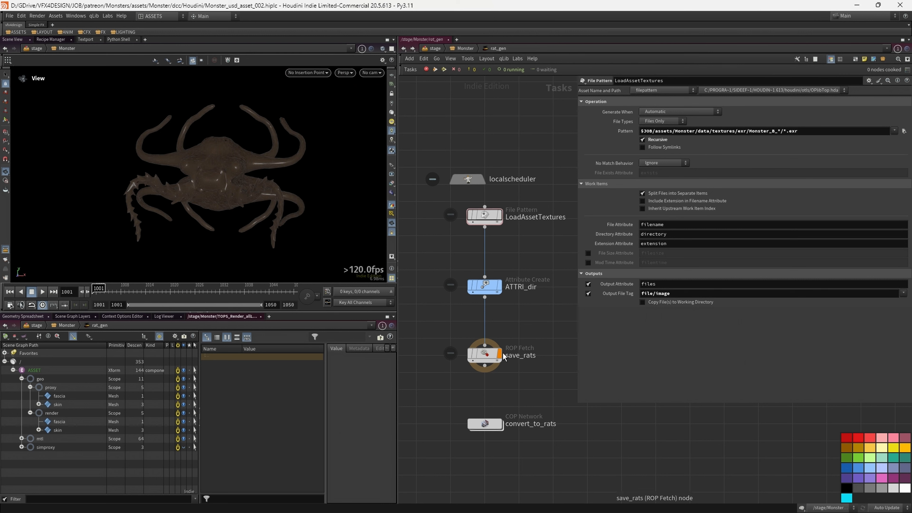
# Return to the Monster network and generate the static work items of the rat_gen TOP network.
pyautogui.moveTo(528, 332); pyautogui.dragTo(529, 331, button='middle')
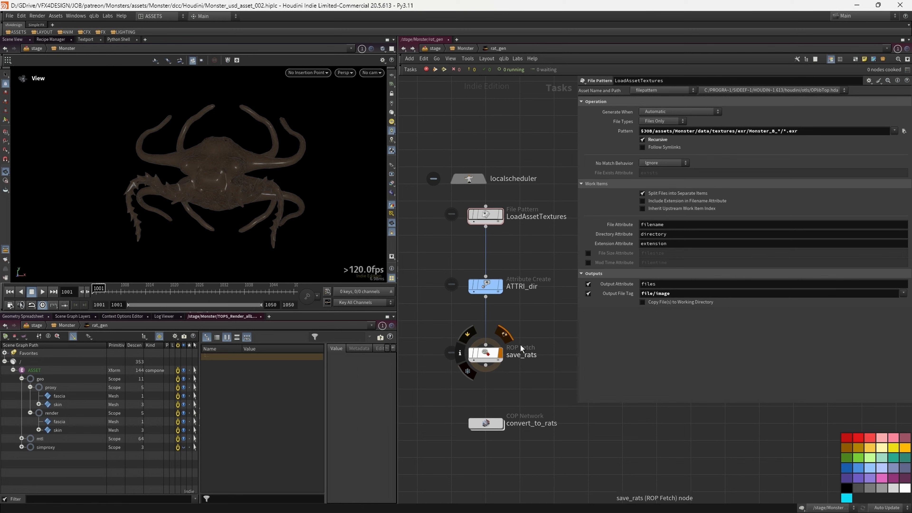
pyautogui.press('u')
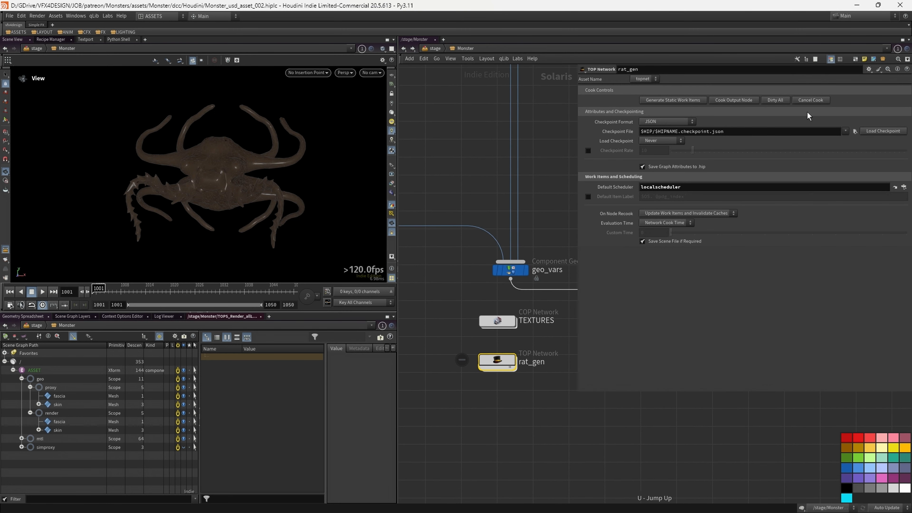
pyautogui.click(659, 101)
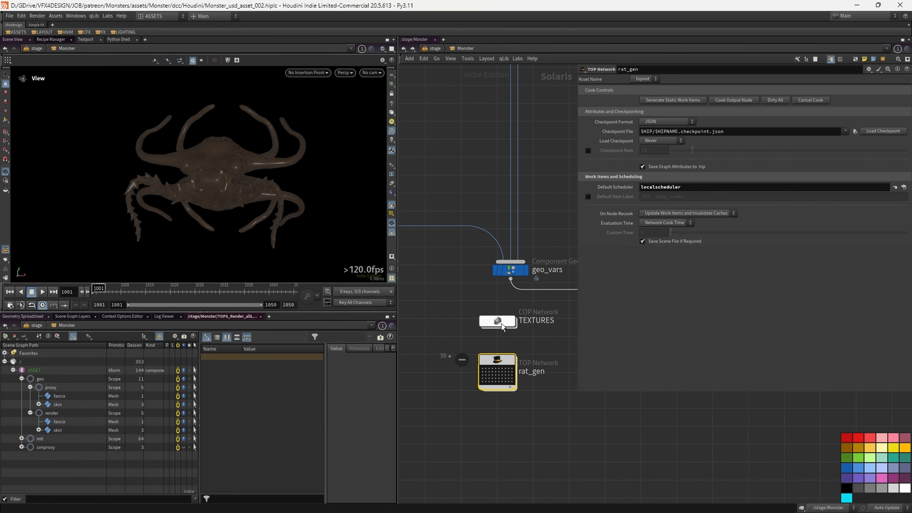
# Inspect the work items inside rat_gen and on its node, checking which Monster B textures the save_rats items cover.
pyautogui.doubleClick(500, 360)
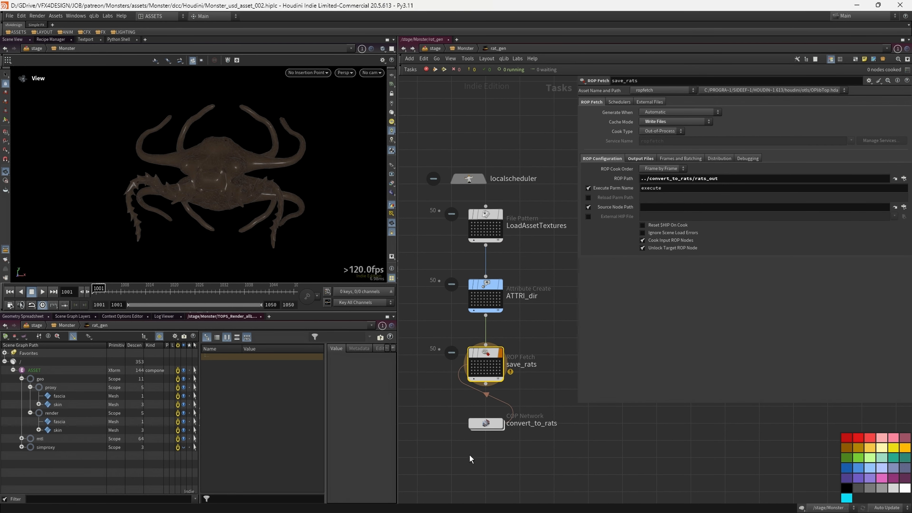
pyautogui.press('u')
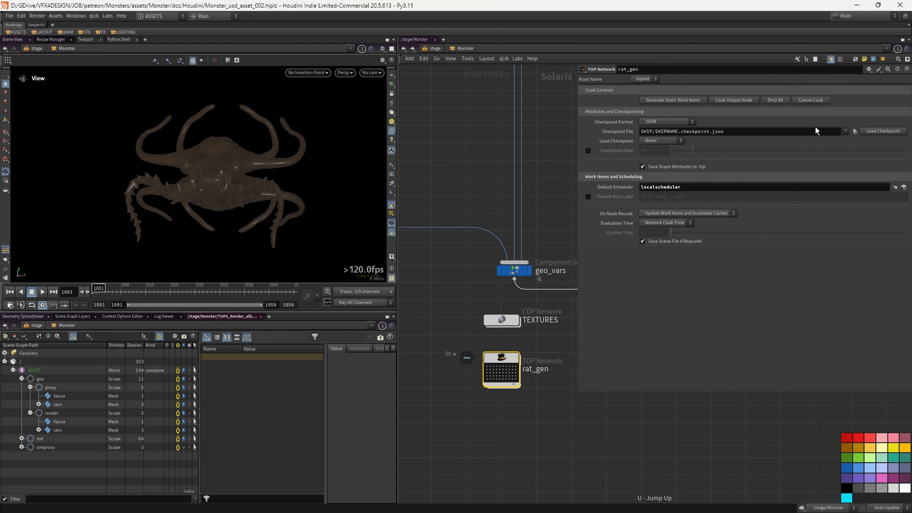
pyautogui.click(487, 368)
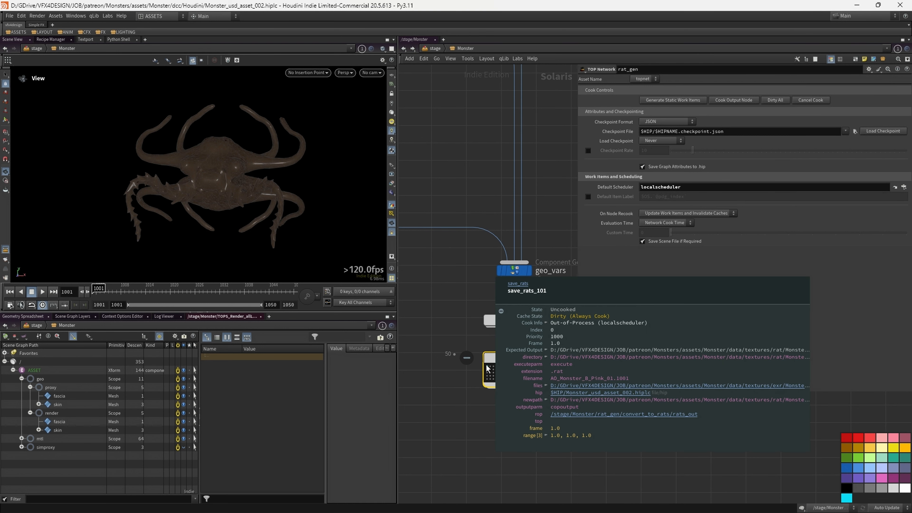
pyautogui.click(492, 374)
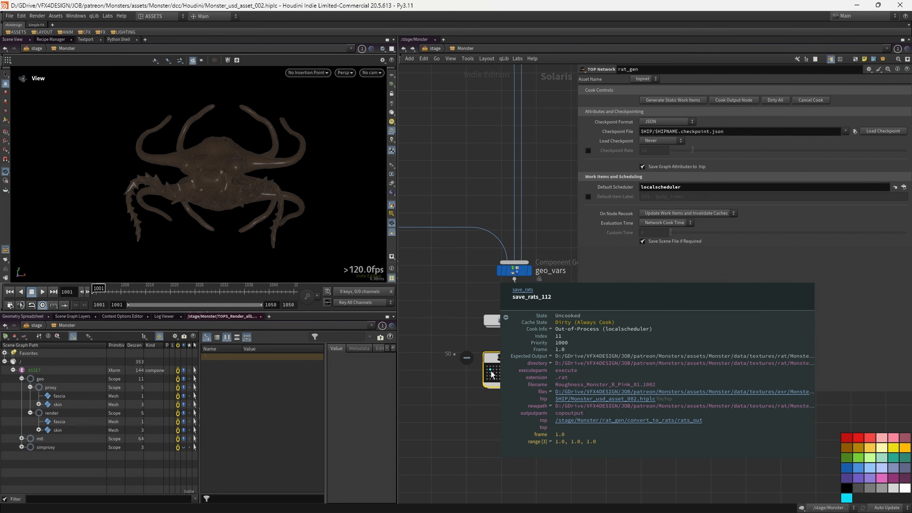
pyautogui.click(499, 376)
pyautogui.click(503, 376)
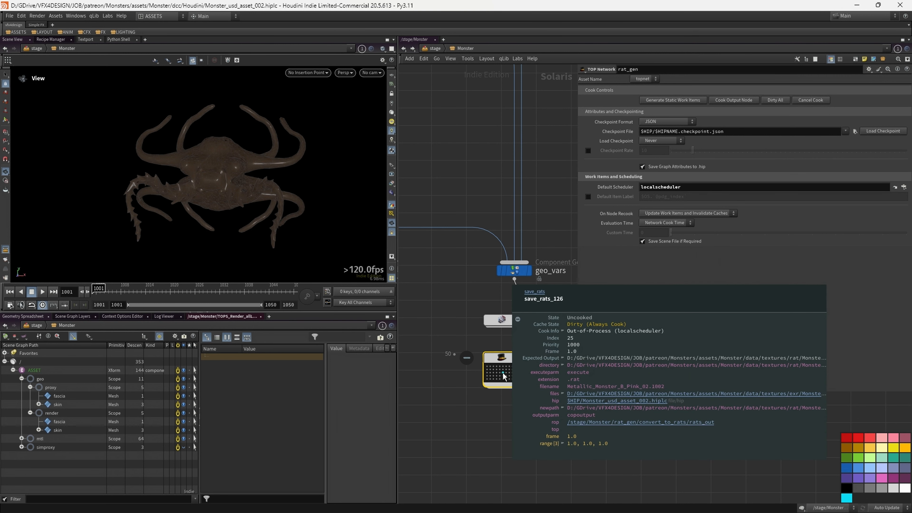
# Cook the output node of rat_gen to convert the EXR textures to RAT, saving the scene file first.
pyautogui.scroll(-1, 499, 376)
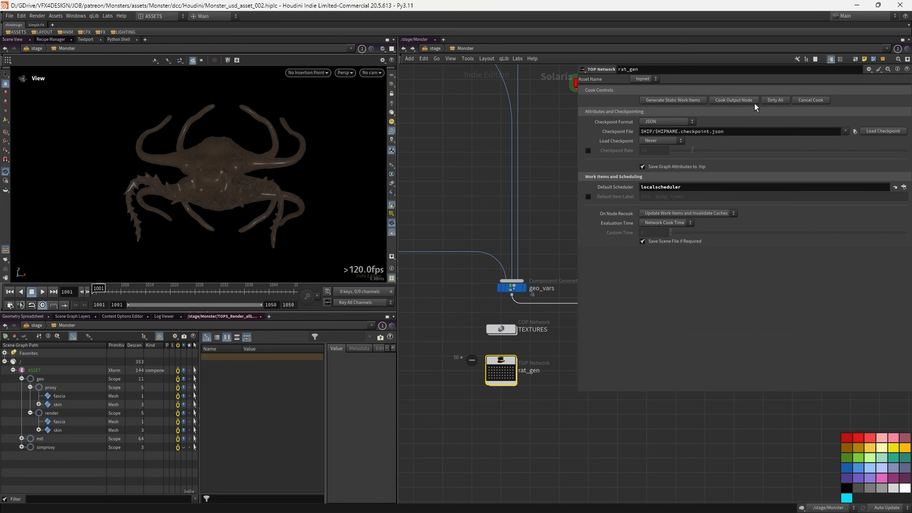
pyautogui.click(739, 102)
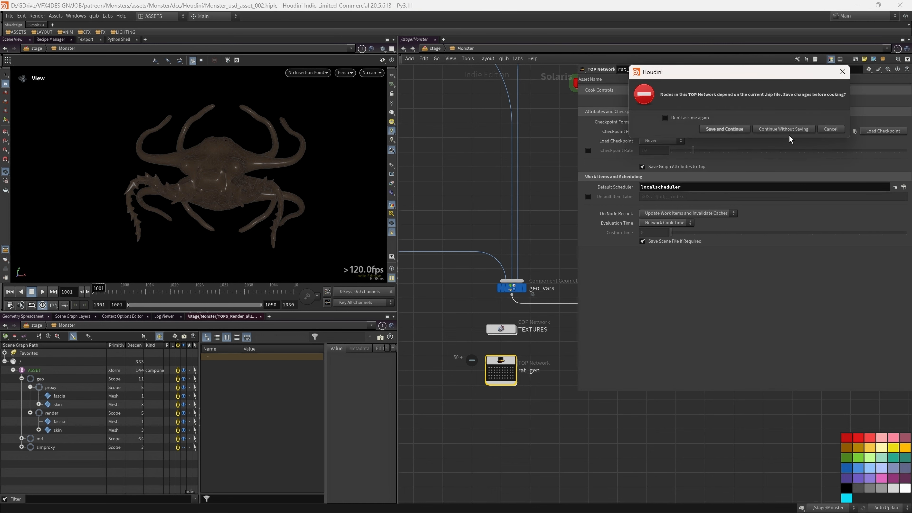
pyautogui.click(724, 129)
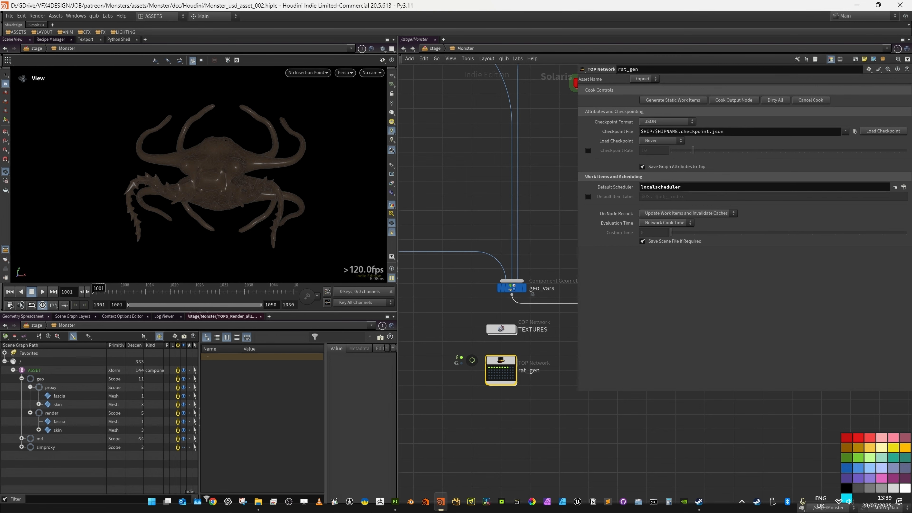
# Widen the network view and open the MAT_LIB_B material library to review its Monster_B_Pink_01 to 03 materials.
pyautogui.moveTo(578, 232); pyautogui.dragTo(711, 231)
pyautogui.scroll(-3, 579, 287)
pyautogui.moveTo(599, 231); pyautogui.dragTo(533, 348, button='middle')
pyautogui.scroll(3, 542, 327)
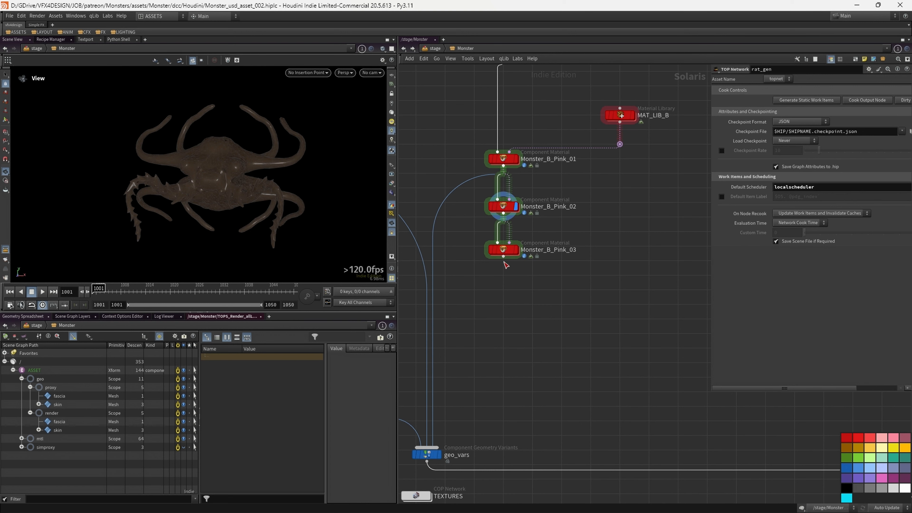
pyautogui.moveTo(498, 284); pyautogui.dragTo(523, 299, button='middle')
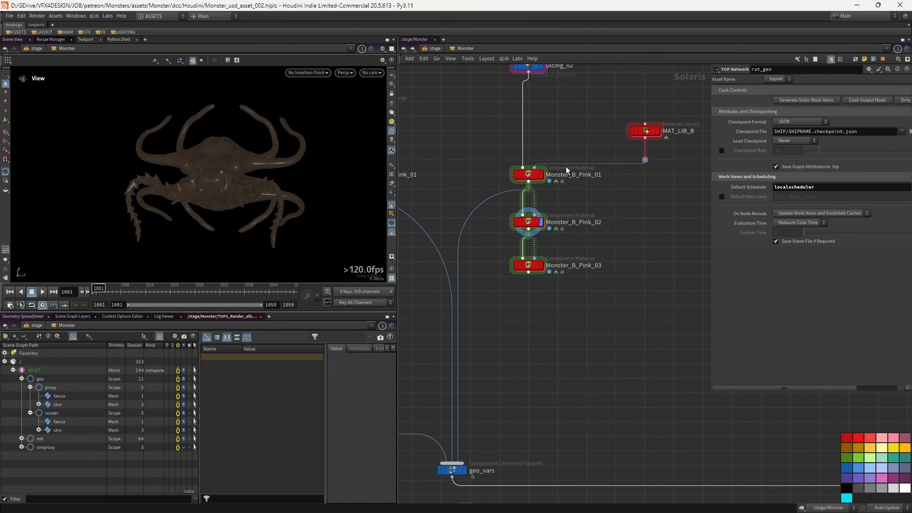
pyautogui.click(528, 221)
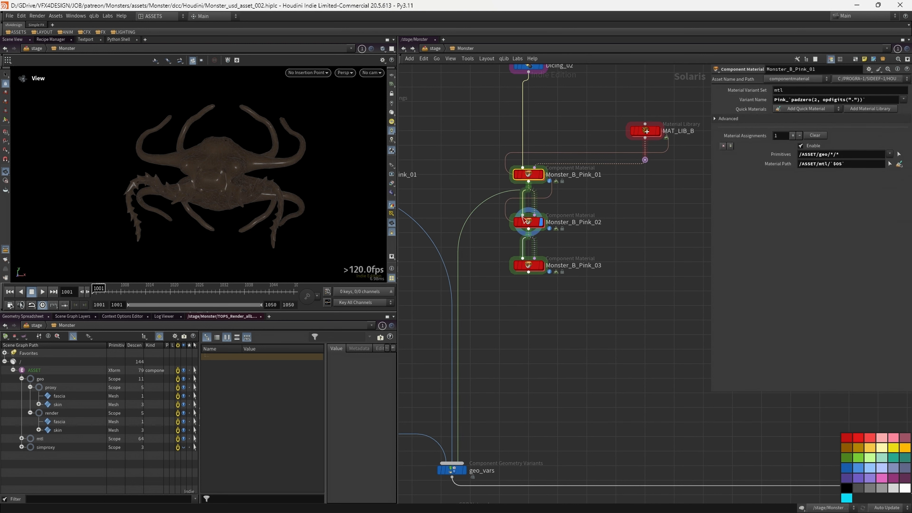
pyautogui.doubleClick(645, 131)
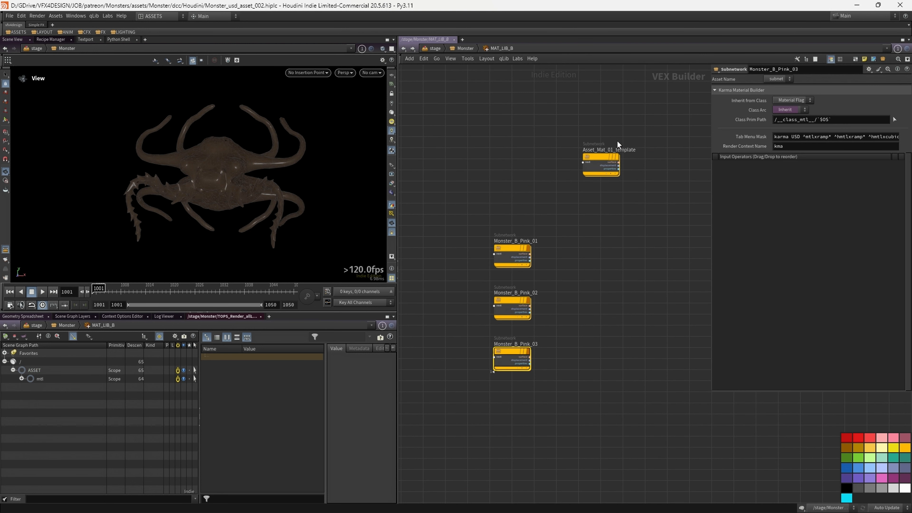
pyautogui.moveTo(454, 220); pyautogui.dragTo(507, 261)
pyautogui.moveTo(452, 276); pyautogui.dragTo(504, 317)
pyautogui.moveTo(469, 344); pyautogui.dragTo(534, 375)
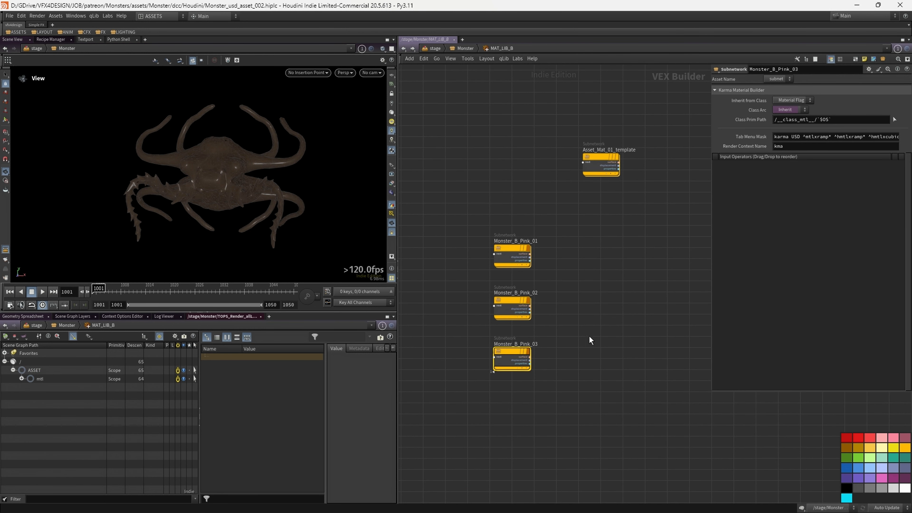
# Inside the Monster_B_Pink_03 material, check the Roughness image's texture folder and close the file chooser without choosing a file.
pyautogui.doubleClick(510, 352)
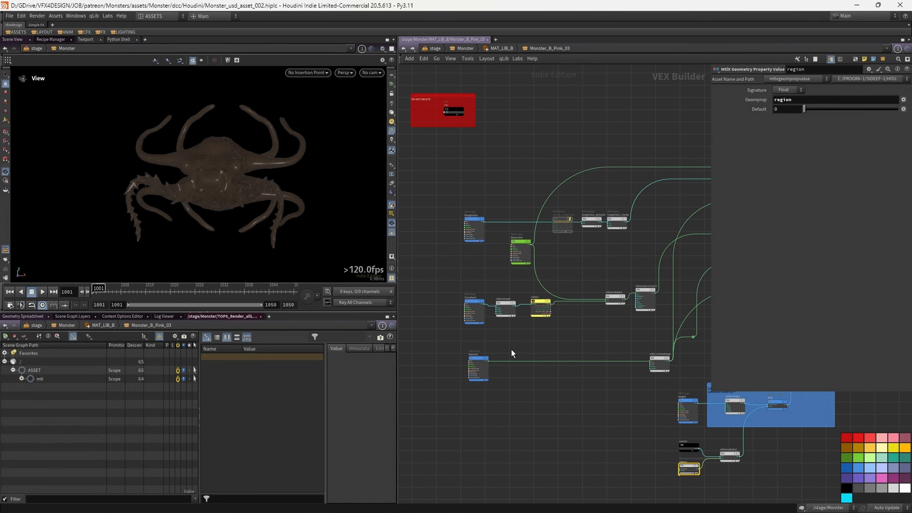
pyautogui.click(474, 227)
pyautogui.moveTo(709, 108); pyautogui.dragTo(448, 109)
pyautogui.click(894, 108)
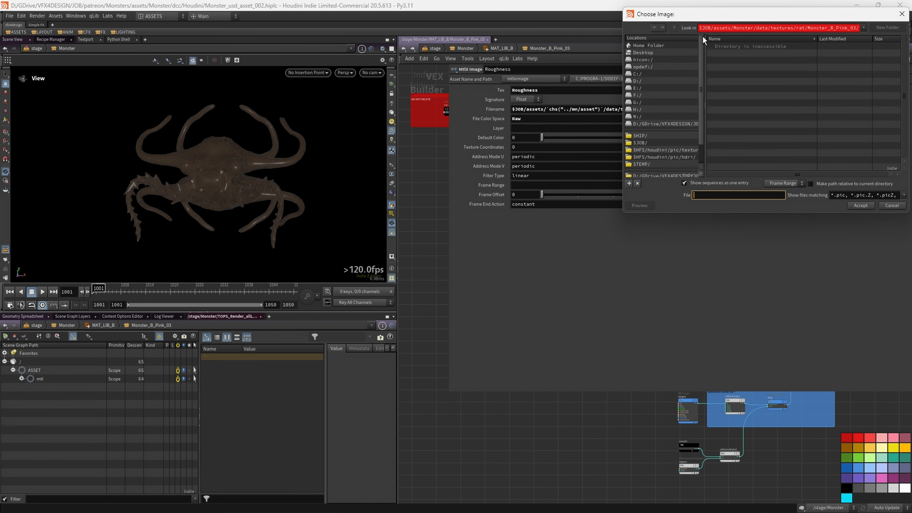
pyautogui.click(892, 205)
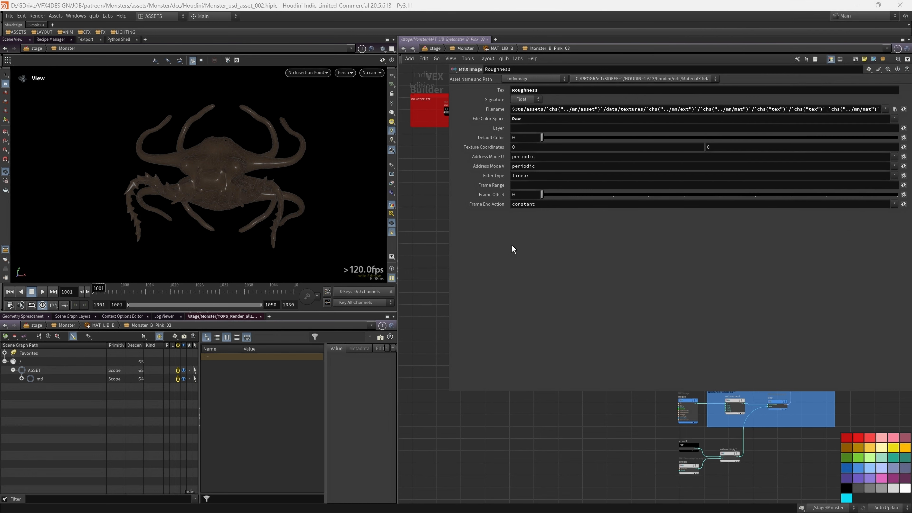
pyautogui.moveTo(448, 243); pyautogui.dragTo(722, 243)
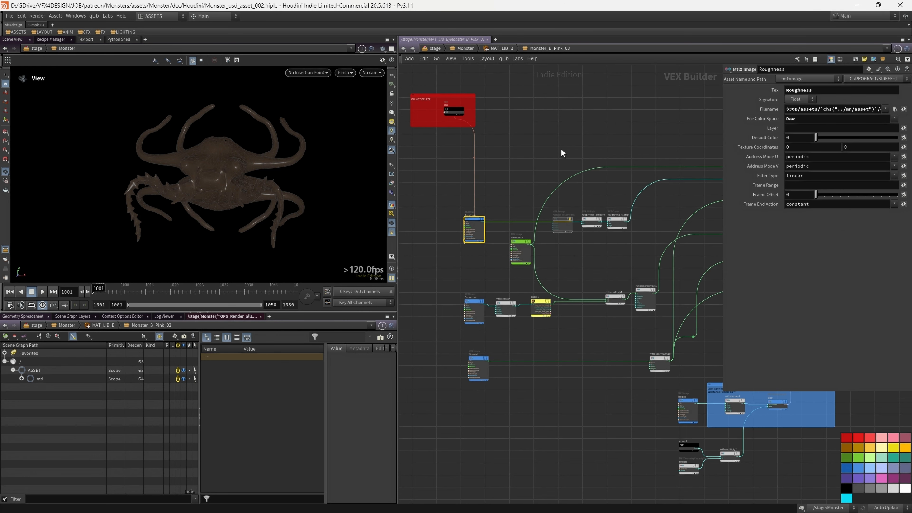
# Return to the Monster network and check the cook progress and work item details of rat_gen.
pyautogui.moveTo(554, 429); pyautogui.dragTo(538, 432, button='middle')
pyautogui.press('u')
pyautogui.press('u')
pyautogui.moveTo(527, 393); pyautogui.dragTo(609, 251, button='middle')
pyautogui.scroll(-1, 608, 250)
pyautogui.scroll(3, 520, 430)
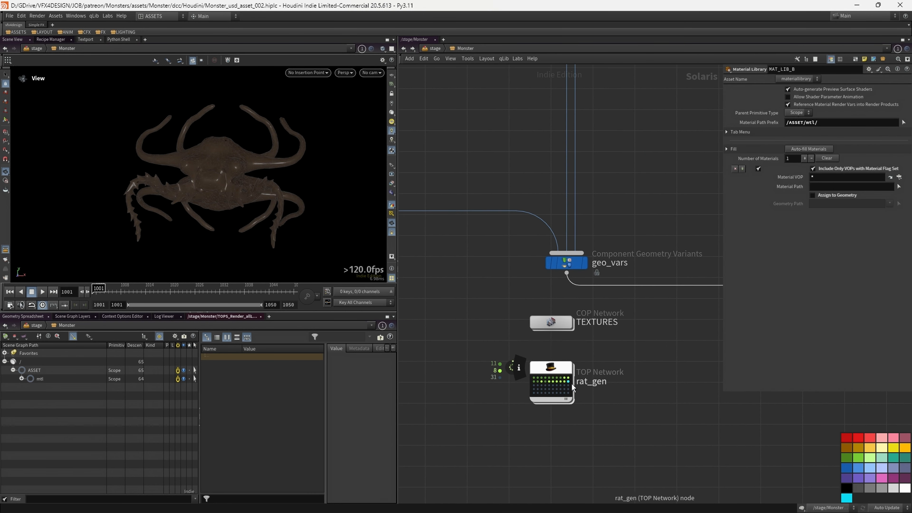
pyautogui.scroll(2, 576, 424)
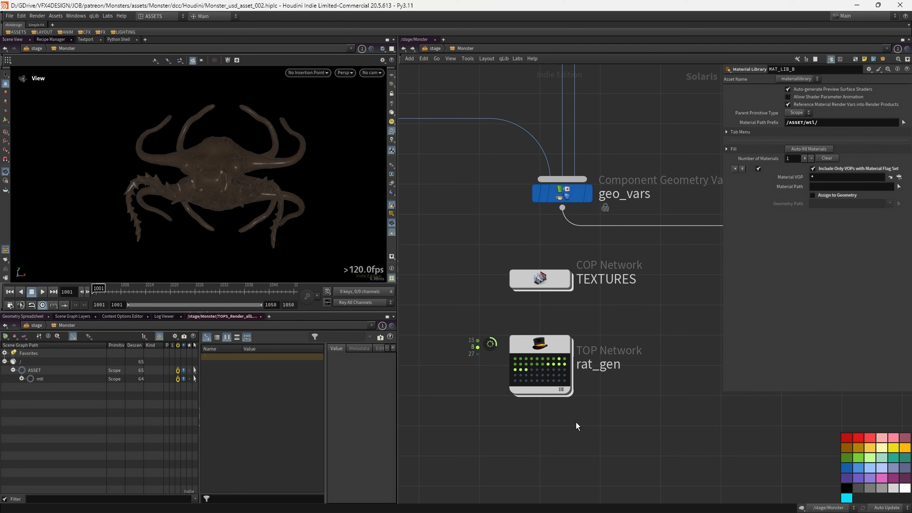
pyautogui.click(537, 365)
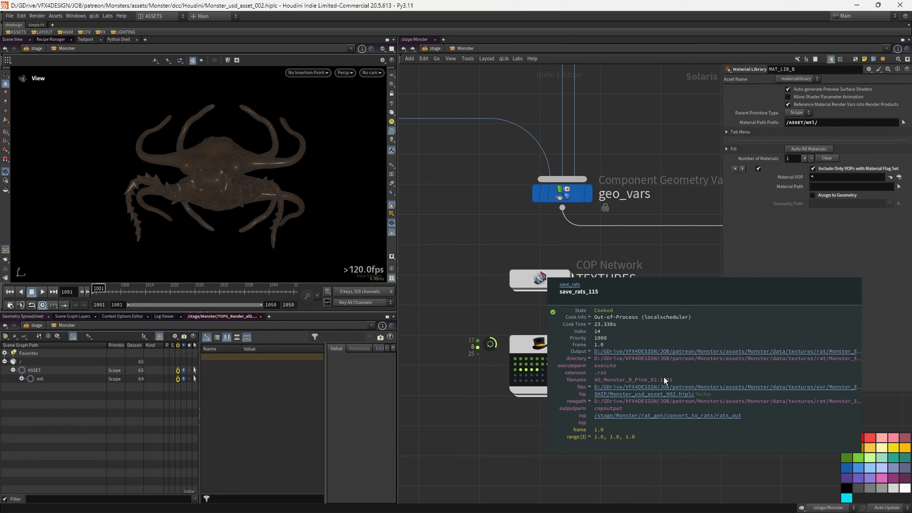
# Reopen MAT_LIB_B, enter the Monster_B_Pink_02 material and inspect its Roughness image parameters.
pyautogui.scroll(-6, 572, 168)
pyautogui.moveTo(620, 105); pyautogui.dragTo(573, 273, button='middle')
pyautogui.scroll(2, 573, 273)
pyautogui.moveTo(594, 214); pyautogui.dragTo(570, 272, button='middle')
pyautogui.moveTo(666, 158); pyautogui.dragTo(615, 239, button='middle')
pyautogui.doubleClick(617, 179)
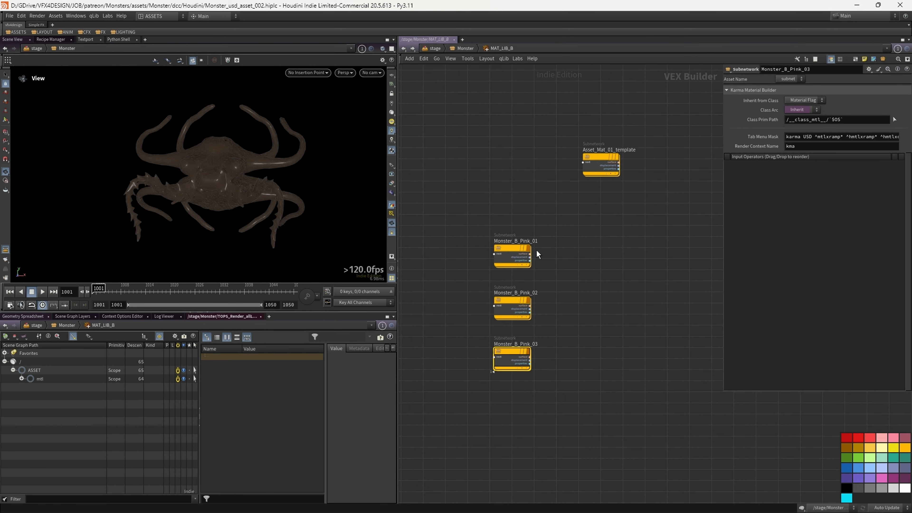
pyautogui.doubleClick(509, 303)
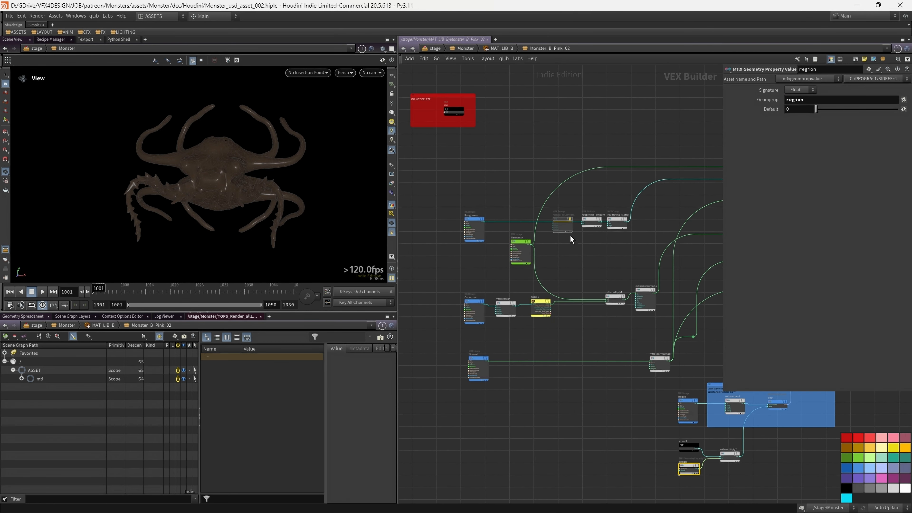
pyautogui.click(472, 220)
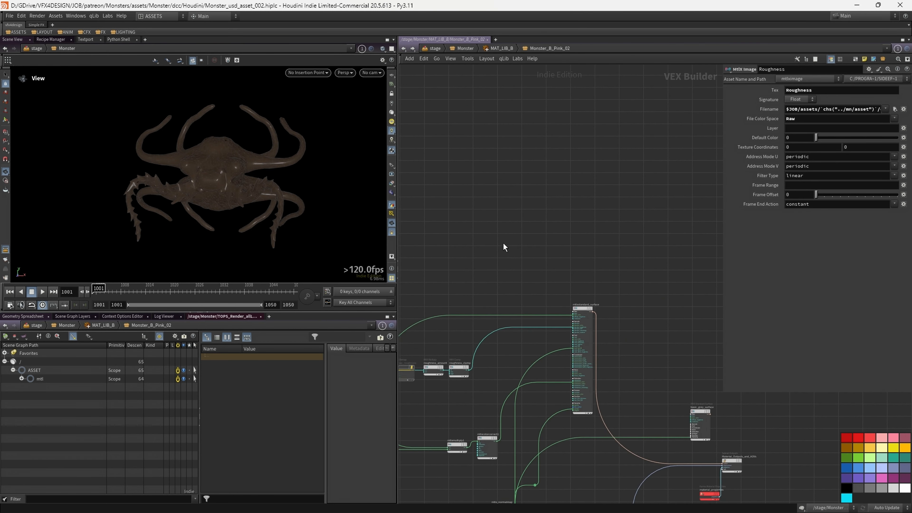
pyautogui.scroll(3, 686, 118)
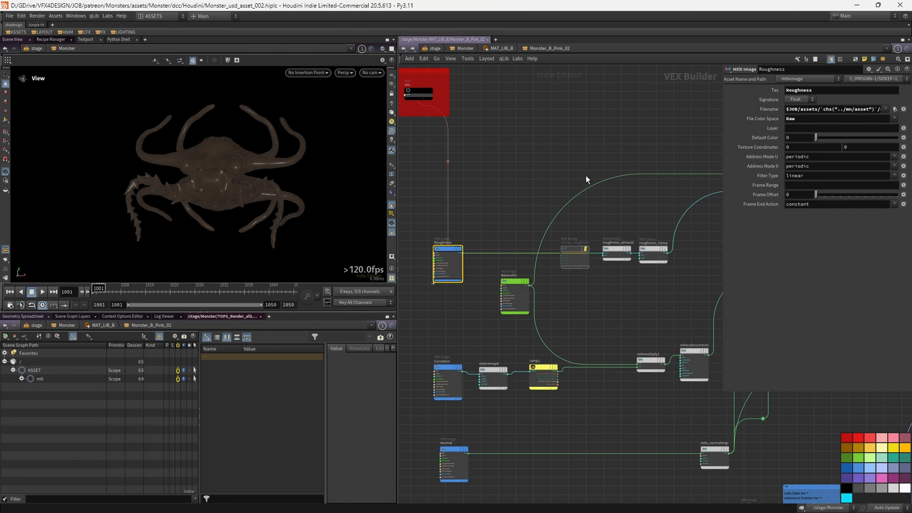
# Check the Basecolor image's RAT folder for Monster_B_Pink_02, cancel the file chooser and return to the Monster network.
pyautogui.scroll(-2, 586, 176)
pyautogui.moveTo(627, 148); pyautogui.dragTo(740, 117, button='middle')
pyautogui.scroll(3, 492, 189)
pyautogui.click(532, 291)
pyautogui.click(894, 109)
pyautogui.moveTo(622, 90); pyautogui.dragTo(259, 104)
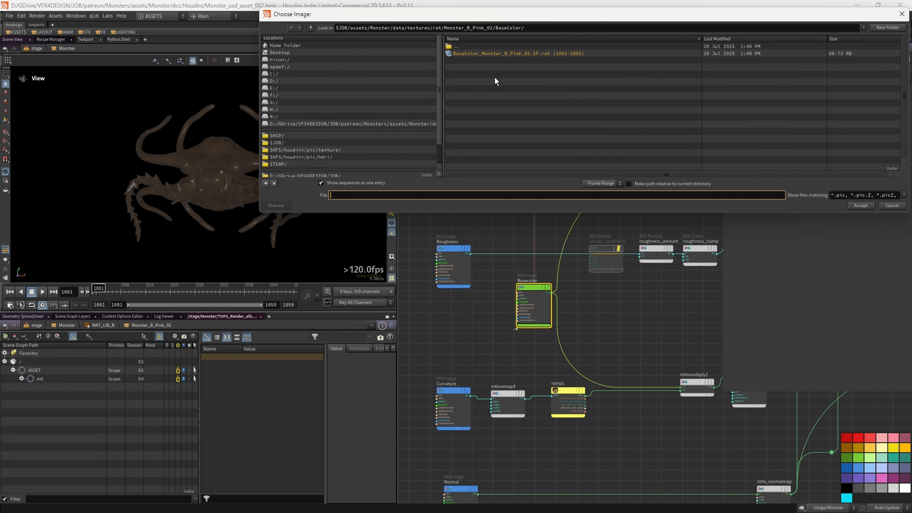
pyautogui.click(891, 205)
pyautogui.press('u')
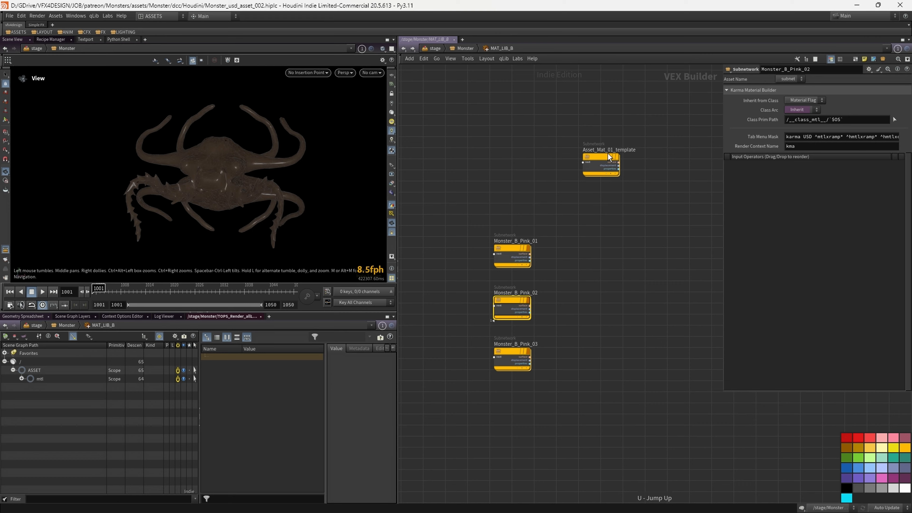
pyautogui.press('u')
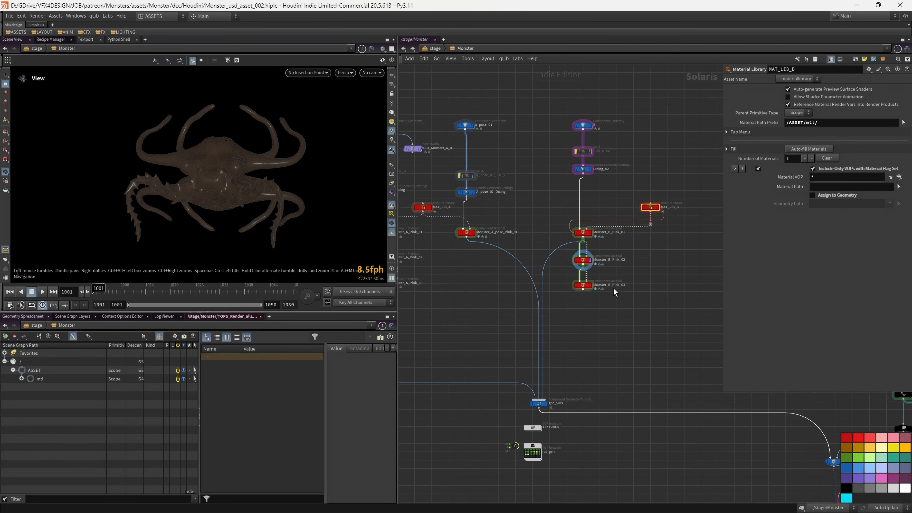
pyautogui.scroll(1, 613, 289)
pyautogui.scroll(-2, 622, 293)
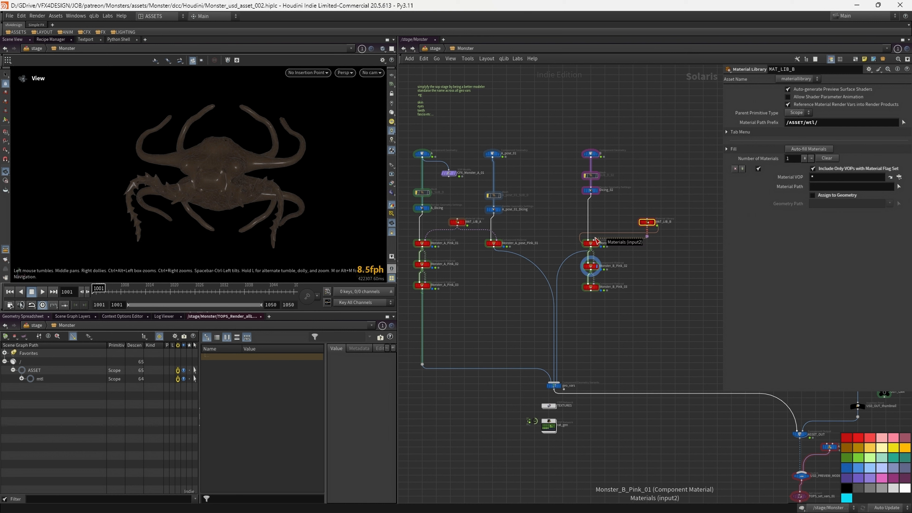
# Switch to the Monster_B_Pink_03 project in Substance 3D Painter and examine the textured monster from another angle.
pyautogui.moveTo(562, 508)
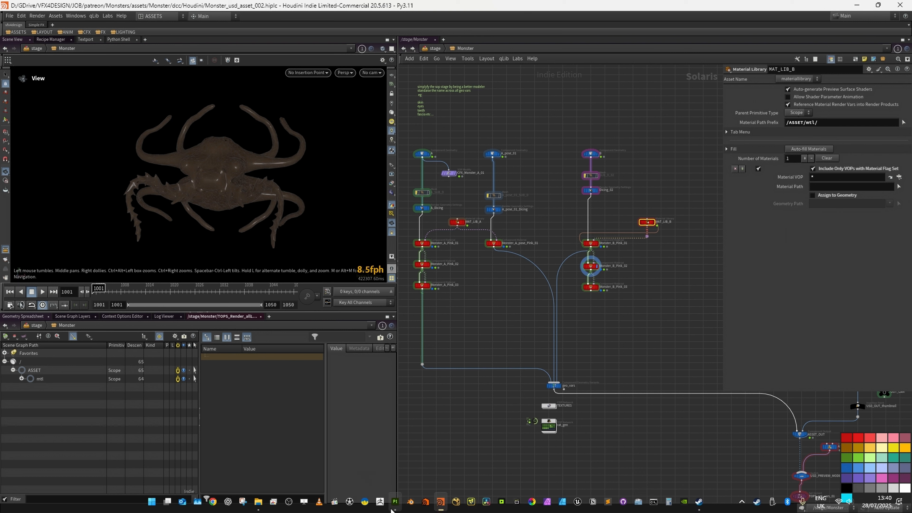
pyautogui.click(395, 502)
pyautogui.click(711, 76)
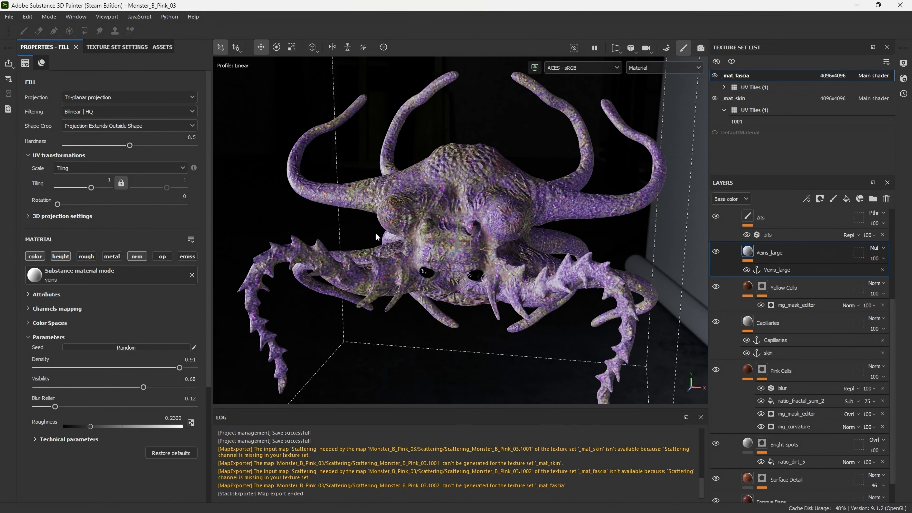
pyautogui.scroll(-4, 466, 215)
pyautogui.moveTo(602, 210)
pyautogui.keyDown('alt'); pyautogui.mouseDown()
pyautogui.moveTo(446, 211)
pyautogui.moveTo(612, 207)
pyautogui.moveTo(588, 203)
pyautogui.mouseUp(); pyautogui.keyUp('alt')
pyautogui.keyDown('shift'); pyautogui.moveTo(583, 186); pyautogui.dragTo(530, 194, button='right'); pyautogui.keyUp('shift')
pyautogui.keyDown('alt'); pyautogui.moveTo(574, 191); pyautogui.dragTo(545, 212); pyautogui.keyUp('alt')
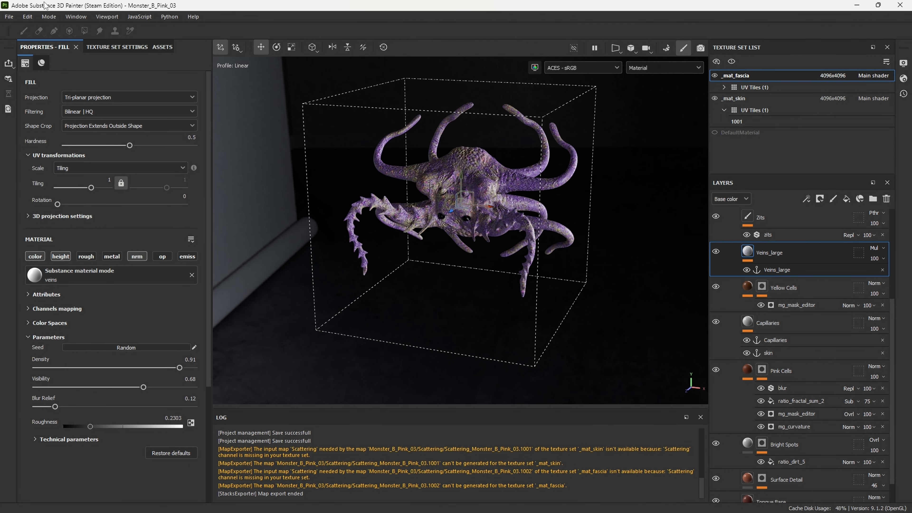
# Save the Monster_B_Pink_03 project and switch back to Houdini.
pyautogui.click(9, 17)
pyautogui.click(40, 90)
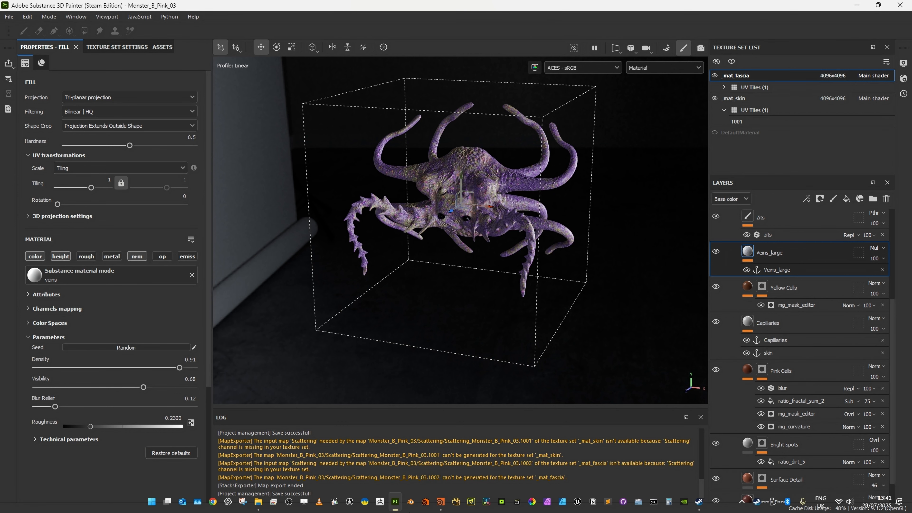
pyautogui.click(453, 503)
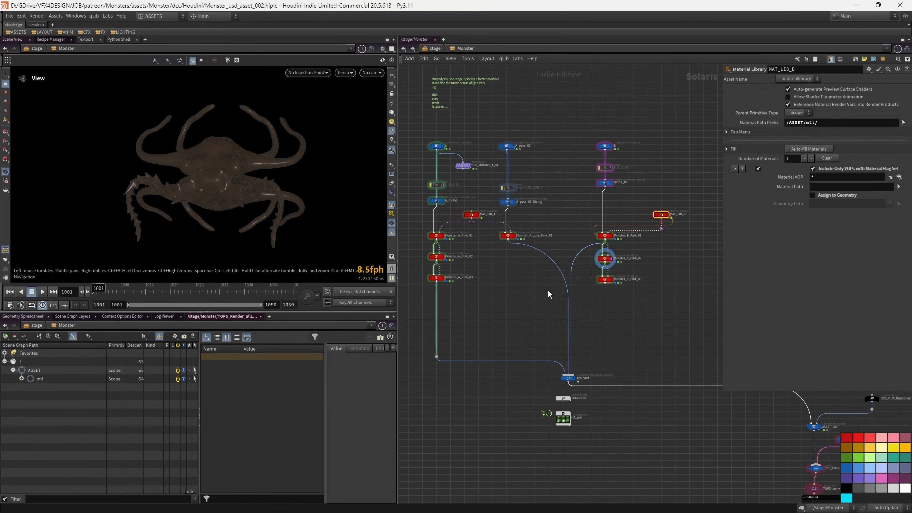
# Check the cook progress of rat_gen and widen the network view around the Monster B material nodes.
pyautogui.scroll(5, 539, 426)
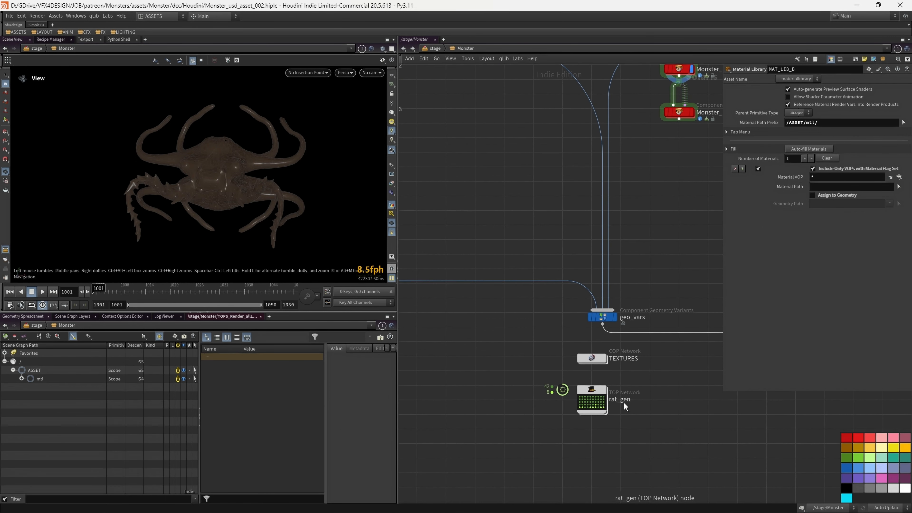
pyautogui.scroll(-3, 624, 403)
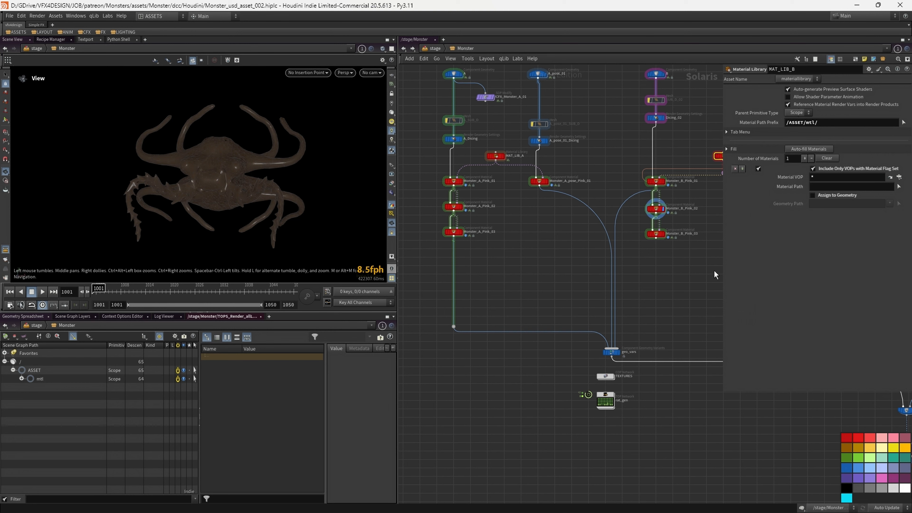
pyautogui.moveTo(721, 271); pyautogui.dragTo(776, 270)
pyautogui.moveTo(724, 281); pyautogui.dragTo(672, 292, button='middle')
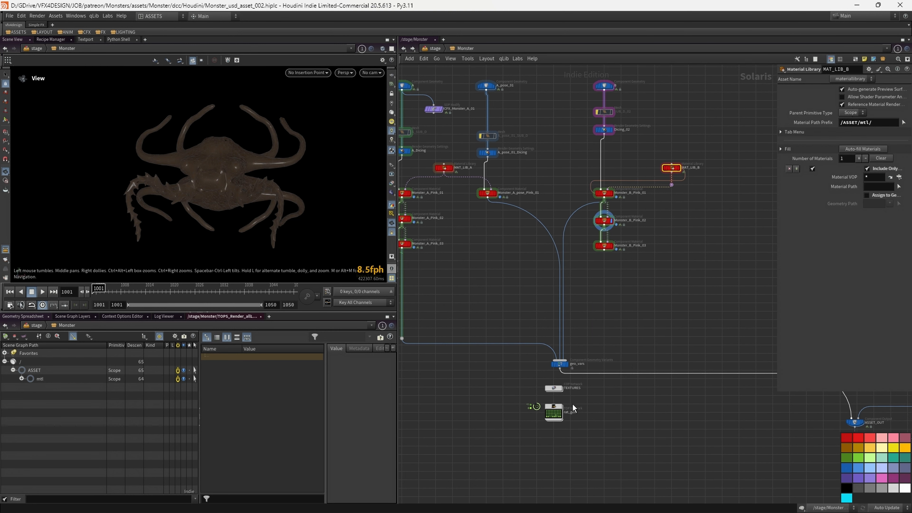
pyautogui.scroll(3, 574, 409)
pyautogui.moveTo(639, 323); pyautogui.dragTo(670, 332, button='middle')
pyautogui.scroll(-2, 664, 318)
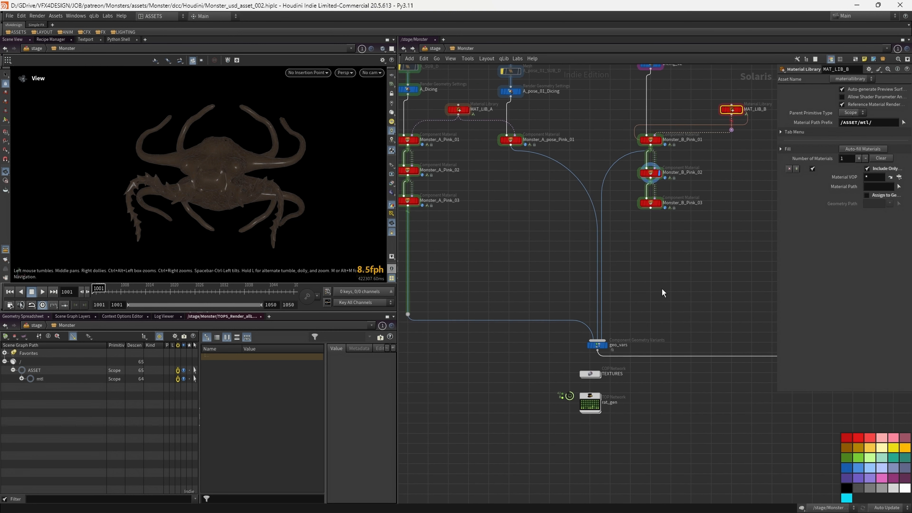
pyautogui.moveTo(662, 288); pyautogui.dragTo(656, 318, button='middle')
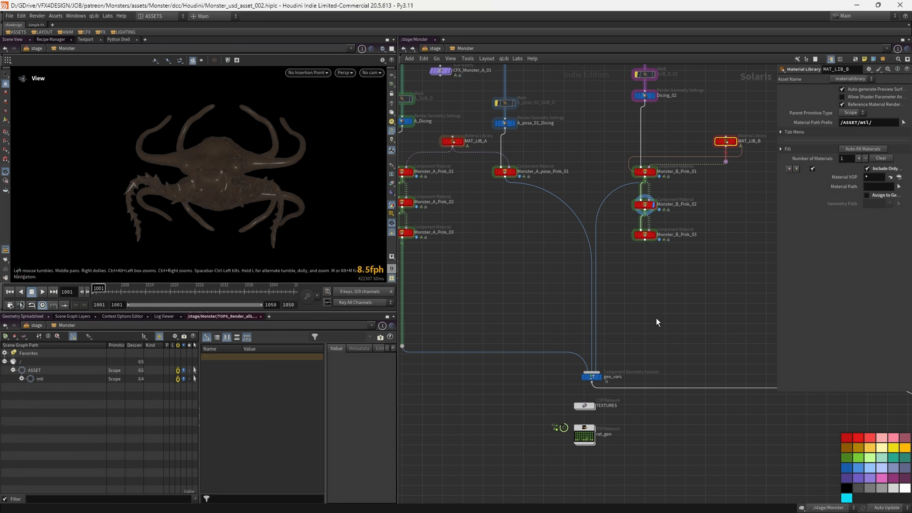
# Rewire the Monster B input of geo_vars to come from Monster_B_Pink_03 instead of Monster_B_Pink_01.
pyautogui.rightClick(618, 188)
pyautogui.click(644, 220)
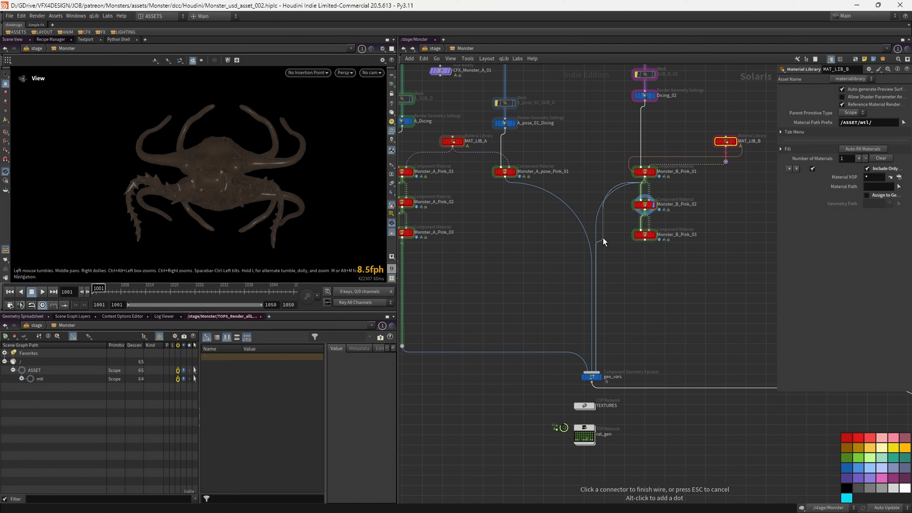
pyautogui.click(646, 247)
pyautogui.scroll(-4, 664, 269)
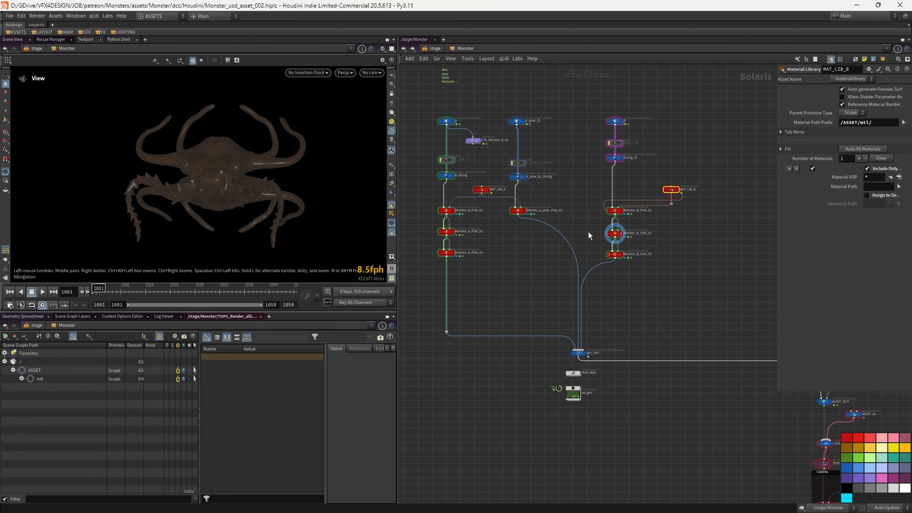
pyautogui.moveTo(572, 206); pyautogui.dragTo(585, 202, button='middle')
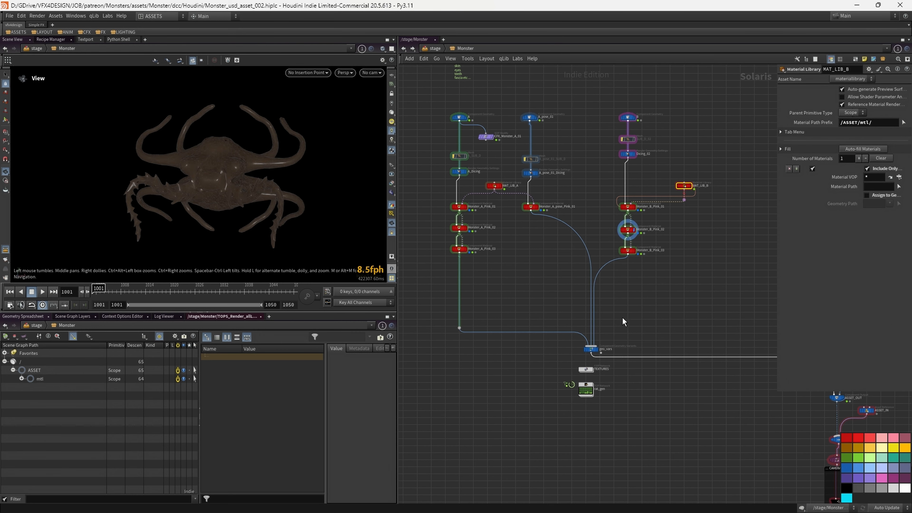
pyautogui.scroll(3, 523, 184)
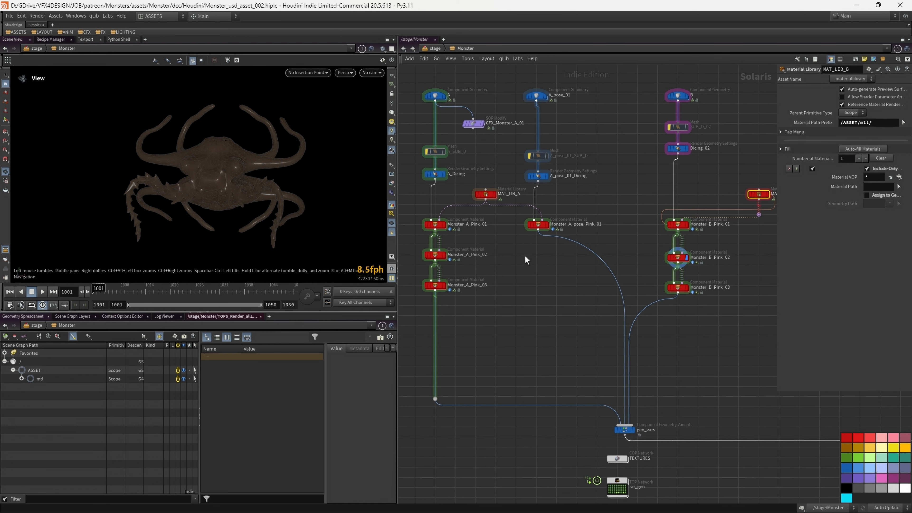
pyautogui.scroll(-2, 543, 295)
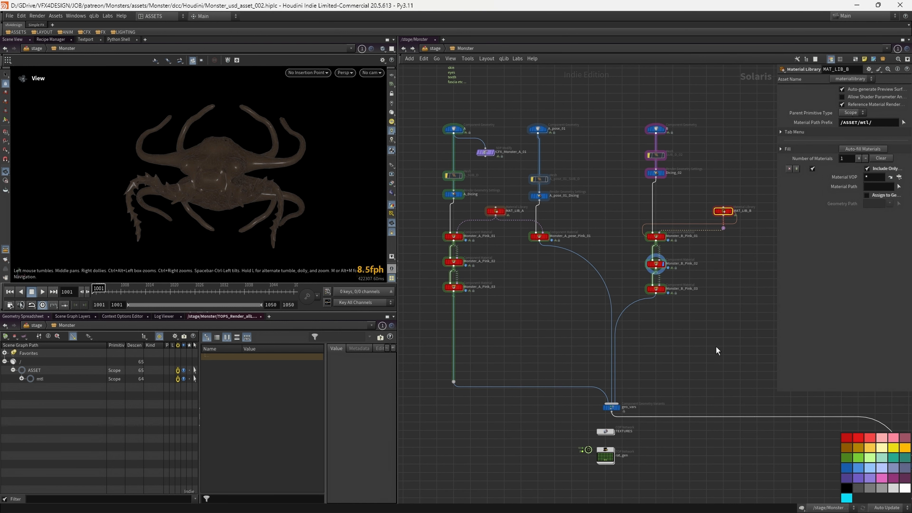
# Duplicate the B geometry, subdivision, Dicing_02, MAT_LIB_B and Monster_B_Pink_01 nodes and place the copies beside the original B chain.
pyautogui.moveTo(719, 349); pyautogui.dragTo(649, 366, button='middle')
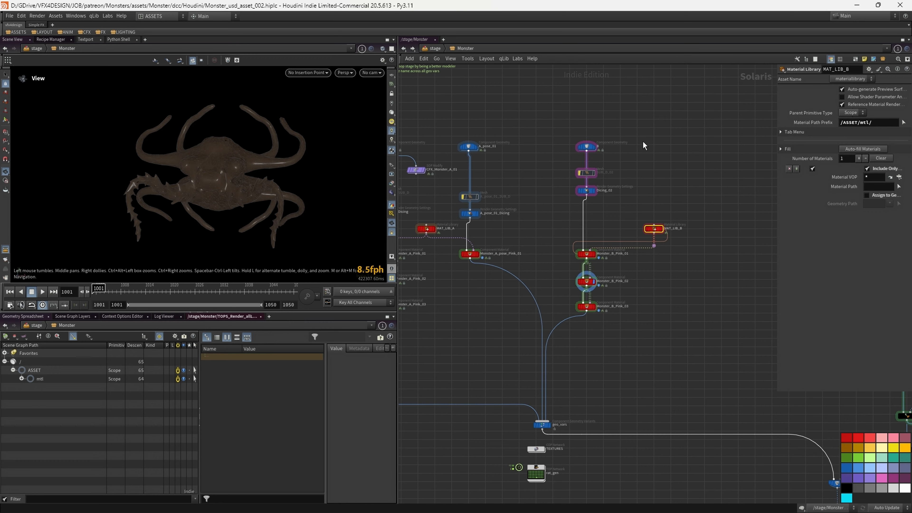
pyautogui.moveTo(641, 144); pyautogui.dragTo(560, 161, button='middle')
pyautogui.scroll(2, 557, 164)
pyautogui.moveTo(451, 135); pyautogui.dragTo(515, 265)
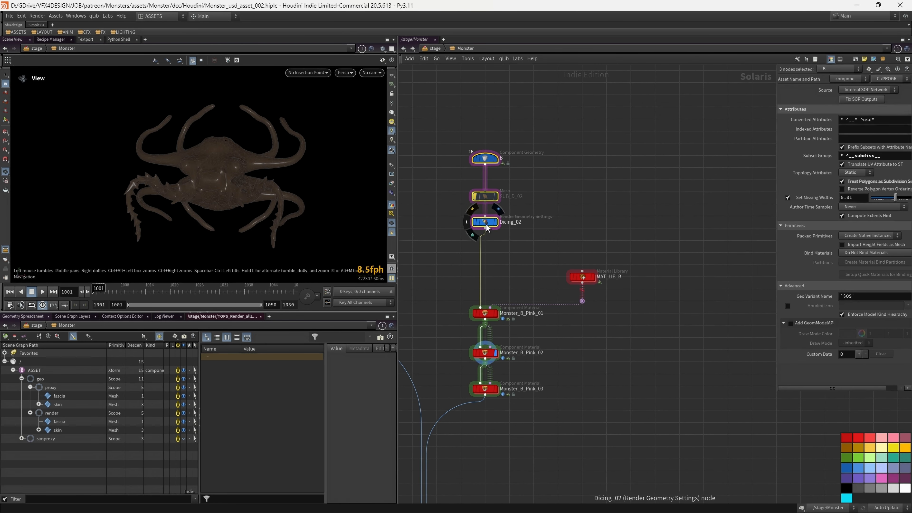
pyautogui.moveTo(440, 132); pyautogui.dragTo(642, 333)
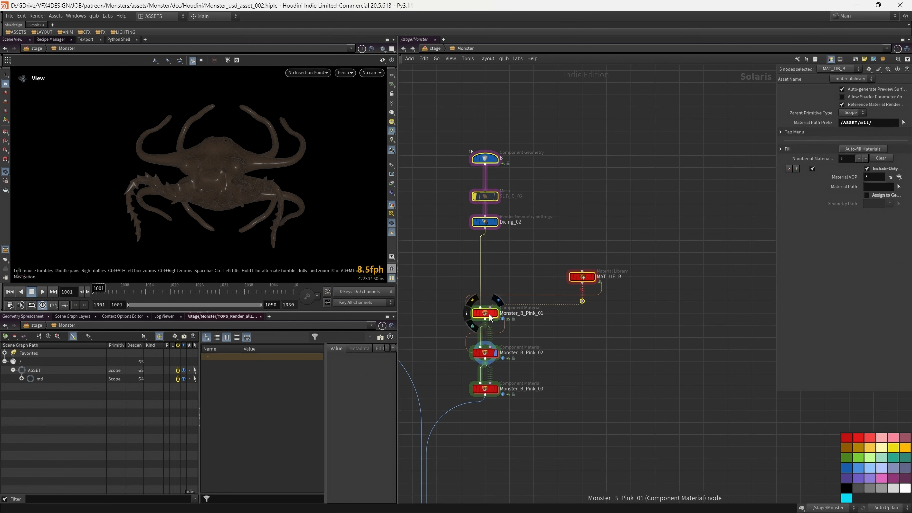
pyautogui.moveTo(488, 317); pyautogui.dragTo(706, 300)
pyautogui.moveTo(714, 290); pyautogui.dragTo(596, 294, button='middle')
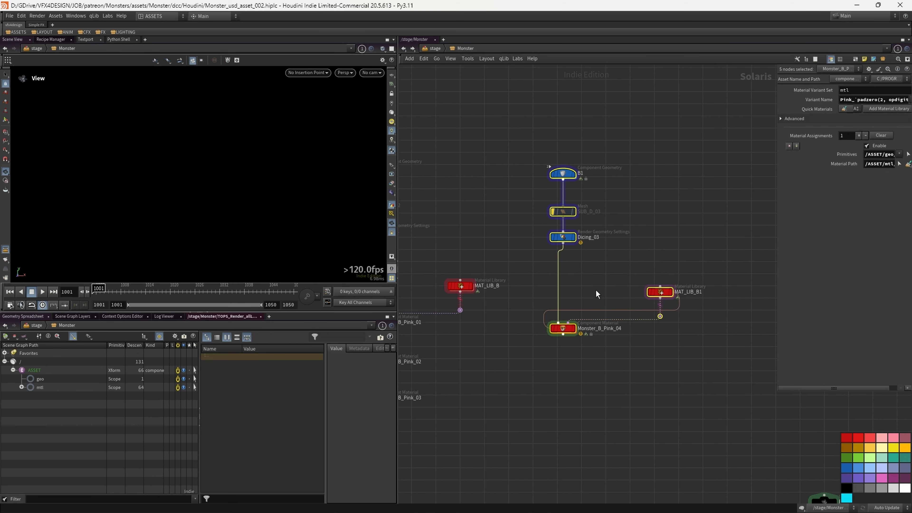
# Rename the copied component geometry node as C.
pyautogui.moveTo(600, 170); pyautogui.dragTo(638, 145, button='middle')
pyautogui.doubleClick(630, 148)
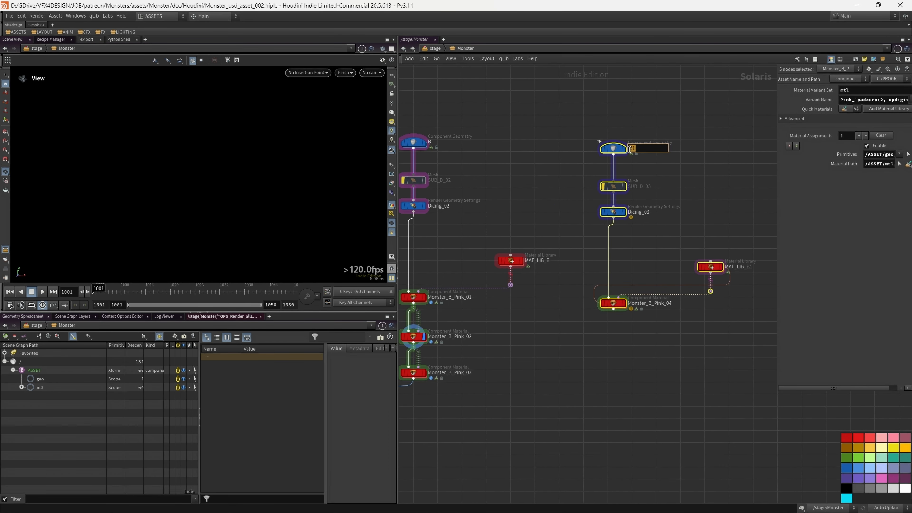
pyautogui.press('capslock')
pyautogui.write('C')
pyautogui.click(665, 243)
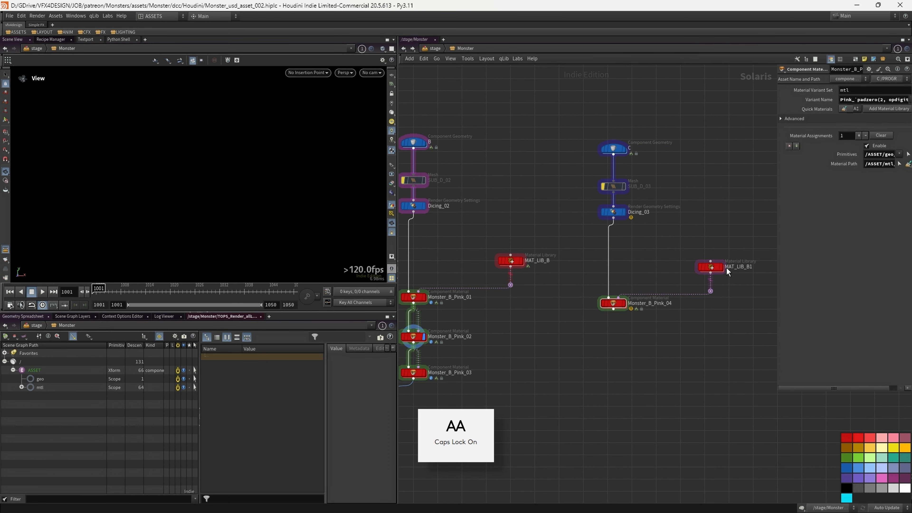
# Rename the copied material library as MAT_LIB_C and the copied component material as Monster_C_Pink_01.
pyautogui.doubleClick(734, 266)
pyautogui.write('MAT_LIB_C')
pyautogui.doubleClick(648, 303)
pyautogui.write('C')
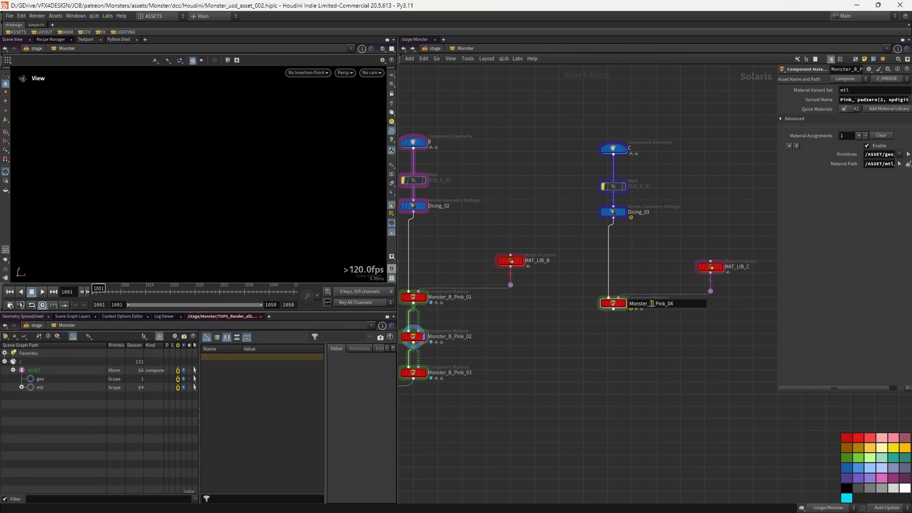
pyautogui.press('Return')
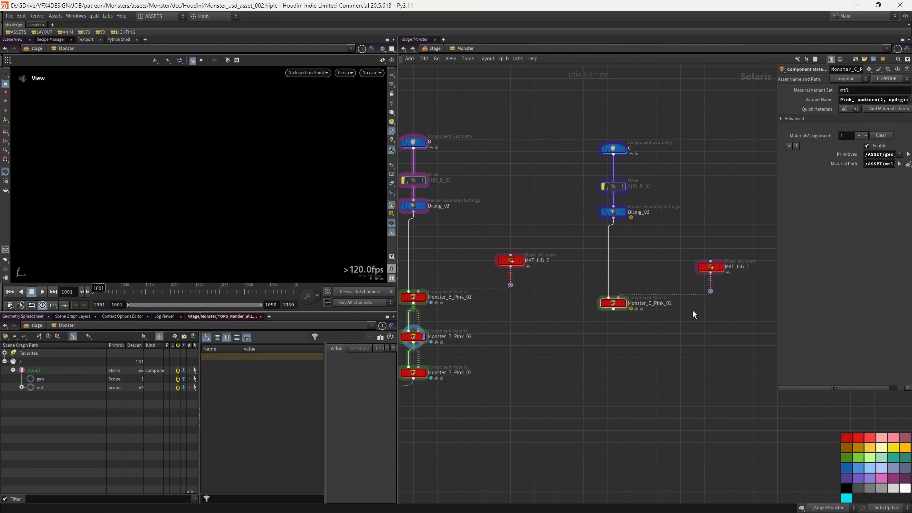
# Rename the three Pink material subnetworks inside MAT_LIB_C as Monster_C_Pink_01, Monster_C_Pink_02 and Monster_C_Pink_03.
pyautogui.doubleClick(711, 267)
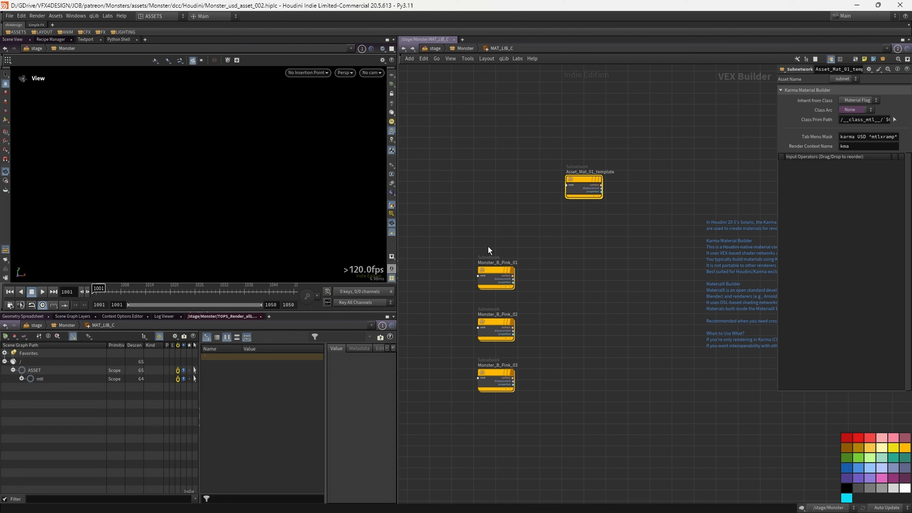
pyautogui.doubleClick(499, 264)
pyautogui.write('C_Pink_01')
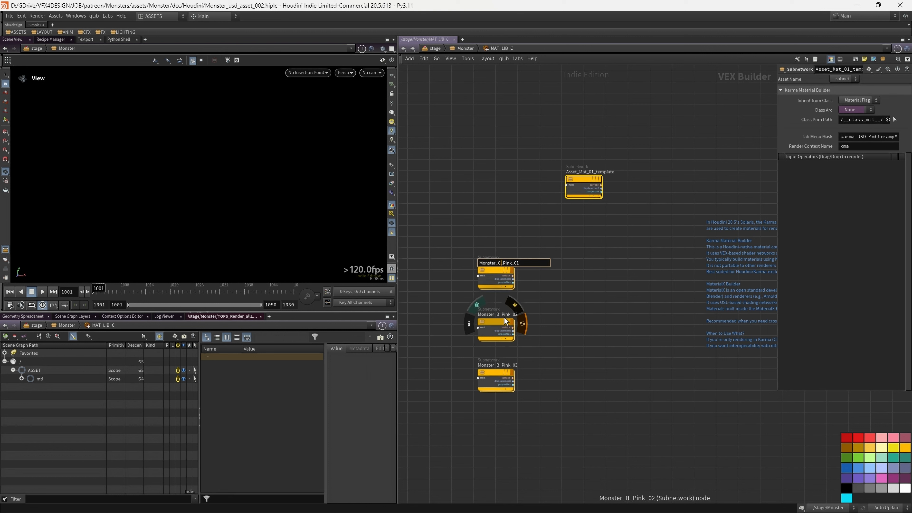
pyautogui.doubleClick(498, 314)
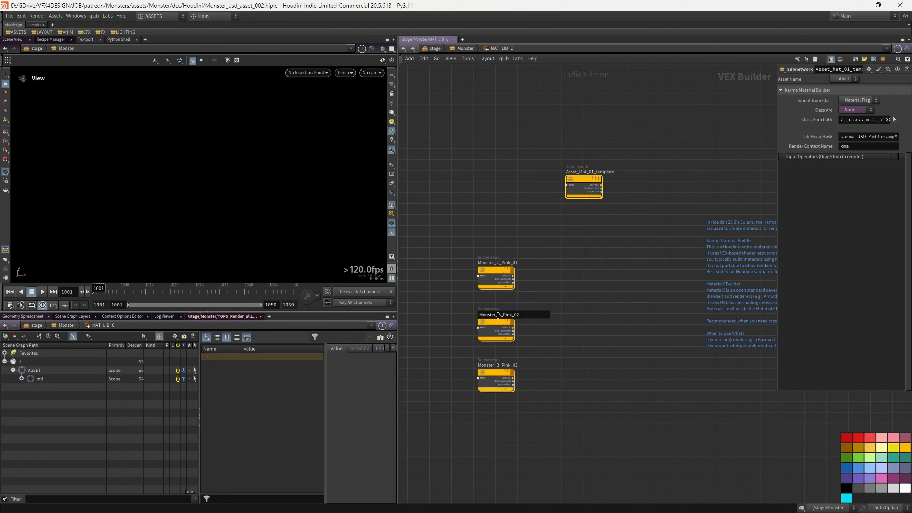
pyautogui.write('C')
pyautogui.click(497, 365)
pyautogui.moveTo(497, 365); pyautogui.dragTo(502, 365)
pyautogui.write('C')
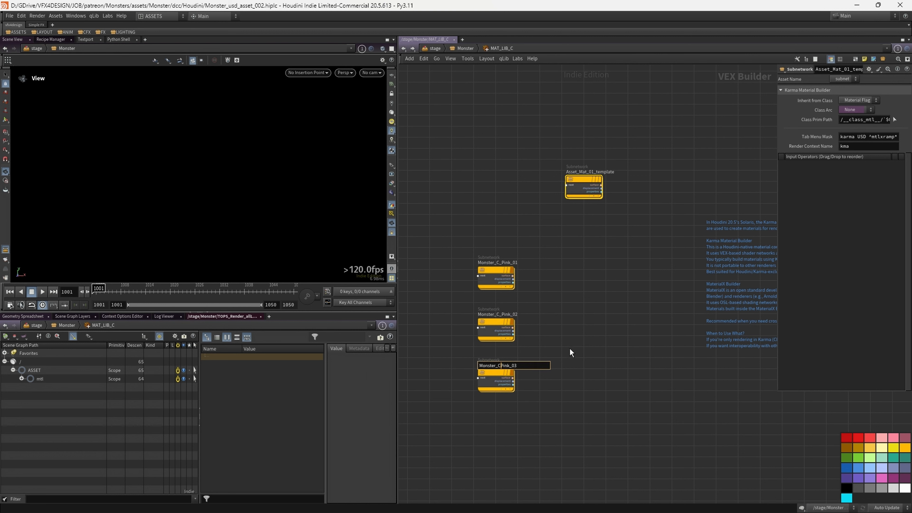
pyautogui.press('Return')
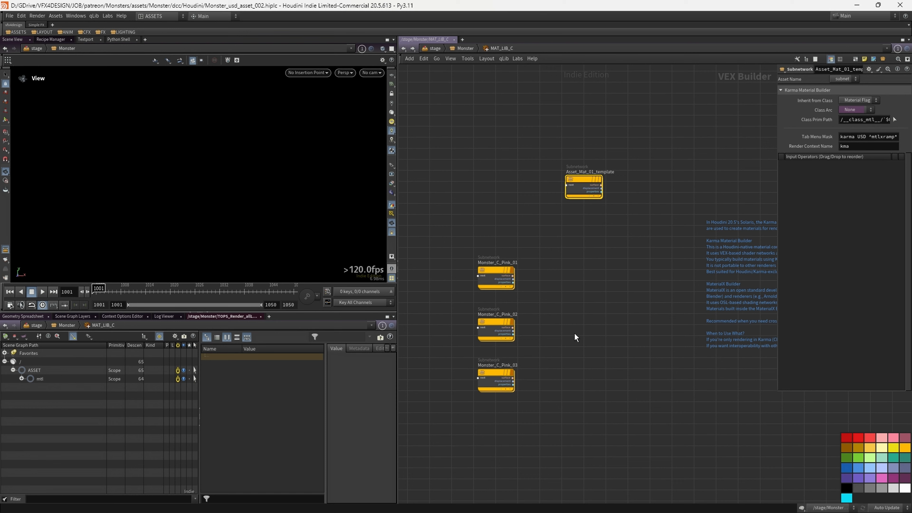
pyautogui.moveTo(589, 335); pyautogui.dragTo(606, 331, button='middle')
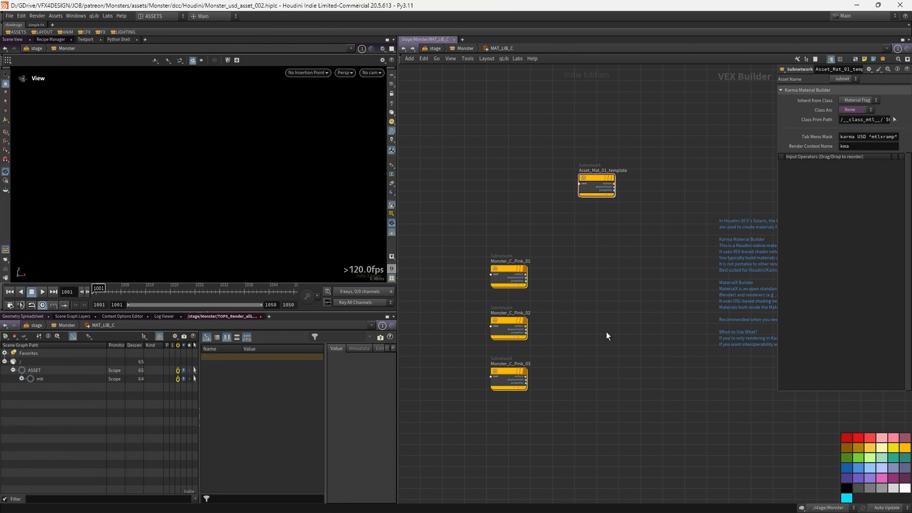
# Return to the Monster network and save the Monster_usd_asset_002.hiplc scene.
pyautogui.press('u')
pyautogui.scroll(-2, 608, 329)
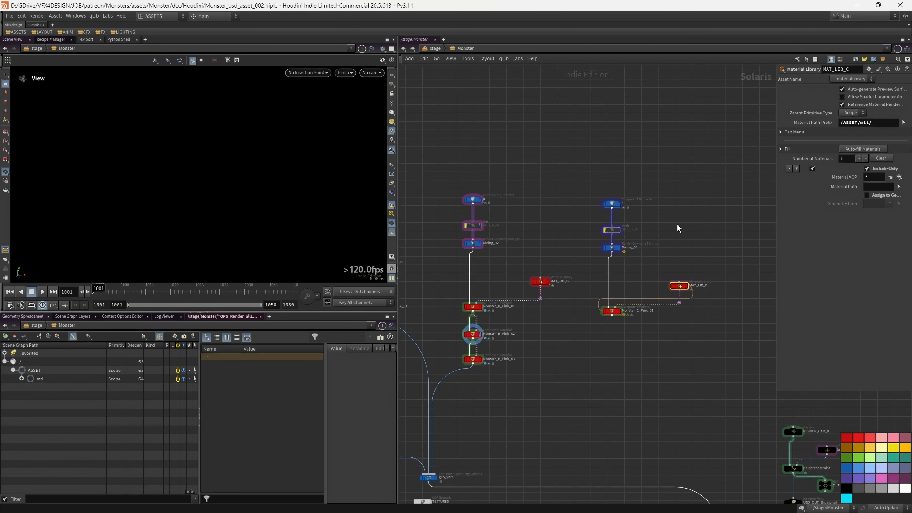
pyautogui.scroll(2, 623, 205)
pyautogui.moveTo(599, 310); pyautogui.dragTo(754, 388)
pyautogui.moveTo(446, 204); pyautogui.dragTo(490, 202, button='middle')
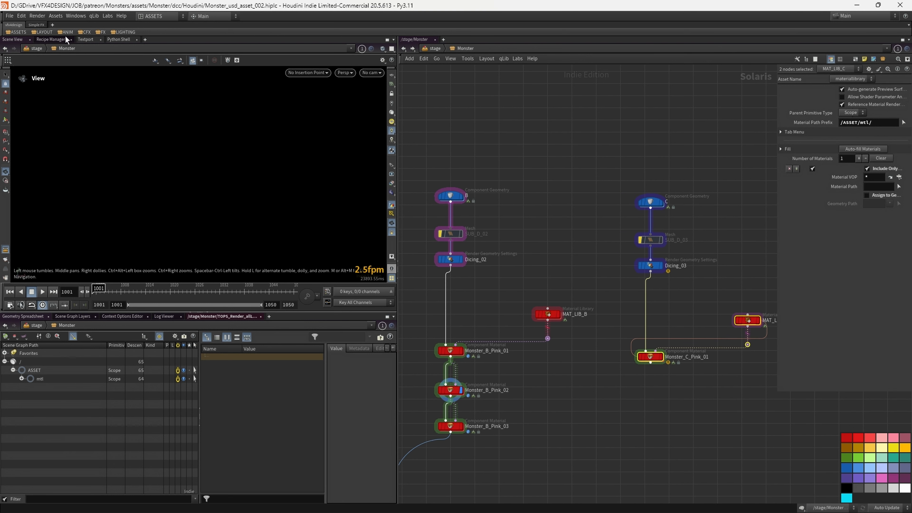
pyautogui.click(9, 16)
pyautogui.press('Escape')
pyautogui.hotkey('ctrl', 's')
# Narrow the parameter area to give the node network more room.
pyautogui.scroll(-3, 772, 262)
pyautogui.moveTo(776, 259); pyautogui.dragTo(845, 260)
pyautogui.scroll(3, 743, 329)
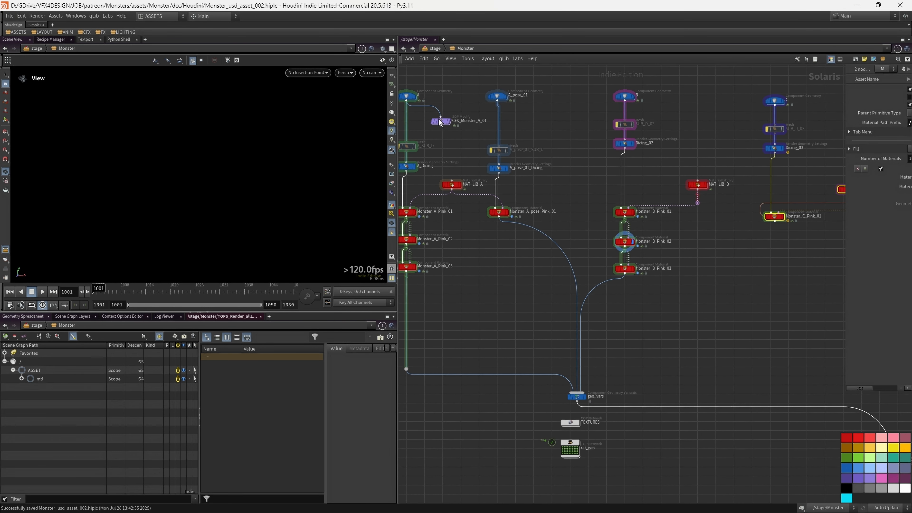
# Display Monster_B_Pink_01 and render it in the viewport with Karma CPU.
pyautogui.scroll(3, 643, 251)
pyautogui.click(626, 195)
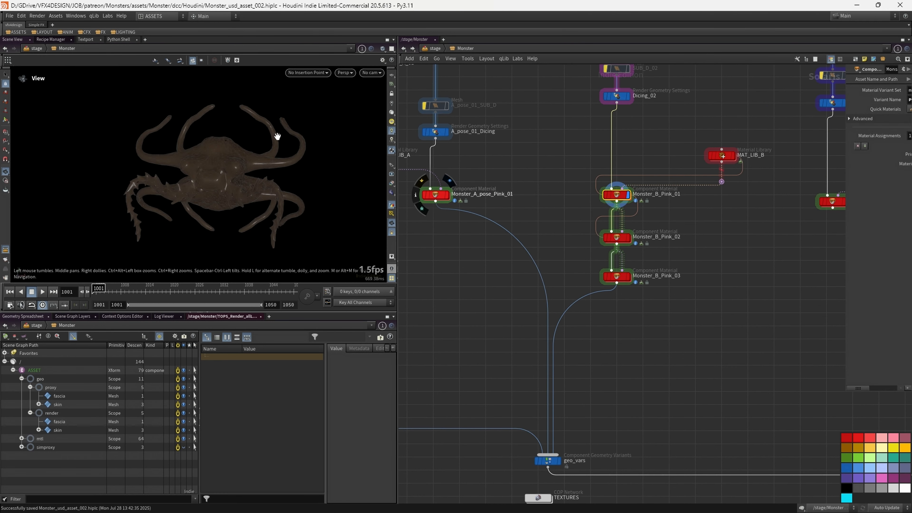
pyautogui.hotkey('shift', 'k')
pyautogui.press('capslock')
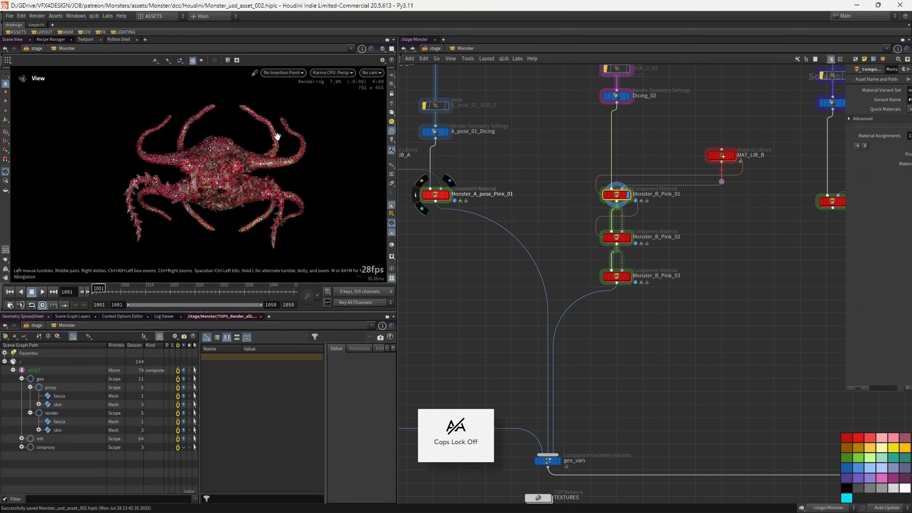
pyautogui.scroll(1, 213, 167)
pyautogui.scroll(2, 646, 208)
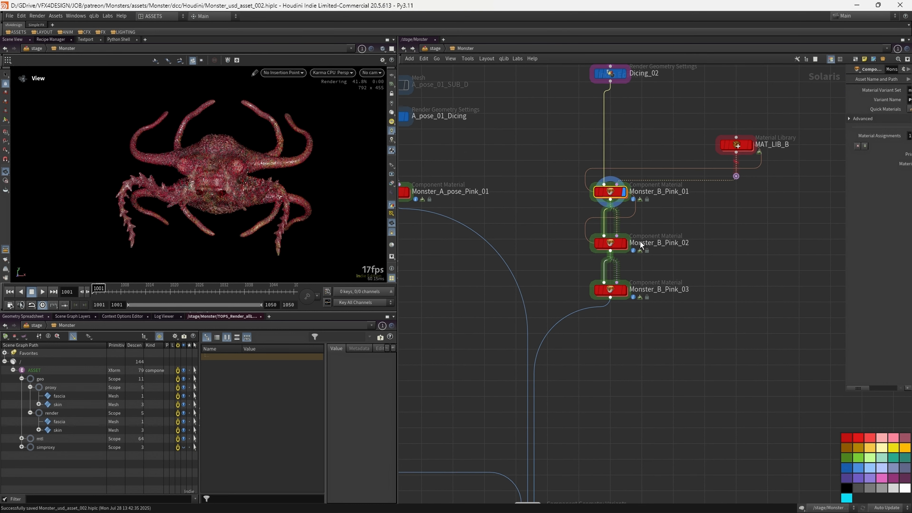
# Display Monster_B_Pink_02 and Monster_B_Pink_03 in turn to check their materials in the Karma CPU render.
pyautogui.click(624, 244)
pyautogui.click(614, 247)
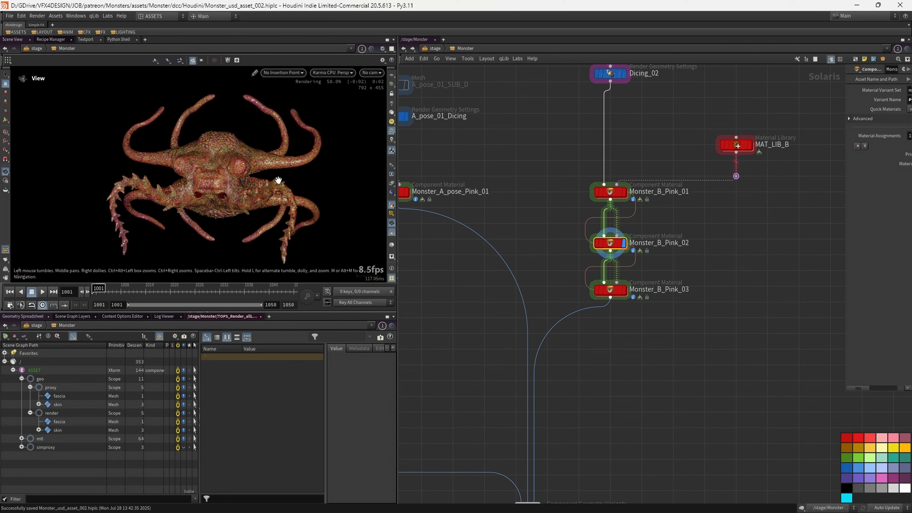
pyautogui.click(623, 291)
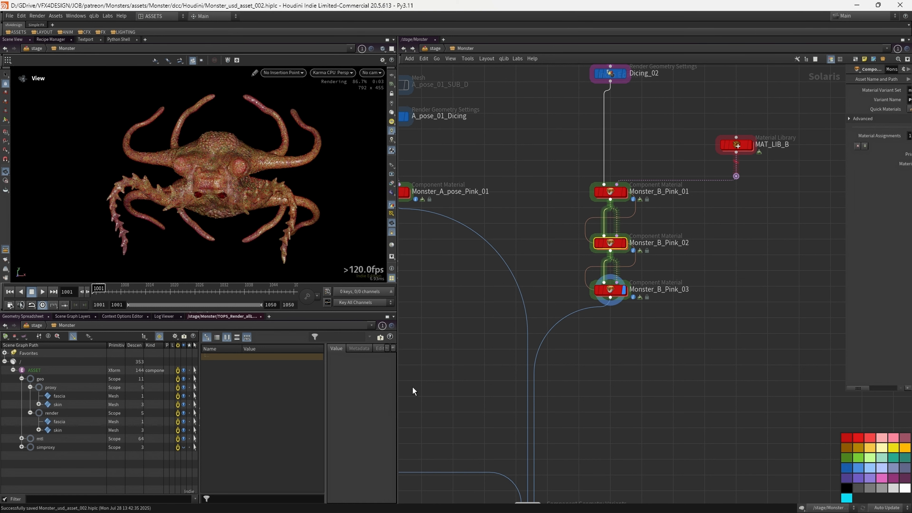
pyautogui.scroll(-1, 477, 417)
pyautogui.moveTo(622, 441); pyautogui.dragTo(626, 220, button='middle')
pyautogui.scroll(2, 510, 343)
pyautogui.scroll(-2, 677, 157)
pyautogui.moveTo(677, 159); pyautogui.dragTo(634, 332, button='middle')
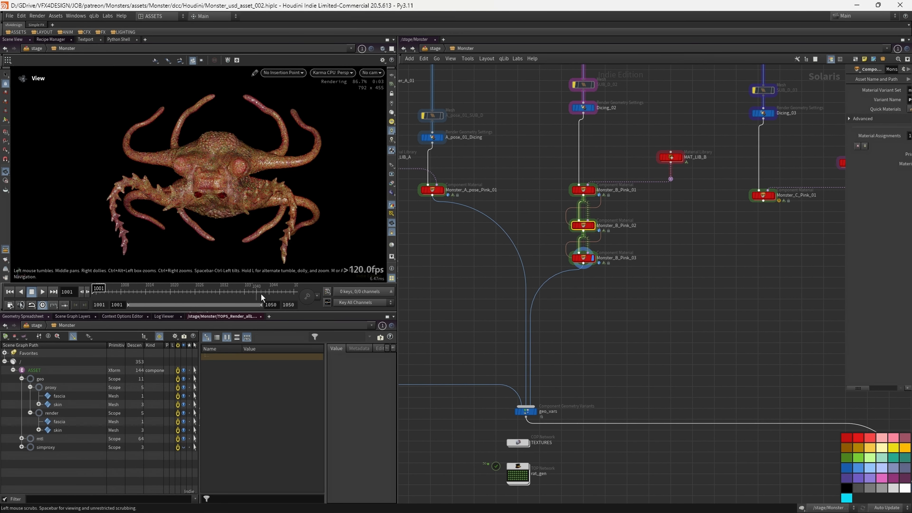
# Enlarge the scene view and switch the viewport renderer to Karma XPU.
pyautogui.moveTo(315, 313); pyautogui.dragTo(316, 382)
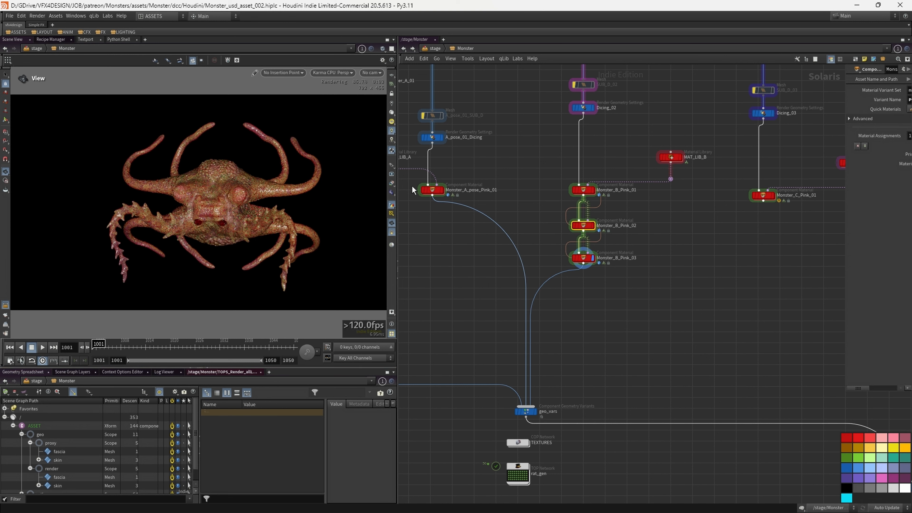
pyautogui.click(330, 72)
pyautogui.click(350, 123)
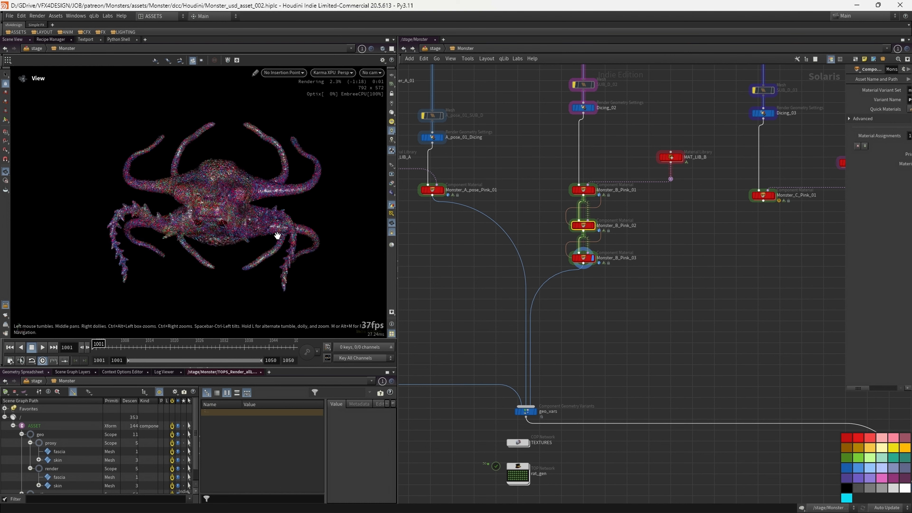
pyautogui.scroll(3, 579, 230)
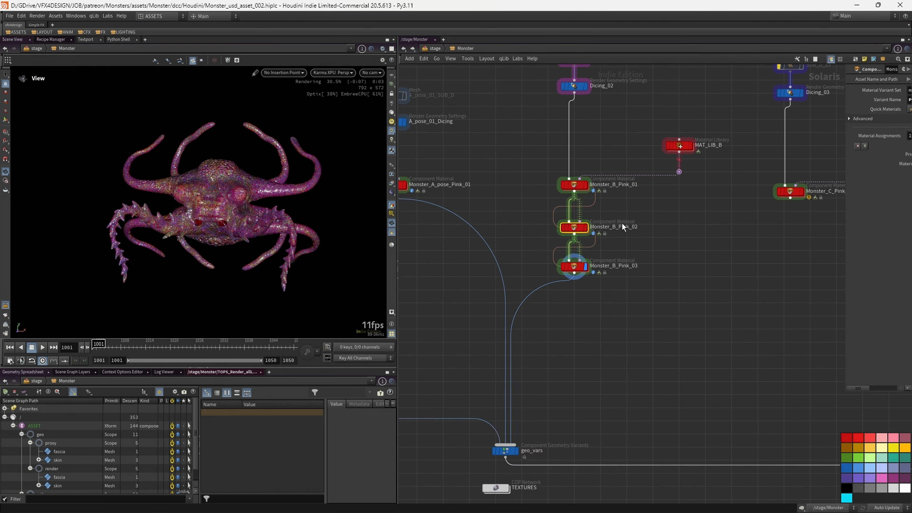
# Compare Monster_B_Pink_02 and Monster_B_Pink_01 by displaying each one in the Karma XPU render.
pyautogui.click(578, 229)
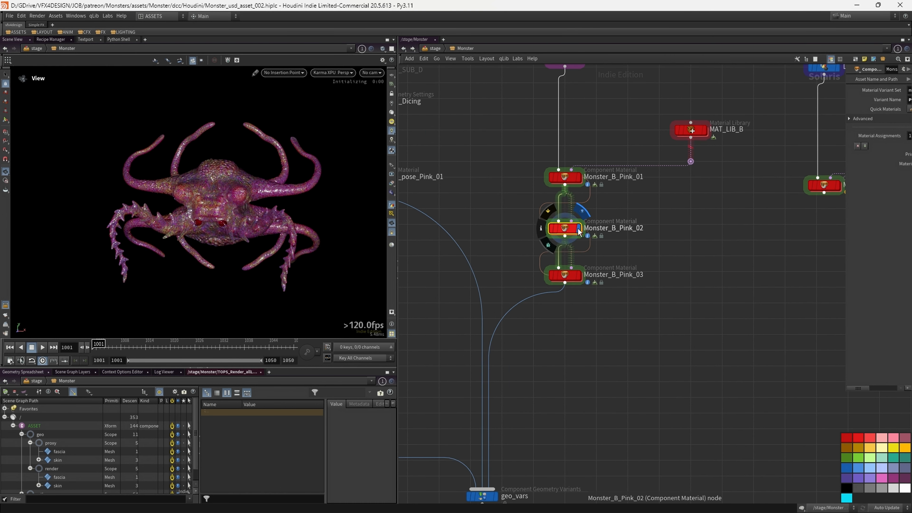
pyautogui.click(578, 178)
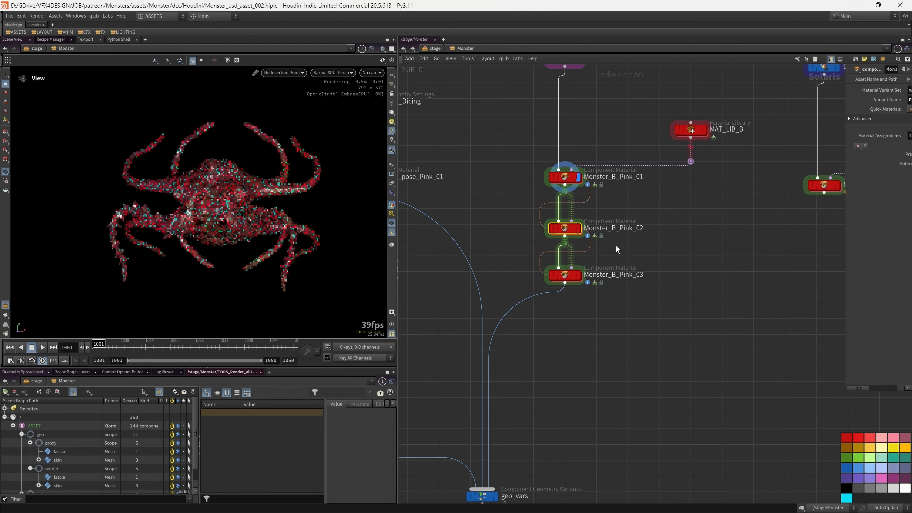
pyautogui.scroll(-2, 615, 240)
pyautogui.scroll(-1, 527, 147)
pyautogui.moveTo(522, 144); pyautogui.dragTo(582, 184, button='middle')
pyautogui.scroll(-1, 582, 184)
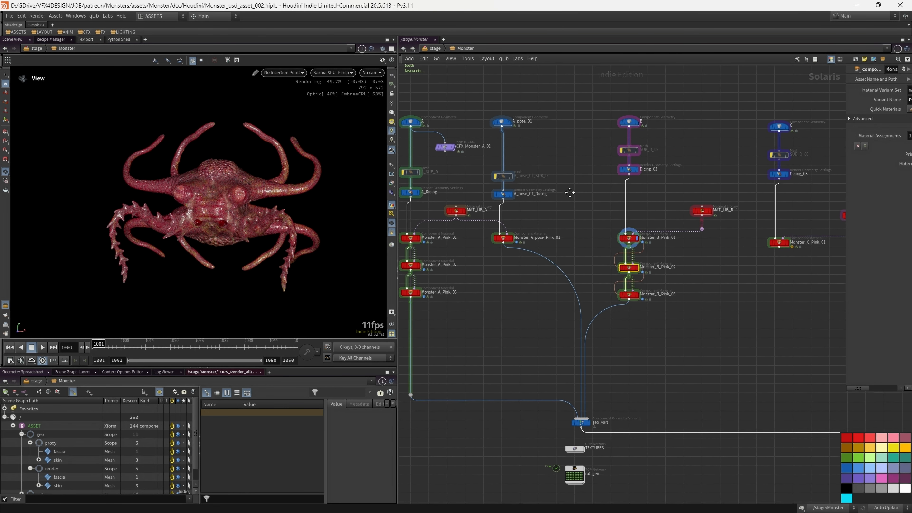
pyautogui.scroll(-1, 582, 184)
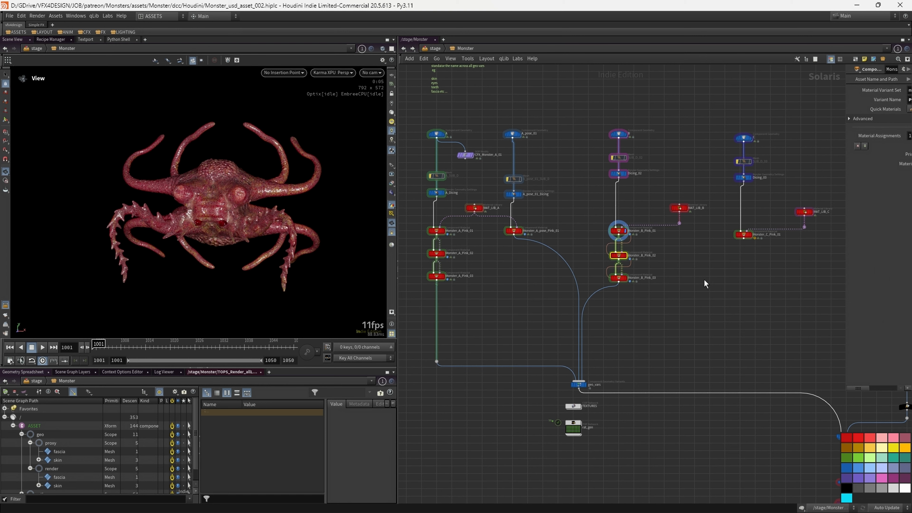
# Switch the viewport back from Karma XPU to the standard viewport renderer and move the C geometry node slightly higher above its chain.
pyautogui.click(333, 73)
pyautogui.click(341, 104)
pyautogui.scroll(2, 819, 147)
pyautogui.moveTo(804, 139); pyautogui.dragTo(736, 140, button='middle')
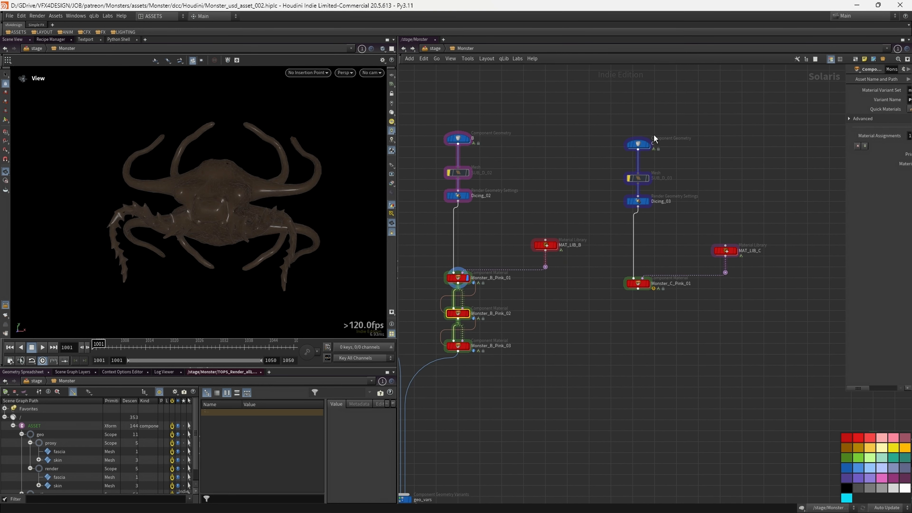
pyautogui.moveTo(642, 146); pyautogui.dragTo(638, 138)
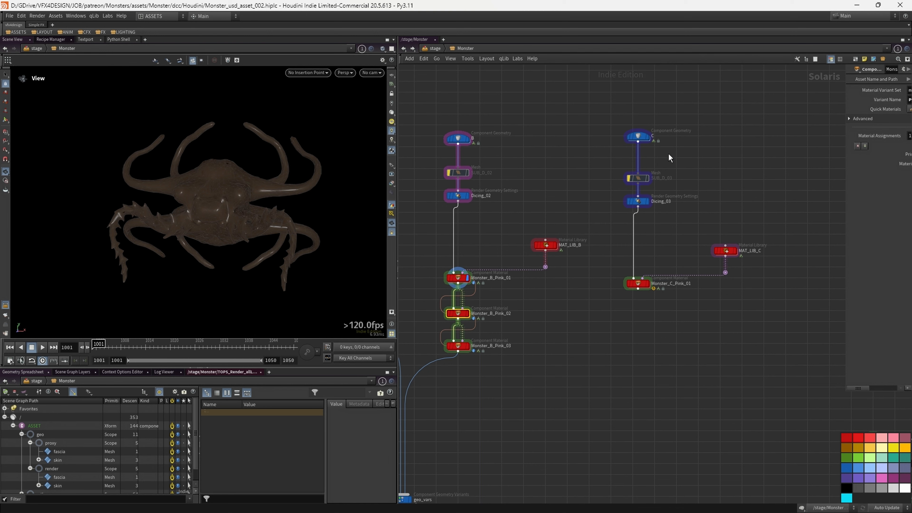
# Open the geometry network inside C, display the INPUT_original_sculpt node and inspect the loaded sculpt.
pyautogui.doubleClick(638, 139)
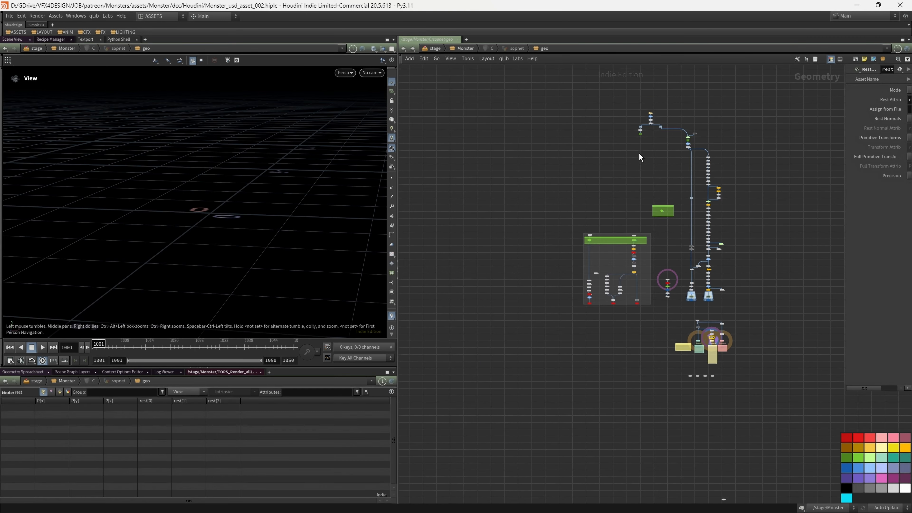
pyautogui.scroll(10, 639, 153)
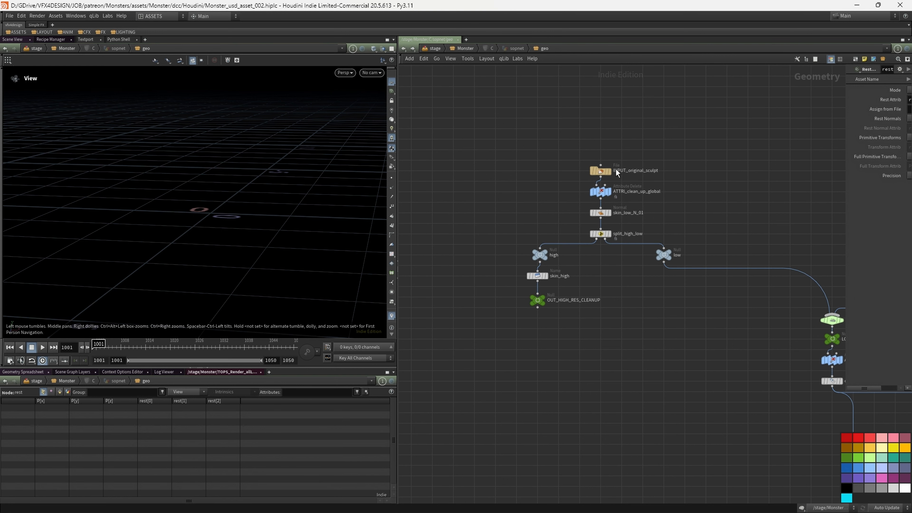
pyautogui.click(550, 179)
pyautogui.click(552, 179)
pyautogui.moveTo(162, 216); pyautogui.dragTo(179, 213)
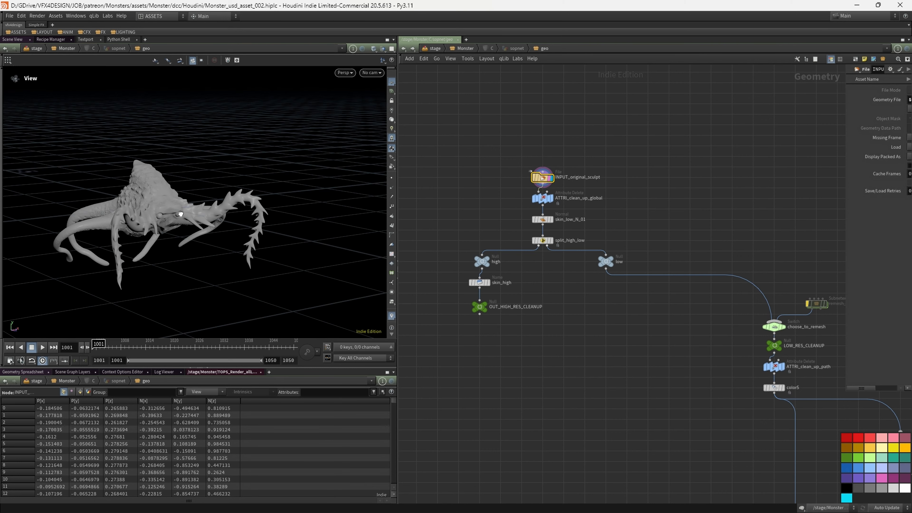
# Examine the original sculpt up close, and display the skin_high node and its wireframe for comparison.
pyautogui.moveTo(146, 219); pyautogui.dragTo(240, 189, button='right')
pyautogui.moveTo(240, 189); pyautogui.dragTo(264, 188)
pyautogui.moveTo(264, 188); pyautogui.dragTo(134, 204, button='right')
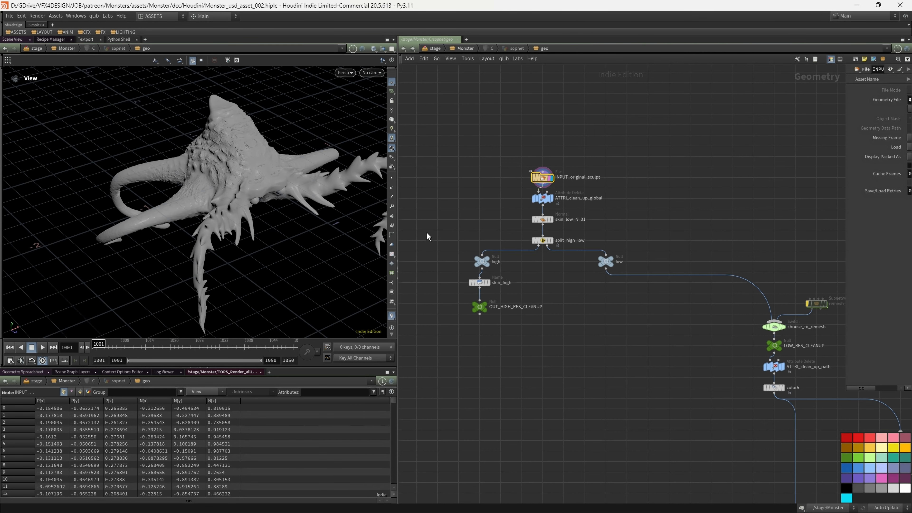
pyautogui.click(487, 289)
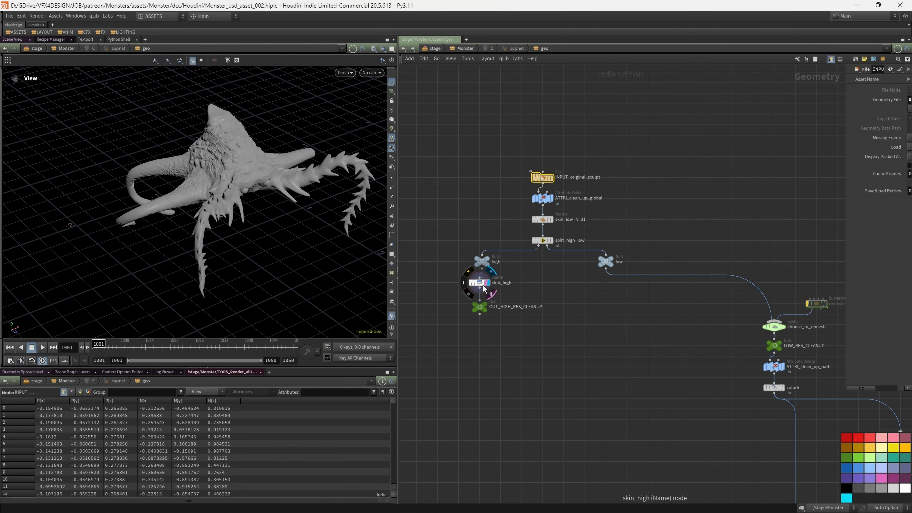
pyautogui.click(481, 283)
pyautogui.hotkey('shift', 'w')
pyautogui.hotkey('shift', 'w')
# Widen the parameter area, display the color5 node on the low-res branch and check its mesh in wireframe and shaded modes.
pyautogui.moveTo(618, 297); pyautogui.dragTo(482, 227, button='middle')
pyautogui.moveTo(646, 250); pyautogui.dragTo(652, 248)
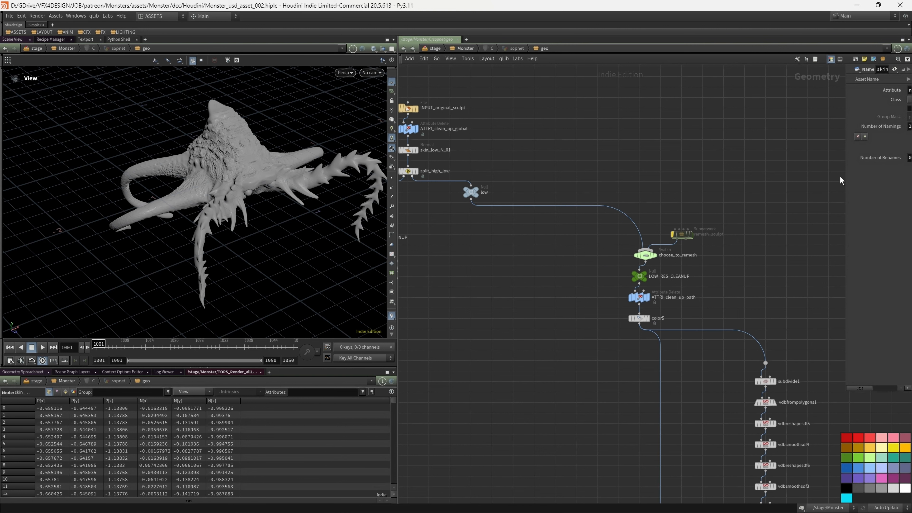
pyautogui.moveTo(844, 176); pyautogui.dragTo(751, 176)
pyautogui.moveTo(664, 189); pyautogui.dragTo(602, 183, button='middle')
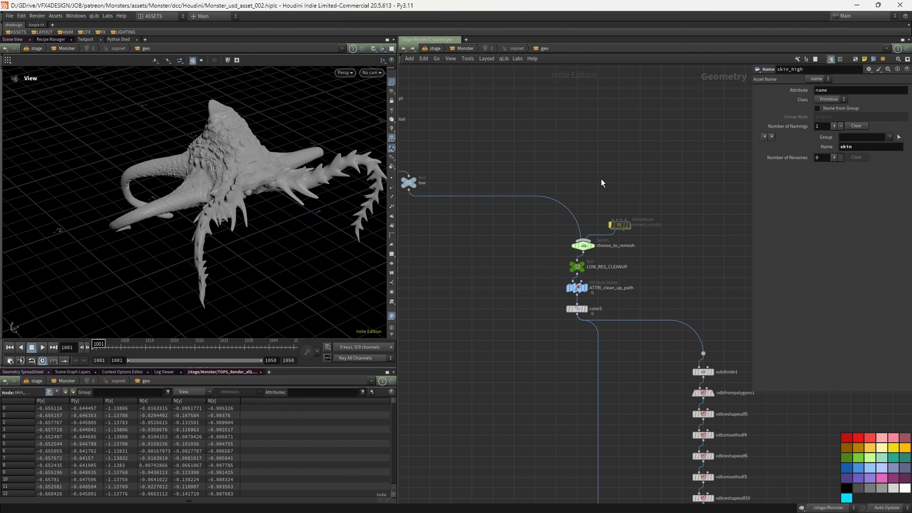
pyautogui.moveTo(672, 283); pyautogui.dragTo(667, 209, button='middle')
pyautogui.click(576, 236)
pyautogui.moveTo(576, 172); pyautogui.dragTo(570, 172)
pyautogui.press('w')
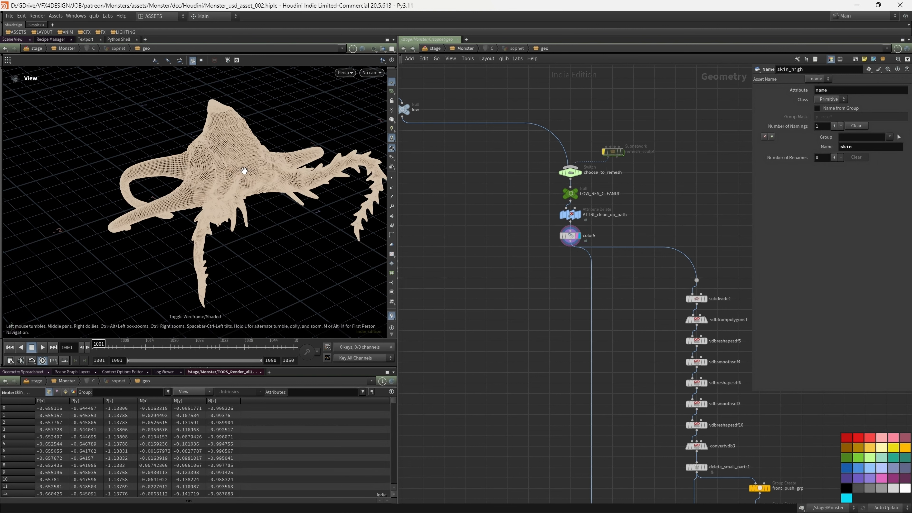
pyautogui.press('w')
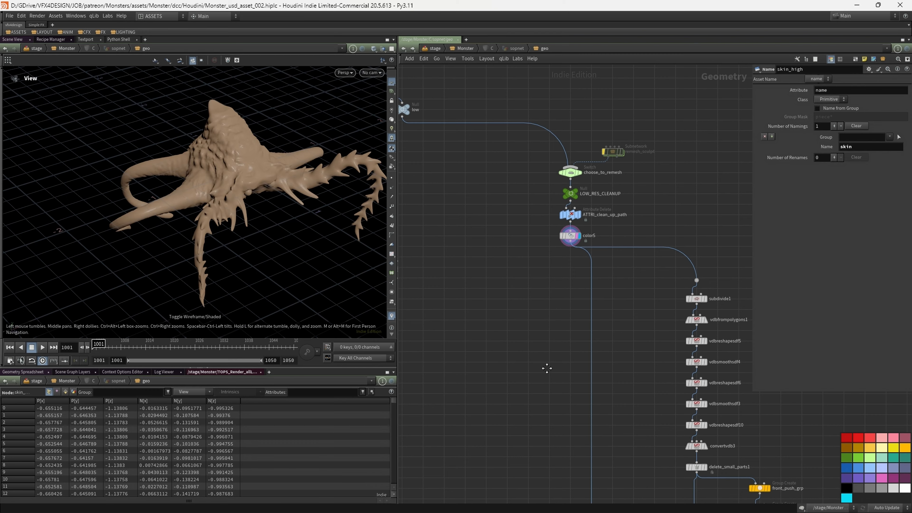
# Switch to the UV view, toggle the UV Overlap display and inspect the skin's UV layout, including its wireframe.
pyautogui.moveTo(545, 368); pyautogui.dragTo(500, 36, button='middle')
pyautogui.hotkey('space', '5')
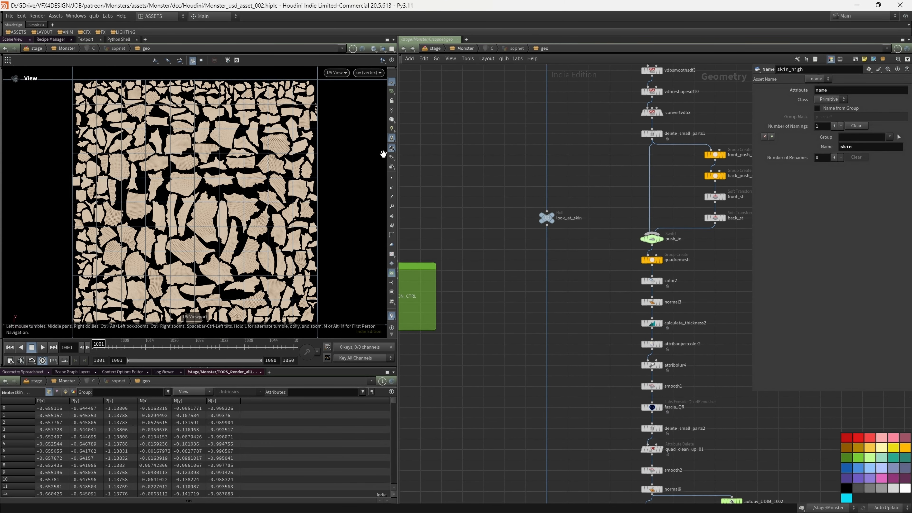
pyautogui.click(367, 73)
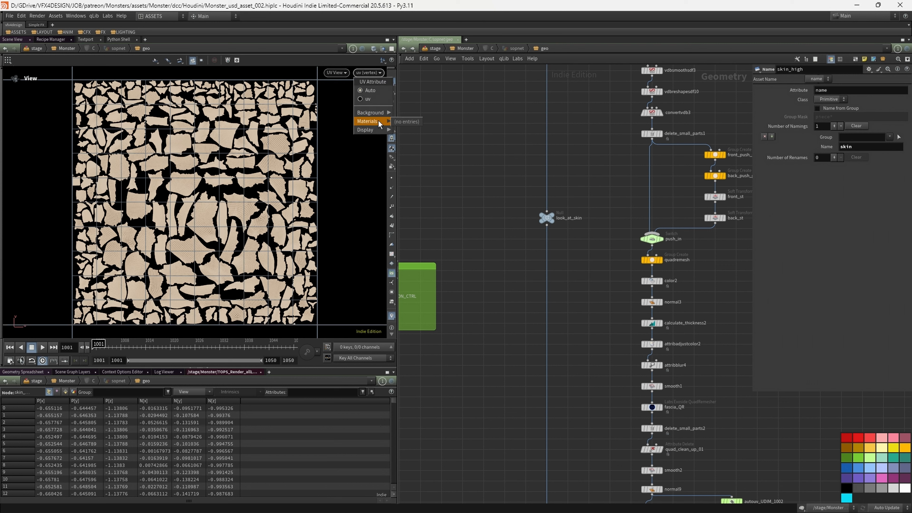
pyautogui.moveTo(380, 129)
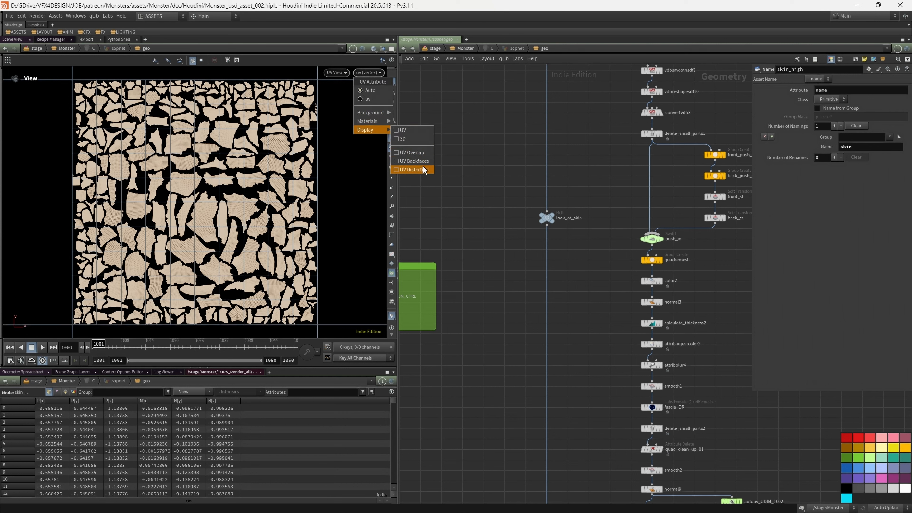
pyautogui.click(419, 155)
pyautogui.scroll(5, 185, 255)
pyautogui.scroll(-6, 215, 252)
pyautogui.moveTo(226, 234); pyautogui.dragTo(212, 235, button='middle')
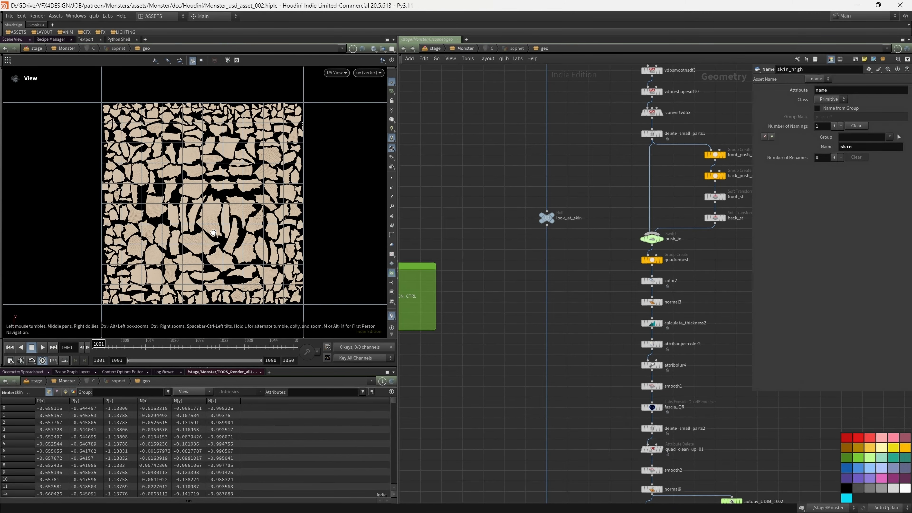
pyautogui.moveTo(212, 232); pyautogui.dragTo(237, 228, button='right')
pyautogui.hotkey('shift', 'w')
# Insert an Attribute Delete node above look_at_skin and set it to delete the point attribute Cd.
pyautogui.moveTo(539, 162); pyautogui.dragTo(529, 191, button='middle')
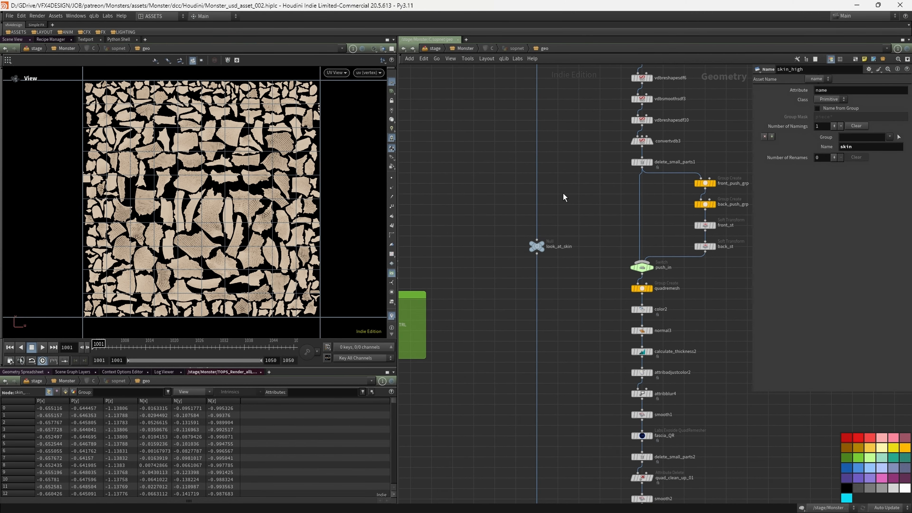
pyautogui.press('Tab')
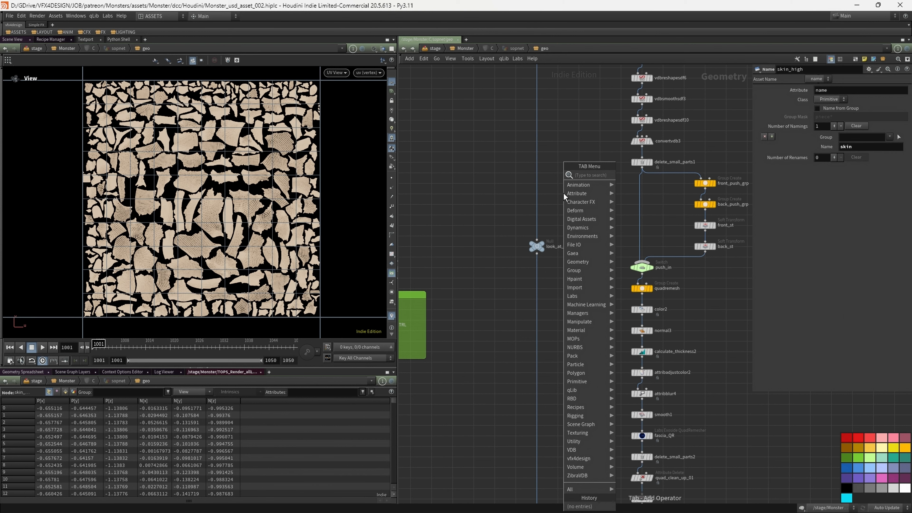
pyautogui.write('dele')
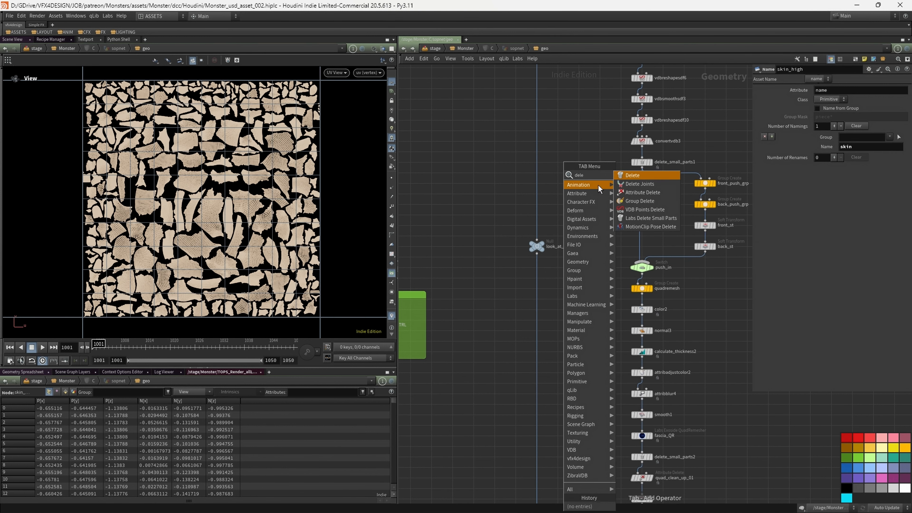
pyautogui.click(642, 192)
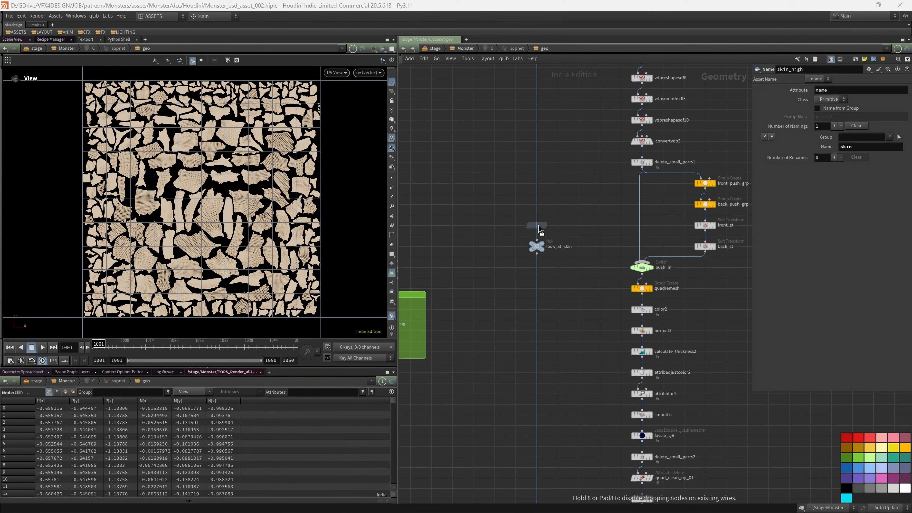
pyautogui.click(539, 228)
pyautogui.click(904, 105)
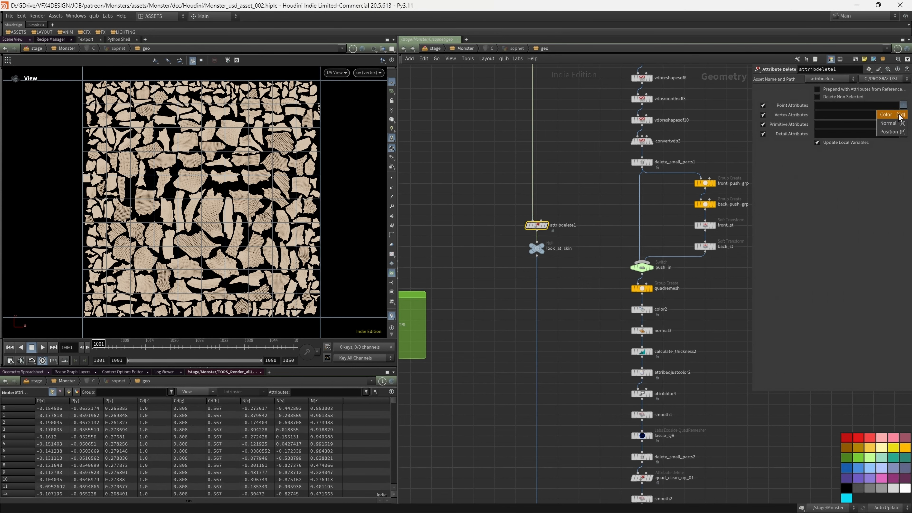
pyautogui.click(897, 115)
# Display the look_at_skin node and examine the wireframe of its UV shells up close across the tile.
pyautogui.moveTo(547, 253)
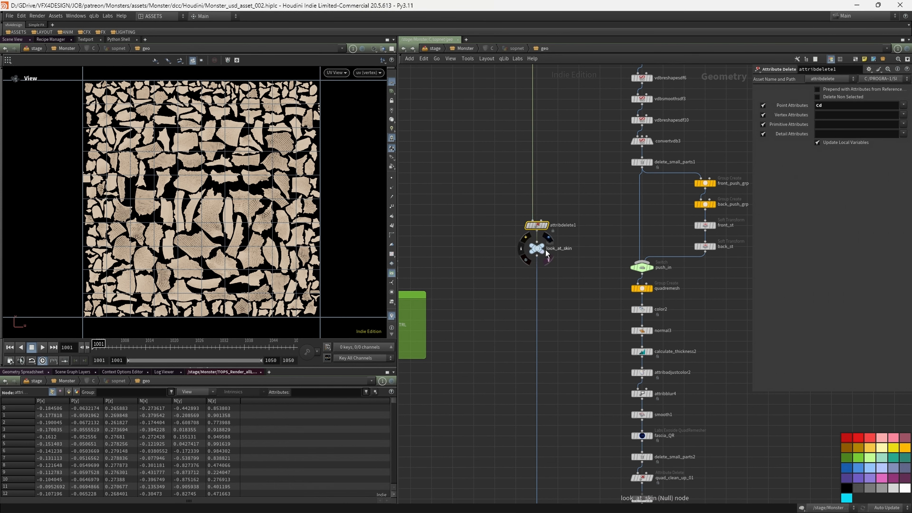
pyautogui.click(548, 237)
pyautogui.scroll(10, 192, 203)
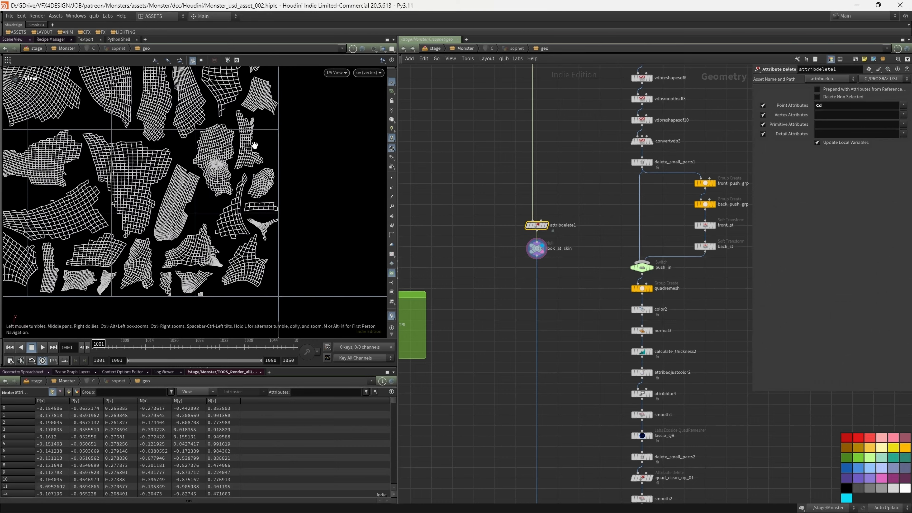
pyautogui.scroll(-5, 192, 203)
pyautogui.moveTo(137, 205); pyautogui.dragTo(193, 168, button='middle')
pyautogui.scroll(5, 228, 134)
pyautogui.moveTo(228, 134); pyautogui.dragTo(137, 229, button='middle')
pyautogui.scroll(-5, 154, 186)
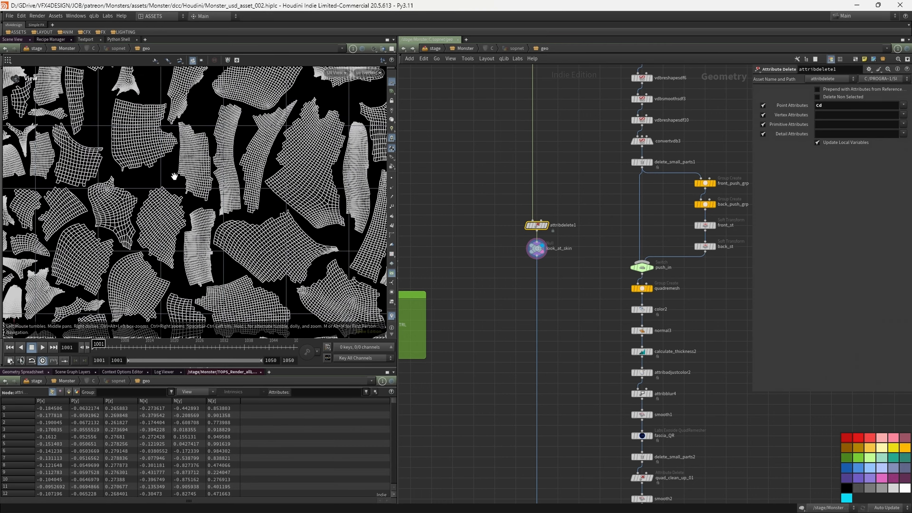
# Return to the perspective view and delete the Attribute Delete node above look_at_skin.
pyautogui.hotkey('space', '1')
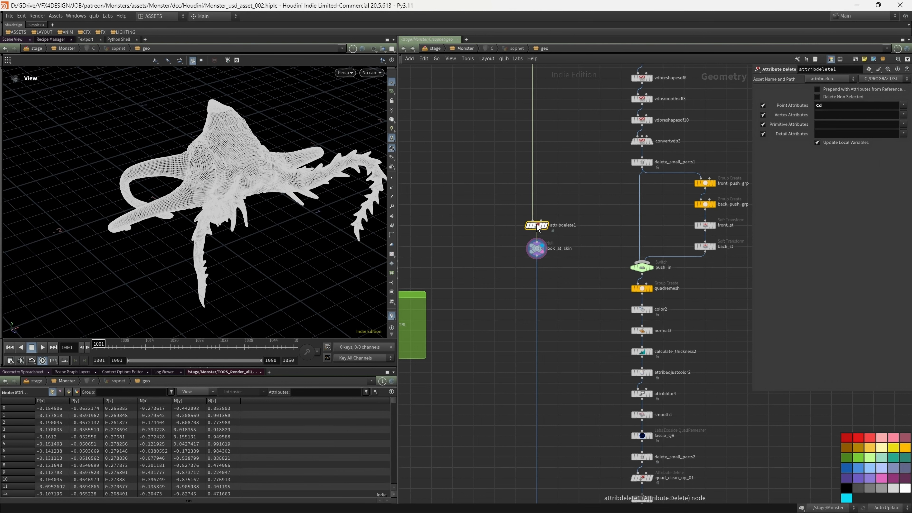
pyautogui.press('Delete')
# Select the push_in switch, display the smooth1 node further down the chain and inspect the smoothed, colored mesh from several angles.
pyautogui.scroll(-2, 569, 225)
pyautogui.scroll(-1, 582, 208)
pyautogui.moveTo(586, 182); pyautogui.dragTo(578, 307, button='middle')
pyautogui.scroll(4, 603, 360)
pyautogui.click(603, 373)
pyautogui.click(607, 373)
pyautogui.moveTo(193, 201); pyautogui.dragTo(272, 215)
pyautogui.moveTo(629, 323); pyautogui.dragTo(629, 143, button='middle')
pyautogui.click(581, 269)
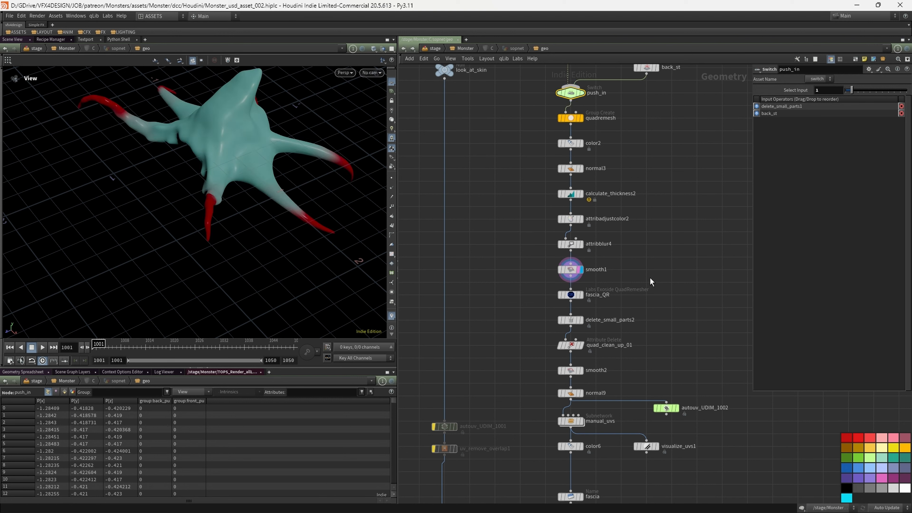
pyautogui.moveTo(216, 143); pyautogui.dragTo(413, 206)
# Display the fascia_QR QuadRemesher node, try to cook it and close the console window.
pyautogui.scroll(-5, 706, 237)
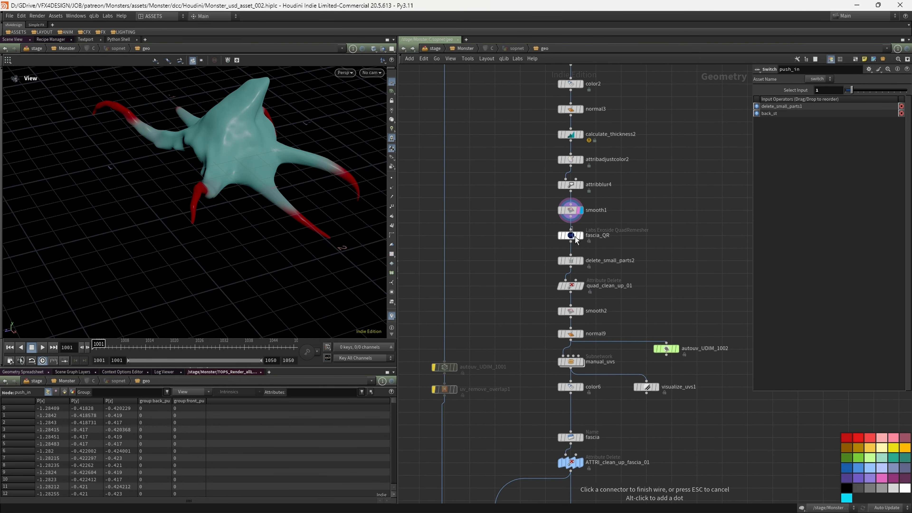
pyautogui.click(578, 239)
pyautogui.click(579, 237)
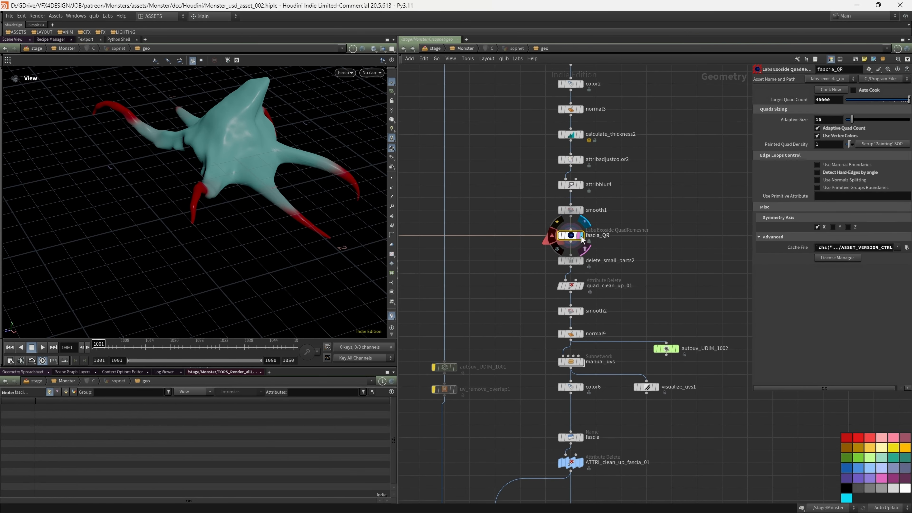
pyautogui.click(830, 90)
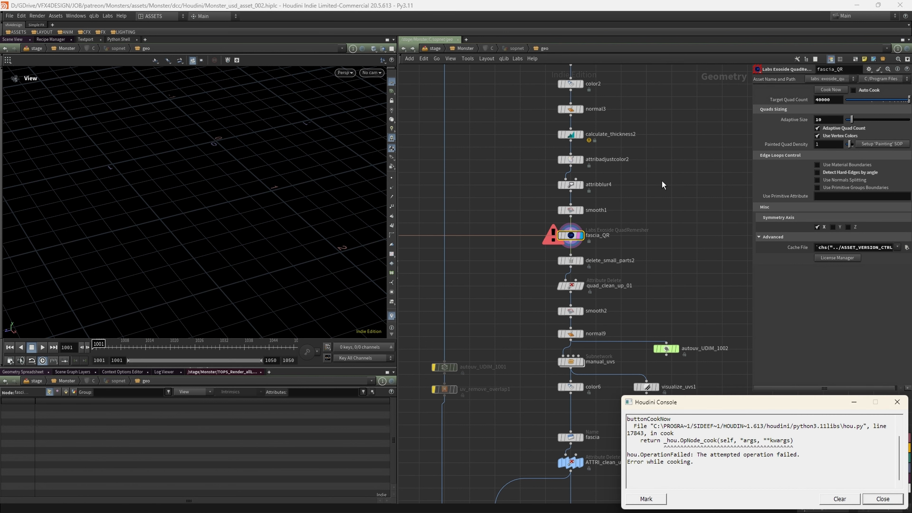
pyautogui.moveTo(629, 419); pyautogui.dragTo(832, 467)
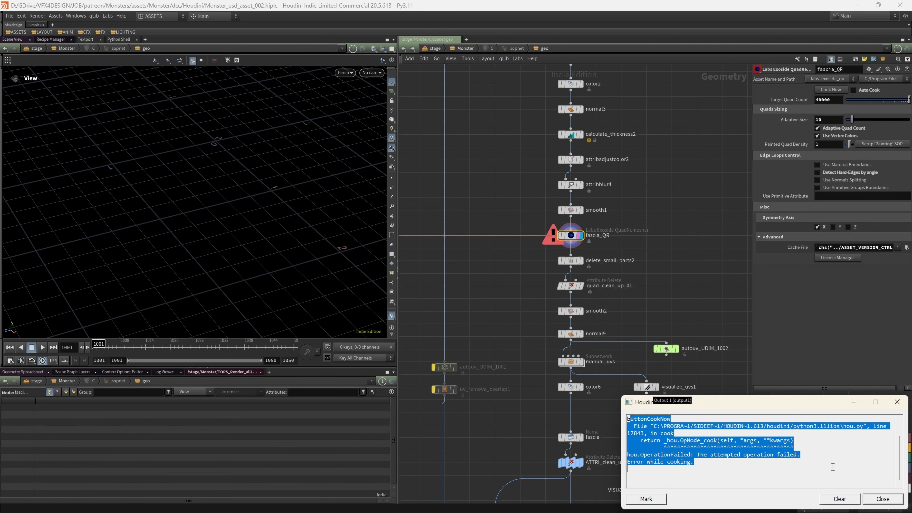
pyautogui.click(882, 498)
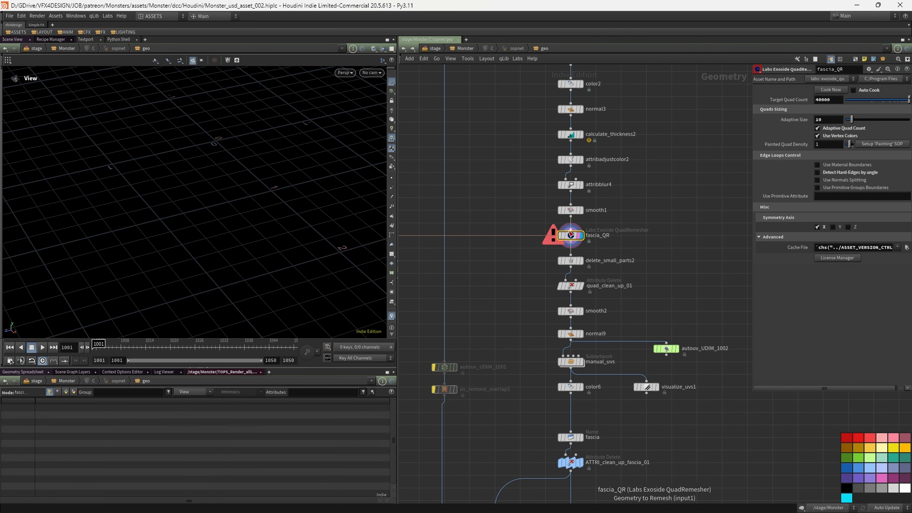
# Check the fascia_QR node for its error and widen its parameters to read the full cache file path.
pyautogui.scroll(2, 567, 239)
pyautogui.middleClick(567, 239)
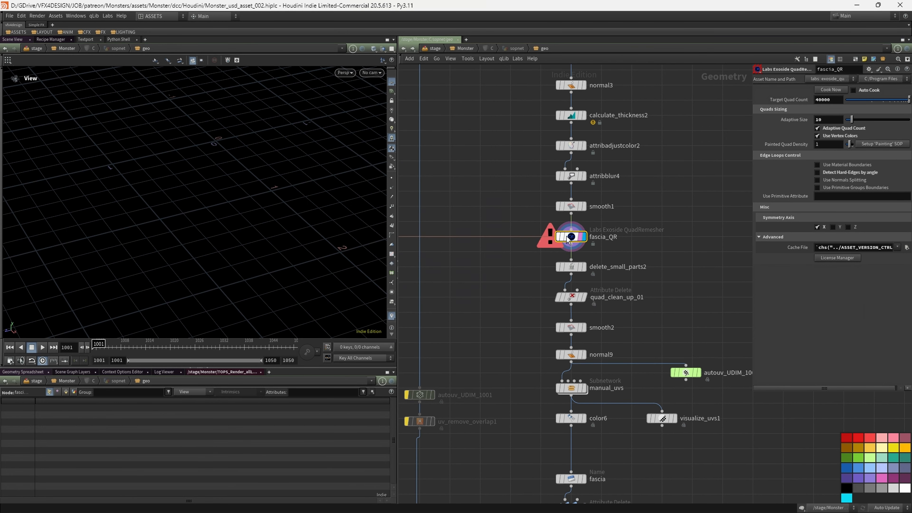
pyautogui.moveTo(752, 151); pyautogui.dragTo(675, 145)
pyautogui.scroll(2, 558, 218)
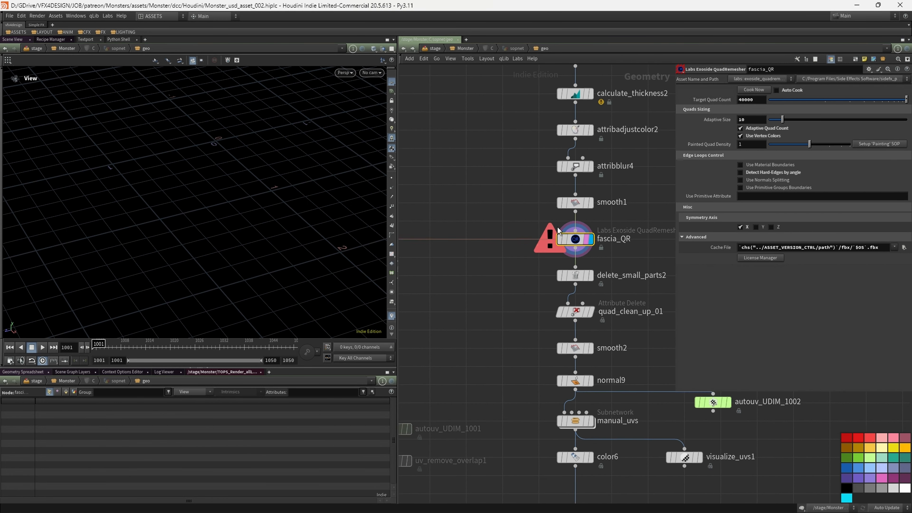
pyautogui.moveTo(615, 218); pyautogui.dragTo(584, 208, button='middle')
# Save the current scene file.
pyautogui.click(9, 16)
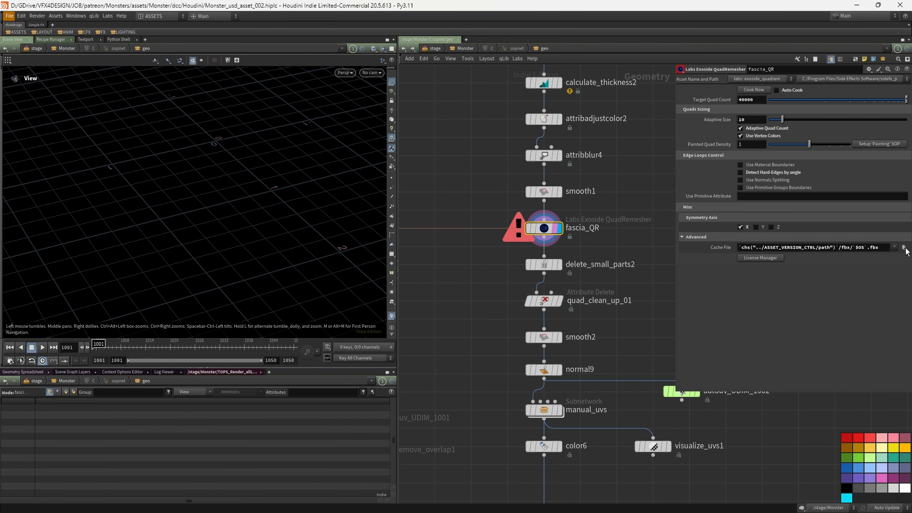
pyautogui.hotkey('ctrl', 's')
pyautogui.scroll(-2, 641, 246)
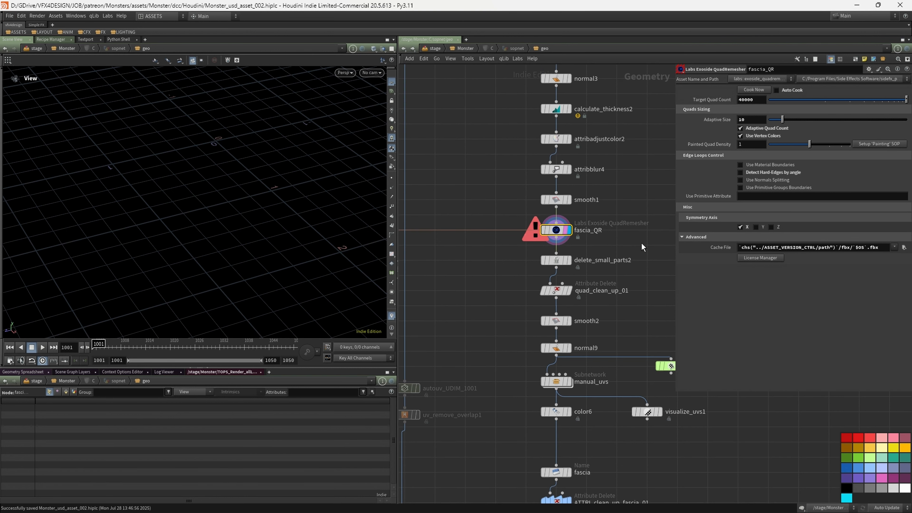
# Browse to fascia_QR's cache file location, switch to File Explorer and open the Monster asset's data/modeling/geo folder.
pyautogui.click(903, 247)
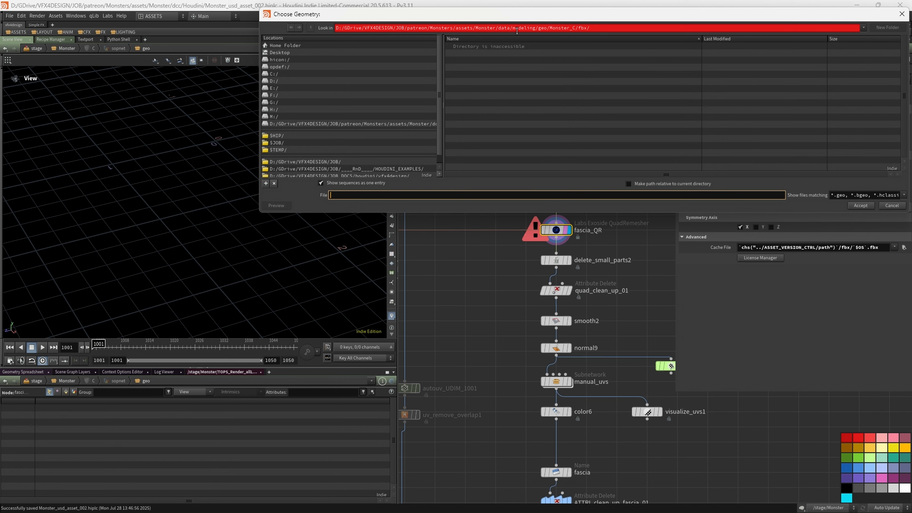
pyautogui.click(570, 30)
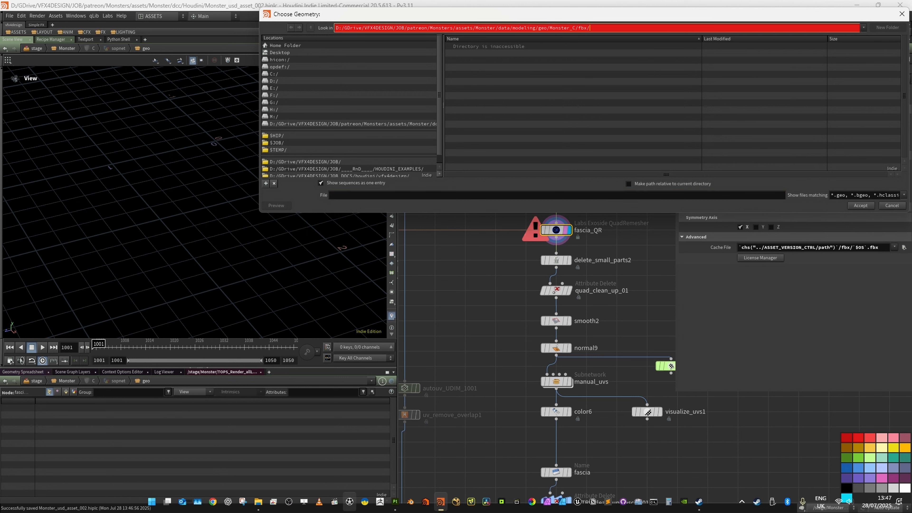
pyautogui.click(258, 509)
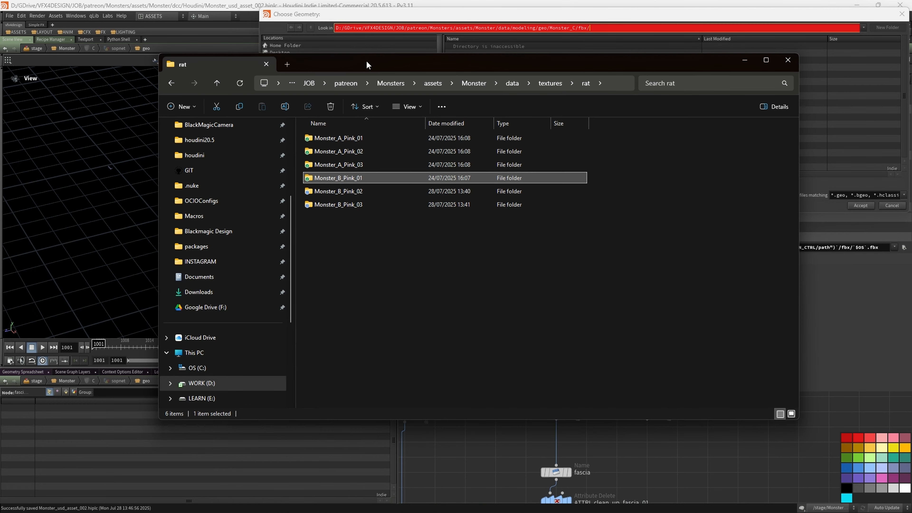
pyautogui.moveTo(366, 60); pyautogui.dragTo(312, 152)
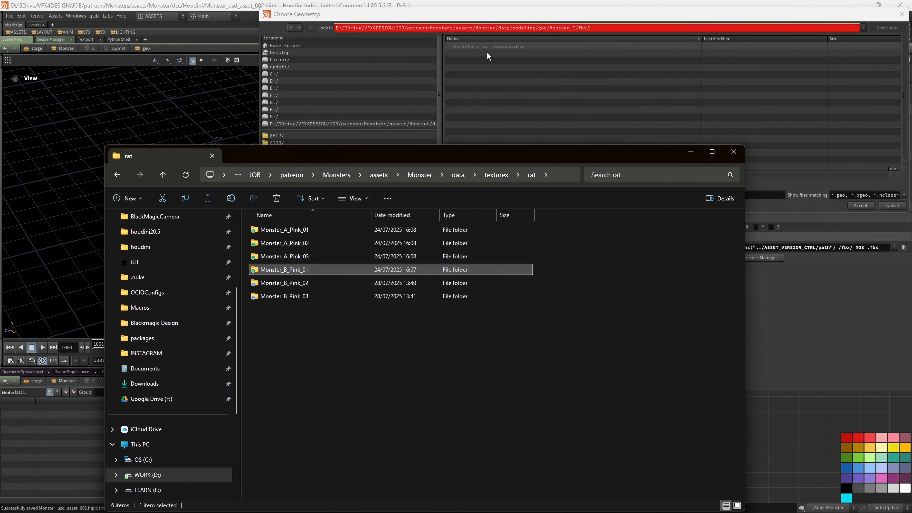
pyautogui.click(345, 174)
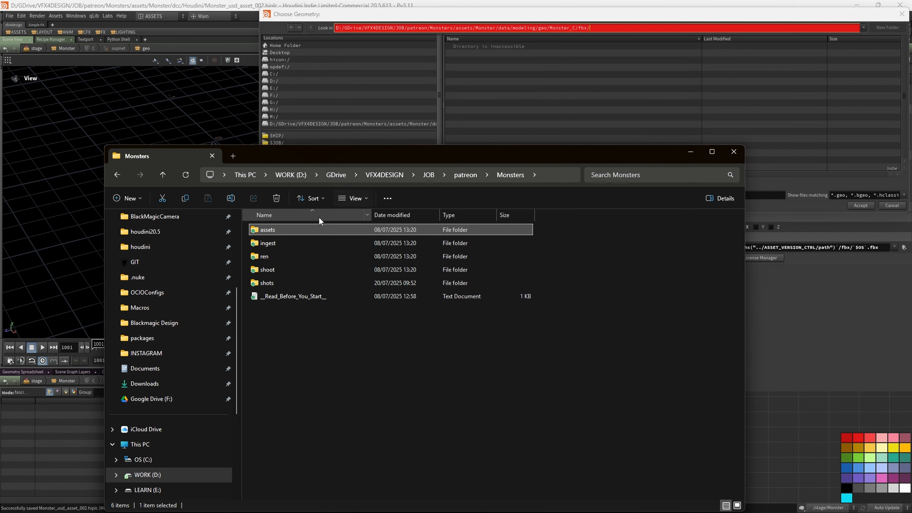
pyautogui.doubleClick(276, 227)
pyautogui.doubleClick(276, 230)
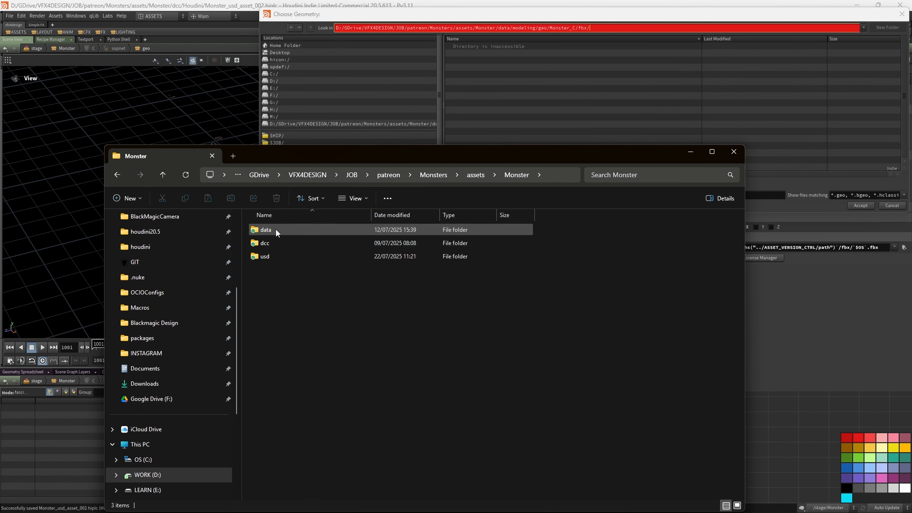
pyautogui.doubleClick(276, 229)
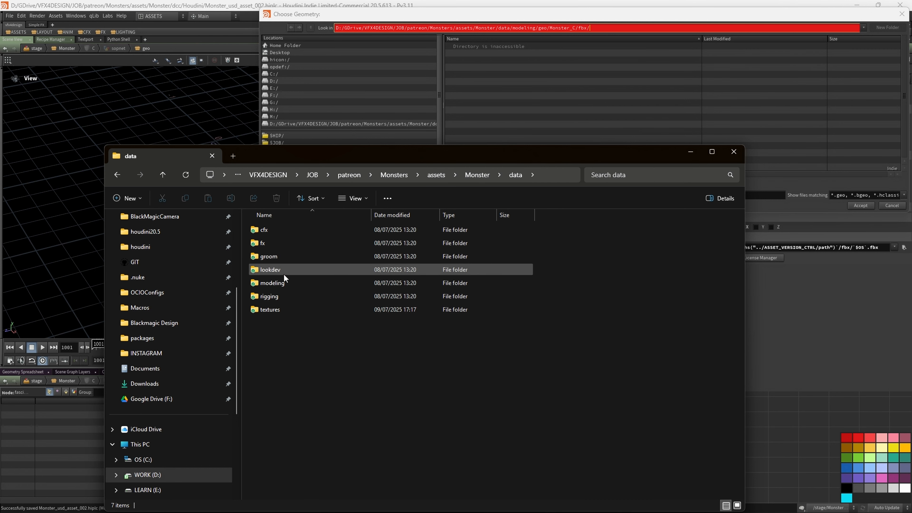
pyautogui.doubleClick(282, 283)
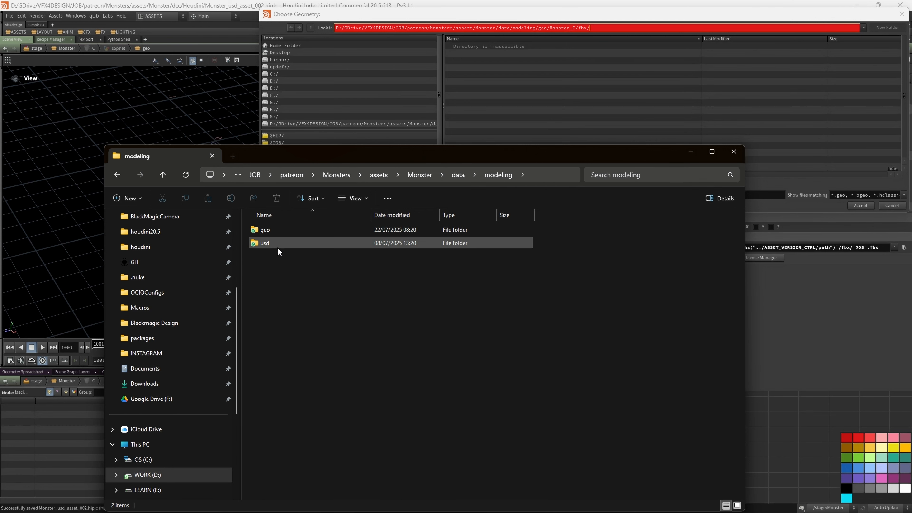
pyautogui.doubleClick(284, 230)
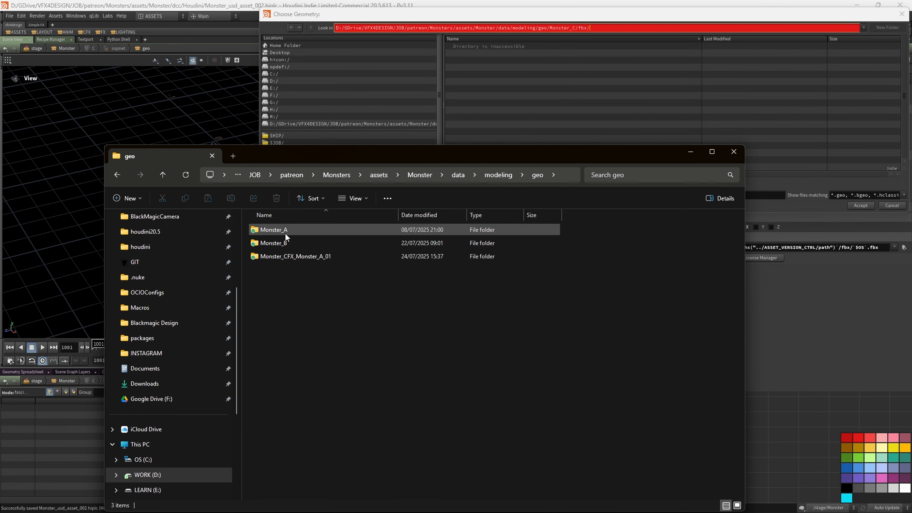
# Create a new folder named Monster_C inside the geo folder.
pyautogui.rightClick(265, 276)
pyautogui.moveTo(336, 350)
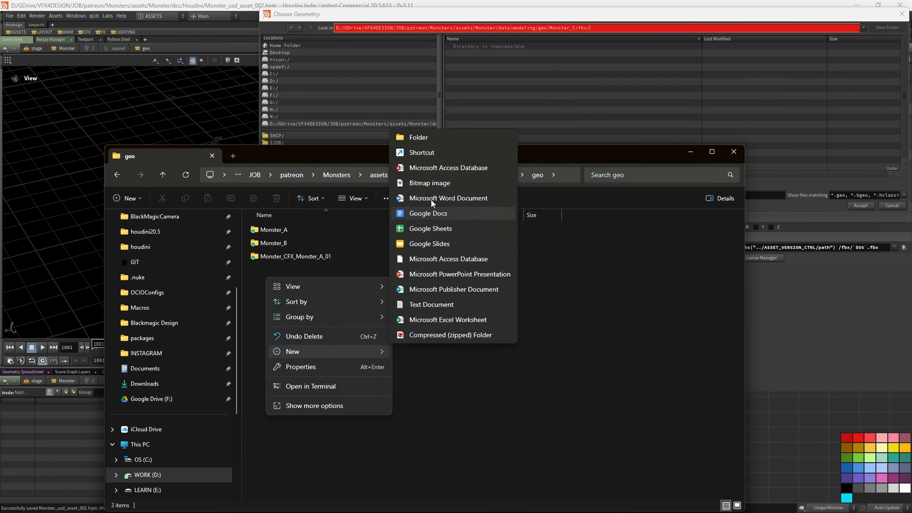
pyautogui.click(423, 137)
pyautogui.press('capslock')
pyautogui.write('M')
pyautogui.press('capslock')
pyautogui.write('onster')
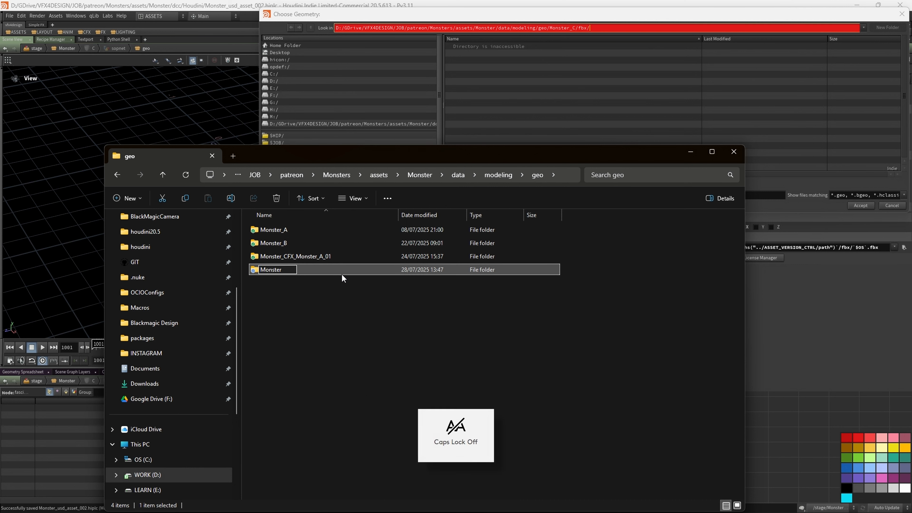
pyautogui.write('_')
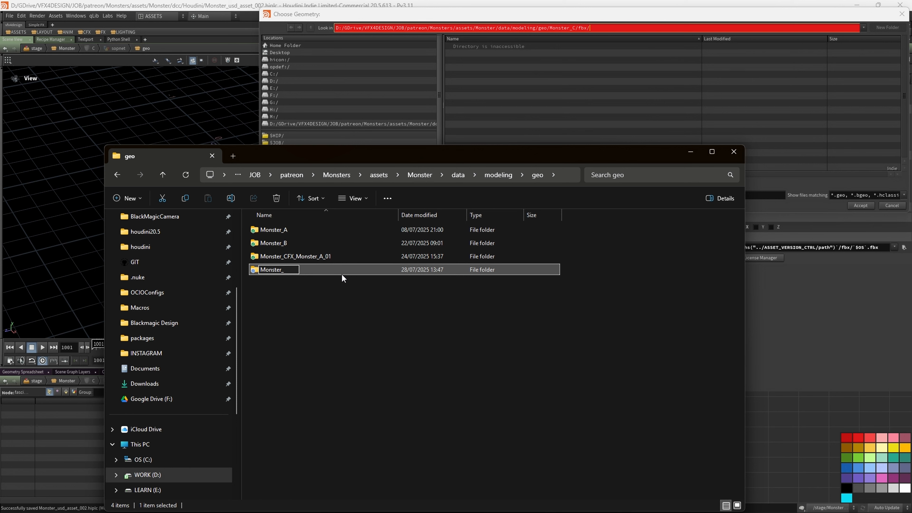
pyautogui.press('capslock')
pyautogui.write('C')
pyautogui.press('capslock')
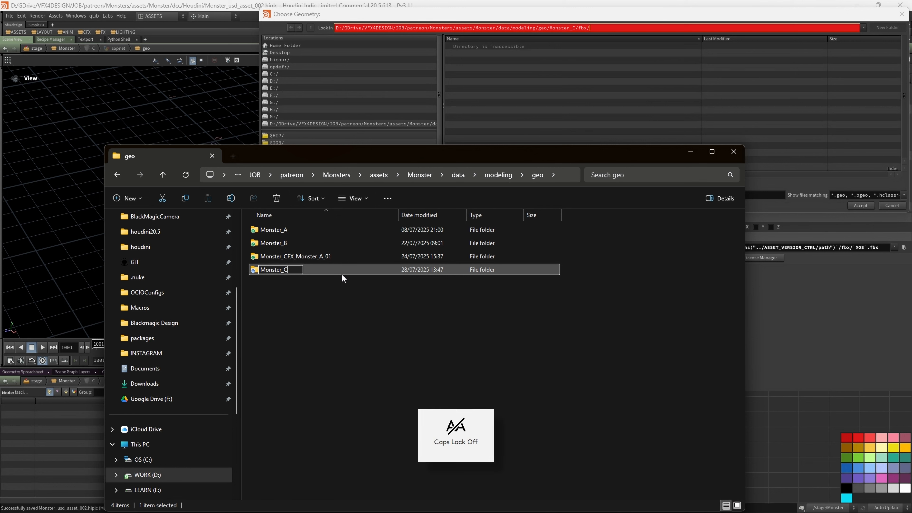
# Check the subfolder structure of the Monster_B folder and return to the geo folder.
pyautogui.click(255, 244)
pyautogui.doubleClick(255, 244)
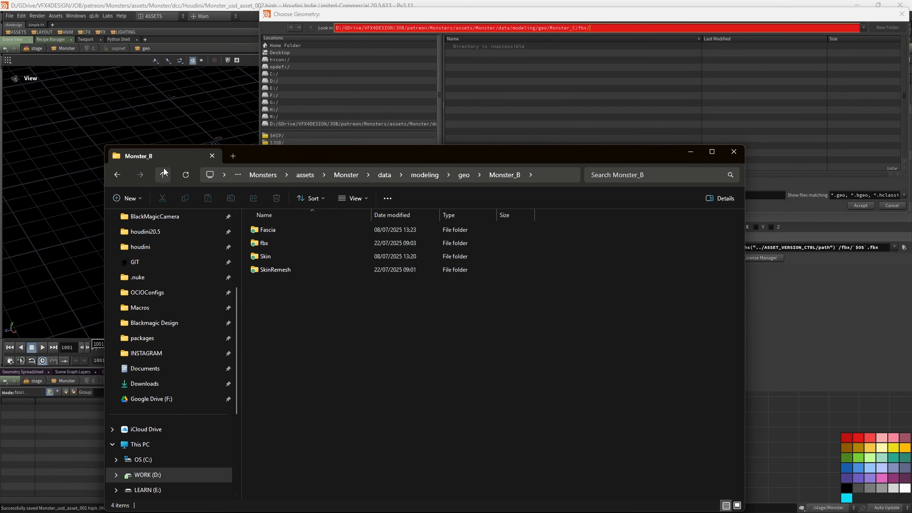
pyautogui.click(163, 172)
# Create a subfolder named fbx inside the Monster_C folder.
pyautogui.click(257, 255)
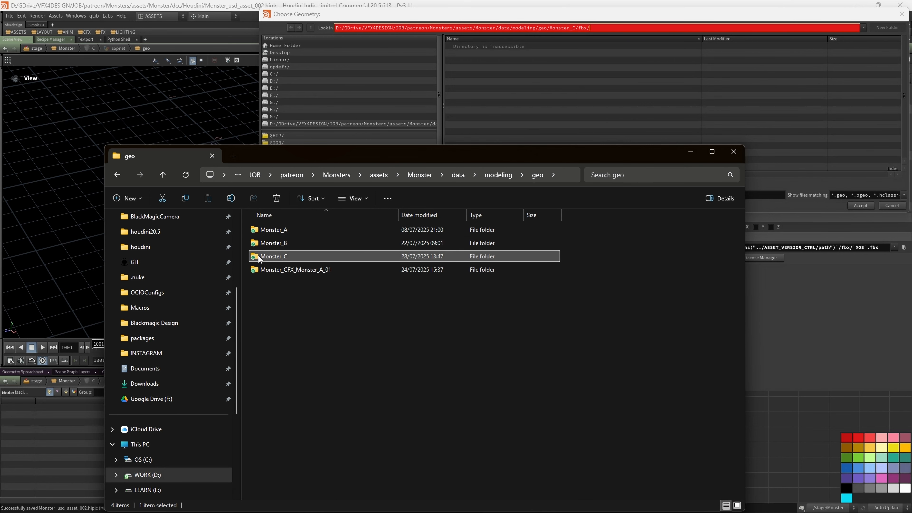
pyautogui.doubleClick(257, 255)
pyautogui.rightClick(261, 248)
pyautogui.moveTo(308, 321)
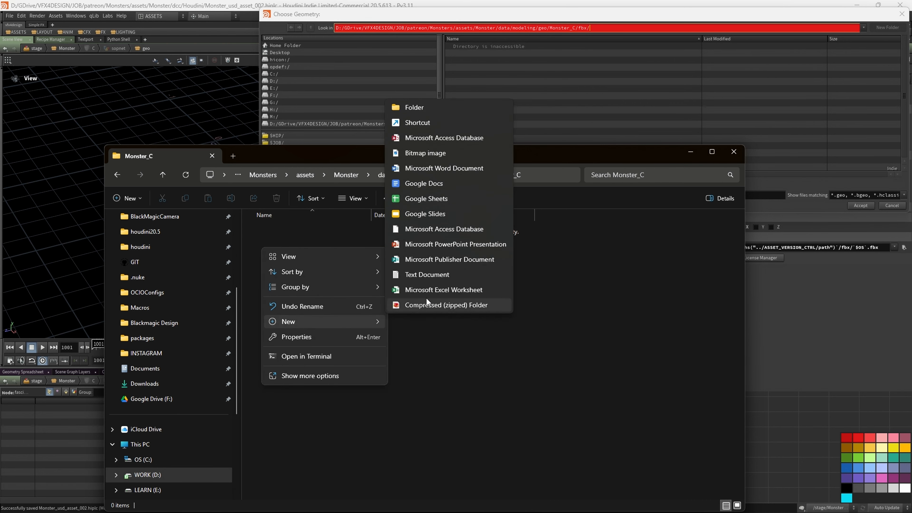
pyautogui.click(413, 107)
pyautogui.write('fbx')
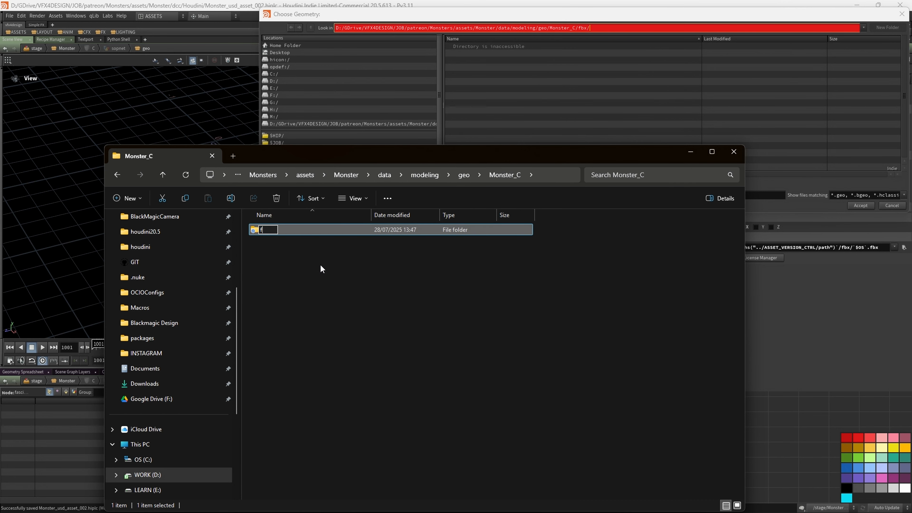
pyautogui.click(346, 311)
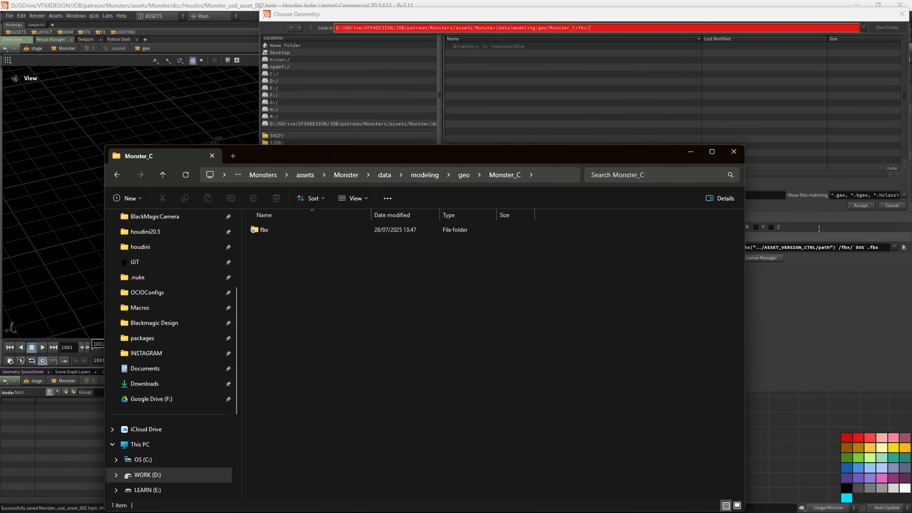
# Return to Houdini, cancel the geometry chooser and cook the fascia_QR QuadRemesher.
pyautogui.click(889, 206)
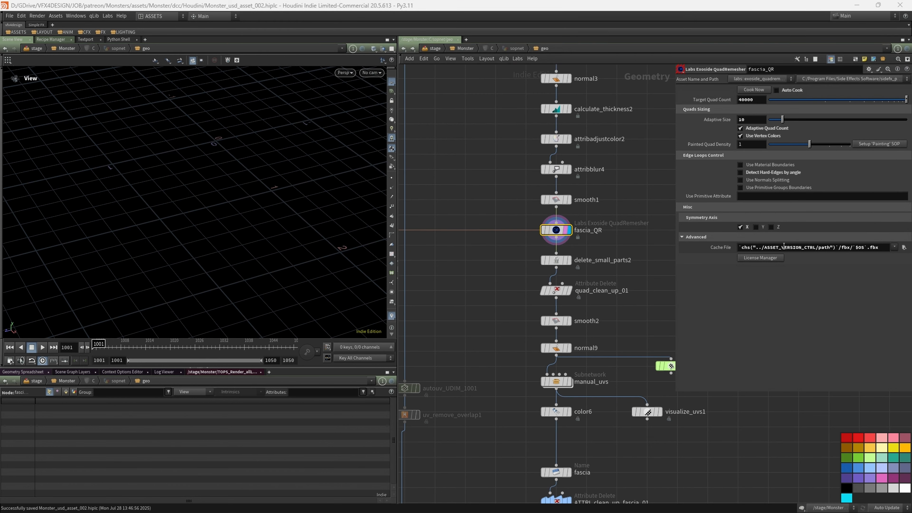
pyautogui.click(750, 89)
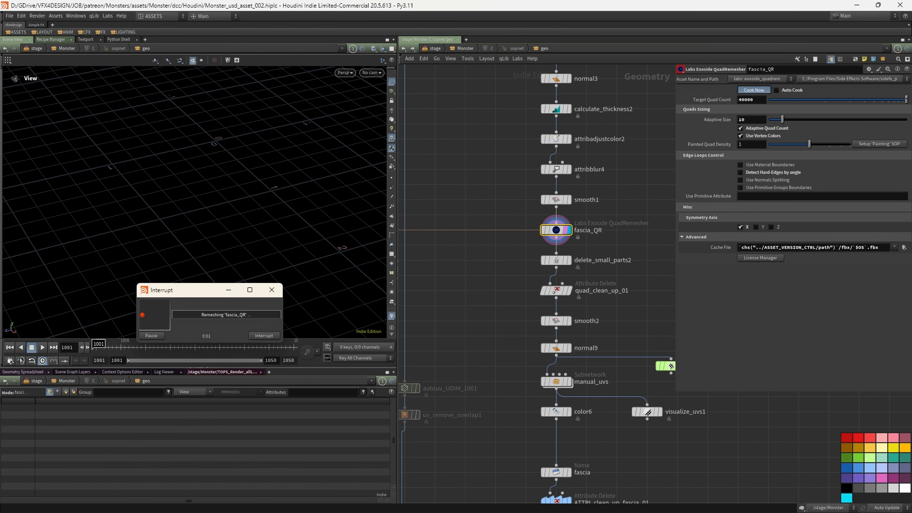
pyautogui.click(243, 501)
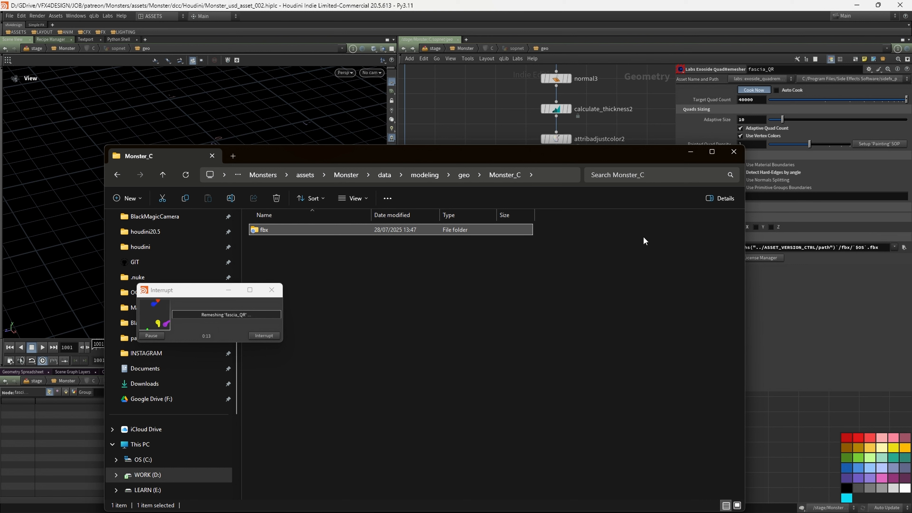
pyautogui.moveTo(106, 150); pyautogui.dragTo(184, 316)
pyautogui.moveTo(408, 329); pyautogui.dragTo(462, 313)
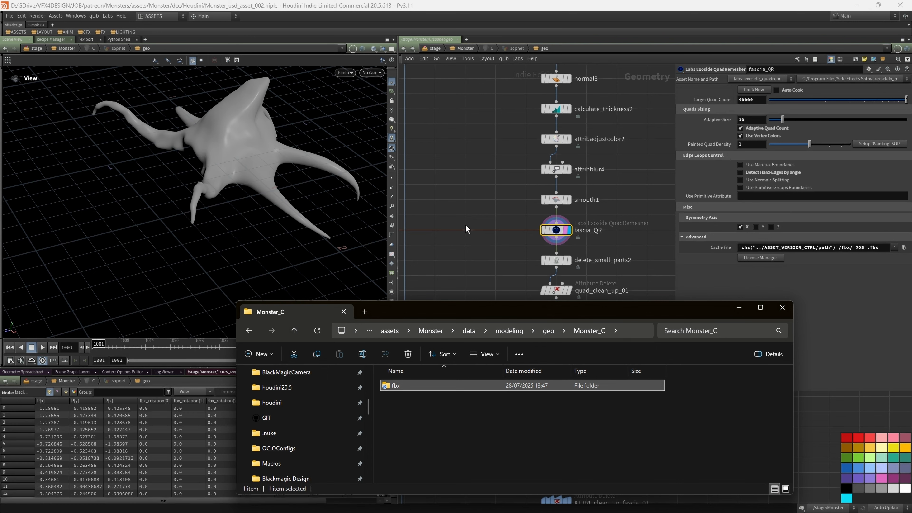
# Locate the ASSET_VERSION_CTRL node and examine its path parameters.
pyautogui.scroll(-3, 442, 211)
pyautogui.moveTo(450, 201); pyautogui.dragTo(662, 190, button='middle')
pyautogui.scroll(-1, 646, 194)
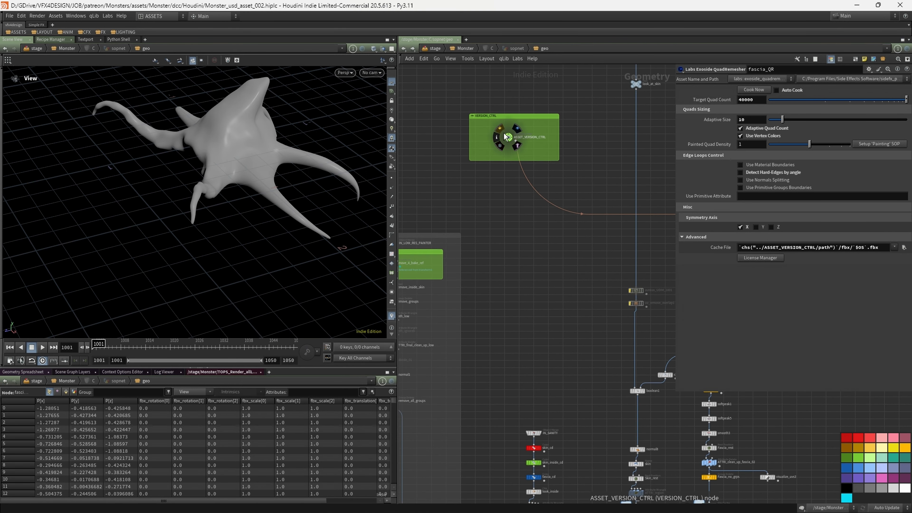
pyautogui.scroll(3, 511, 140)
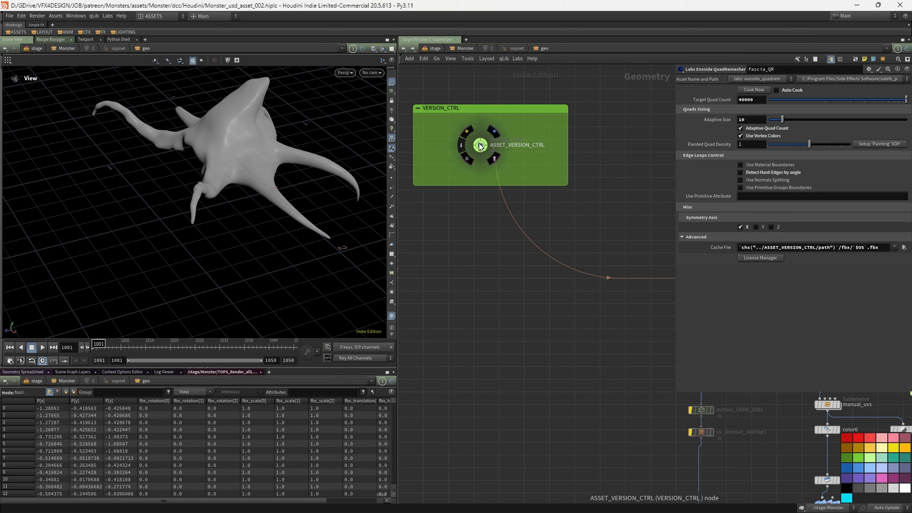
pyautogui.click(480, 145)
# Select the fascia_QR node again and check its cached file in Monster_C's fbx folder in File Explorer.
pyautogui.moveTo(645, 168); pyautogui.dragTo(296, 121, button='middle')
pyautogui.scroll(3, 446, 216)
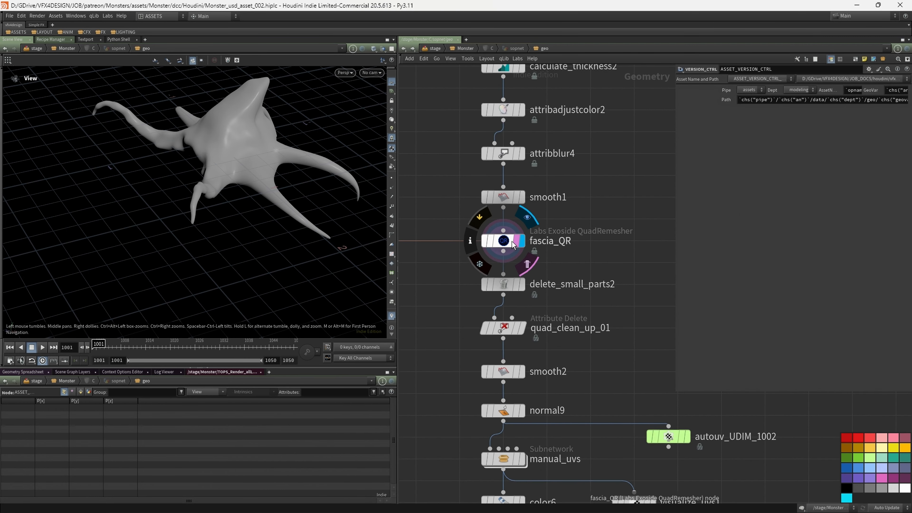
pyautogui.click(506, 247)
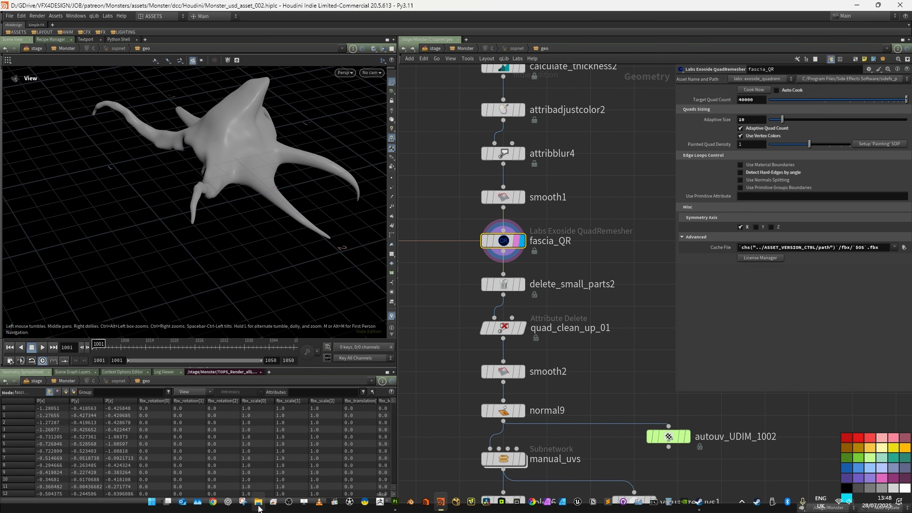
pyautogui.click(258, 502)
pyautogui.doubleClick(396, 385)
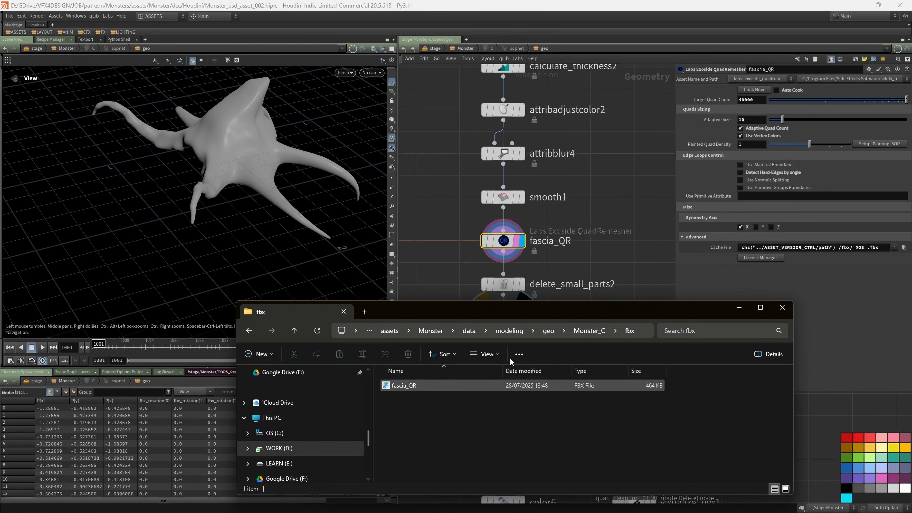
# Return to Houdini, select the delete_small_parts2 node and inspect the remeshed fascia as a wireframe.
pyautogui.click(617, 200)
pyautogui.scroll(-2, 628, 220)
pyautogui.moveTo(639, 272); pyautogui.dragTo(589, 205, button='middle')
pyautogui.scroll(3, 540, 210)
pyautogui.moveTo(587, 306); pyautogui.dragTo(588, 213, button='middle')
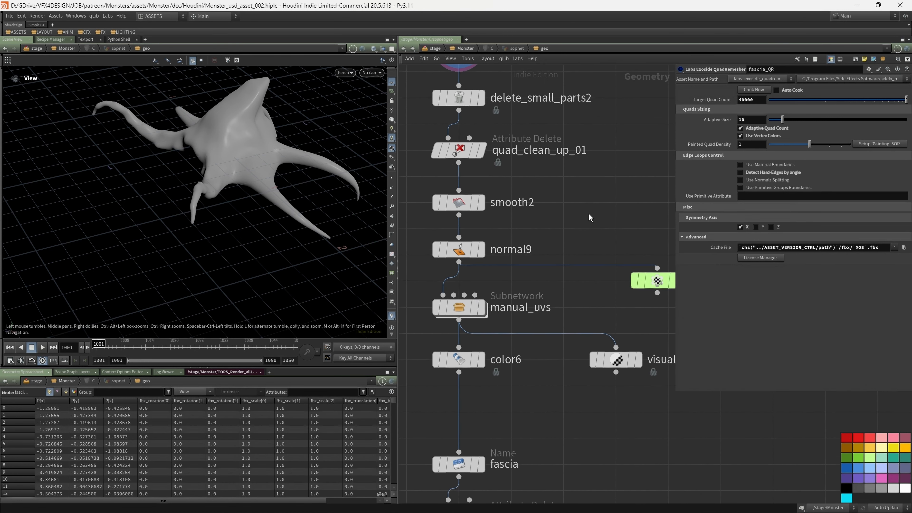
pyautogui.scroll(-1, 588, 213)
pyautogui.click(487, 121)
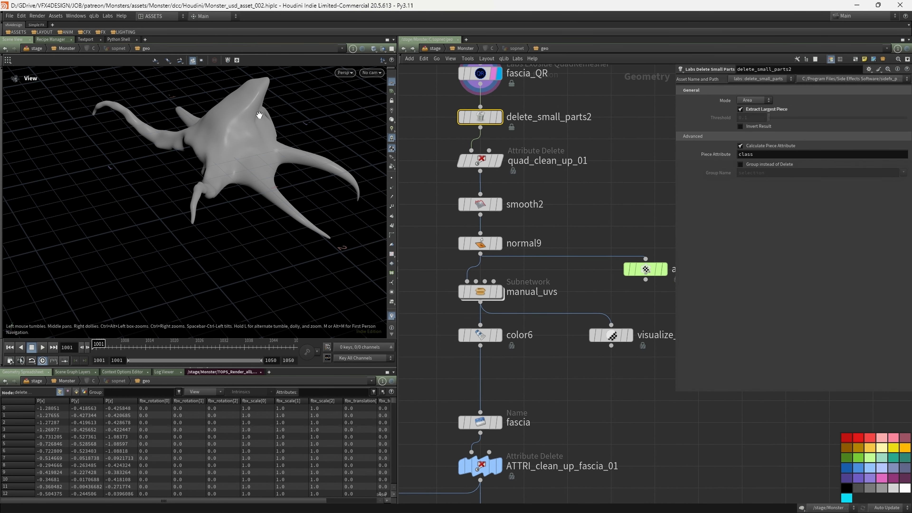
pyautogui.hotkey('shift', 'w')
pyautogui.moveTo(259, 115)
pyautogui.mouseDown()
pyautogui.moveTo(238, 174)
pyautogui.moveTo(295, 194)
pyautogui.moveTo(264, 167)
pyautogui.mouseUp()
# Display the autouv_UDIM_1002 node and frame its UV layout in the UV view.
pyautogui.moveTo(661, 215); pyautogui.dragTo(607, 166, button='middle')
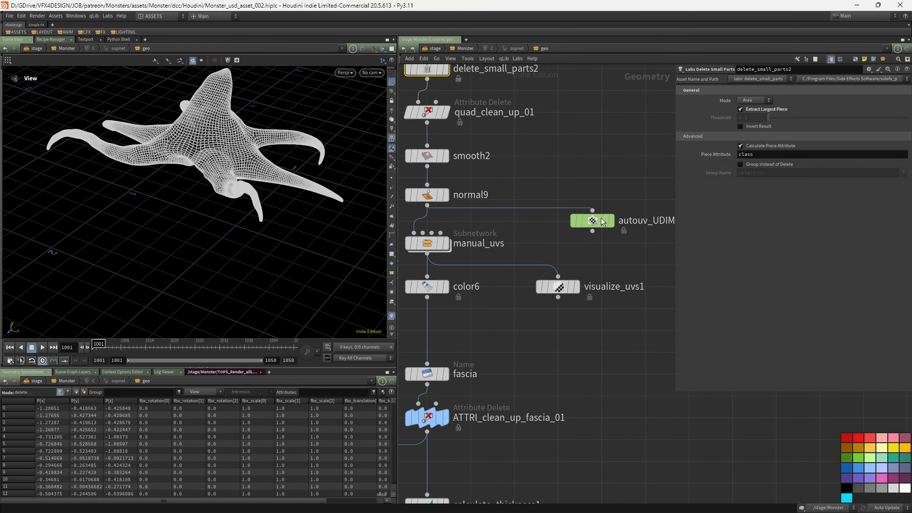
pyautogui.moveTo(614, 223)
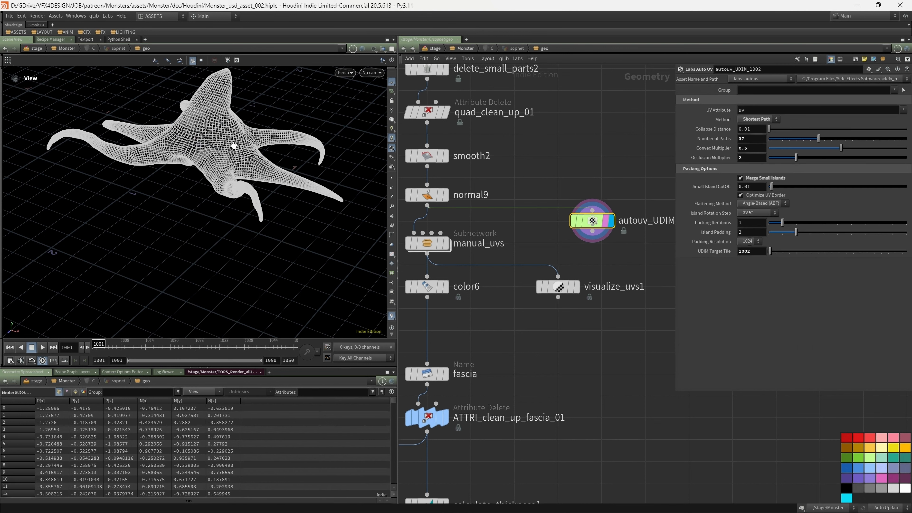
pyautogui.hotkey('space', '5')
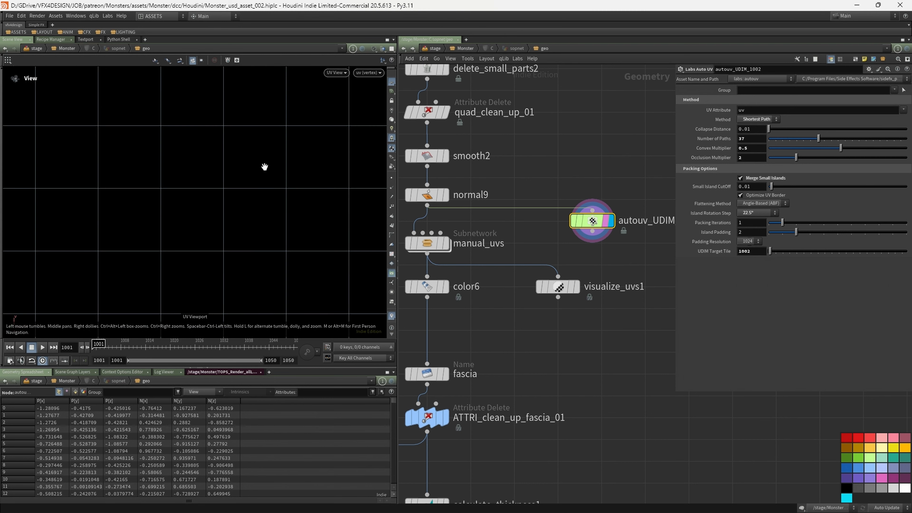
pyautogui.hotkey('space', 'h')
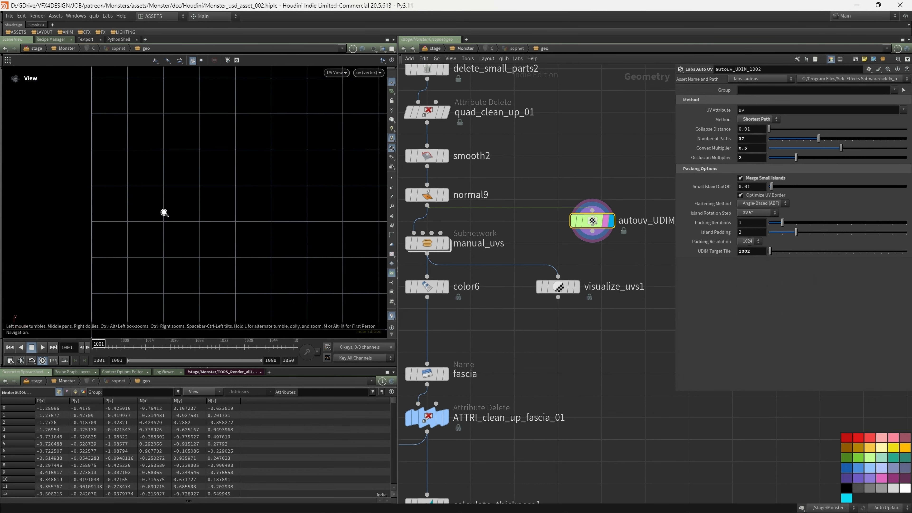
pyautogui.scroll(-5, 297, 193)
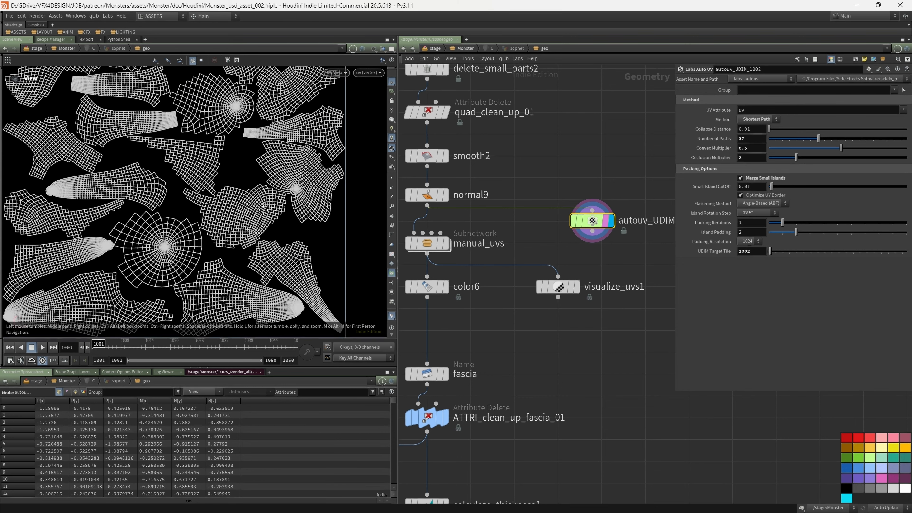
# Look through the UV view's attribute and display options and toggle the layout between wireframe and shaded display.
pyautogui.click(340, 73)
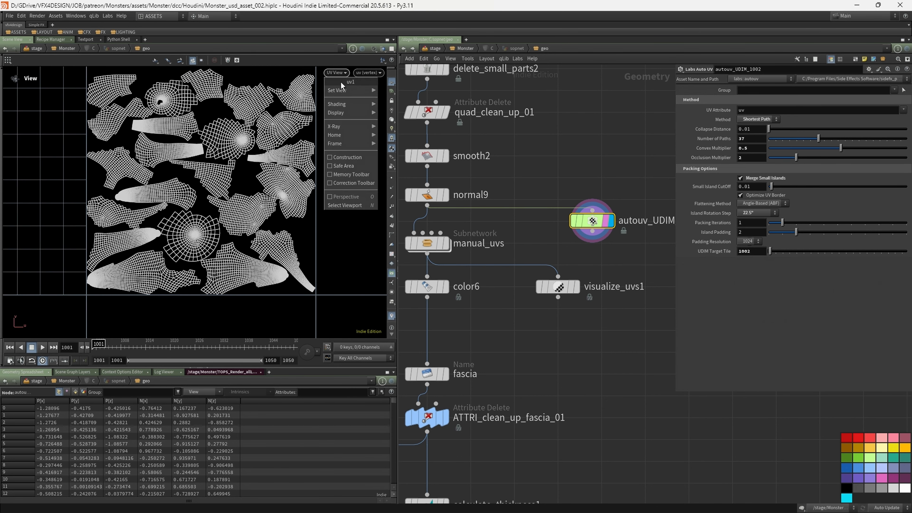
pyautogui.click(367, 74)
pyautogui.click(368, 75)
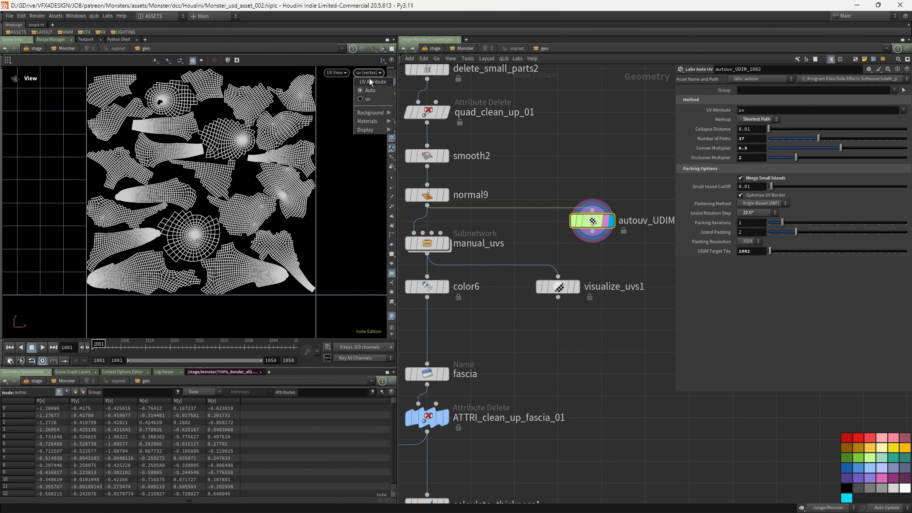
pyautogui.moveTo(390, 131)
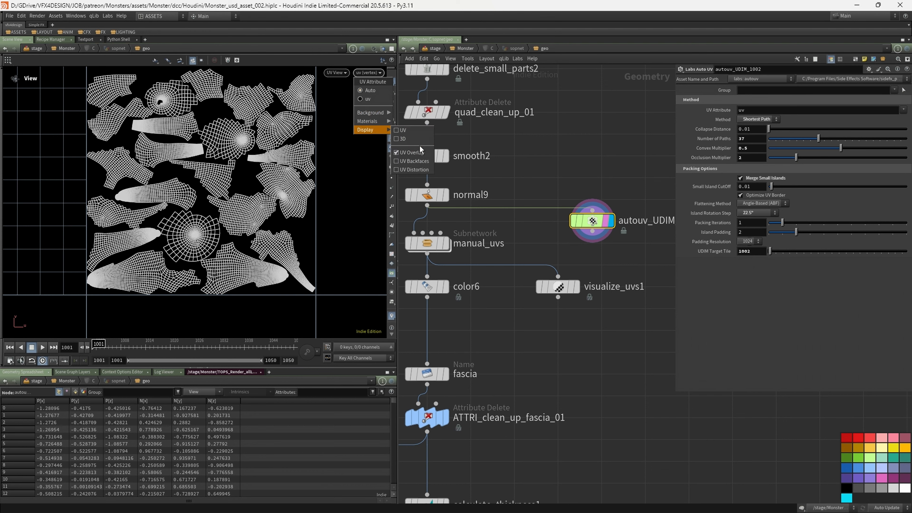
pyautogui.click(470, 164)
pyautogui.keyDown('alt'); pyautogui.moveTo(219, 174); pyautogui.dragTo(184, 177, button='right'); pyautogui.keyUp('alt')
pyautogui.keyDown('alt'); pyautogui.moveTo(183, 176); pyautogui.dragTo(183, 184, button='middle'); pyautogui.keyUp('alt')
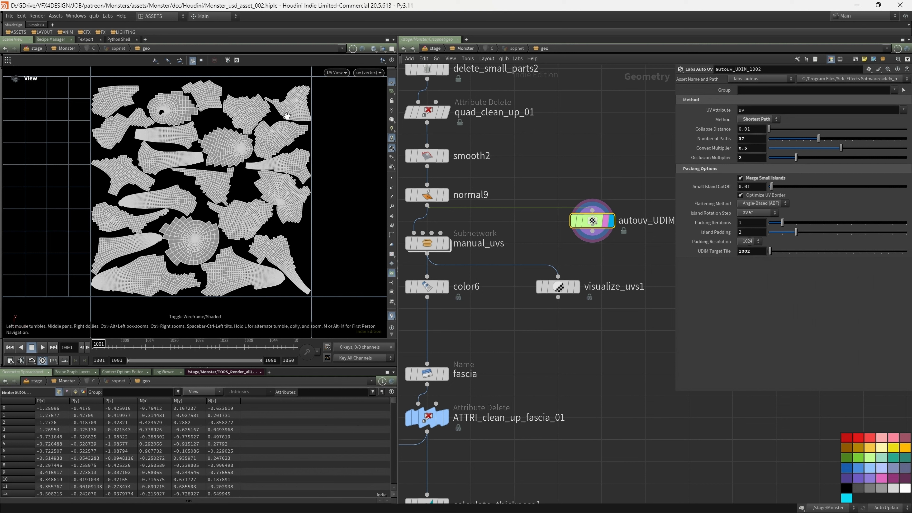
pyautogui.click(382, 48)
pyautogui.click(386, 75)
pyautogui.click(374, 49)
pyautogui.click(394, 148)
pyautogui.press('w')
# Feed color6 from autouv_UDIM_1002 instead of manual_uvs, moving manual_uvs and visualize_uvs1 aside and the auto UV node into the main chain.
pyautogui.moveTo(427, 275); pyautogui.dragTo(592, 232)
pyautogui.moveTo(453, 245); pyautogui.dragTo(525, 242, button='middle')
pyautogui.moveTo(498, 245); pyautogui.dragTo(464, 245)
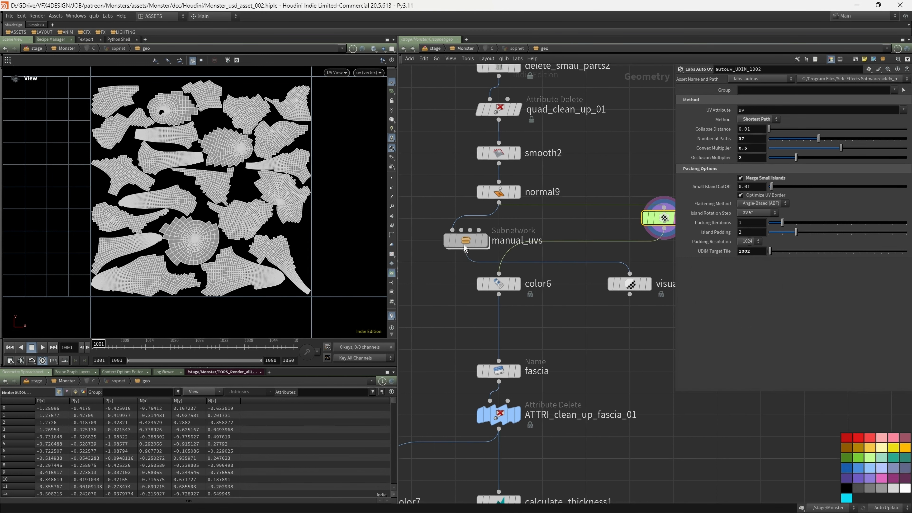
pyautogui.moveTo(629, 284); pyautogui.dragTo(432, 284)
pyautogui.scroll(-2, 468, 246)
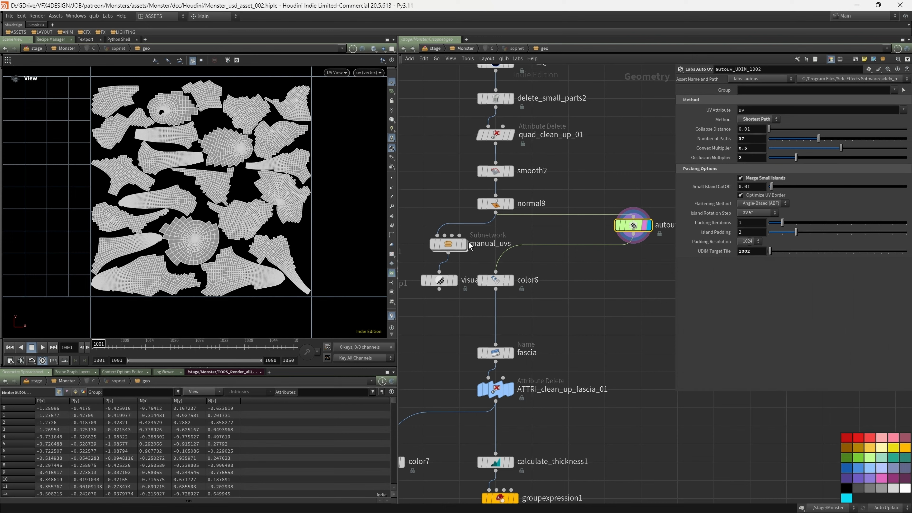
pyautogui.moveTo(469, 246); pyautogui.dragTo(518, 250, button='middle')
pyautogui.moveTo(496, 244); pyautogui.dragTo(463, 211)
pyautogui.moveTo(495, 282); pyautogui.dragTo(449, 281)
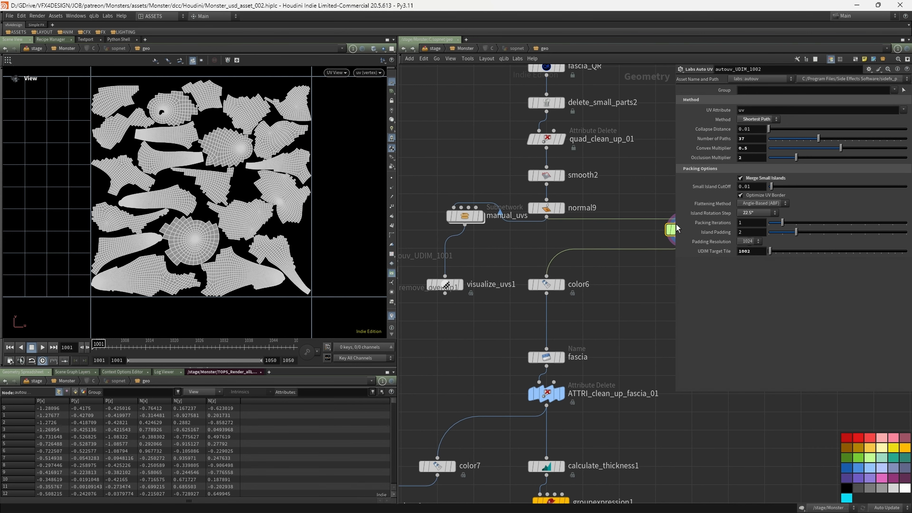
pyautogui.moveTo(622, 253); pyautogui.dragTo(551, 239, button='middle')
pyautogui.moveTo(611, 216); pyautogui.dragTo(459, 232)
# Display Fascia_no_grps in the perspective view and save the Fascia file cache to disk.
pyautogui.moveTo(565, 319); pyautogui.dragTo(602, 134, button='middle')
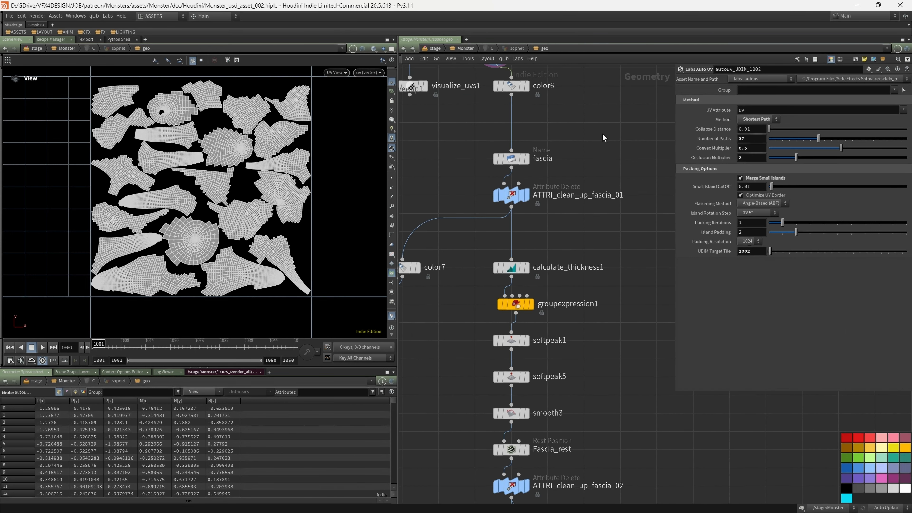
pyautogui.moveTo(566, 241); pyautogui.dragTo(564, 116, button='middle')
pyautogui.scroll(-1, 561, 117)
pyautogui.moveTo(607, 277); pyautogui.dragTo(612, 217, button='middle')
pyautogui.click(532, 293)
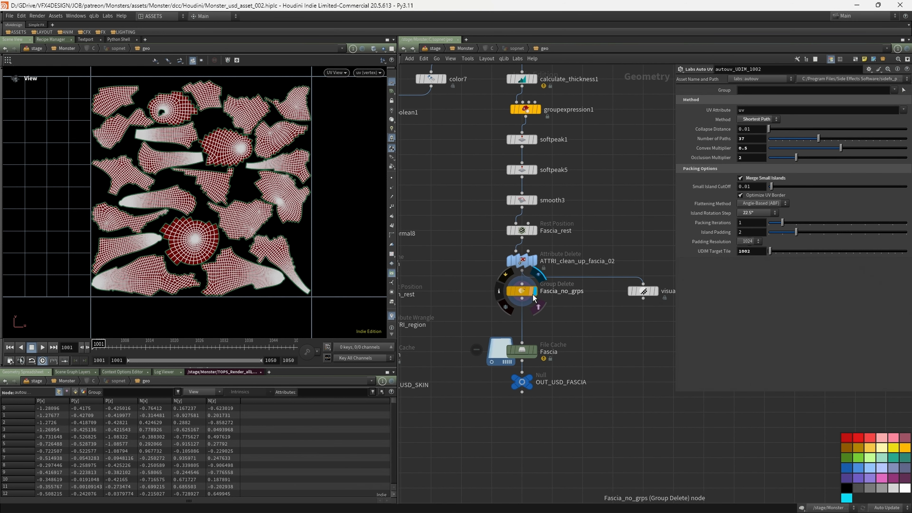
pyautogui.hotkey('space', '1')
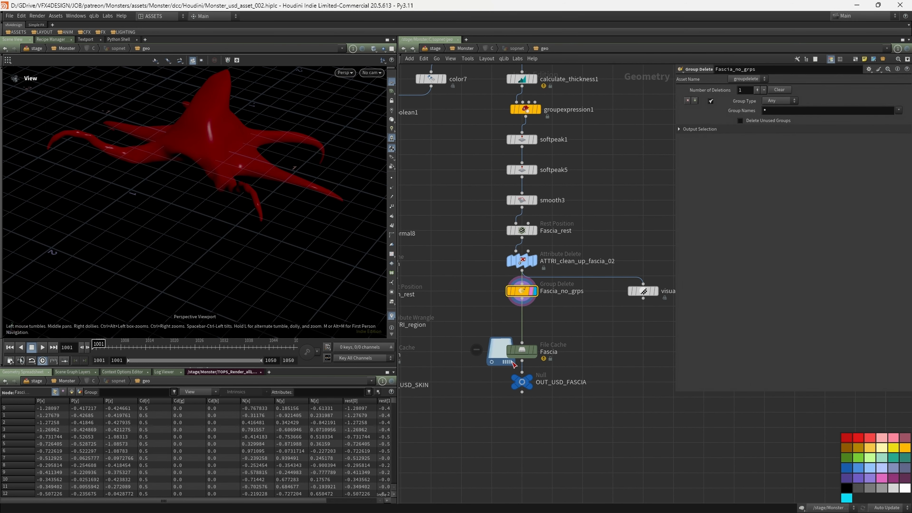
pyautogui.click(523, 354)
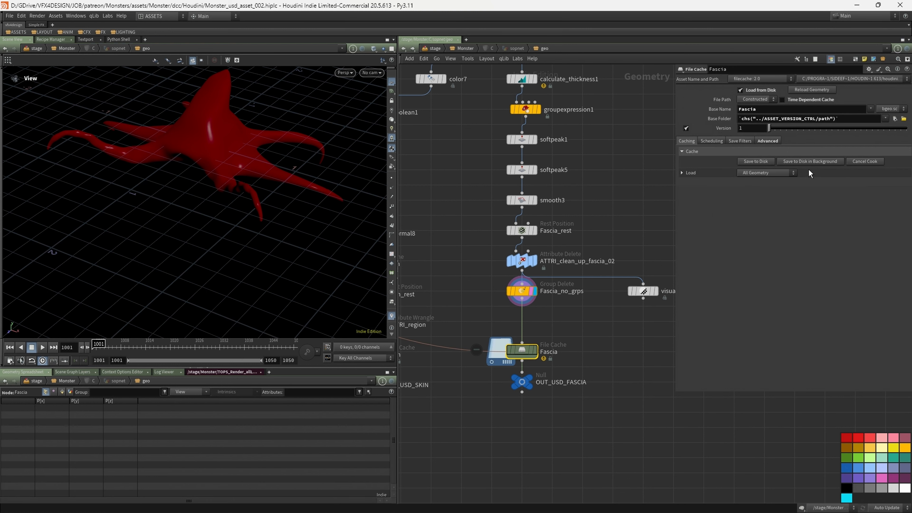
pyautogui.click(753, 162)
# Display the boolean1 node and examine the skin around the face, mouth opening and tentacles.
pyautogui.scroll(-5, 538, 287)
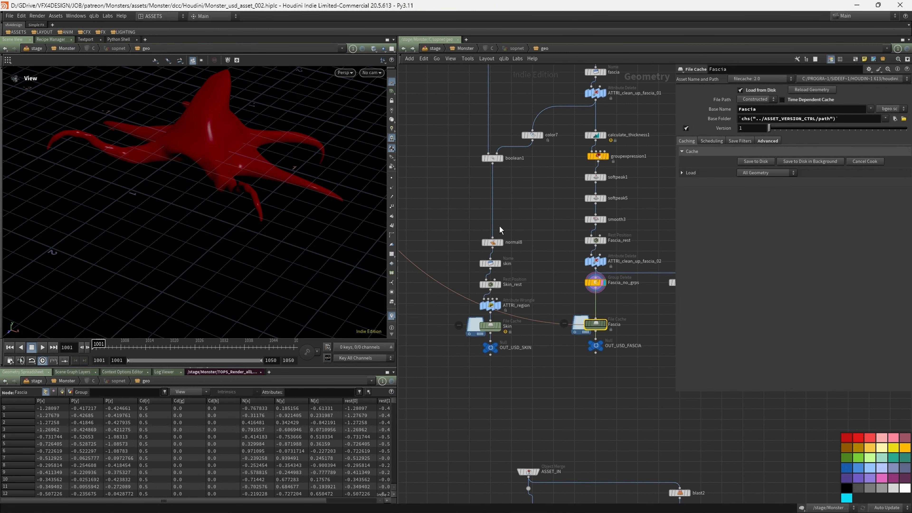
pyautogui.click(500, 158)
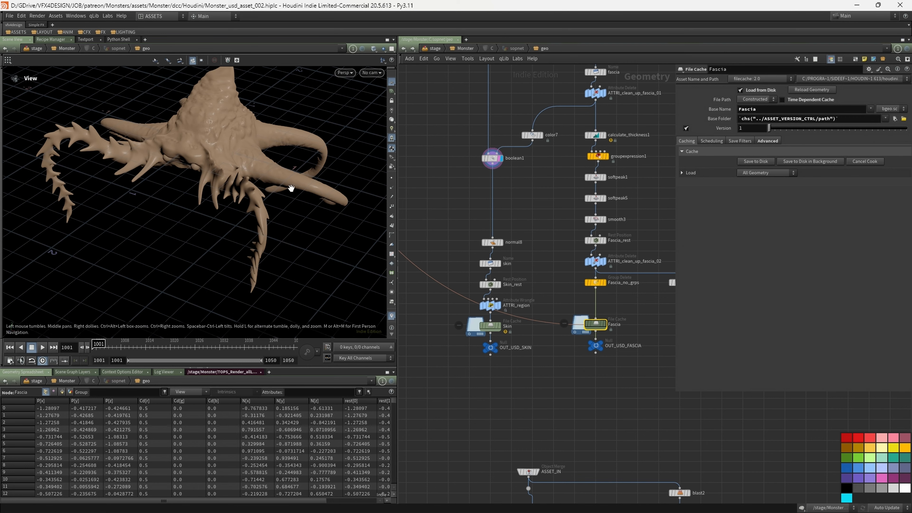
pyautogui.moveTo(184, 149); pyautogui.dragTo(324, 132, button='right')
pyautogui.moveTo(199, 193); pyautogui.dragTo(250, 161)
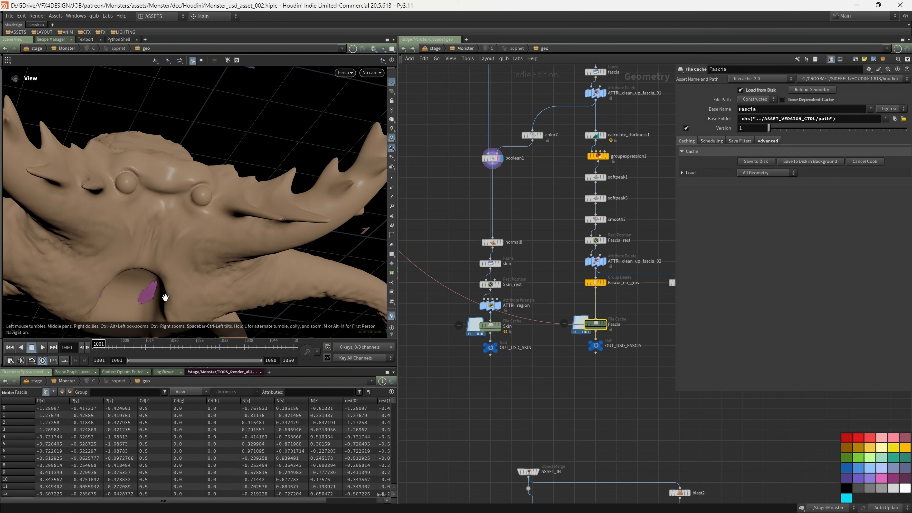
pyautogui.moveTo(164, 298); pyautogui.dragTo(174, 199, button='middle')
pyautogui.moveTo(173, 199); pyautogui.dragTo(164, 203)
pyautogui.moveTo(164, 203); pyautogui.dragTo(236, 189, button='right')
pyautogui.moveTo(236, 189); pyautogui.dragTo(264, 212)
pyautogui.moveTo(264, 213); pyautogui.dragTo(124, 220, button='right')
pyautogui.moveTo(230, 162); pyautogui.dragTo(282, 115)
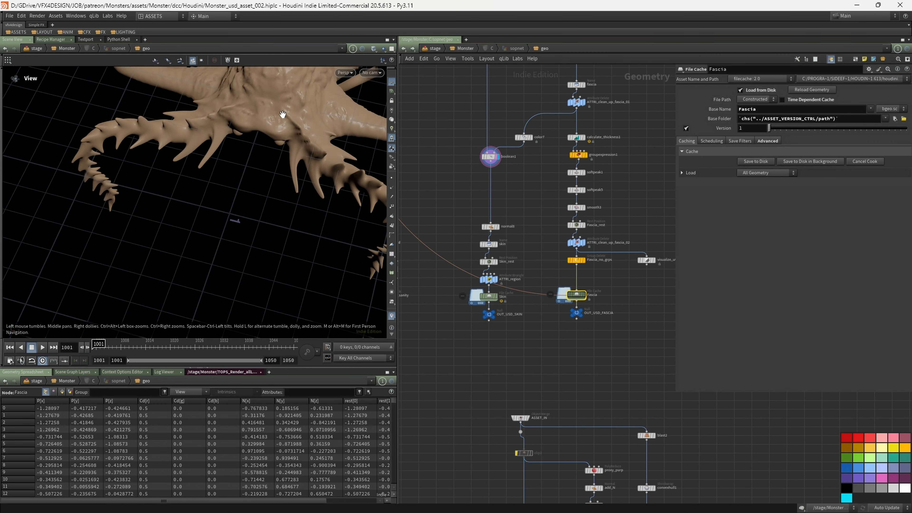
pyautogui.moveTo(282, 115); pyautogui.dragTo(236, 211, button='right')
pyautogui.moveTo(236, 211); pyautogui.dragTo(266, 192)
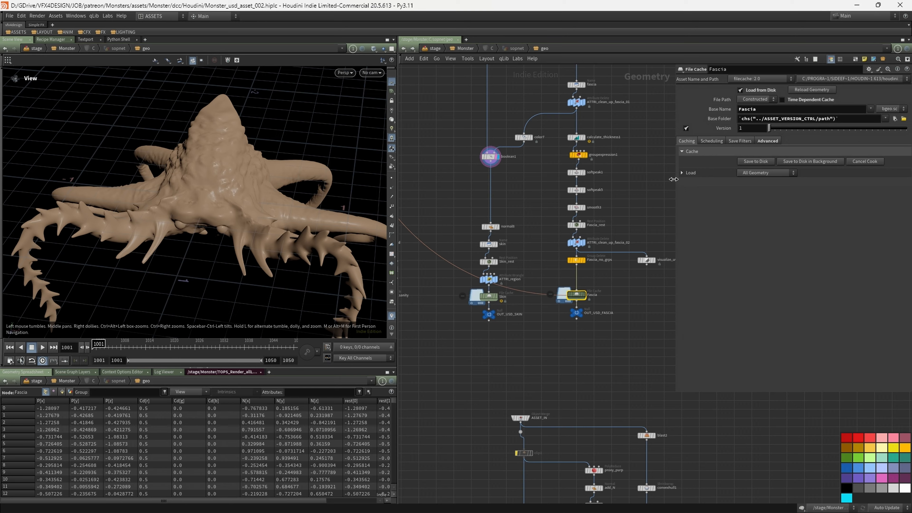
# Widen the network view and template look_at_skin to compare it with the boolean result around the mouth opening.
pyautogui.moveTo(673, 179); pyautogui.dragTo(748, 179)
pyautogui.scroll(10, 615, 264)
pyautogui.scroll(3, 576, 133)
pyautogui.moveTo(147, 229); pyautogui.dragTo(200, 135)
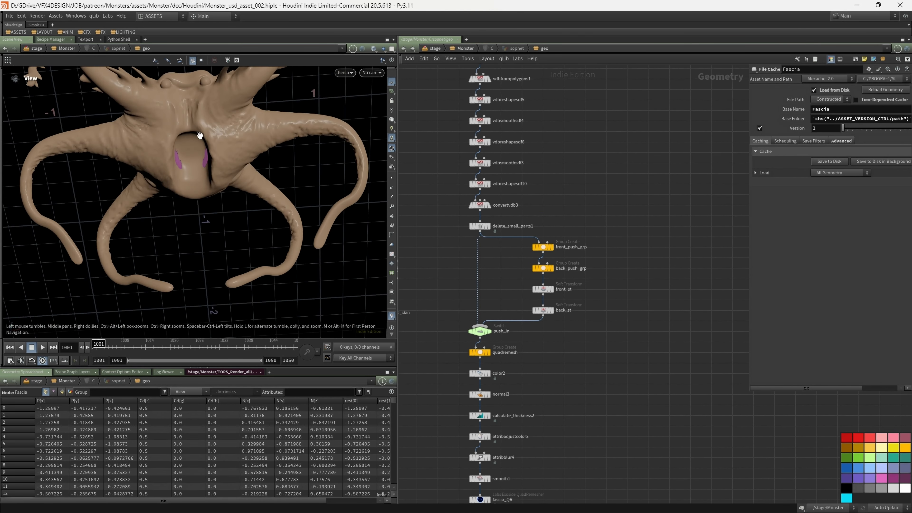
pyautogui.scroll(4, 200, 135)
pyautogui.moveTo(446, 276); pyautogui.dragTo(530, 258, button='middle')
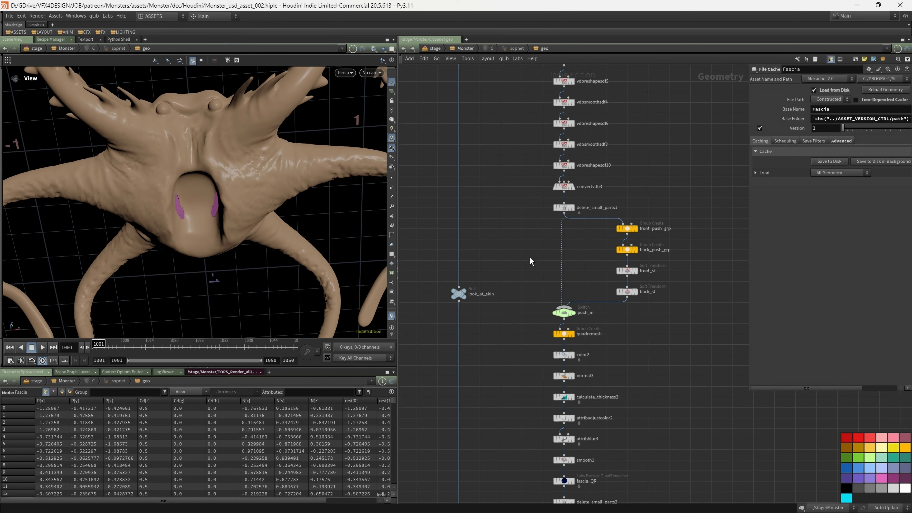
pyautogui.click(462, 301)
pyautogui.scroll(5, 230, 153)
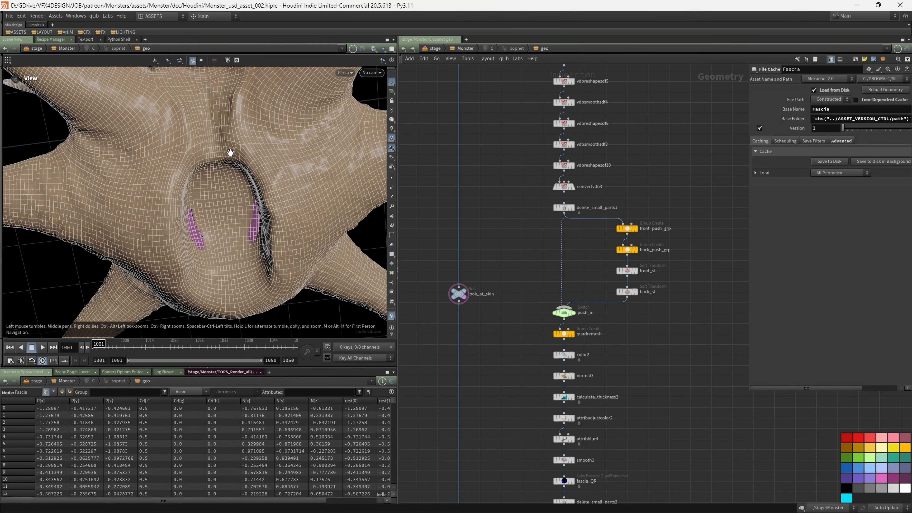
# Check the front_push_grp selection and display front_st against the templated look_at_skin around the mouth.
pyautogui.click(637, 233)
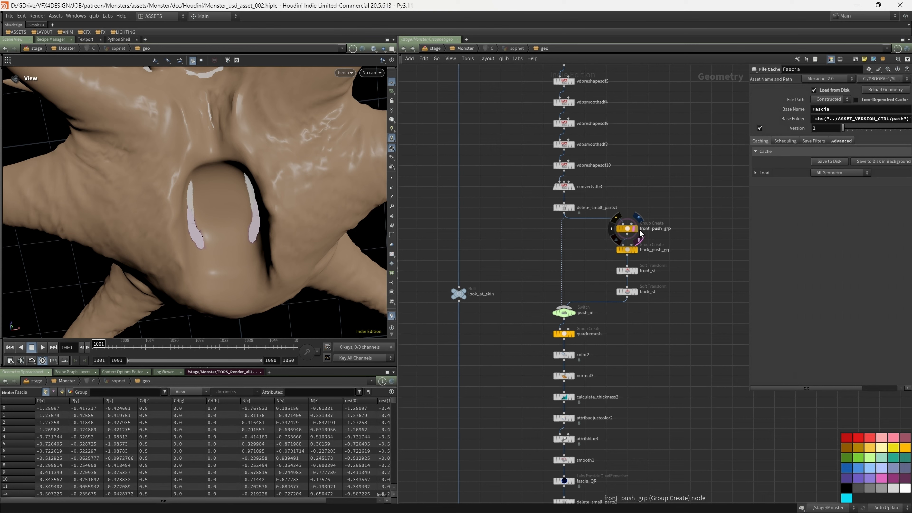
pyautogui.click(640, 233)
pyautogui.scroll(4, 282, 217)
pyautogui.moveTo(282, 217); pyautogui.dragTo(262, 172)
pyautogui.click(640, 275)
pyautogui.scroll(-4, 304, 191)
pyautogui.click(467, 301)
pyautogui.scroll(4, 296, 229)
pyautogui.moveTo(712, 235); pyautogui.dragTo(638, 208, button='middle')
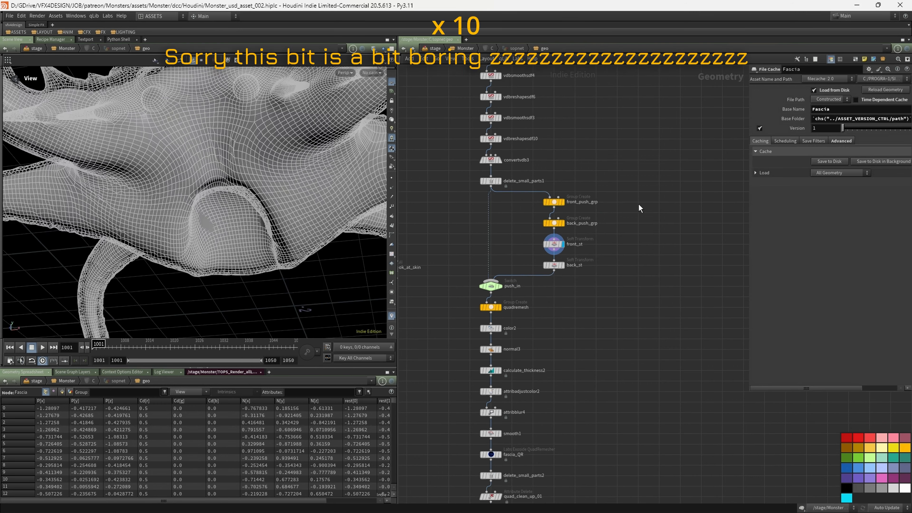
pyautogui.moveTo(230, 201); pyautogui.dragTo(280, 229)
# Duplicate a push group node as bottom_push_grp below back_push_grp and place its bounding sphere over the monster's mouth area.
pyautogui.scroll(-4, 576, 267)
pyautogui.moveTo(575, 267); pyautogui.dragTo(552, 355, button='middle')
pyautogui.moveTo(479, 190); pyautogui.dragTo(560, 322)
pyautogui.scroll(4, 504, 306)
pyautogui.keyDown('alt'); pyautogui.moveTo(529, 224); pyautogui.dragTo(525, 246); pyautogui.keyUp('alt')
pyautogui.click(554, 250)
pyautogui.write('bottom')
pyautogui.press('Return')
pyautogui.click(534, 250)
pyautogui.moveTo(749, 215); pyautogui.dragTo(672, 216)
pyautogui.moveTo(215, 216); pyautogui.dragTo(215, 119)
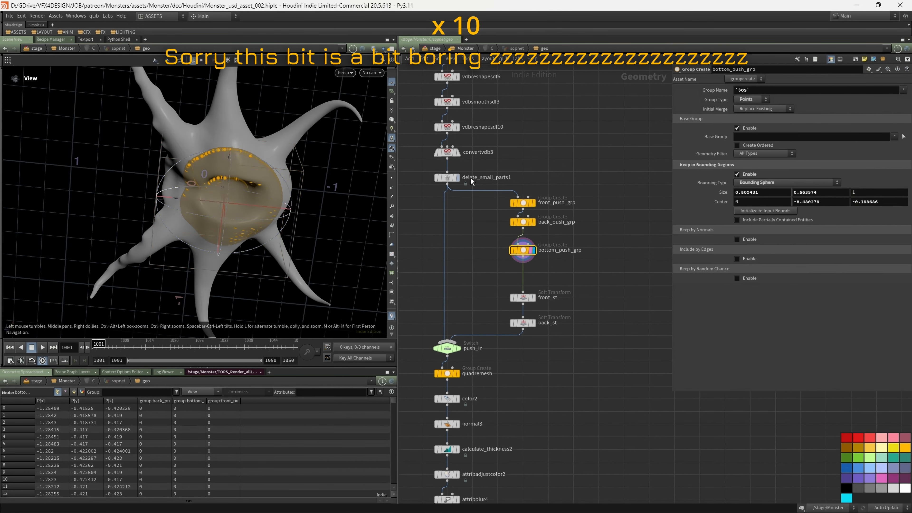
# Move the soft transforms up below the push groups and duplicate back_st as a node named bottom_st.
pyautogui.moveTo(470, 179); pyautogui.dragTo(471, 155, button='middle')
pyautogui.moveTo(524, 274); pyautogui.dragTo(524, 244)
pyautogui.moveTo(524, 299); pyautogui.dragTo(524, 262)
pyautogui.keyDown('alt'); pyautogui.moveTo(531, 264); pyautogui.dragTo(539, 289); pyautogui.keyUp('alt')
pyautogui.click(555, 284)
pyautogui.write('bottom_st1')
pyautogui.press('BackSpace')
# Reference bottom_push_grp's group name in bottom_st's Group parameter as chs("../bottom_push_grp/groupname").
pyautogui.click(524, 226)
pyautogui.rightClick(709, 90)
pyautogui.click(739, 188)
pyautogui.click(524, 287)
pyautogui.rightClick(716, 90)
pyautogui.click(809, 204)
pyautogui.write('Monster_')
pyautogui.click(524, 287)
pyautogui.rightClick(718, 90)
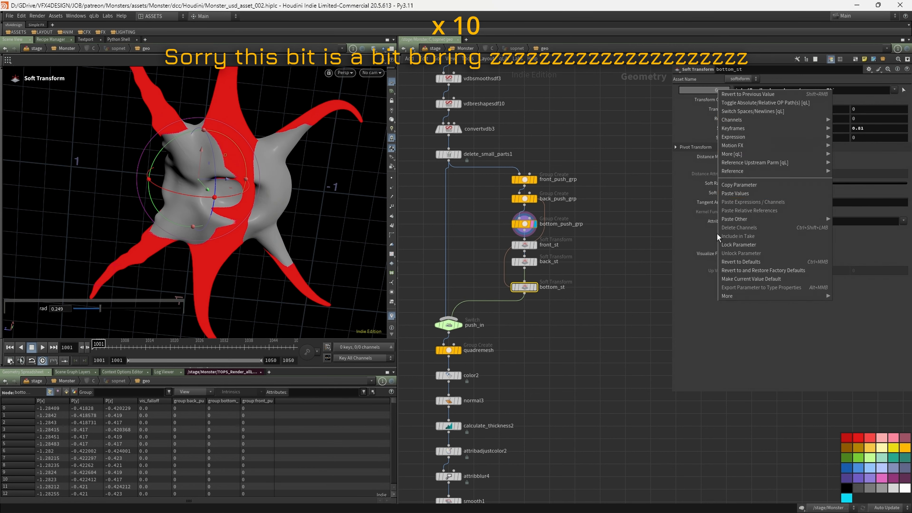
pyautogui.rightClick(710, 90)
pyautogui.click(633, 228)
pyautogui.click(894, 89)
pyautogui.click(875, 103)
pyautogui.click(524, 223)
pyautogui.click(524, 287)
pyautogui.rightClick(716, 90)
pyautogui.click(750, 204)
# Reorder the push branch so each push group node is directly followed by its own soft transform.
pyautogui.moveTo(524, 179); pyautogui.dragTo(526, 166)
pyautogui.moveTo(524, 244); pyautogui.dragTo(524, 191)
pyautogui.moveTo(524, 280); pyautogui.dragTo(524, 248)
pyautogui.moveTo(524, 192); pyautogui.dragTo(527, 224)
pyautogui.moveTo(527, 167); pyautogui.dragTo(527, 201)
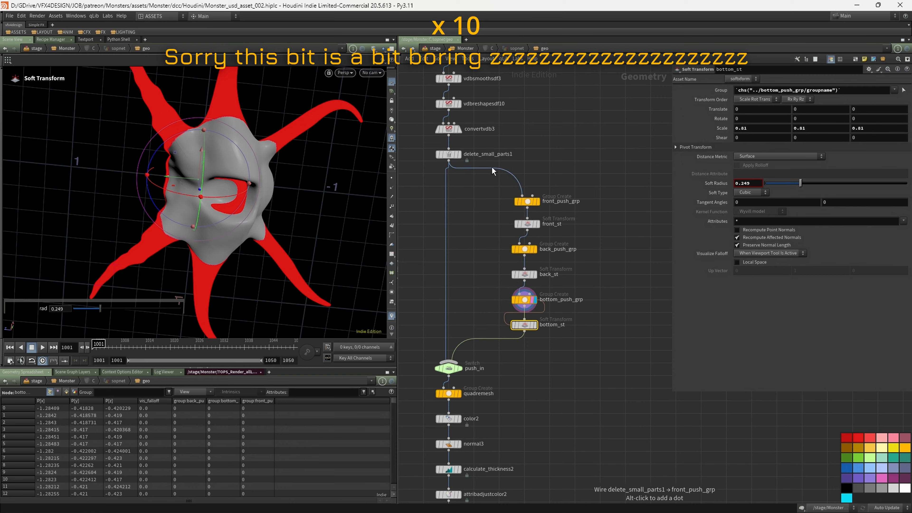
pyautogui.moveTo(493, 170); pyautogui.dragTo(501, 146, button='middle')
# Switch push_in to the soft transform branch and increase bottom_st's soft radius.
pyautogui.click(543, 301)
pyautogui.click(457, 345)
pyautogui.moveTo(766, 90); pyautogui.dragTo(776, 89)
pyautogui.click(533, 302)
pyautogui.moveTo(800, 183); pyautogui.dragTo(830, 184)
pyautogui.click(717, 90)
pyautogui.click(717, 90)
# Resize bottom_push_grp's bounding sphere to 0.563899 × 0.663574 × 1, centred at 0, -0.569277, -0.188686, and check it against bottom_st.
pyautogui.click(531, 276)
pyautogui.moveTo(287, 201); pyautogui.dragTo(289, 111)
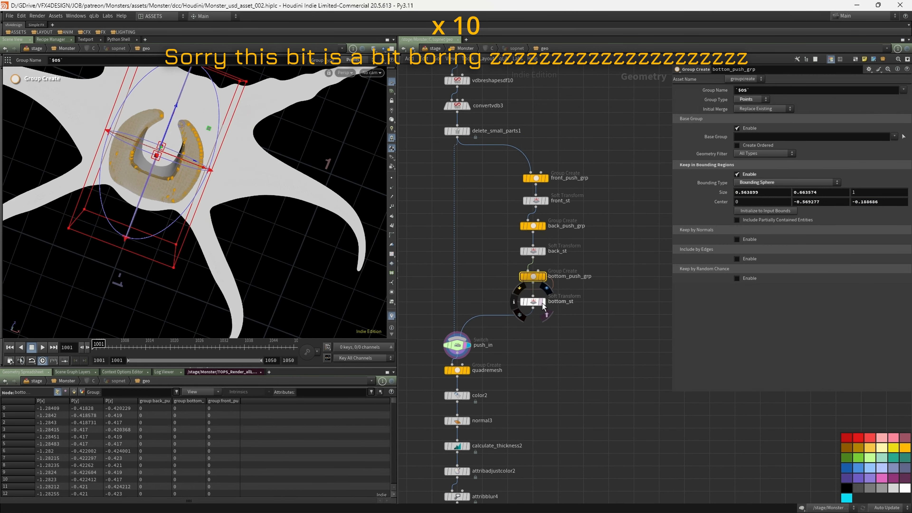
pyautogui.click(543, 301)
pyautogui.moveTo(229, 173); pyautogui.dragTo(215, 144)
# Set push_in's Select Input to 1 and bottom_st's soft radius to 0.31.
pyautogui.click(467, 344)
pyautogui.click(457, 344)
pyautogui.moveTo(766, 90); pyautogui.dragTo(777, 90)
pyautogui.click(533, 301)
pyautogui.press('Escape')
pyautogui.moveTo(776, 183); pyautogui.dragTo(809, 184)
# Reset bottom_st's scale to its defaults and set it uniformly to 1.019.
pyautogui.rightClick(721, 129)
pyautogui.click(765, 274)
pyautogui.moveTo(721, 128); pyautogui.dragTo(718, 160, button='middle')
pyautogui.moveTo(220, 163)
pyautogui.mouseDown()
pyautogui.moveTo(238, 142)
pyautogui.moveTo(237, 158)
pyautogui.mouseUp()
pyautogui.moveTo(573, 371); pyautogui.dragTo(595, 324, button='middle')
pyautogui.click(425, 209)
pyautogui.moveTo(720, 128); pyautogui.dragTo(730, 159, button='middle')
pyautogui.moveTo(237, 158); pyautogui.dragTo(279, 106)
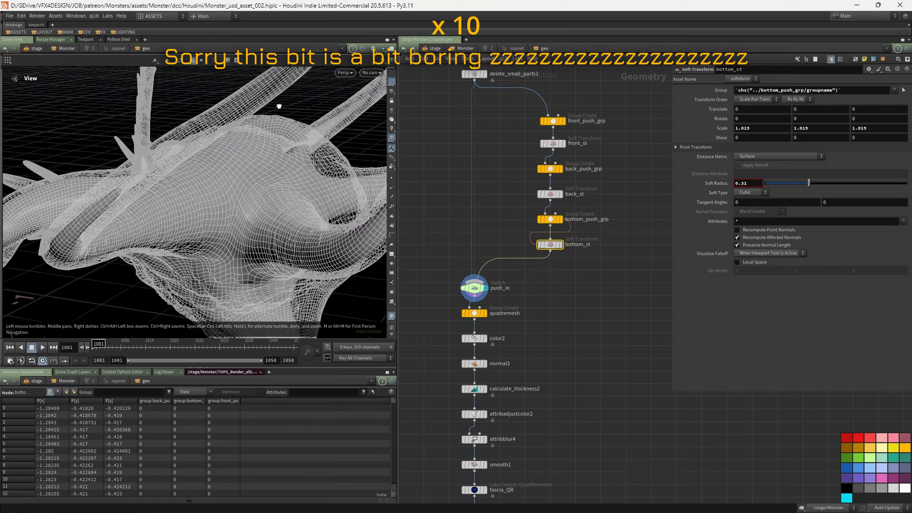
# Examine the reshaped fascia around the mouth, toggling between wireframe and shaded display.
pyautogui.moveTo(520, 244); pyautogui.dragTo(509, 253, button='middle')
pyautogui.click(549, 253)
pyautogui.hotkey('shift', 'w')
pyautogui.moveTo(311, 207); pyautogui.dragTo(252, 172)
pyautogui.hotkey('shift', 'w')
pyautogui.moveTo(485, 220); pyautogui.dragTo(421, 247, button='middle')
pyautogui.hotkey('shift', 'w')
pyautogui.moveTo(201, 201); pyautogui.dragTo(248, 154)
# Select the push_in switch and template look_at_skin to compare the pushed-in fascia with the skin.
pyautogui.click(487, 283)
pyautogui.click(480, 257)
pyautogui.press('Return')
pyautogui.moveTo(500, 323); pyautogui.dragTo(586, 308, button='middle')
pyautogui.scroll(-3, 586, 307)
pyautogui.click(545, 295)
pyautogui.click(553, 295)
pyautogui.click(465, 255)
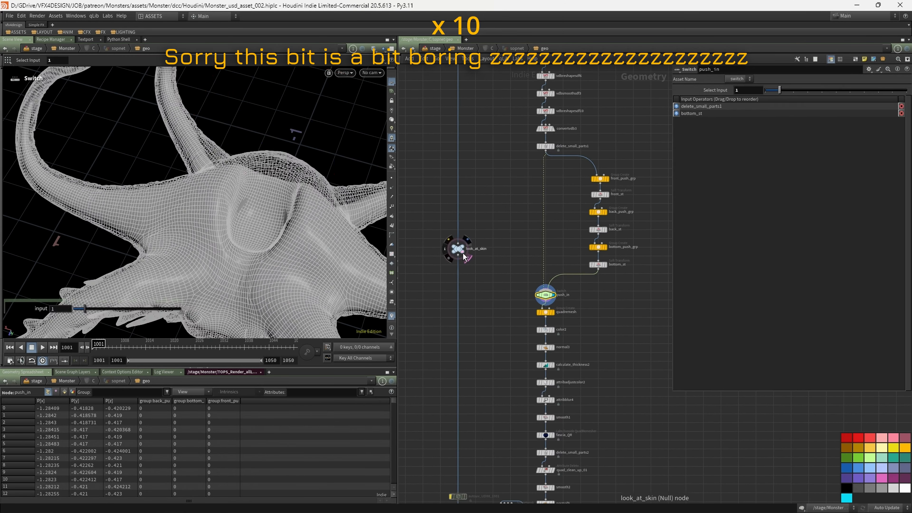
pyautogui.keyDown('alt'); pyautogui.moveTo(230, 172); pyautogui.dragTo(201, 215); pyautogui.keyUp('alt')
pyautogui.moveTo(620, 331); pyautogui.dragTo(586, 257, button='middle')
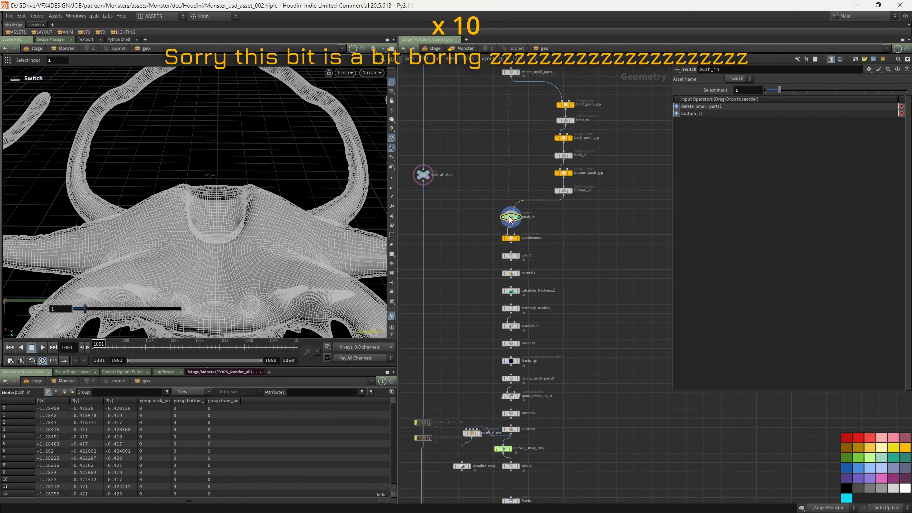
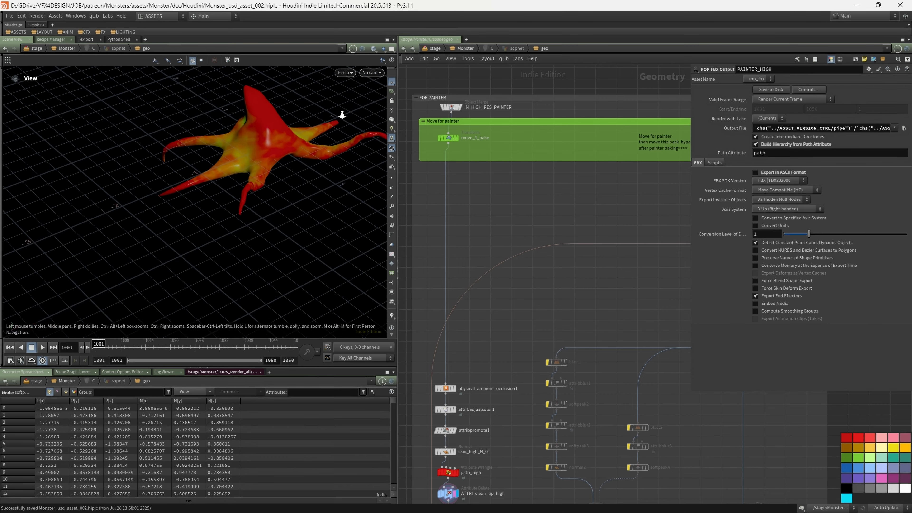
# Display the move_4_bake transform's output and examine the skin moved away for baking.
pyautogui.moveTo(492, 170); pyautogui.dragTo(482, 232, button='middle')
pyautogui.scroll(-1, 481, 232)
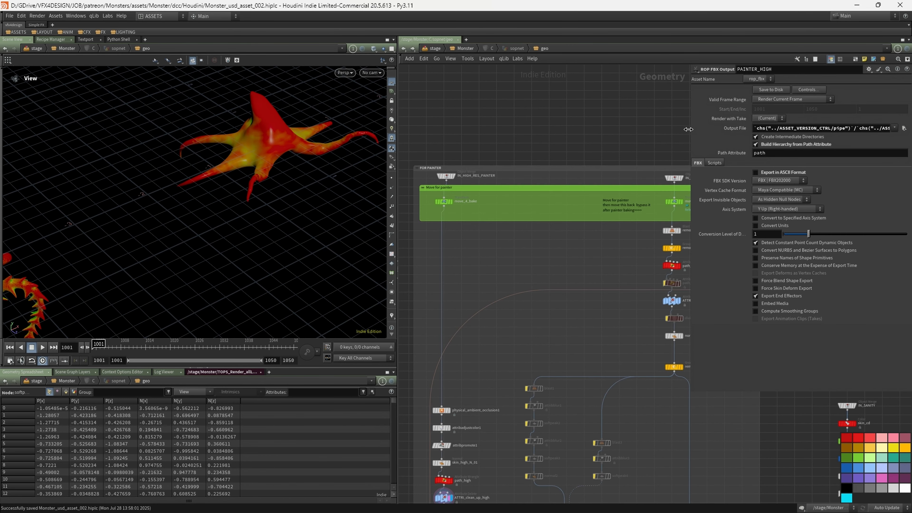
pyautogui.moveTo(691, 131); pyautogui.dragTo(762, 138)
pyautogui.click(444, 202)
pyautogui.click(451, 202)
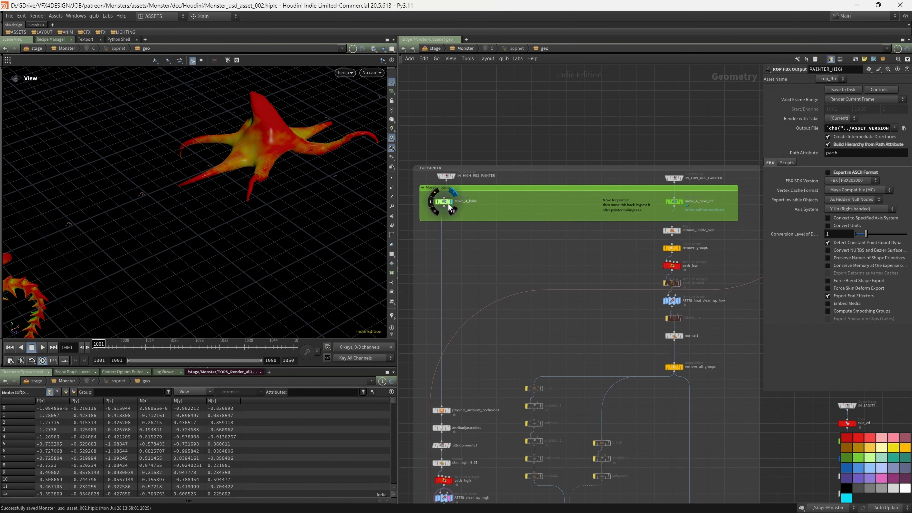
pyautogui.moveTo(280, 176); pyautogui.dragTo(234, 201)
pyautogui.moveTo(482, 271); pyautogui.dragTo(512, 277, button='middle')
pyautogui.moveTo(279, 171); pyautogui.dragTo(348, 214)
pyautogui.press('Tab')
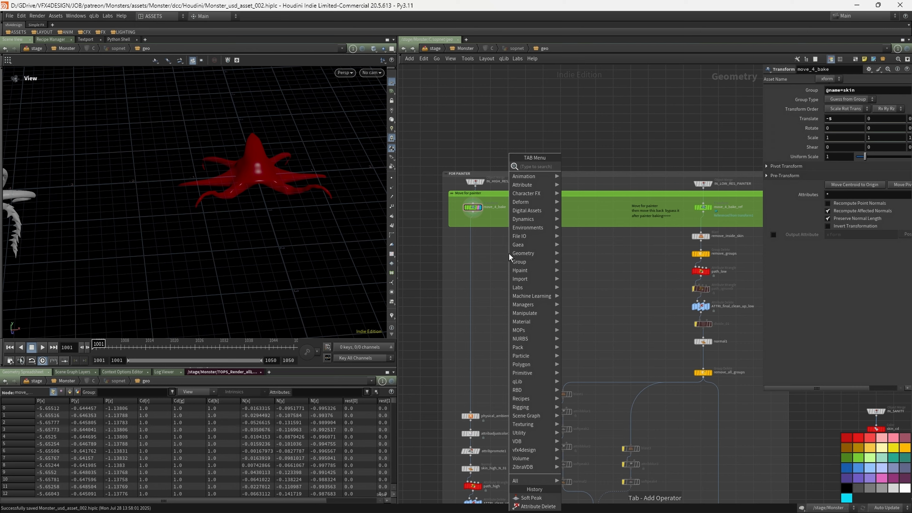
pyautogui.write('spli')
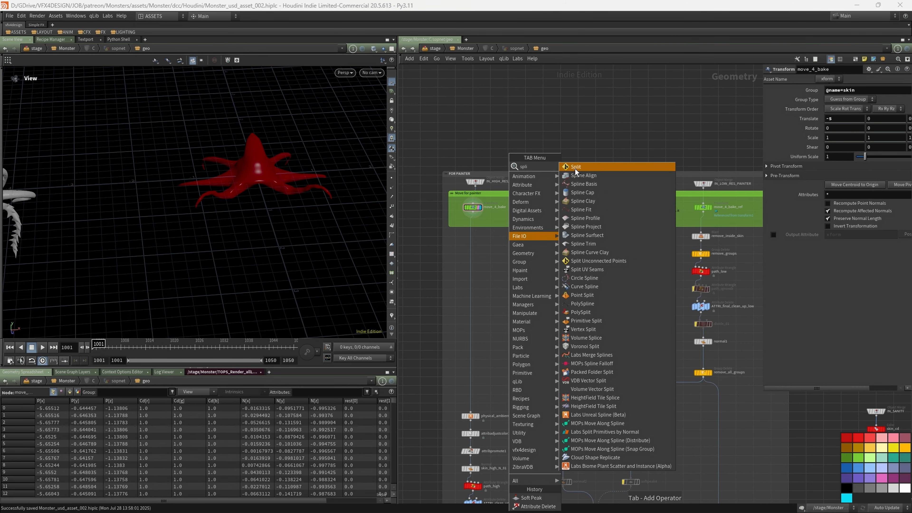
pyautogui.click(575, 168)
pyautogui.click(511, 256)
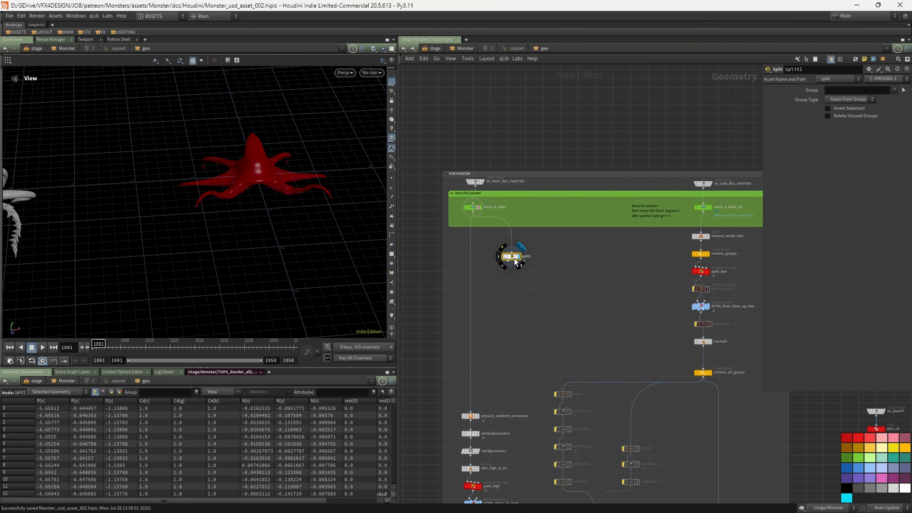
pyautogui.click(903, 90)
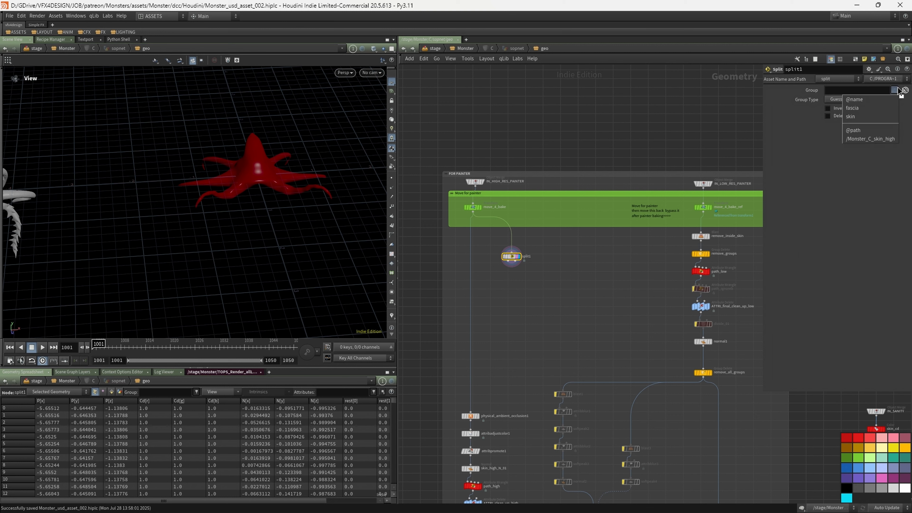
pyautogui.click(863, 117)
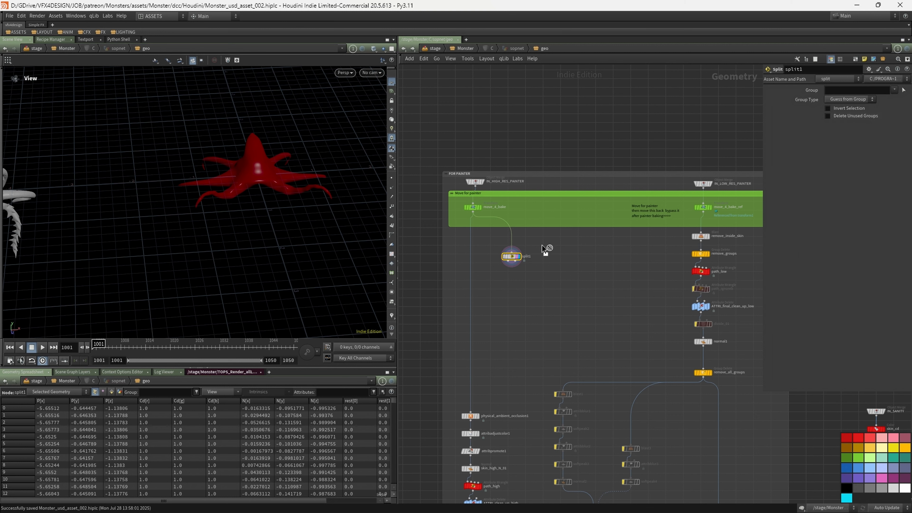
# Feed physical_ambient_occlusion1 from the split's first output and line the split up under move_4_bake.
pyautogui.moveTo(505, 264); pyautogui.dragTo(483, 333)
pyautogui.moveTo(466, 405); pyautogui.dragTo(467, 406)
pyautogui.moveTo(512, 258); pyautogui.dragTo(474, 244)
pyautogui.moveTo(510, 256); pyautogui.dragTo(514, 258, button='middle')
pyautogui.press('Tab')
pyautogui.write('nul')
pyautogui.click(575, 166)
pyautogui.click(517, 282)
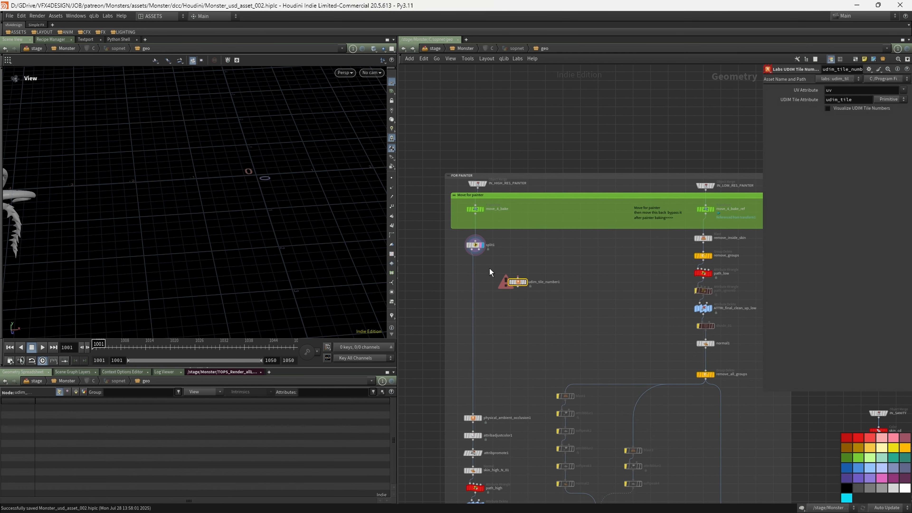
pyautogui.click(519, 276)
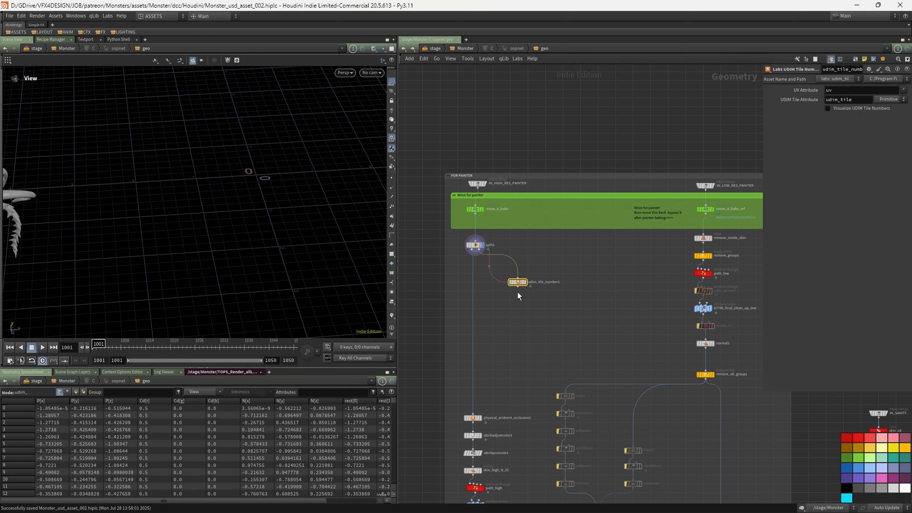
pyautogui.press('Delete')
# Add a Null node, wire it to the split's second output and display the separated fascia.
pyautogui.press('Tab')
pyautogui.write('udi')
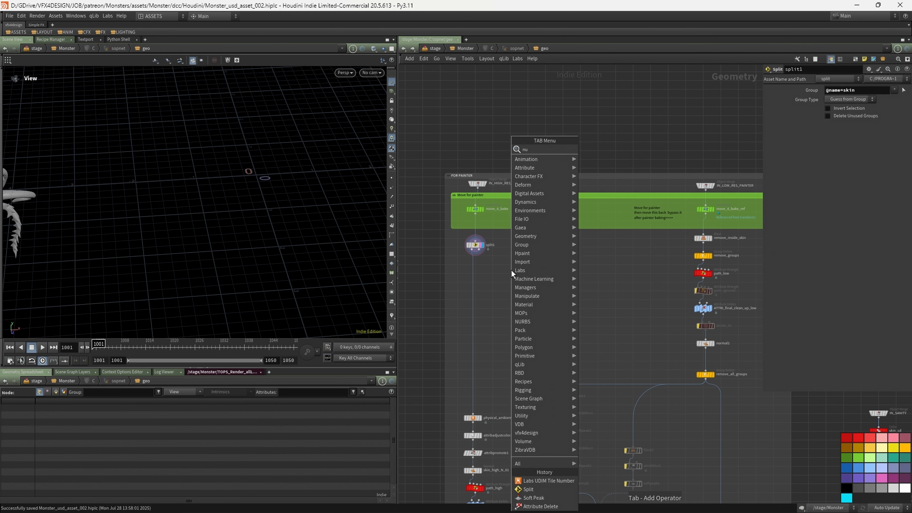
pyautogui.click(595, 152)
pyautogui.click(516, 289)
pyautogui.moveTo(478, 249); pyautogui.dragTo(516, 283)
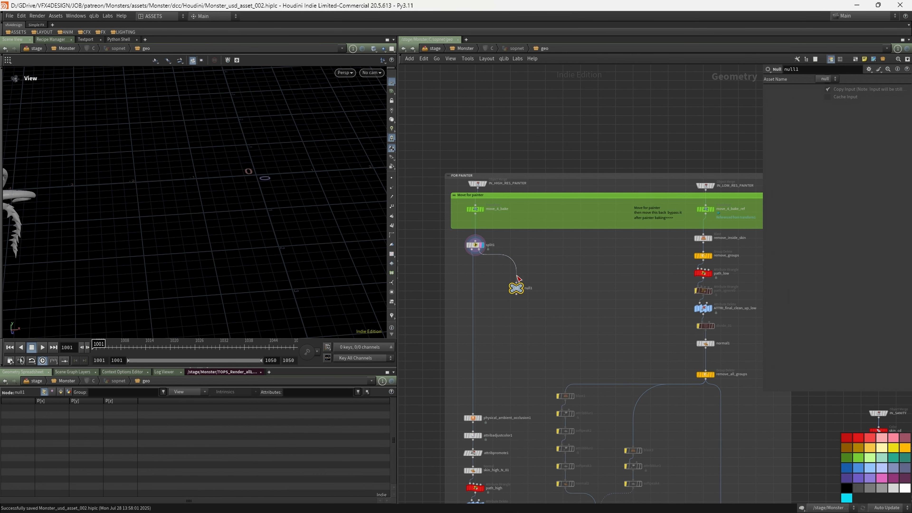
pyautogui.click(520, 287)
pyautogui.click(520, 293)
pyautogui.press('Escape')
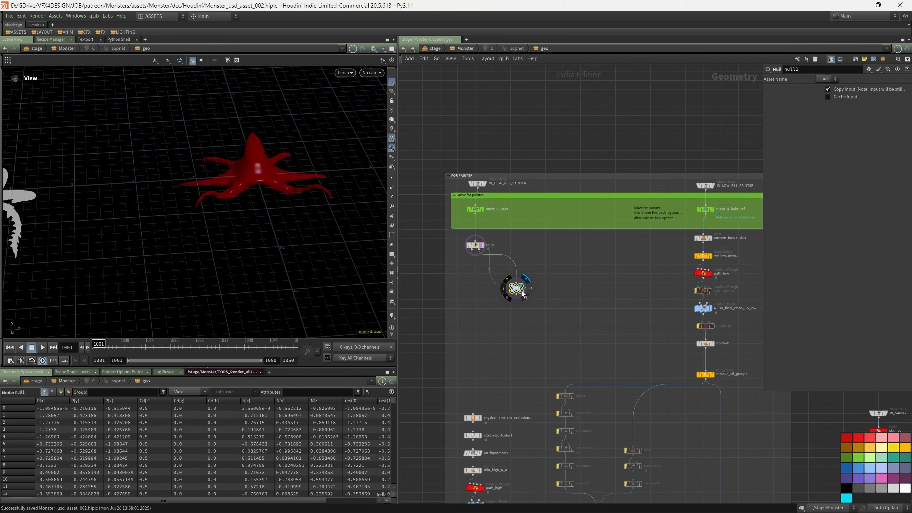
pyautogui.moveTo(316, 198); pyautogui.dragTo(212, 213)
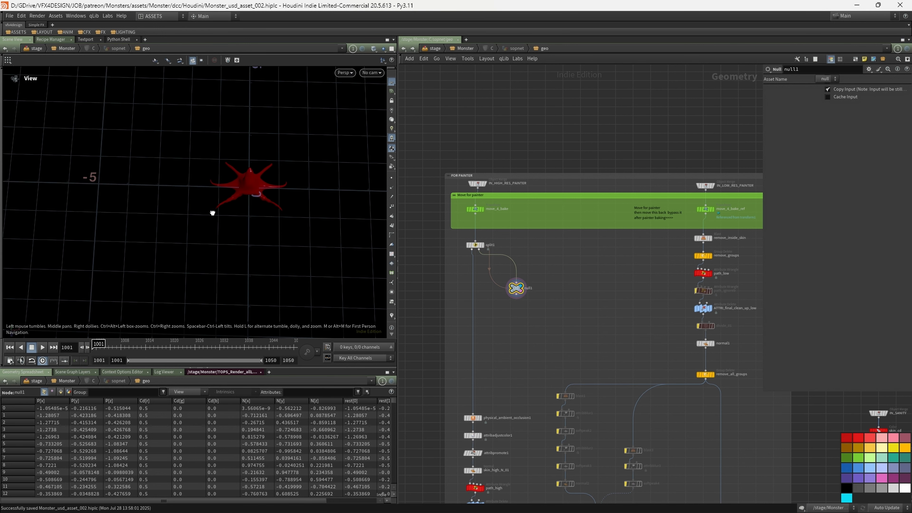
pyautogui.moveTo(516, 288); pyautogui.dragTo(510, 264)
# Add a Scatter node and a Sphere node near the null in the FOR PAINTER network.
pyautogui.moveTo(377, 230); pyautogui.dragTo(273, 169)
pyautogui.scroll(2, 508, 252)
pyautogui.scroll(2, 507, 253)
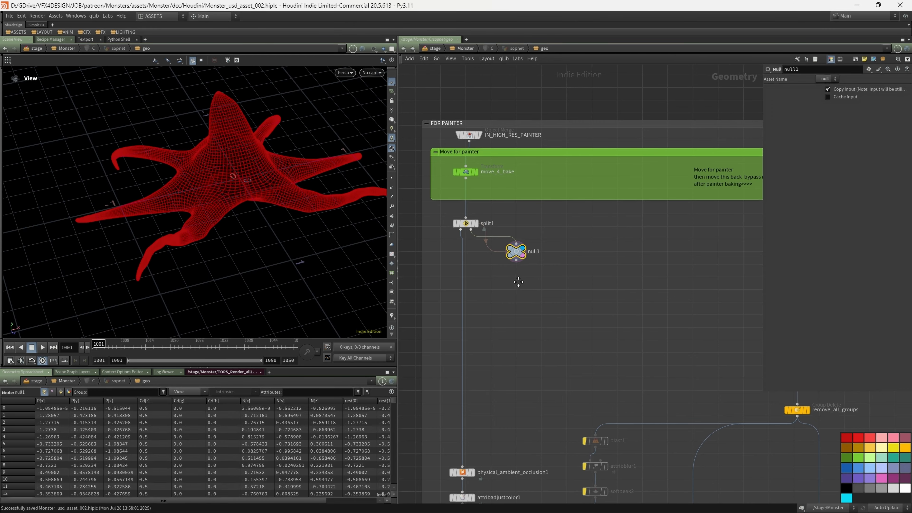
pyautogui.press('Tab')
pyautogui.click(617, 146)
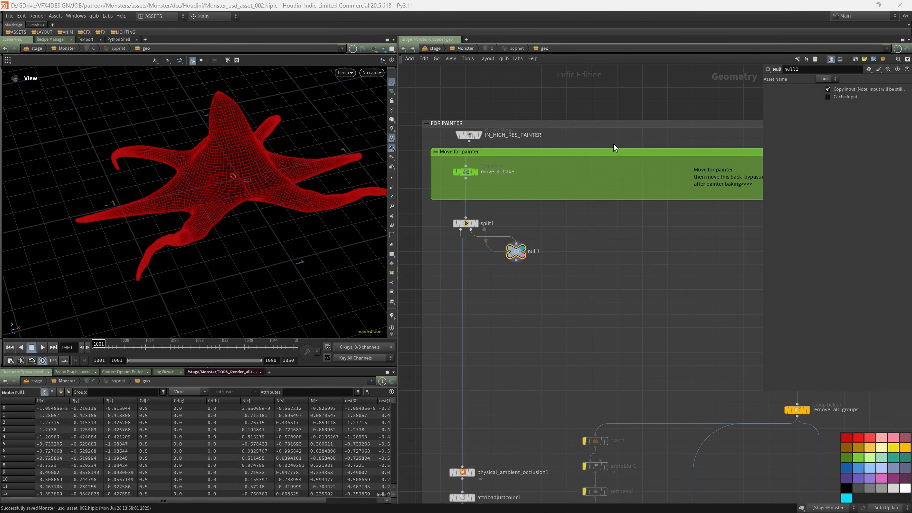
pyautogui.click(582, 264)
pyautogui.press('Tab')
pyautogui.write('s')
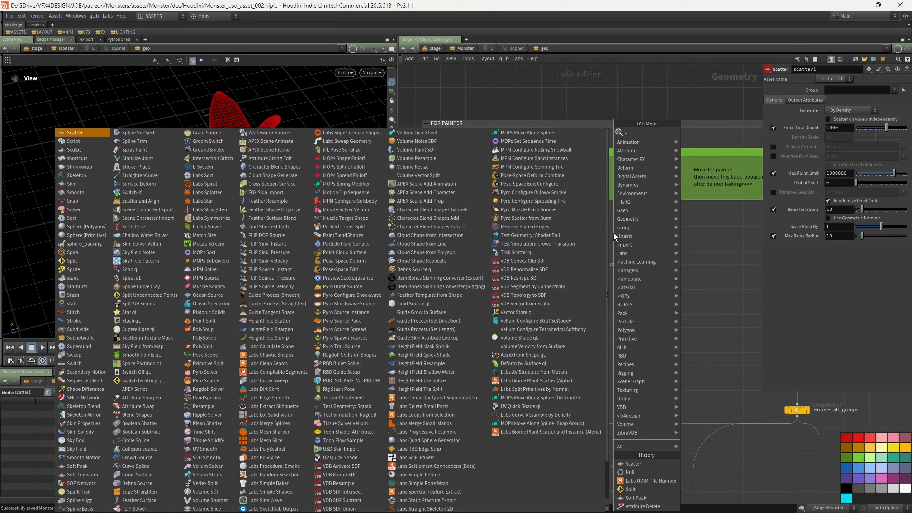
pyautogui.write('ph')
pyautogui.click(701, 134)
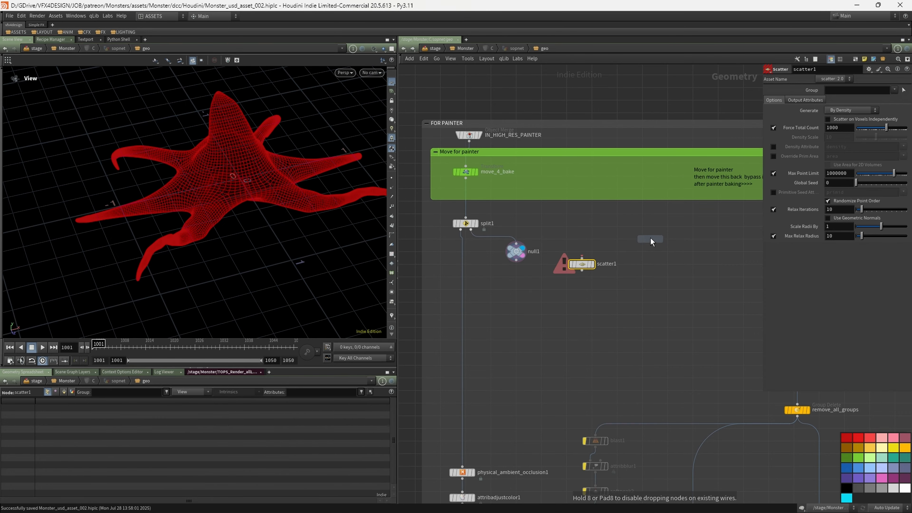
pyautogui.click(650, 238)
# Add a Copy to Points node and connect the sphere as its geometry to copy.
pyautogui.press('Tab')
pyautogui.write('copt')
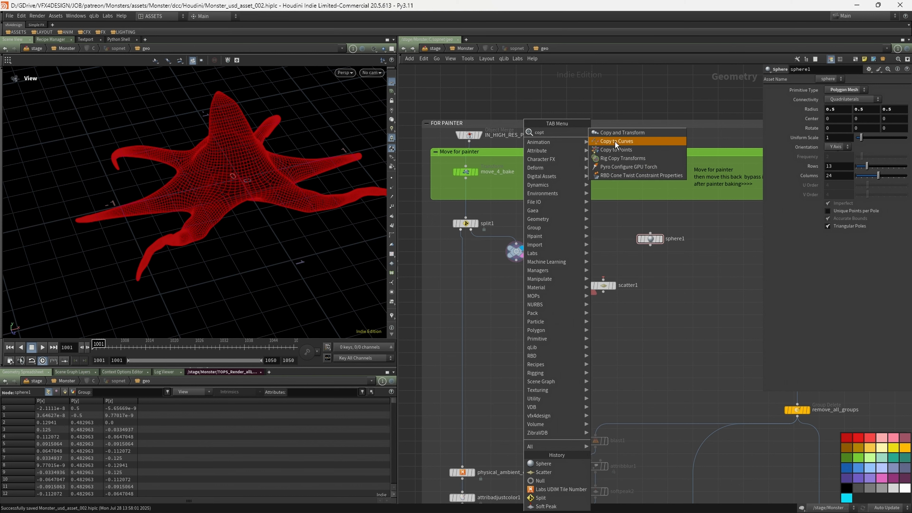
pyautogui.click(605, 150)
pyautogui.click(528, 326)
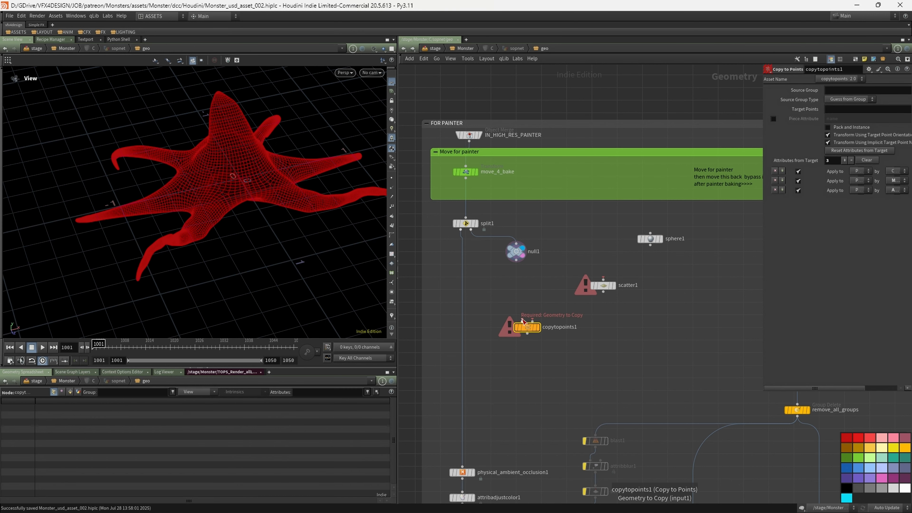
pyautogui.click(522, 319)
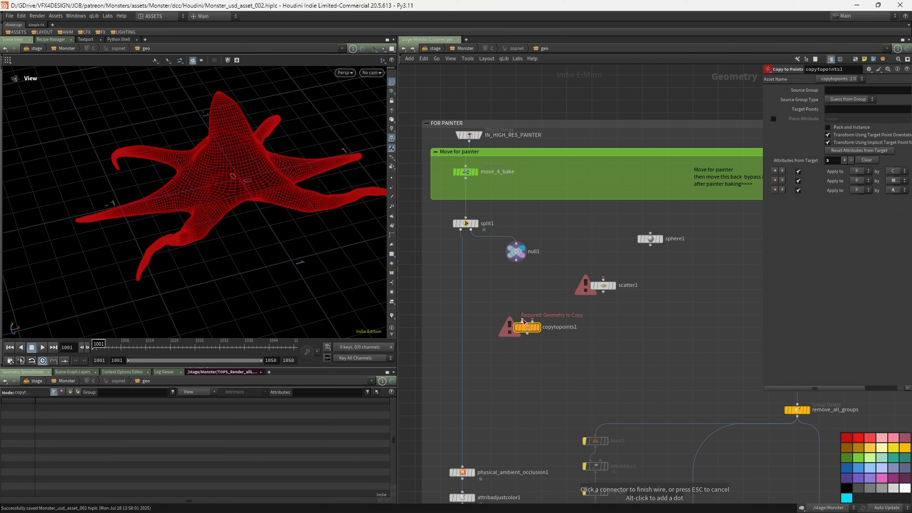
pyautogui.click(649, 244)
# Wire the null into the scatter and the scatter into the Copy to Points target input, and display the copied spheres.
pyautogui.moveTo(645, 240); pyautogui.dragTo(497, 287)
pyautogui.moveTo(524, 259); pyautogui.dragTo(611, 276)
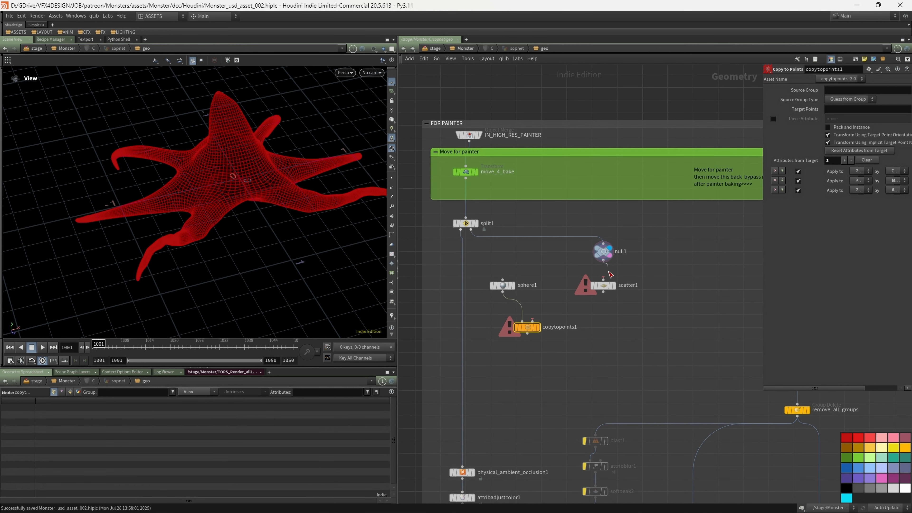
pyautogui.click(603, 293)
pyautogui.click(533, 319)
pyautogui.click(538, 327)
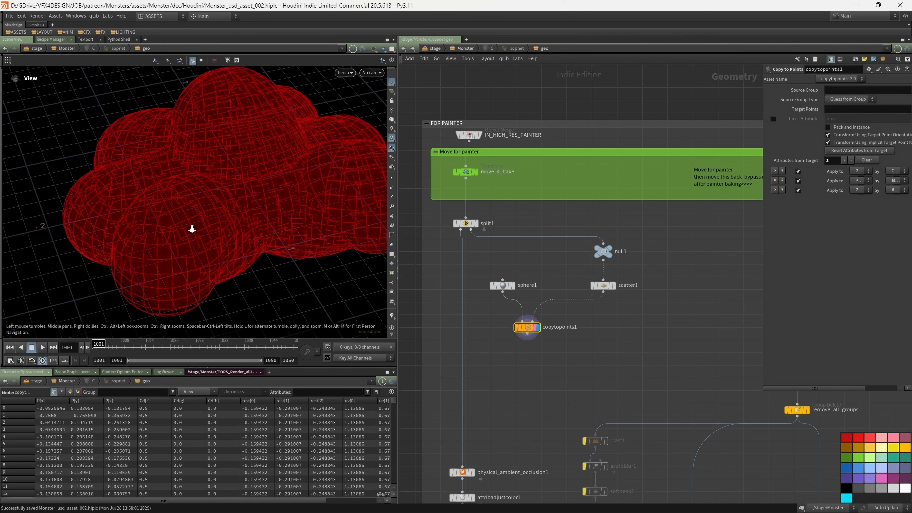
# Insert an Attribute Adjust Float node between the scatter and Copy to Points, tidying the null and scatter positions.
pyautogui.moveTo(606, 254); pyautogui.dragTo(606, 240)
pyautogui.moveTo(607, 286); pyautogui.dragTo(606, 264)
pyautogui.click(606, 264)
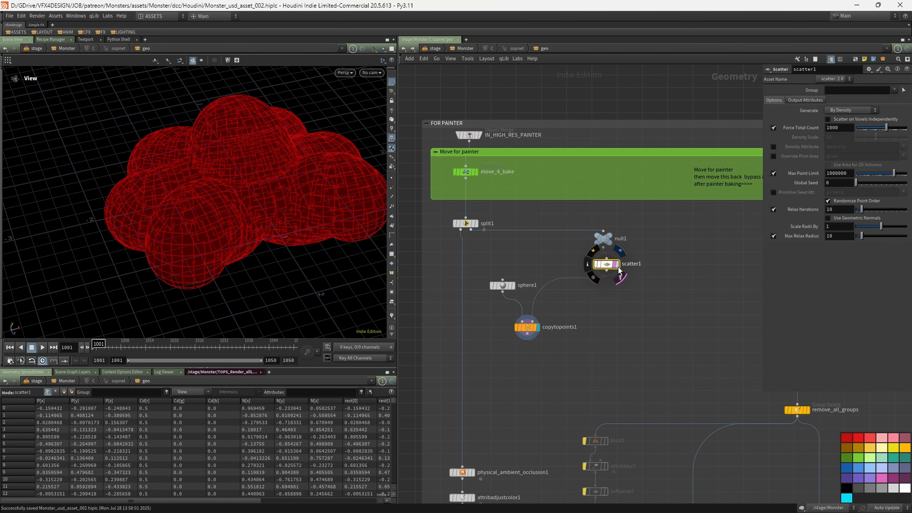
pyautogui.click(618, 266)
pyautogui.press('Tab')
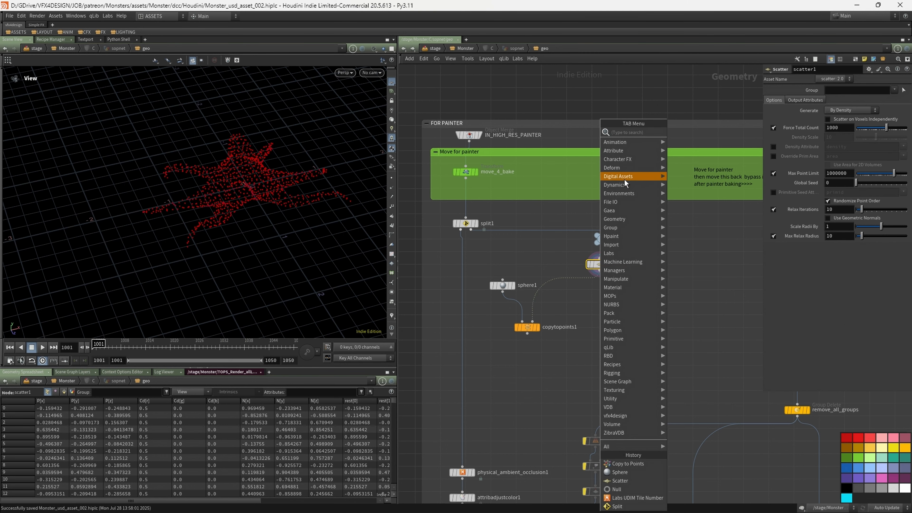
pyautogui.moveTo(619, 150)
pyautogui.click(716, 227)
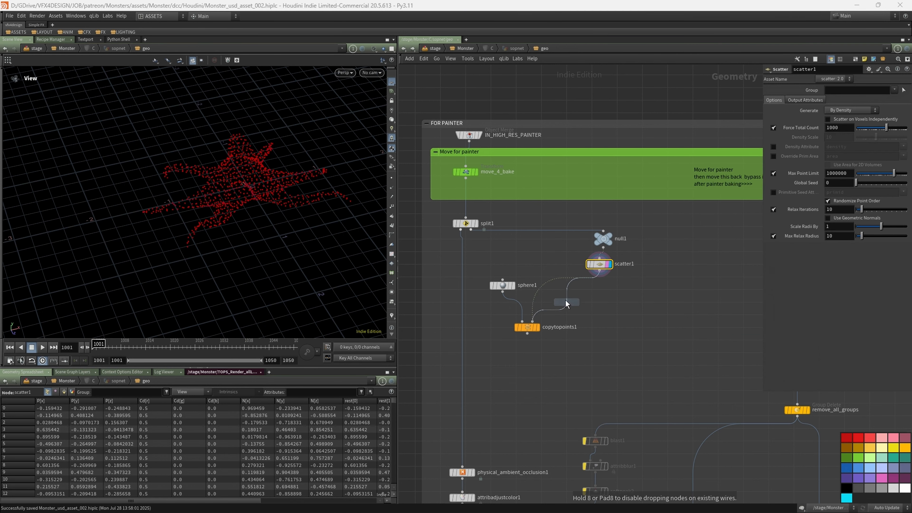
pyautogui.click(599, 288)
pyautogui.click(537, 326)
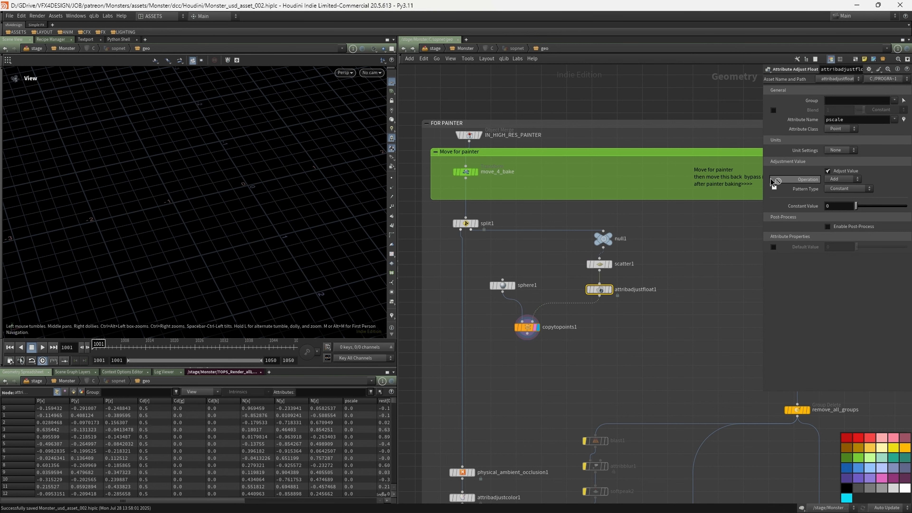
# Try a constant pscale of 0.05 and switch the pattern type to Random, ranging from 0.08 to 0.16.
pyautogui.moveTo(763, 178); pyautogui.dragTo(637, 200)
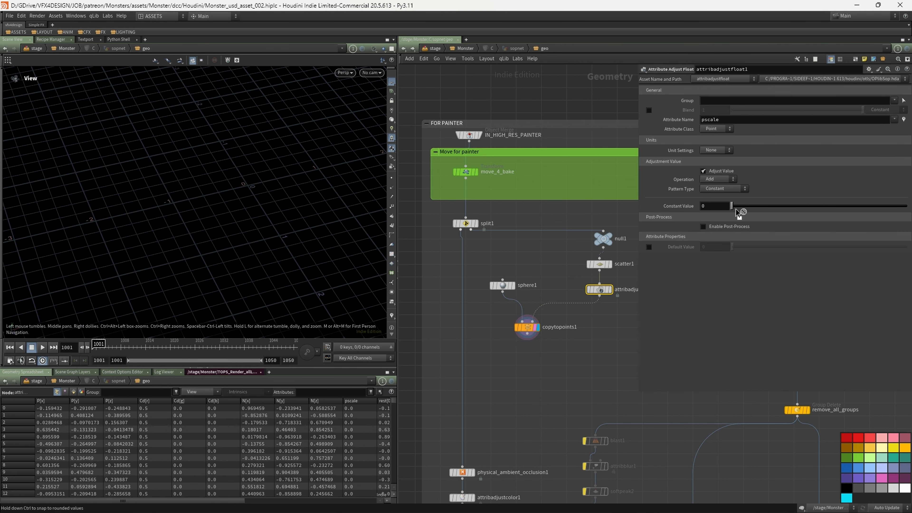
pyautogui.moveTo(731, 207); pyautogui.dragTo(732, 207)
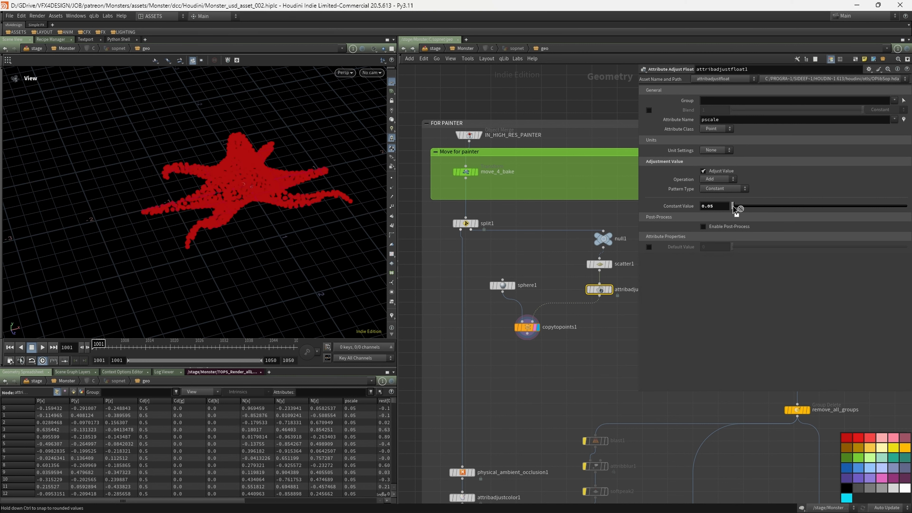
pyautogui.click(722, 189)
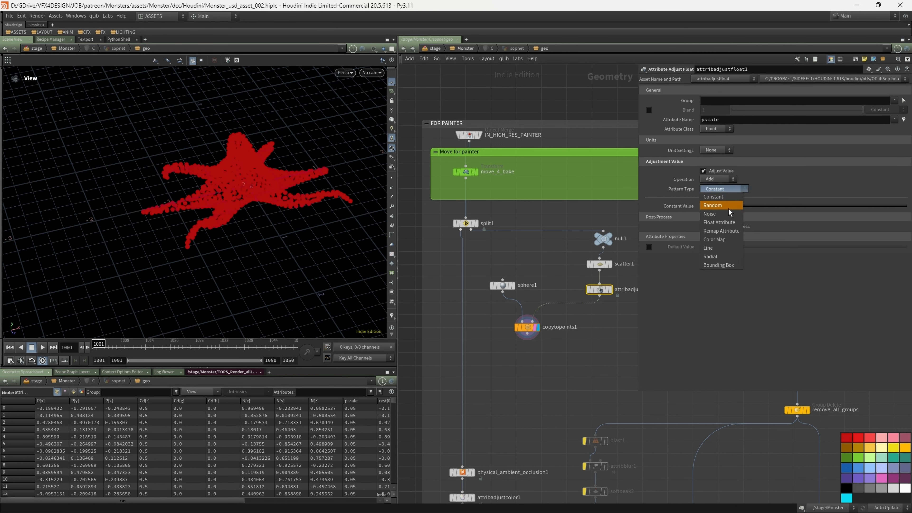
pyautogui.click(728, 208)
pyautogui.moveTo(733, 215); pyautogui.dragTo(734, 225)
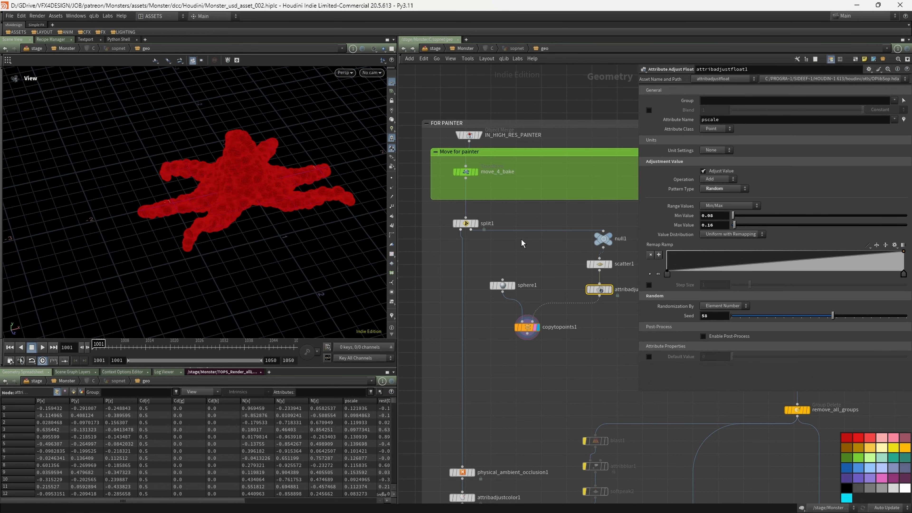
# Set the random pscale range to a minimum of 0.001 and a maximum of 0.015, and check the small spheres.
pyautogui.scroll(4, 323, 194)
pyautogui.moveTo(715, 223); pyautogui.dragTo(203, 229, button='middle')
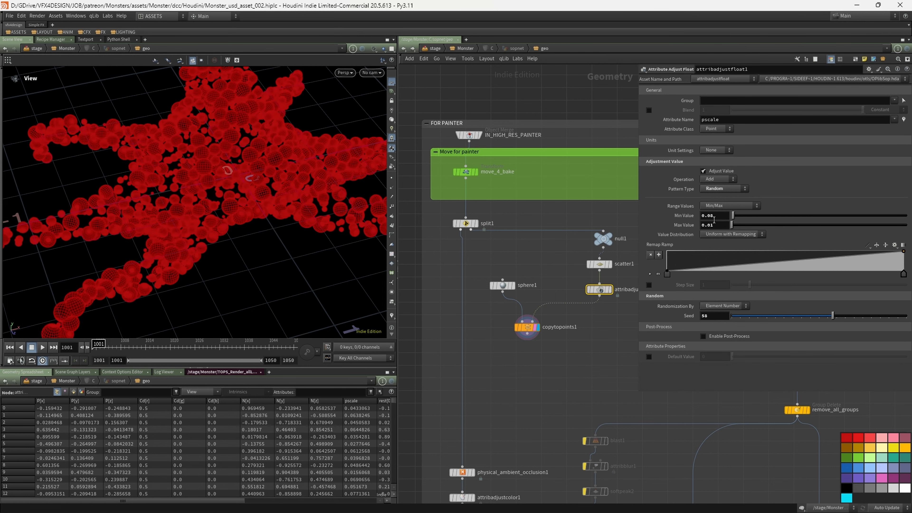
pyautogui.write('0.001')
pyautogui.press('Return')
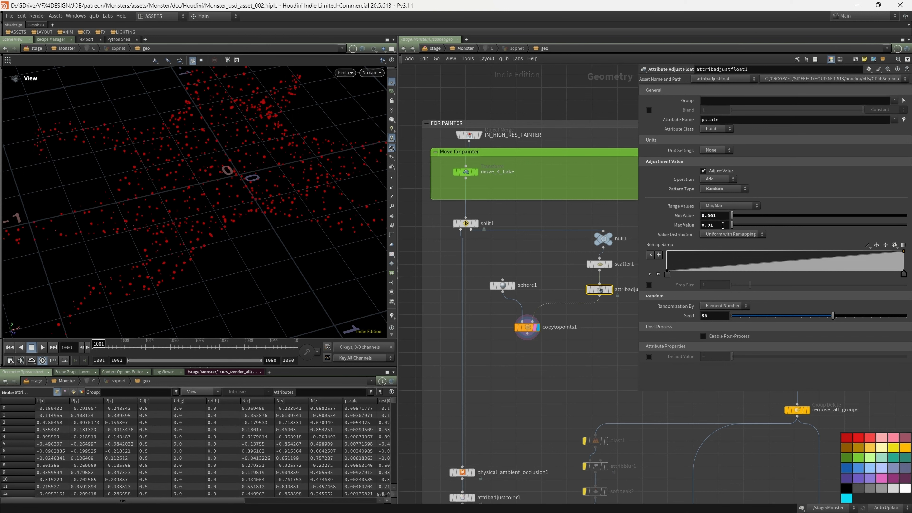
pyautogui.click(720, 228)
pyautogui.write('0.015')
pyautogui.press('Return')
pyautogui.moveTo(373, 190); pyautogui.dragTo(301, 148)
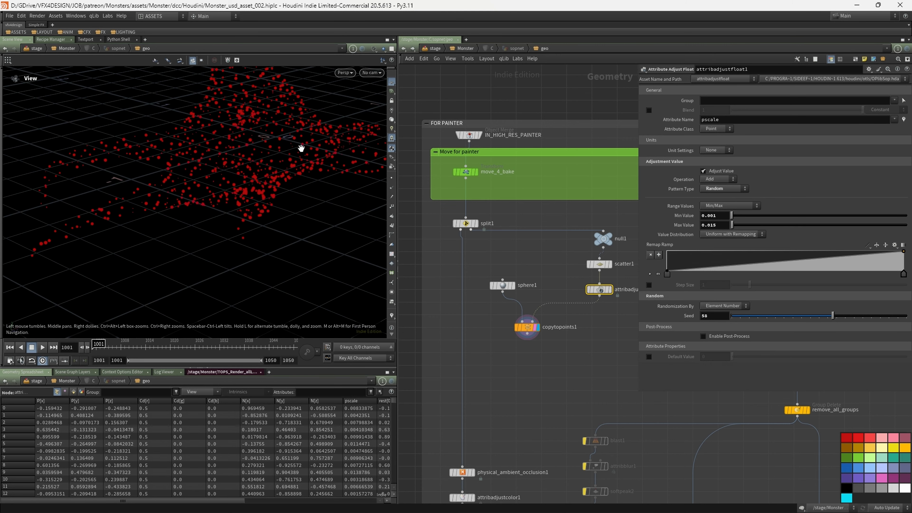
pyautogui.moveTo(636, 97); pyautogui.dragTo(695, 97)
pyautogui.moveTo(351, 180); pyautogui.dragTo(317, 191)
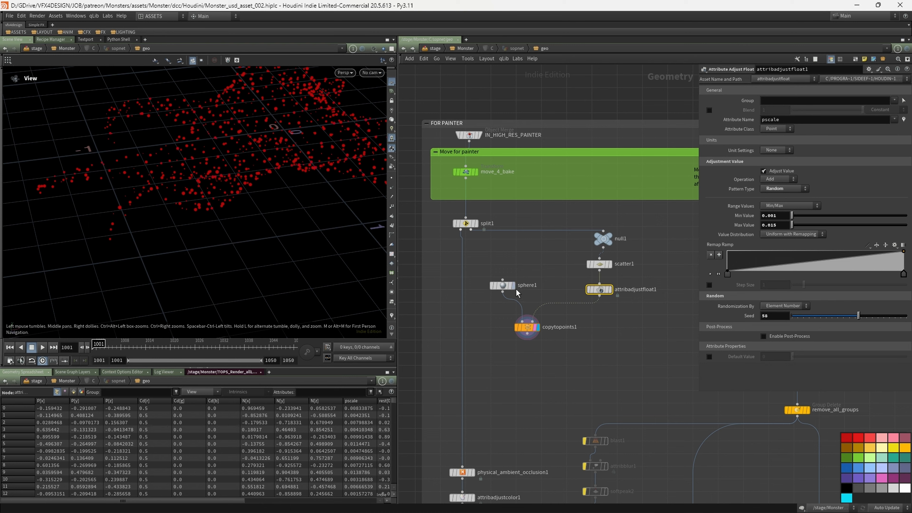
# Move the sphere and Copy to Points nodes closer to the scatter branch.
pyautogui.moveTo(505, 286); pyautogui.dragTo(544, 275)
pyautogui.moveTo(528, 328); pyautogui.dragTo(567, 324)
pyautogui.click(500, 287)
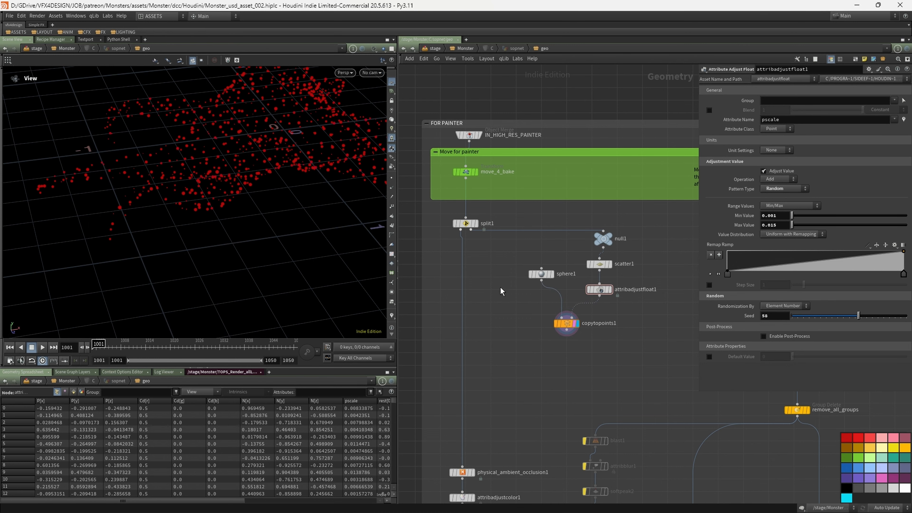
# Add a Merge node combining the fascia output of split1 with the copied spheres, and display the result shaded without wireframe.
pyautogui.press('Tab')
pyautogui.write('mer')
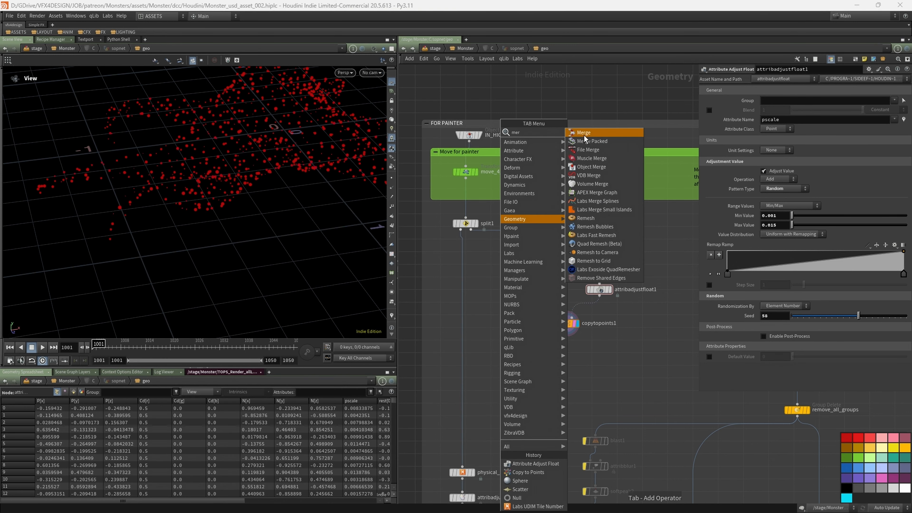
pyautogui.click(584, 135)
pyautogui.click(504, 305)
pyautogui.moveTo(466, 229); pyautogui.dragTo(504, 300)
pyautogui.moveTo(566, 330); pyautogui.dragTo(504, 300)
pyautogui.click(515, 305)
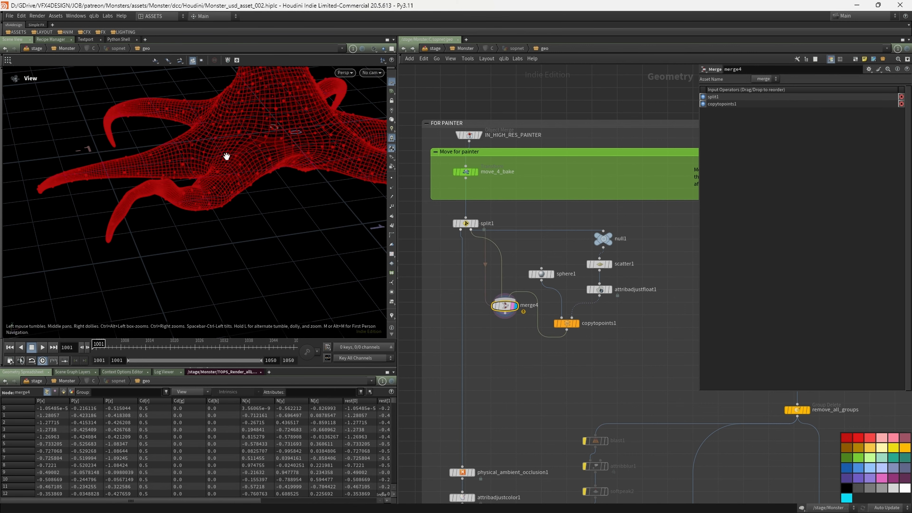
pyautogui.moveTo(226, 157); pyautogui.dragTo(258, 148, button='right')
pyautogui.moveTo(258, 147); pyautogui.dragTo(247, 196)
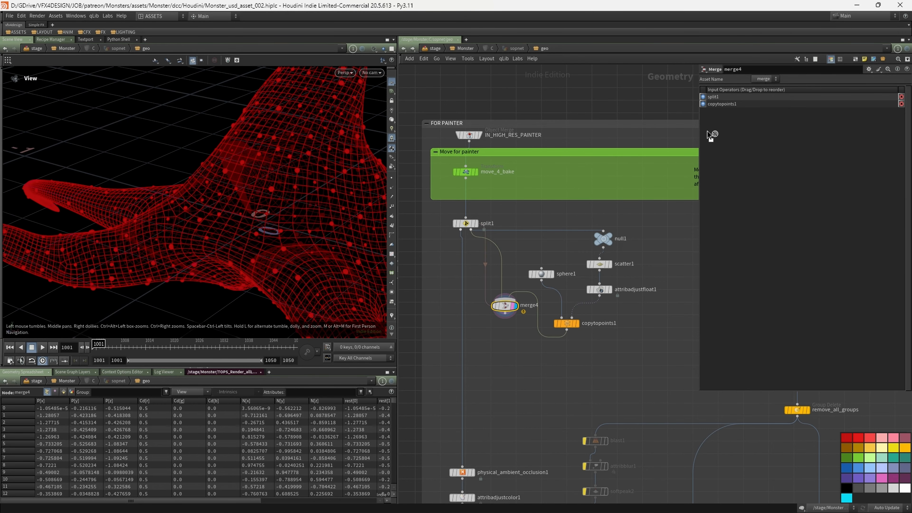
pyautogui.moveTo(698, 130); pyautogui.dragTo(769, 131)
pyautogui.moveTo(372, 194)
pyautogui.mouseDown()
pyautogui.moveTo(258, 170)
pyautogui.moveTo(236, 176)
pyautogui.moveTo(228, 153)
pyautogui.moveTo(238, 163)
pyautogui.moveTo(224, 158)
pyautogui.moveTo(228, 183)
pyautogui.moveTo(289, 180)
pyautogui.mouseUp()
pyautogui.press('w')
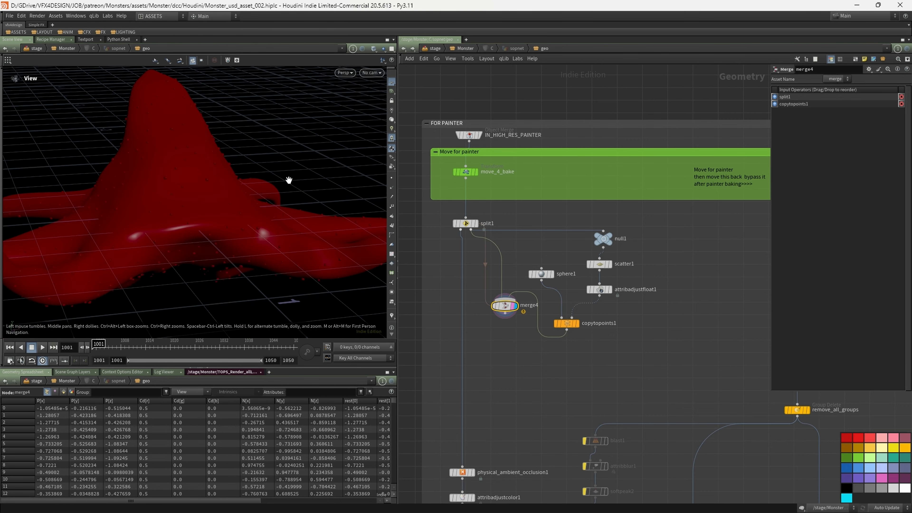
# Shift the null, scatter, sphere, Attribute Adjust Float and Copy to Points nodes up to make room around the merge.
pyautogui.moveTo(603, 239); pyautogui.dragTo(616, 217)
pyautogui.moveTo(599, 264); pyautogui.dragTo(616, 245)
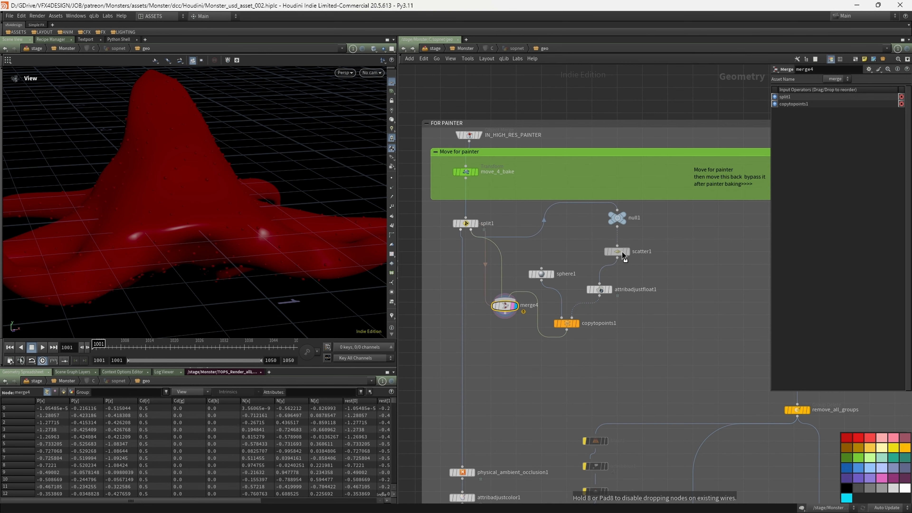
pyautogui.moveTo(543, 271); pyautogui.dragTo(558, 247)
pyautogui.moveTo(604, 289); pyautogui.dragTo(621, 272)
pyautogui.moveTo(573, 323); pyautogui.dragTo(602, 293)
pyautogui.moveTo(537, 349); pyautogui.dragTo(525, 335, button='middle')
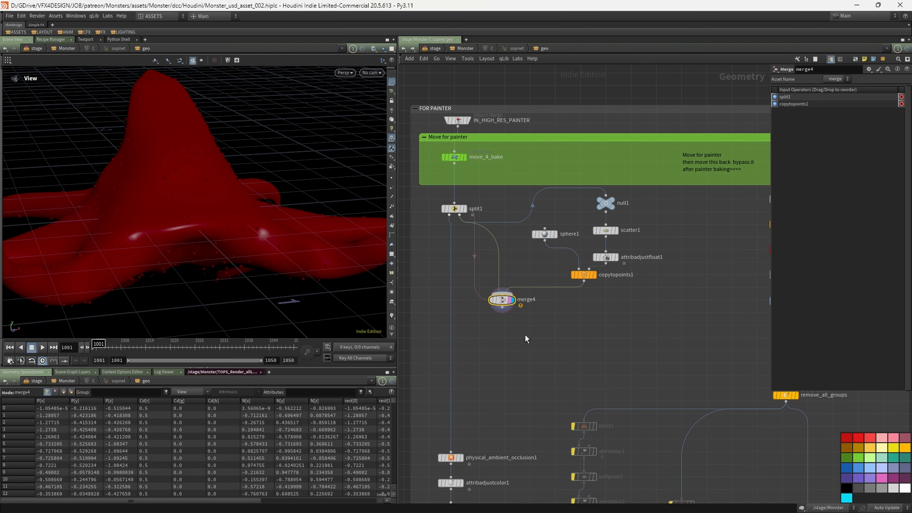
# Add a VDB from Polygons node below merge4, wire the merge into it and display it.
pyautogui.press('Tab')
pyautogui.write('vdbfr')
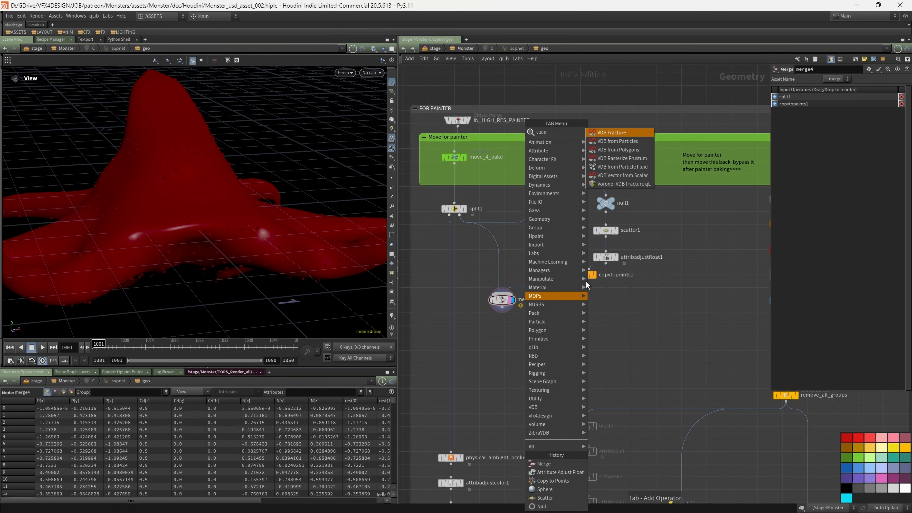
pyautogui.click(617, 149)
pyautogui.click(505, 331)
pyautogui.click(504, 326)
pyautogui.click(501, 307)
pyautogui.click(515, 330)
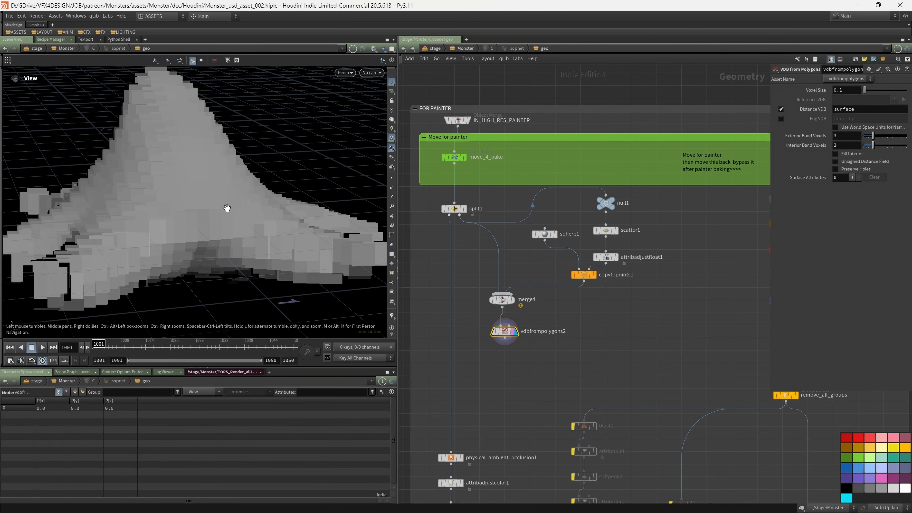
# Compare the VDB with the original fascia at null1, and set the VDB from Polygons voxel size to 0.005.
pyautogui.scroll(3, 257, 194)
pyautogui.scroll(-5, 257, 194)
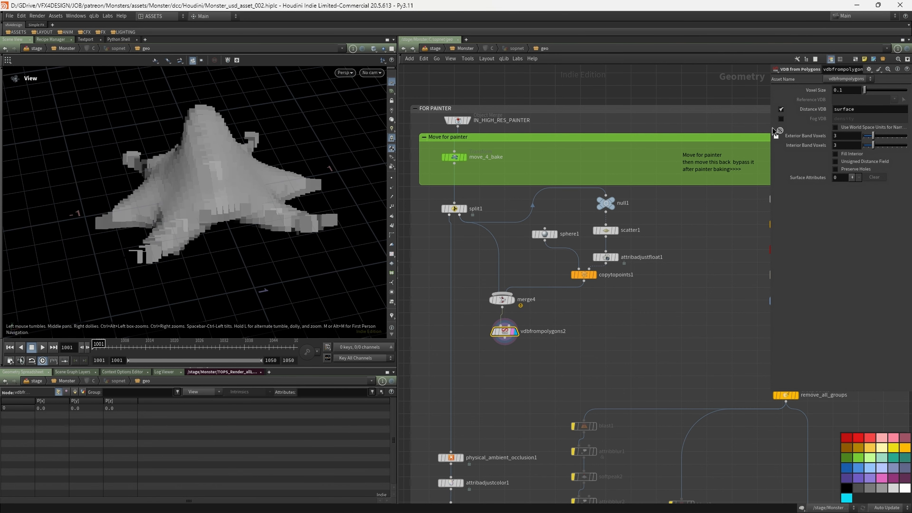
pyautogui.moveTo(770, 125); pyautogui.dragTo(667, 143)
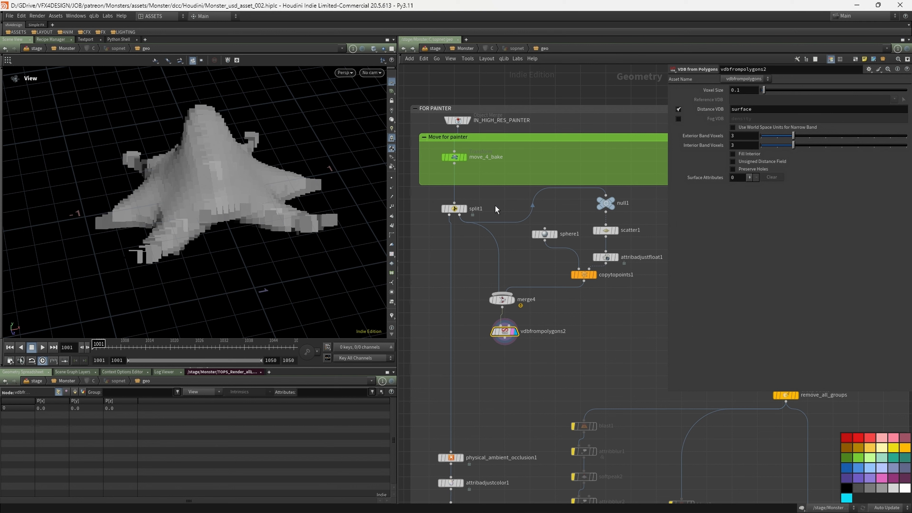
pyautogui.click(615, 204)
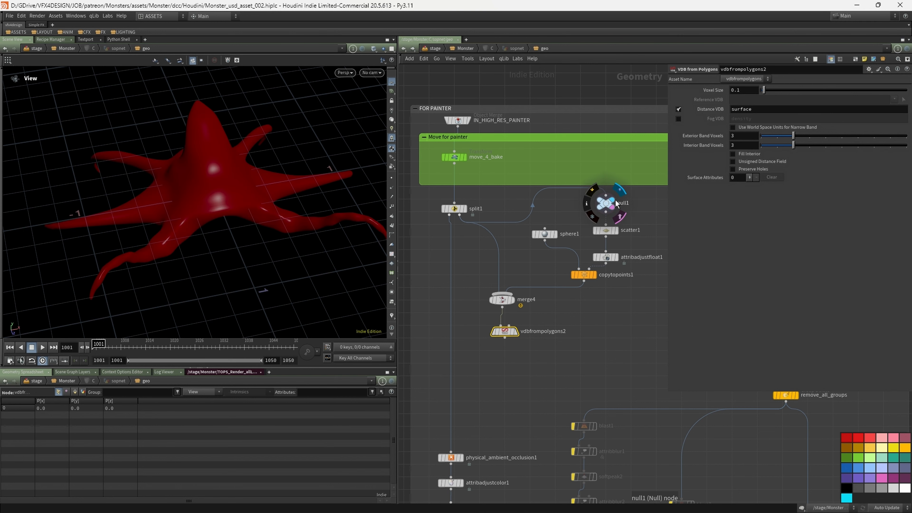
pyautogui.click(514, 331)
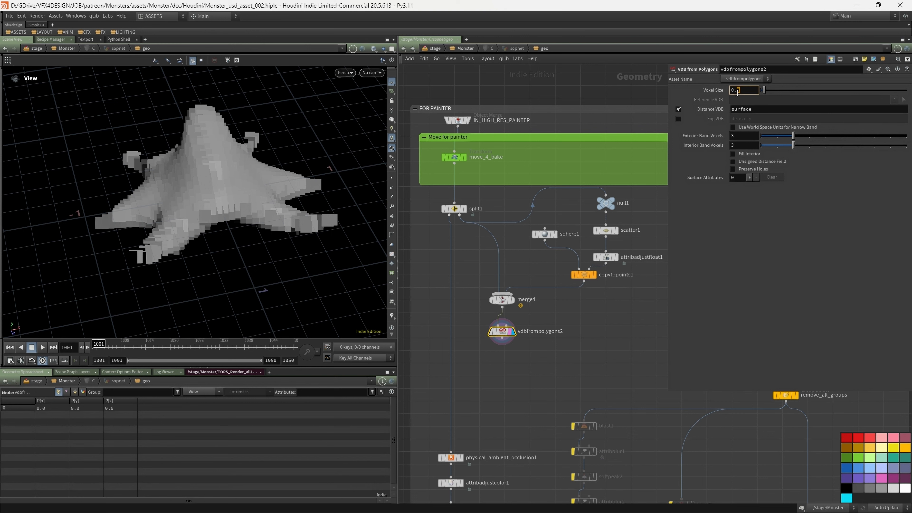
pyautogui.press('Return')
pyautogui.moveTo(305, 169); pyautogui.dragTo(410, 286)
pyautogui.moveTo(536, 338); pyautogui.dragTo(527, 304, button='middle')
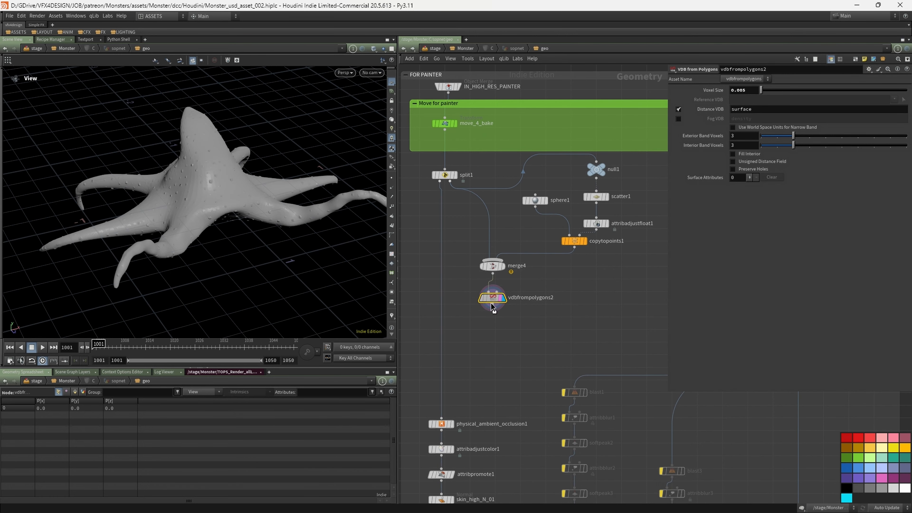
# Move the VDB from Polygons node slightly down and rename it vdbsdg.
pyautogui.moveTo(492, 301); pyautogui.dragTo(491, 308)
pyautogui.click(555, 301)
pyautogui.press('Tab')
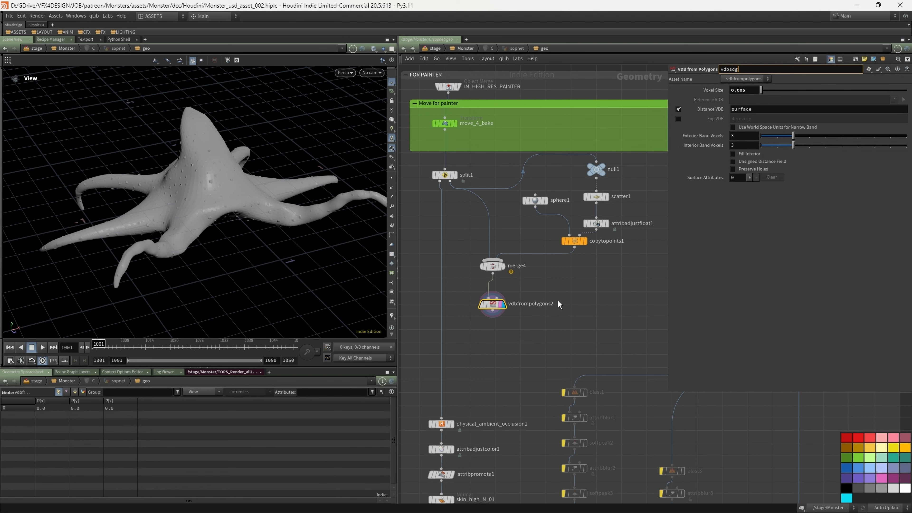
pyautogui.press('Return')
# Add a VDB Smooth SDF node after vdbsdg, display it and inspect the smoothed surface.
pyautogui.press('Tab')
pyautogui.write('vd')
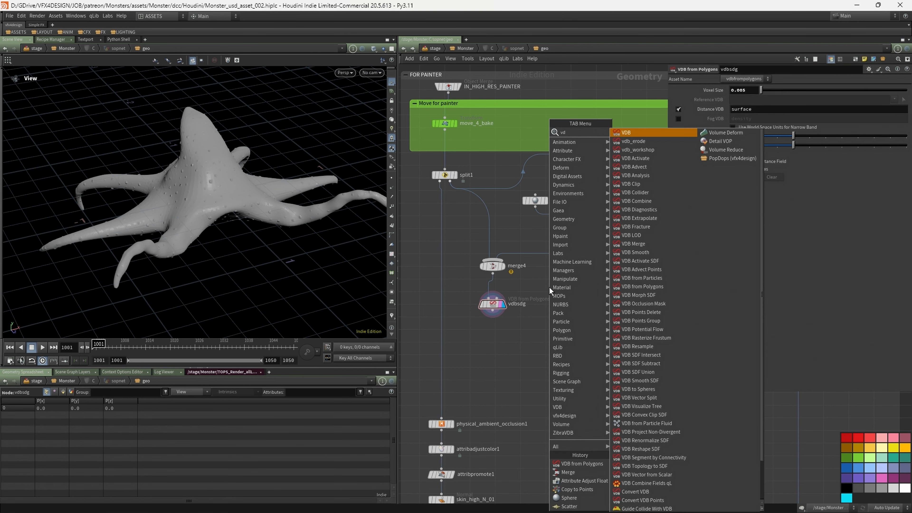
pyautogui.write('bsd')
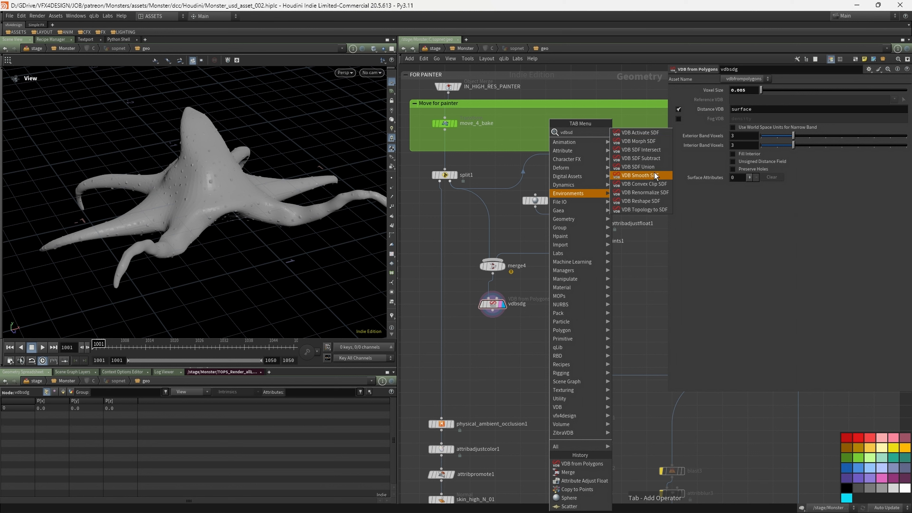
pyautogui.click(626, 177)
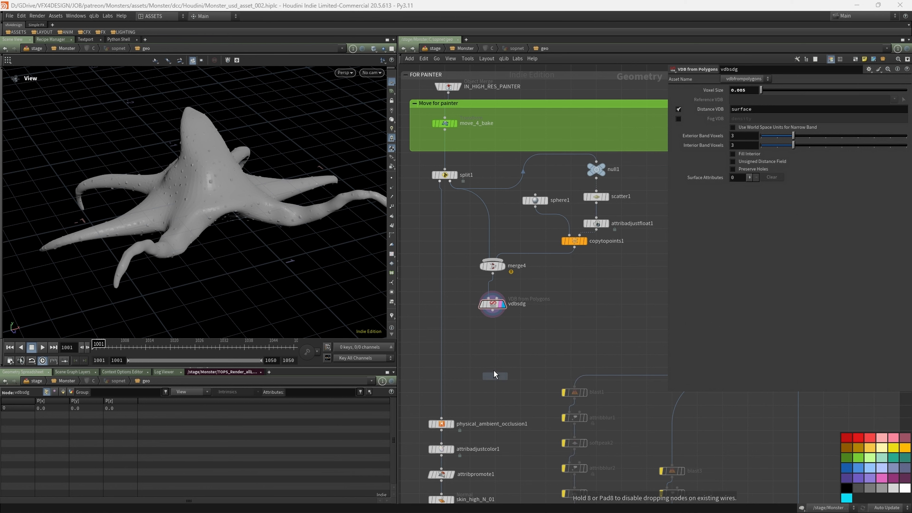
pyautogui.click(494, 325)
pyautogui.moveTo(492, 311); pyautogui.dragTo(491, 323)
pyautogui.click(508, 337)
pyautogui.click(508, 317)
pyautogui.moveTo(245, 154); pyautogui.dragTo(246, 173)
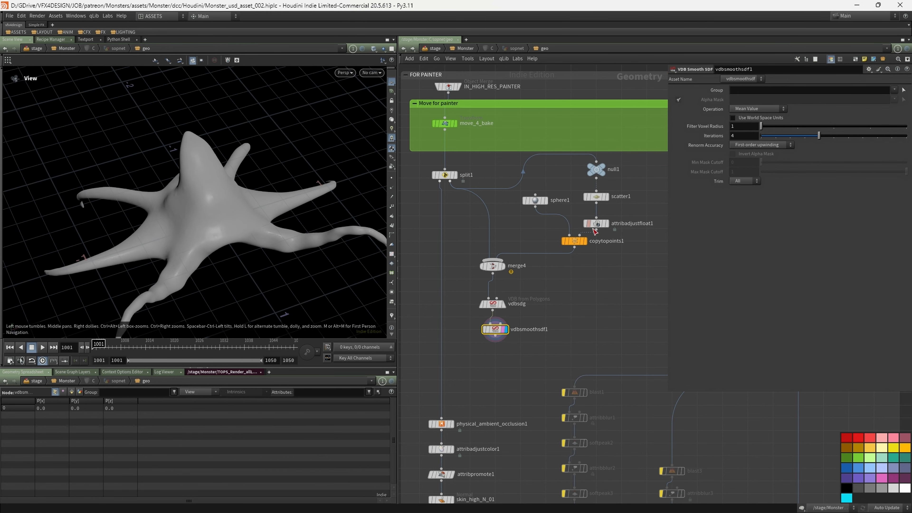
# Raise the scatter's Force Total Count to 1900.
pyautogui.moveTo(612, 265); pyautogui.dragTo(607, 265, button='middle')
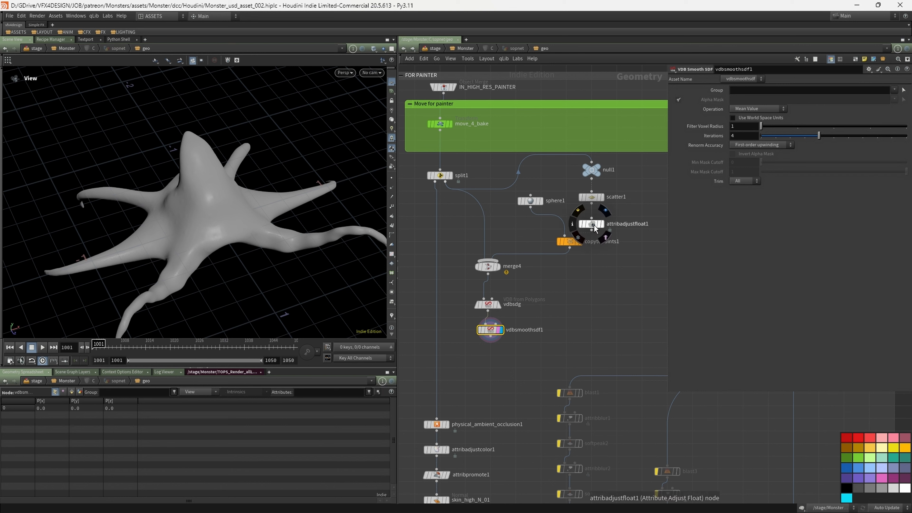
pyautogui.click(591, 197)
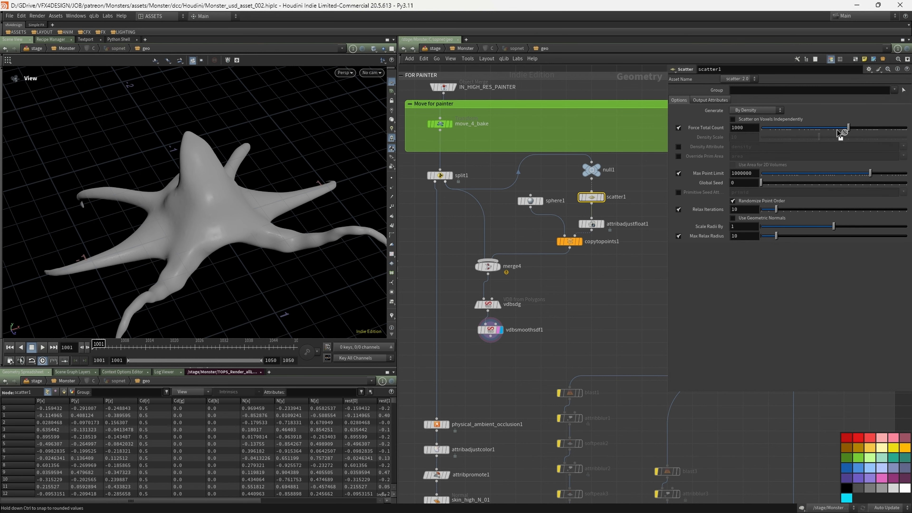
pyautogui.moveTo(857, 128); pyautogui.dragTo(861, 130)
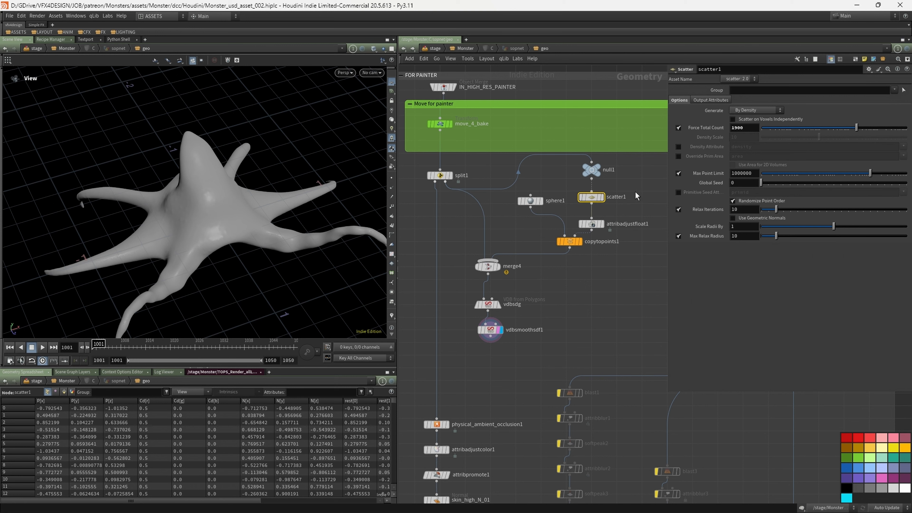
# Move the Attribute Adjust Float node closer to the scatter and set its pscale Max Value to 0.05.
pyautogui.moveTo(594, 223); pyautogui.dragTo(594, 215)
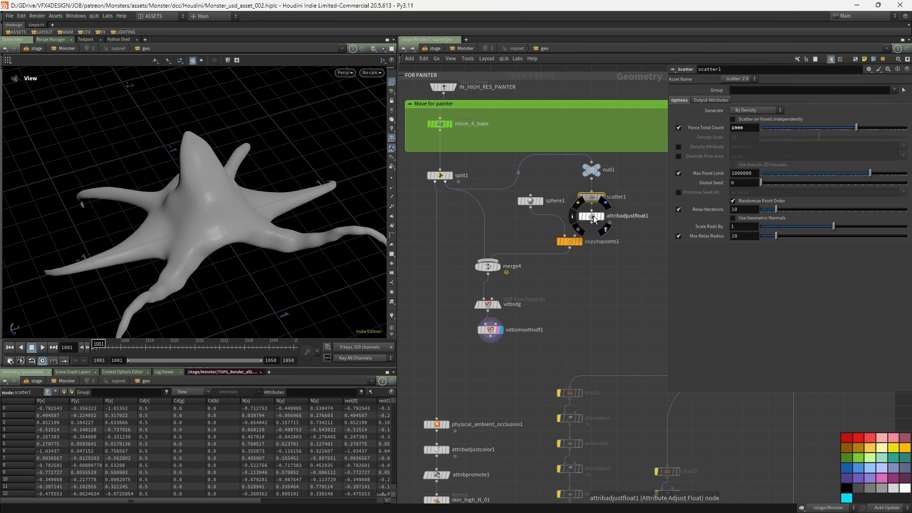
pyautogui.click(594, 220)
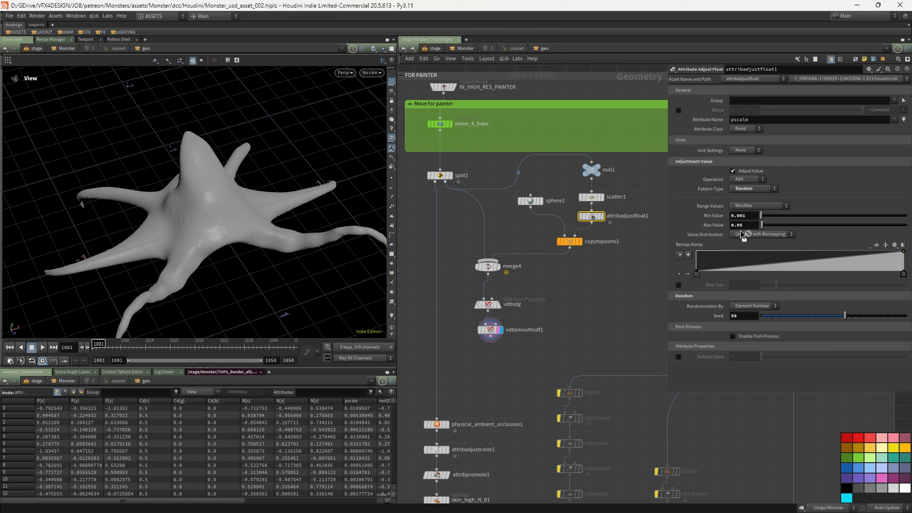
pyautogui.moveTo(219, 210); pyautogui.dragTo(219, 292)
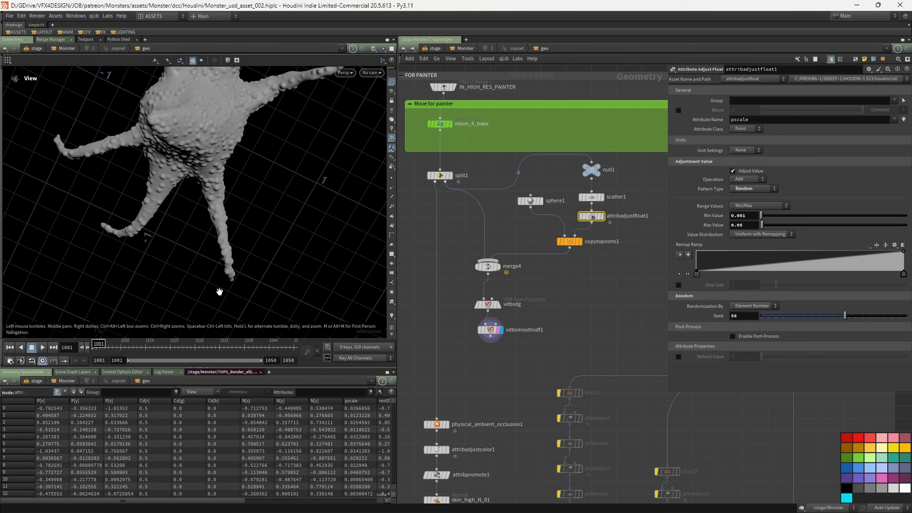
# Check the bumpy surface from another angle and save the scene file.
pyautogui.moveTo(664, 209); pyautogui.dragTo(700, 212)
pyautogui.scroll(-2, 599, 252)
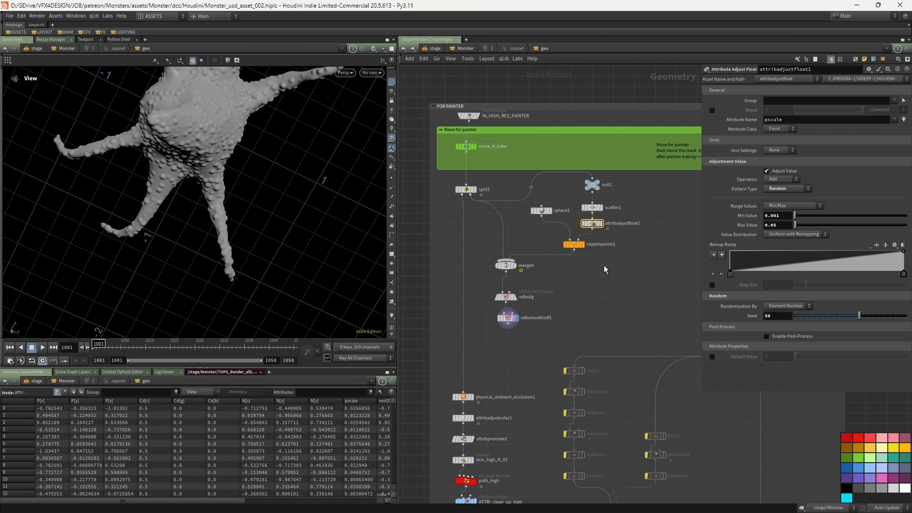
pyautogui.scroll(1, 603, 265)
pyautogui.moveTo(261, 189); pyautogui.dragTo(135, 148)
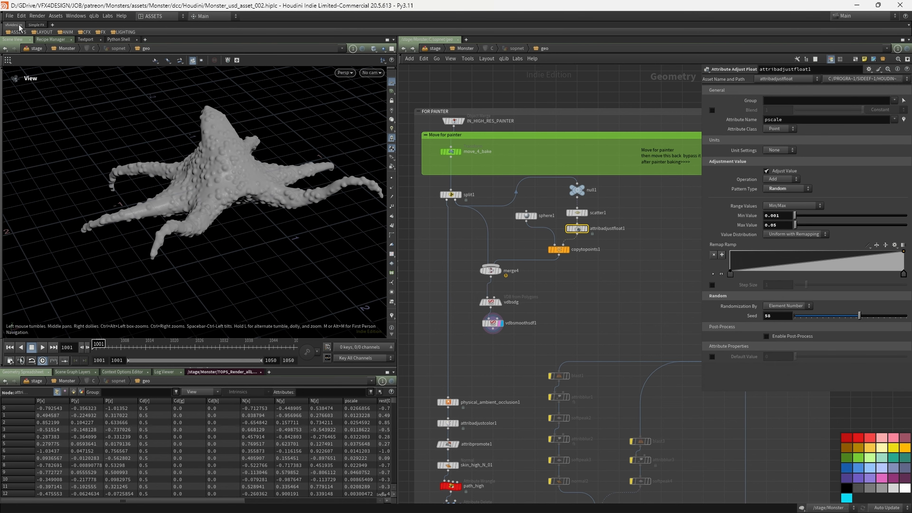
pyautogui.click(9, 16)
pyautogui.press('Escape')
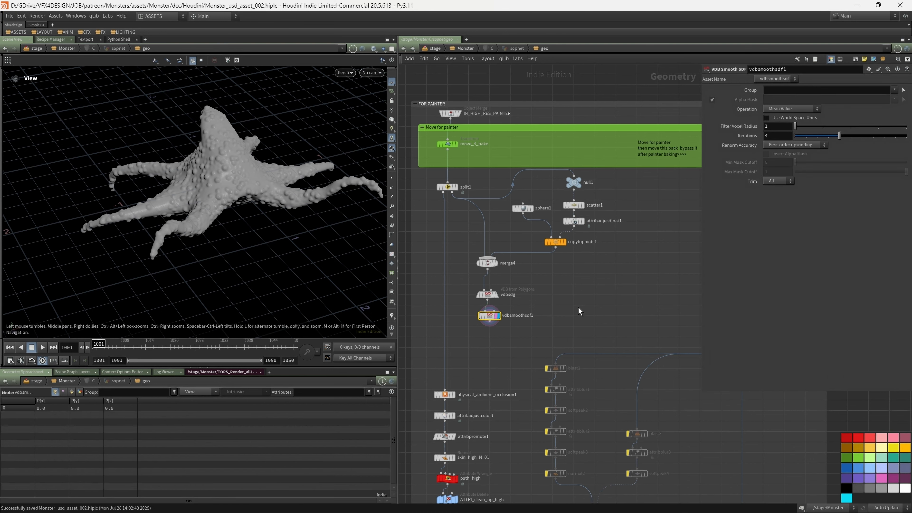
# Add a Convert VDB node set to Polygons, feed it from the VDB Smooth SDF node, display it and save the scene.
pyautogui.press('Tab')
pyautogui.write('vd')
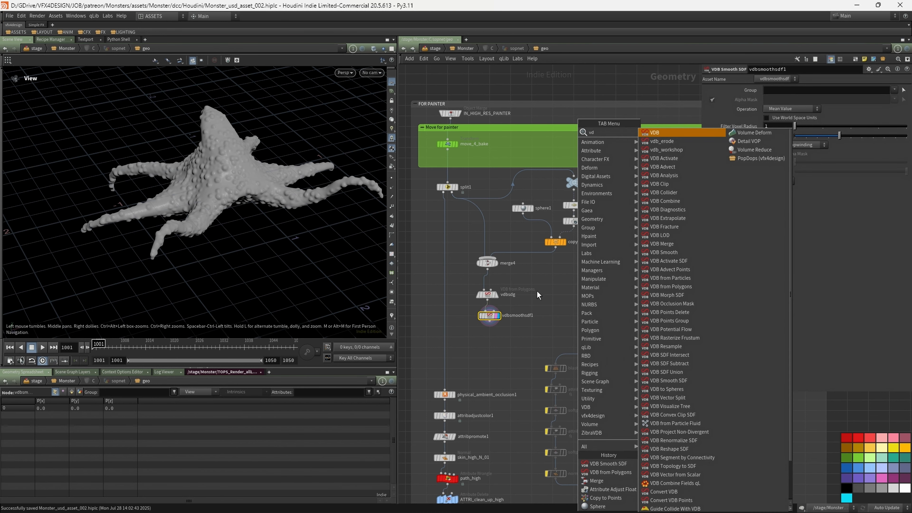
pyautogui.press('Escape')
pyautogui.press('Tab')
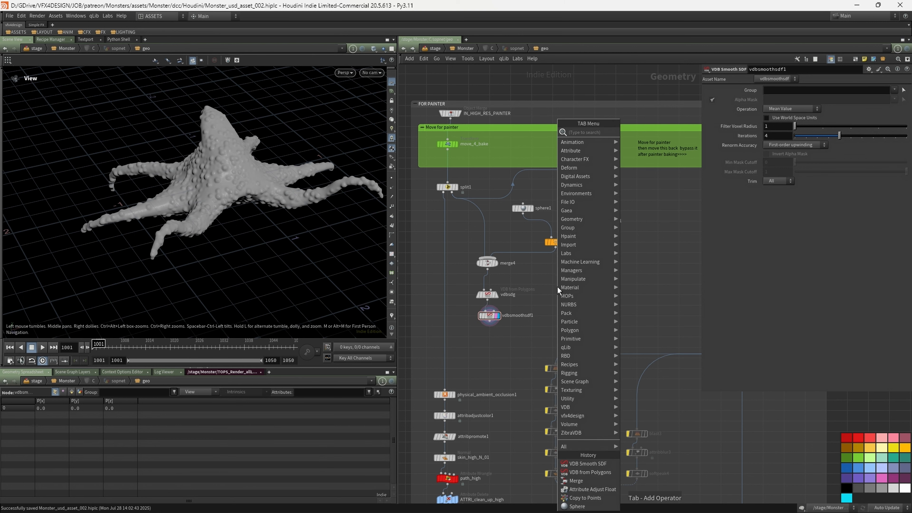
pyautogui.write('vdbc')
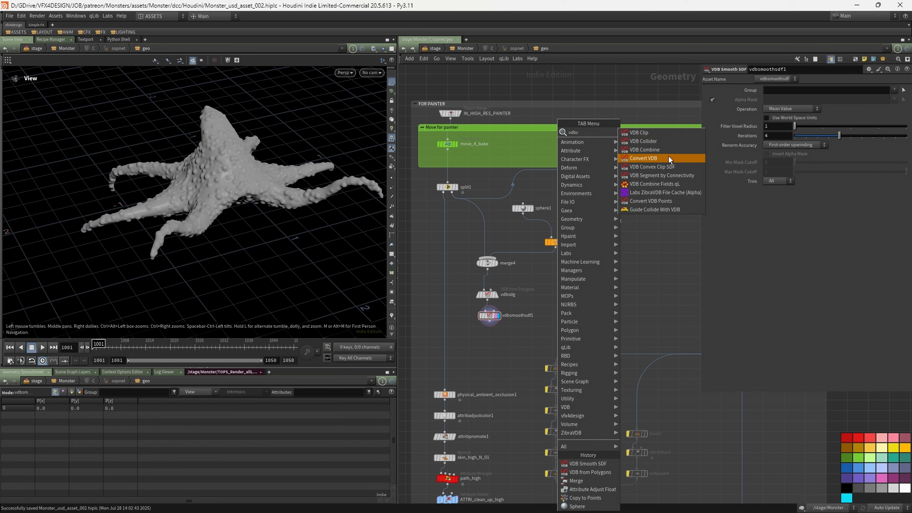
pyautogui.click(668, 158)
pyautogui.click(560, 333)
pyautogui.click(785, 100)
pyautogui.click(777, 125)
pyautogui.moveTo(489, 322); pyautogui.dragTo(560, 328)
pyautogui.click(569, 333)
pyautogui.moveTo(196, 186); pyautogui.dragTo(162, 162)
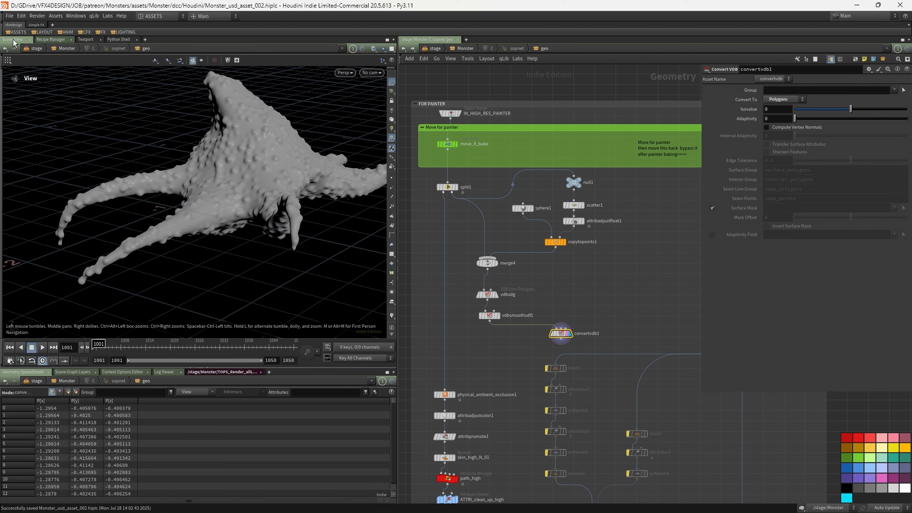
pyautogui.click(8, 16)
pyautogui.click(22, 62)
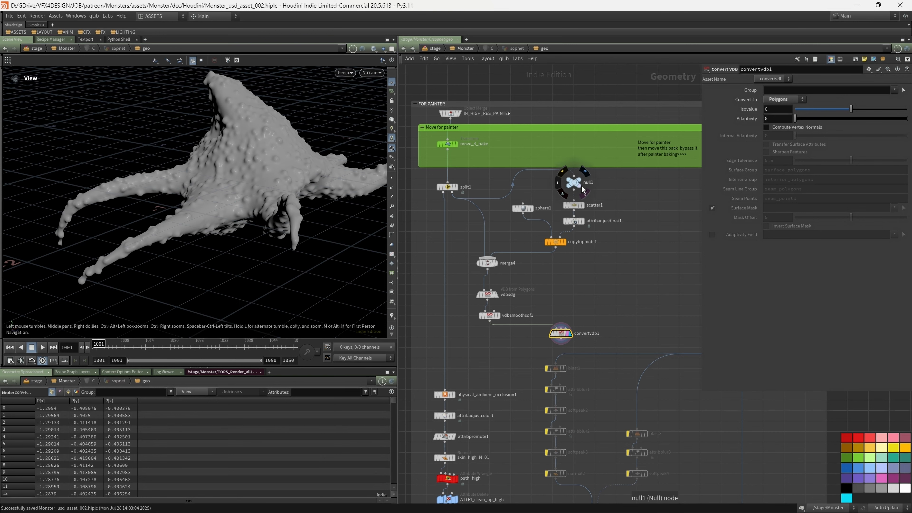
# Overlay null1 as a template for comparison and align the Convert VDB node directly below the VDB Smooth SDF node.
pyautogui.click(581, 191)
pyautogui.moveTo(76, 204); pyautogui.dragTo(68, 204)
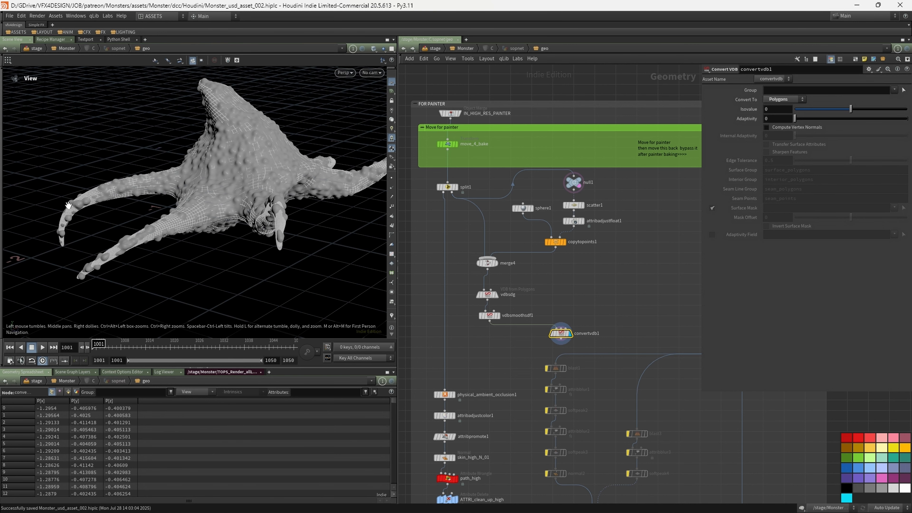
pyautogui.moveTo(560, 333); pyautogui.dragTo(489, 342)
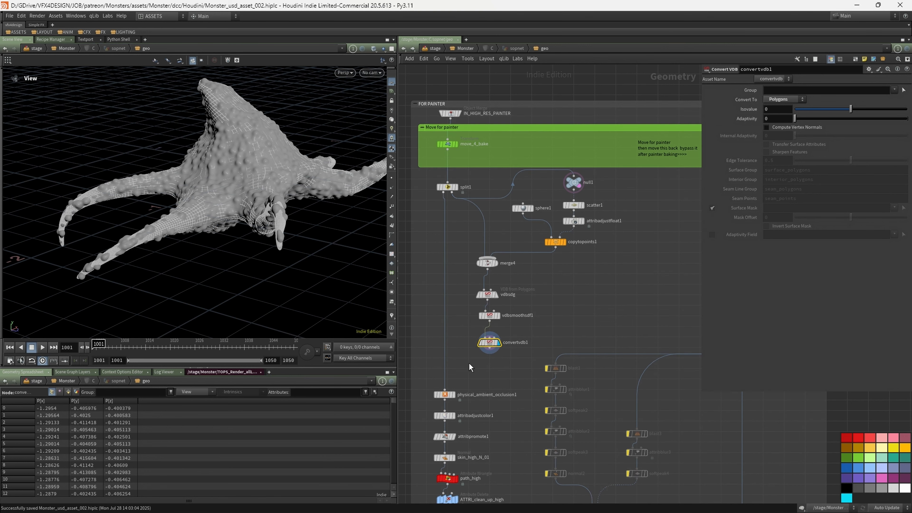
# Add a Merge node above physical_ambient_occlusion1, combine the split1 skin stream with convertvdb1 in it, and display the result.
pyautogui.press('Tab')
pyautogui.write('me')
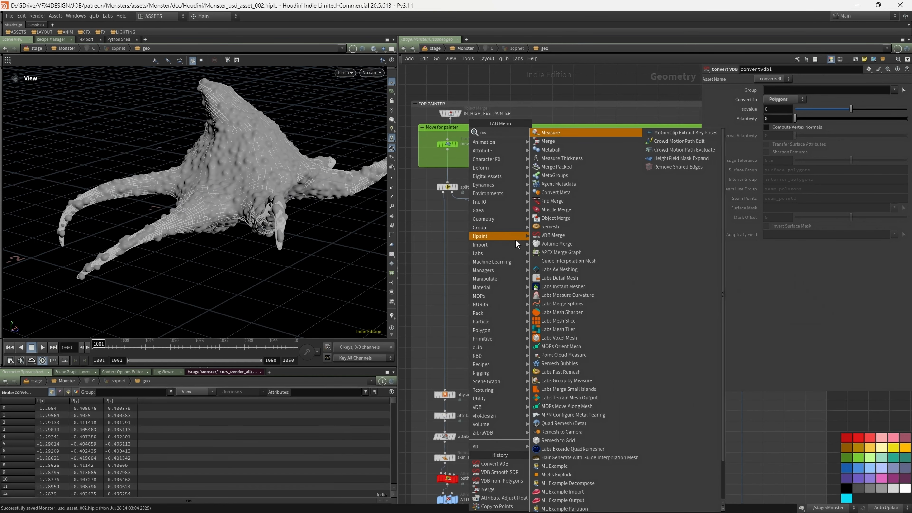
pyautogui.click(549, 141)
pyautogui.click(447, 359)
pyautogui.moveTo(490, 344)
pyautogui.mouseDown()
pyautogui.moveTo(510, 343)
pyautogui.moveTo(488, 339)
pyautogui.mouseUp()
pyautogui.moveTo(487, 342); pyautogui.dragTo(449, 355)
pyautogui.click(455, 360)
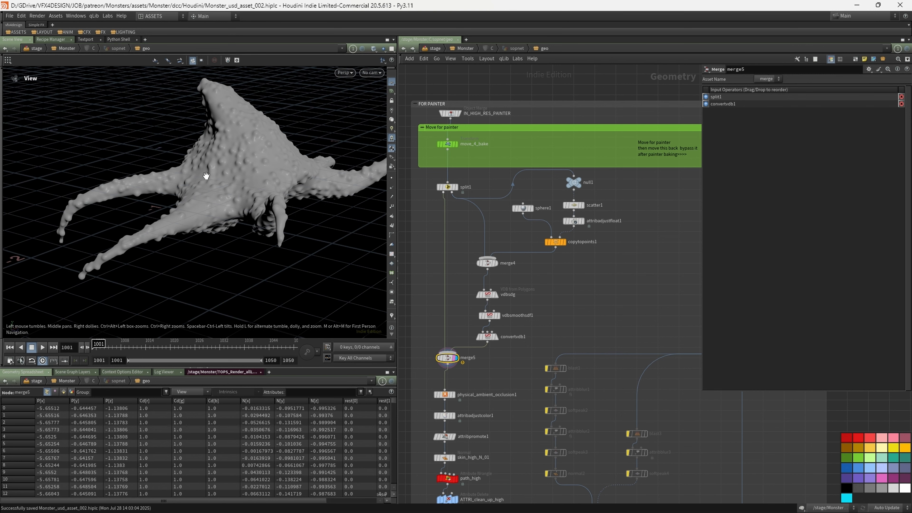
# Inspect the merged bumpy monster from several angles and distances, and save the scene file.
pyautogui.moveTo(213, 129); pyautogui.dragTo(239, 166)
pyautogui.moveTo(299, 231); pyautogui.dragTo(193, 225)
pyautogui.moveTo(253, 196); pyautogui.dragTo(112, 228, button='right')
pyautogui.moveTo(112, 228); pyautogui.dragTo(141, 254)
pyautogui.moveTo(141, 253); pyautogui.dragTo(207, 227, button='middle')
pyautogui.moveTo(334, 147); pyautogui.dragTo(187, 194, button='middle')
pyautogui.moveTo(187, 194); pyautogui.dragTo(329, 152, button='right')
pyautogui.moveTo(206, 216); pyautogui.dragTo(216, 195, button='middle')
pyautogui.moveTo(221, 182); pyautogui.dragTo(220, 215)
pyautogui.moveTo(220, 215); pyautogui.dragTo(164, 216, button='right')
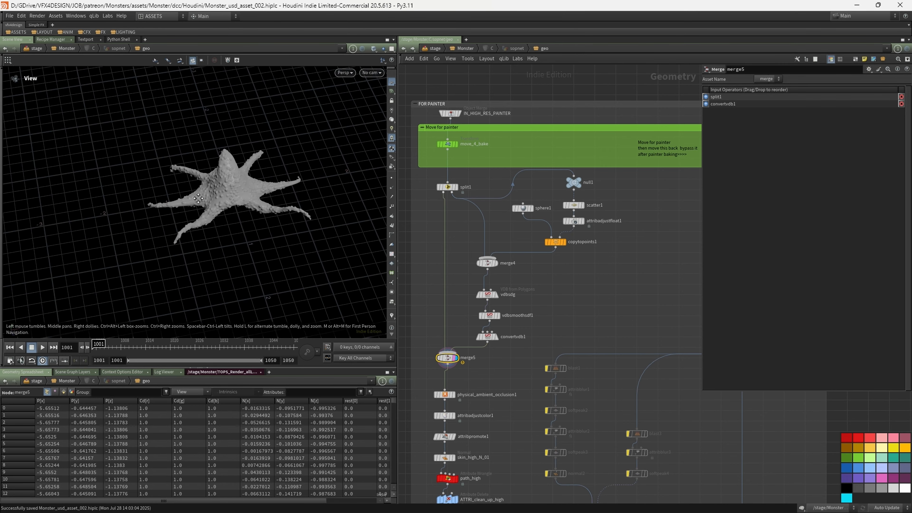
pyautogui.moveTo(163, 198); pyautogui.dragTo(234, 189, button='middle')
pyautogui.moveTo(234, 189); pyautogui.dragTo(249, 195)
pyautogui.moveTo(293, 151); pyautogui.dragTo(254, 161, button='middle')
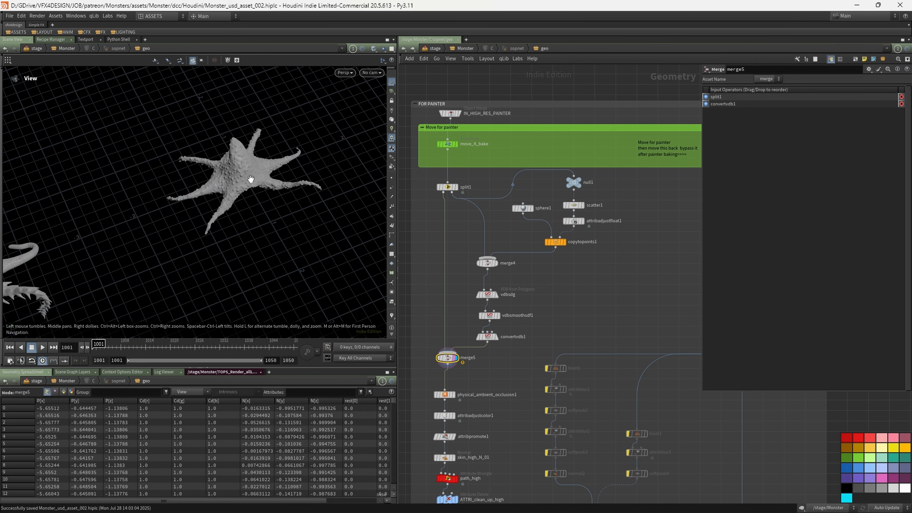
pyautogui.moveTo(251, 179); pyautogui.dragTo(245, 164)
pyautogui.click(9, 16)
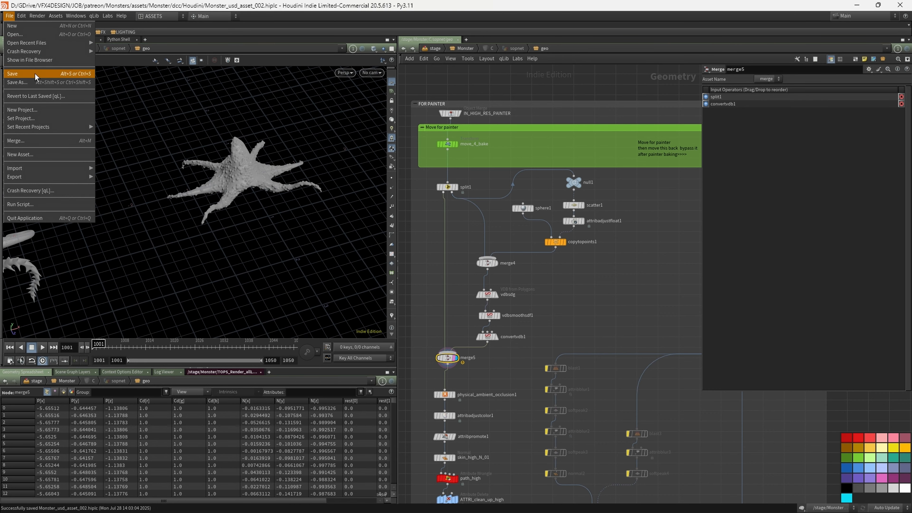
pyautogui.click(21, 71)
# Display the remove_all_groups node in the low-res branch and view the smooth low-res monster.
pyautogui.moveTo(100, 231); pyautogui.dragTo(202, 197, button='middle')
pyautogui.moveTo(97, 218); pyautogui.dragTo(224, 184, button='right')
pyautogui.moveTo(224, 184); pyautogui.dragTo(173, 224, button='middle')
pyautogui.moveTo(645, 281); pyautogui.dragTo(488, 204, button='middle')
pyautogui.moveTo(553, 394); pyautogui.dragTo(514, 275, button='middle')
pyautogui.scroll(2, 526, 196)
pyautogui.click(516, 128)
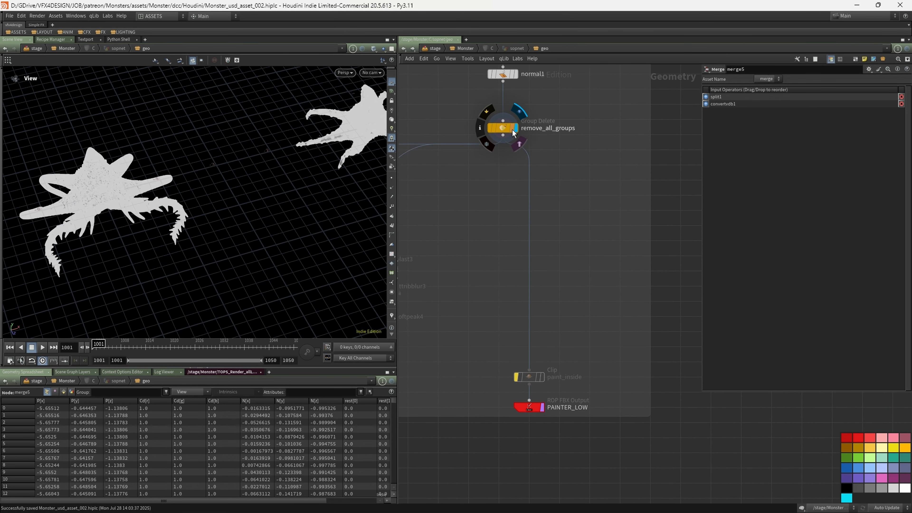
pyautogui.moveTo(255, 160); pyautogui.dragTo(198, 179, button='middle')
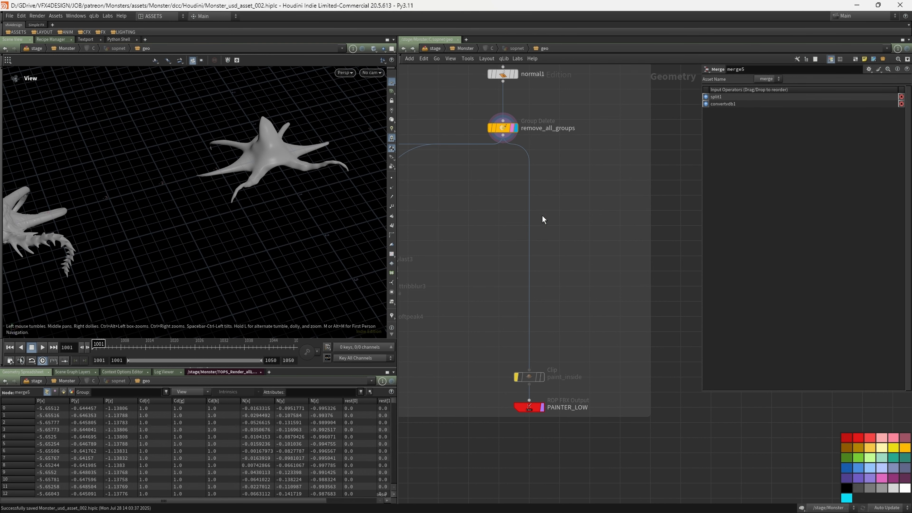
# Widen the network view to show the whole FOR PAINTER setup and save the scene file.
pyautogui.scroll(-6, 543, 220)
pyautogui.moveTo(533, 166); pyautogui.dragTo(568, 219, button='middle')
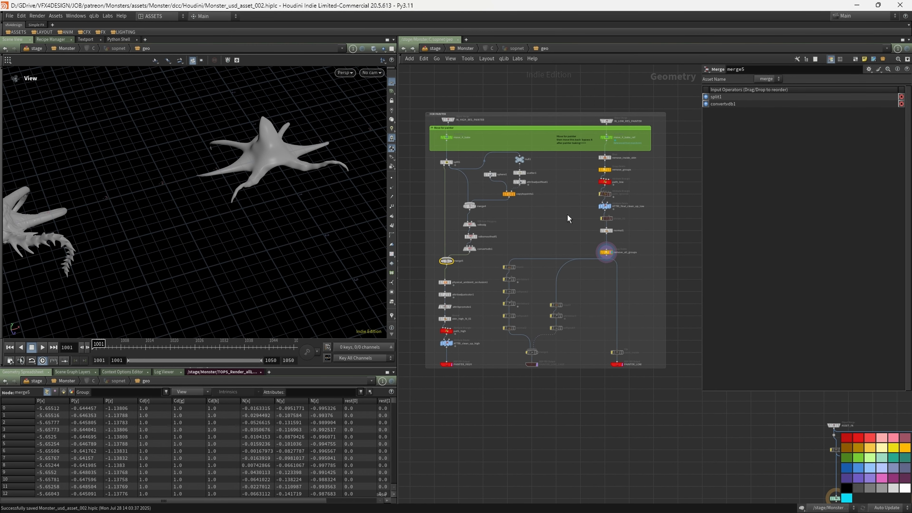
pyautogui.moveTo(698, 217); pyautogui.dragTo(748, 218)
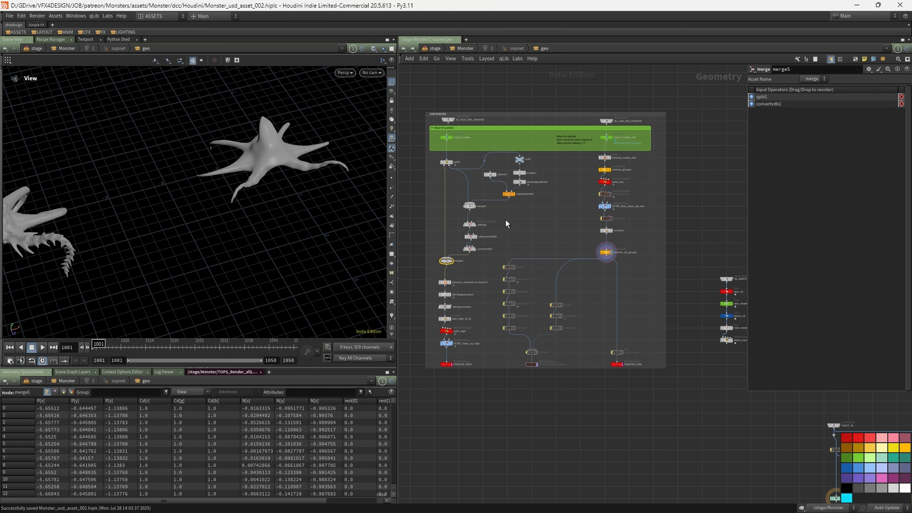
pyautogui.click(10, 17)
pyautogui.click(45, 76)
# Space out copytopoints1, scatter1 and attribadjustfloat1 below null1 in the sphere branch.
pyautogui.scroll(6, 524, 203)
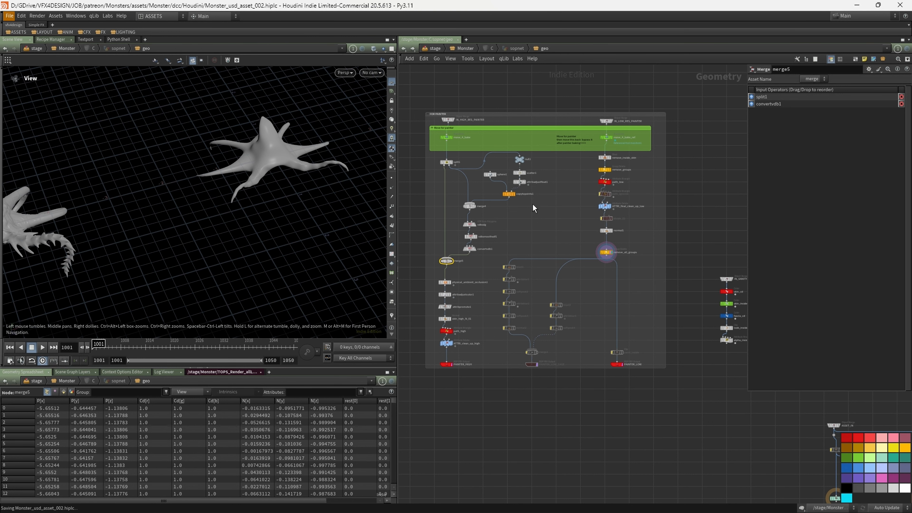
pyautogui.moveTo(522, 203); pyautogui.dragTo(526, 230)
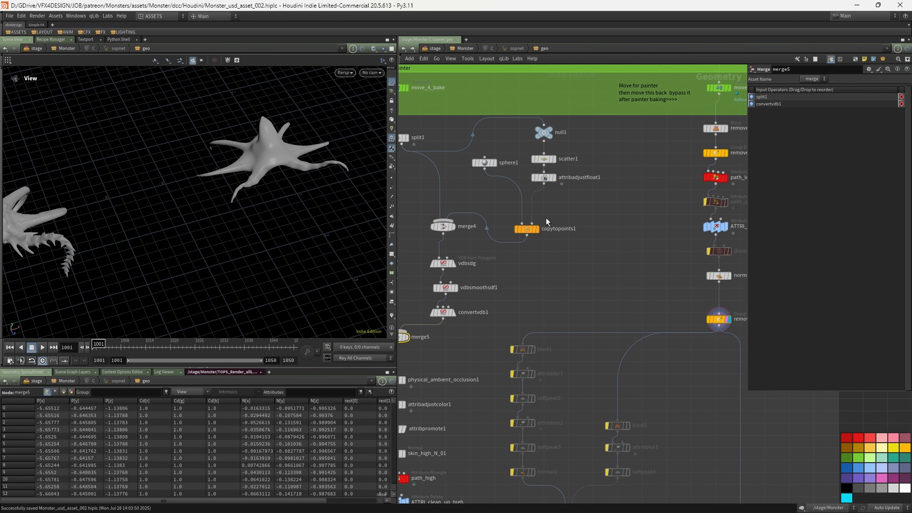
pyautogui.moveTo(532, 183); pyautogui.dragTo(526, 213, button='middle')
pyautogui.moveTo(535, 209); pyautogui.dragTo(539, 234)
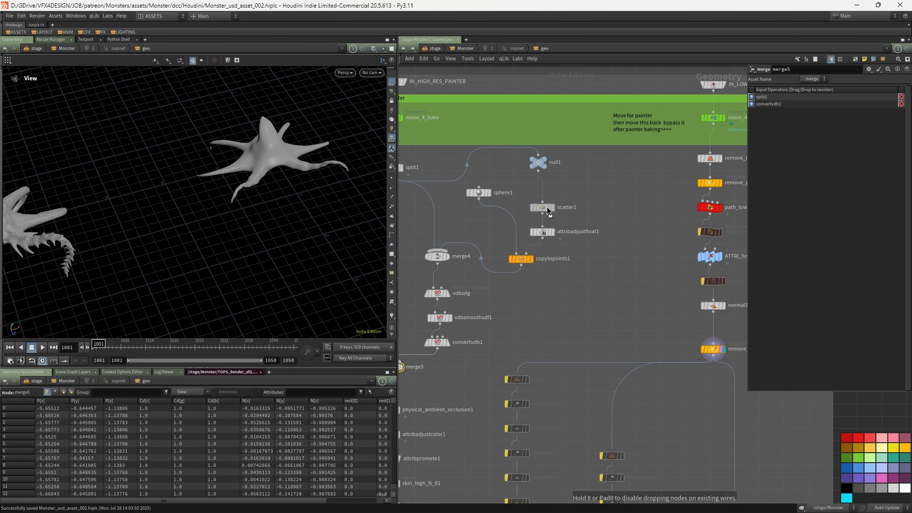
pyautogui.moveTo(541, 189); pyautogui.dragTo(544, 189)
pyautogui.moveTo(543, 232); pyautogui.dragTo(543, 214)
pyautogui.moveTo(591, 241); pyautogui.dragTo(577, 233, button='middle')
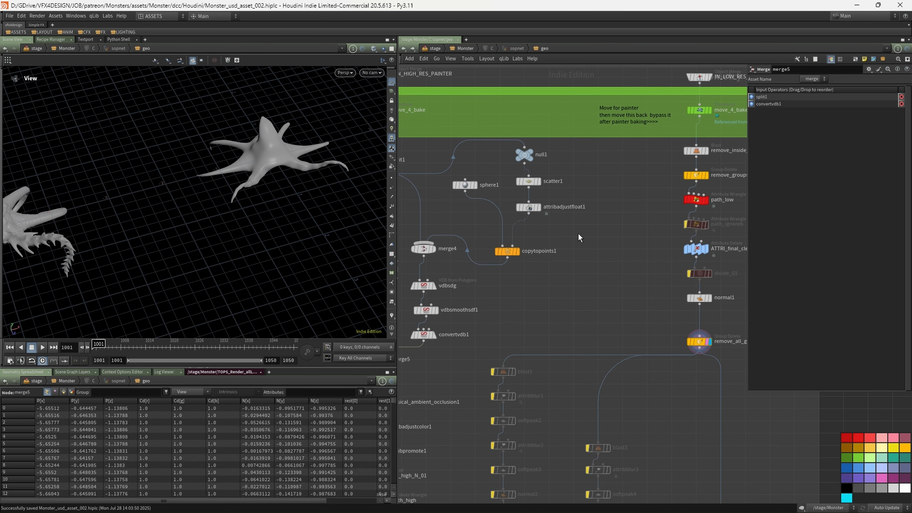
# Display the copytopoints1 spheres, and move merge4 down and copytopoints1 up so the branch flows downward.
pyautogui.click(517, 252)
pyautogui.moveTo(316, 220); pyautogui.dragTo(320, 159, button='right')
pyautogui.moveTo(258, 175); pyautogui.dragTo(156, 221)
pyautogui.moveTo(426, 250); pyautogui.dragTo(427, 273)
pyautogui.moveTo(506, 251); pyautogui.dragTo(488, 241)
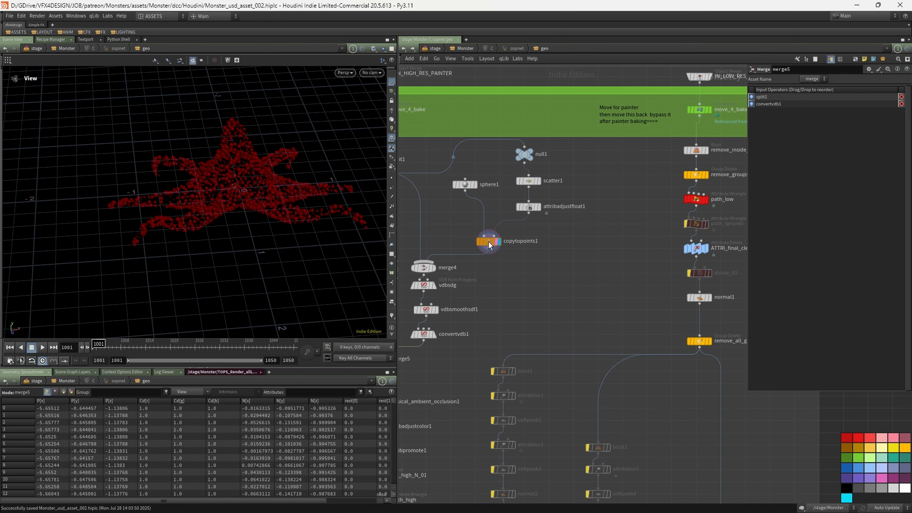
# Display null1 and select it to show the plain fascia surface.
pyautogui.click(530, 149)
pyautogui.moveTo(574, 160); pyautogui.dragTo(551, 183, button='middle')
pyautogui.click(499, 176)
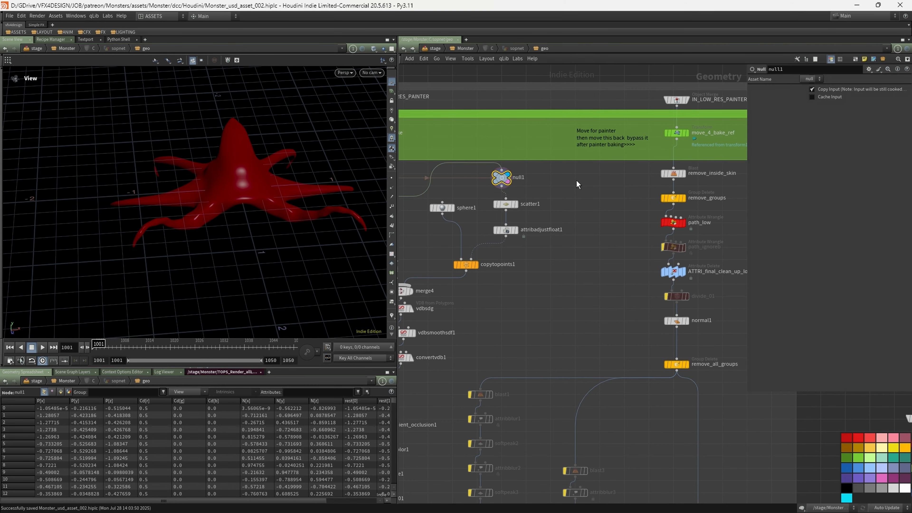
pyautogui.press('Tab')
pyautogui.write('at')
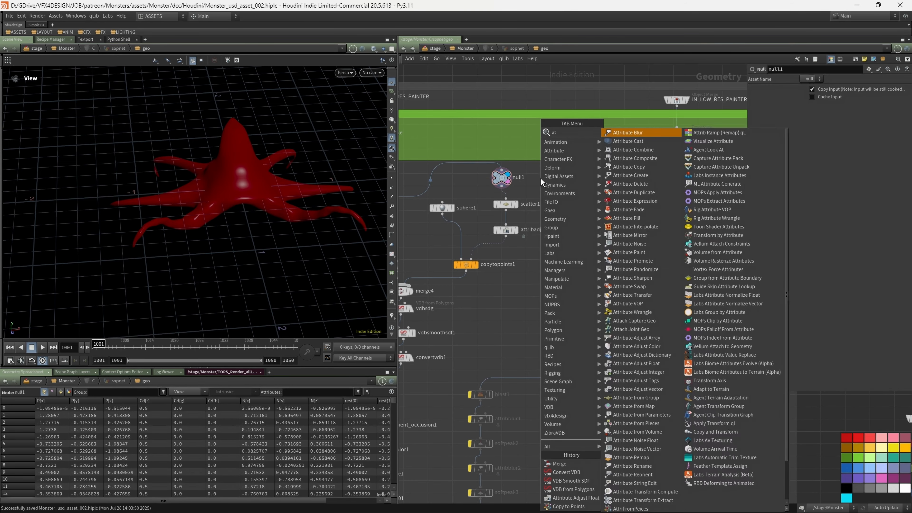
pyautogui.write('rad')
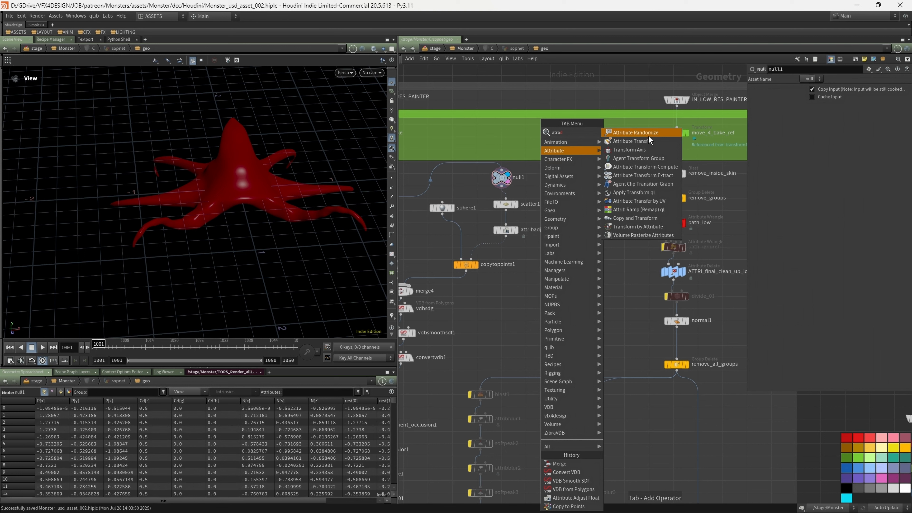
pyautogui.click(528, 185)
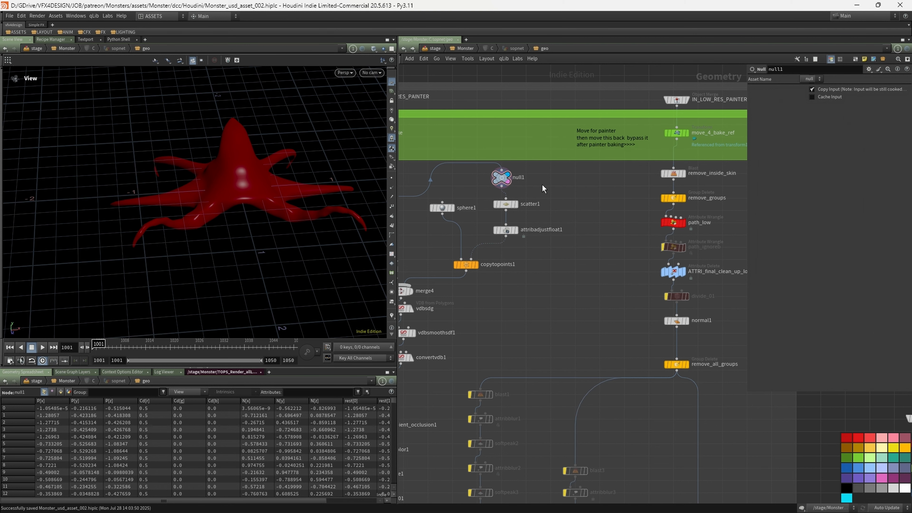
# Add a Labs Calculate Thickness node beside scatter1 and feed it from null1.
pyautogui.press('Tab')
pyautogui.write('thic')
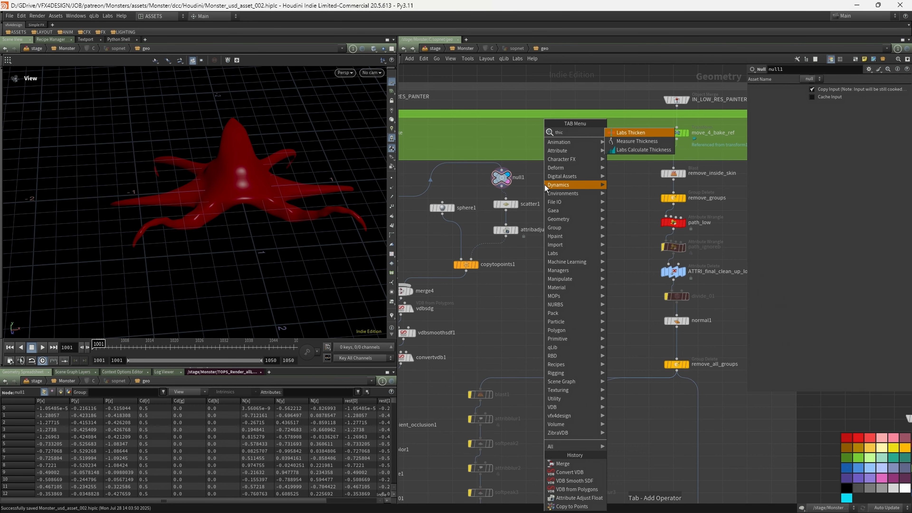
pyautogui.write('k')
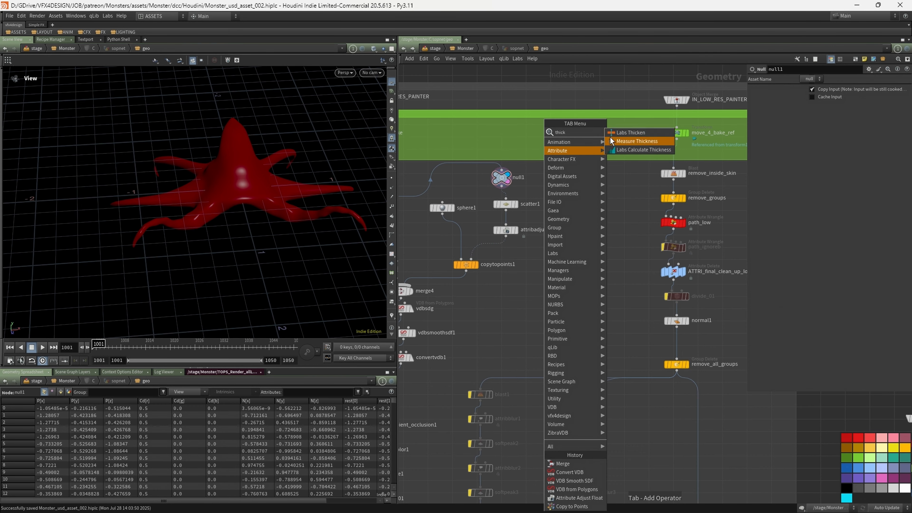
pyautogui.click(645, 142)
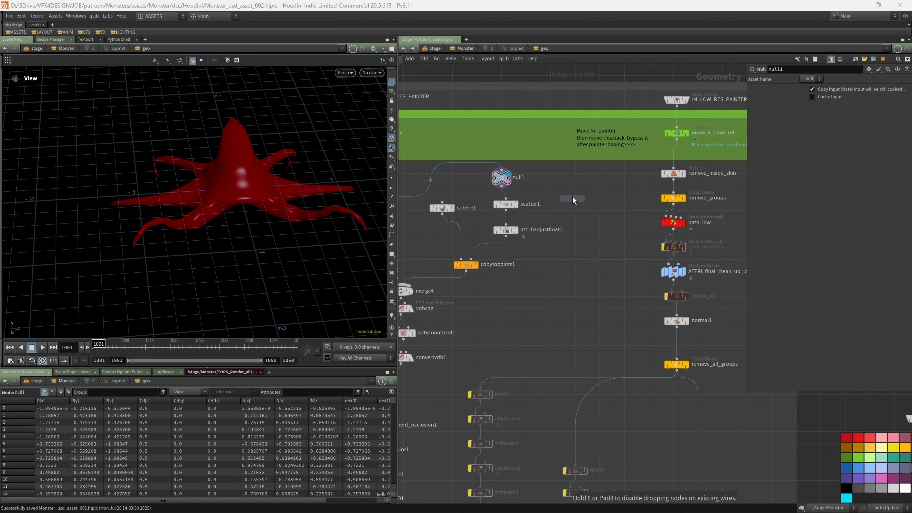
pyautogui.click(573, 199)
pyautogui.moveTo(501, 187); pyautogui.dragTo(578, 192)
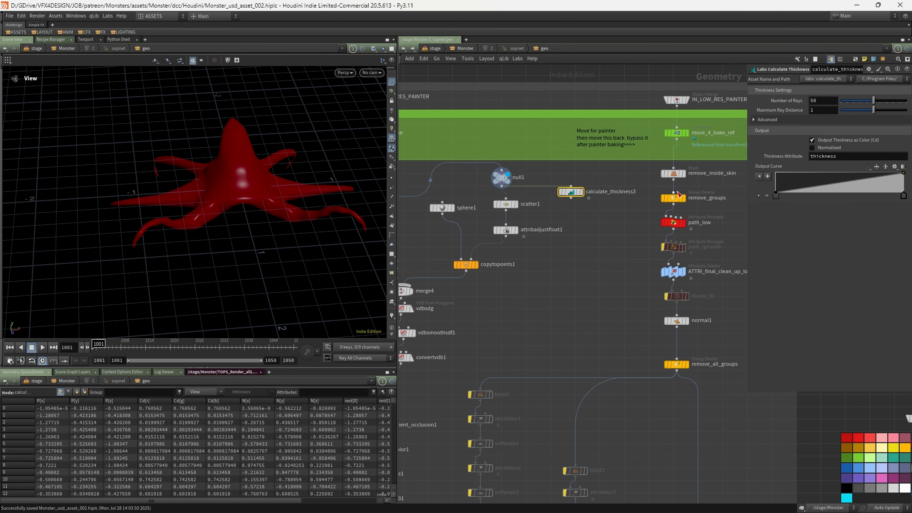
# Display the thickness node, name its Thickness Attribute pscale, enable Normalized and disable Output Thickness as Color.
pyautogui.moveTo(745, 147); pyautogui.dragTo(661, 147)
pyautogui.click(754, 156)
pyautogui.write('pscale')
pyautogui.press('Return')
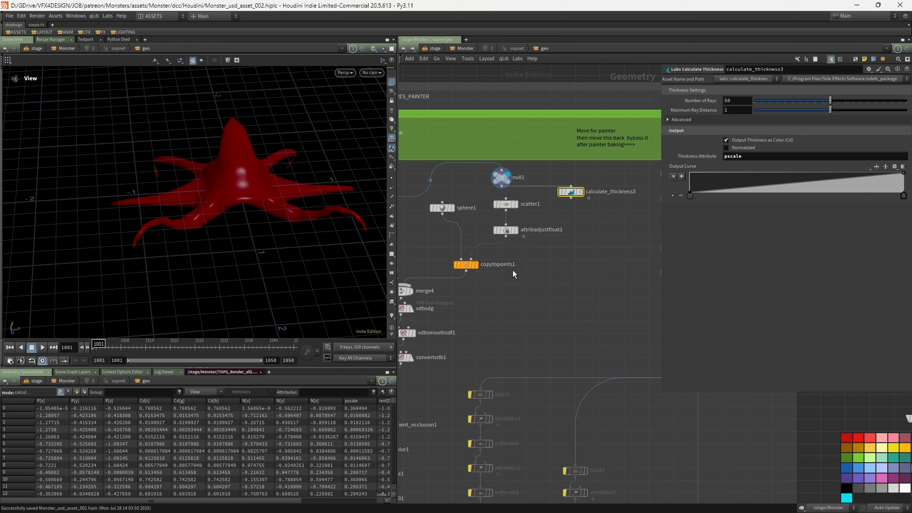
pyautogui.click(582, 192)
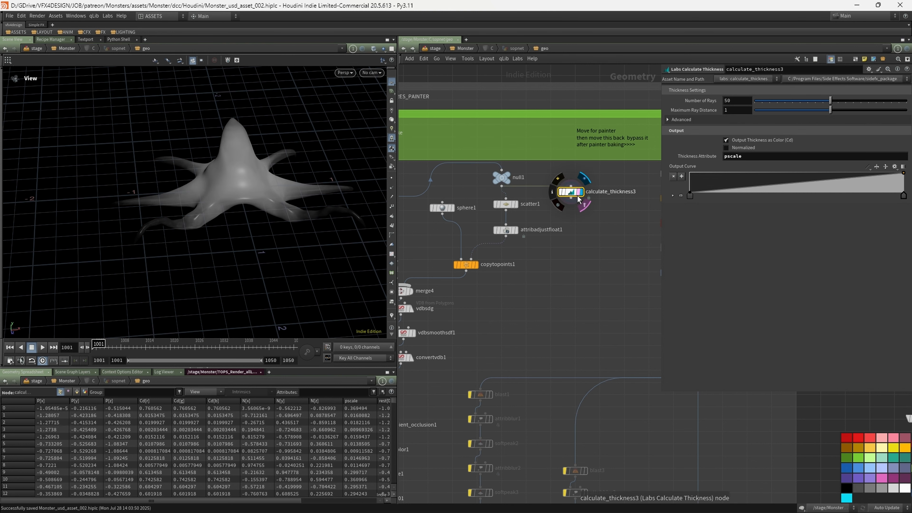
pyautogui.moveTo(720, 157); pyautogui.dragTo(728, 146)
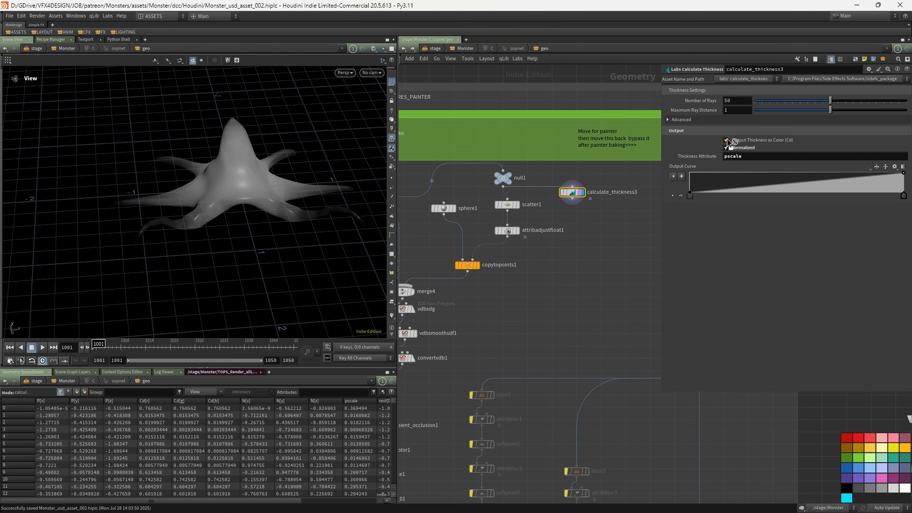
pyautogui.click(726, 140)
# Insert the thickness node between null1 and scatter1, and display copytopoints1 with attribadjustfloat1 bypassed.
pyautogui.moveTo(510, 205)
pyautogui.mouseDown()
pyautogui.moveTo(572, 197)
pyautogui.moveTo(509, 196)
pyautogui.mouseUp()
pyautogui.click(496, 230)
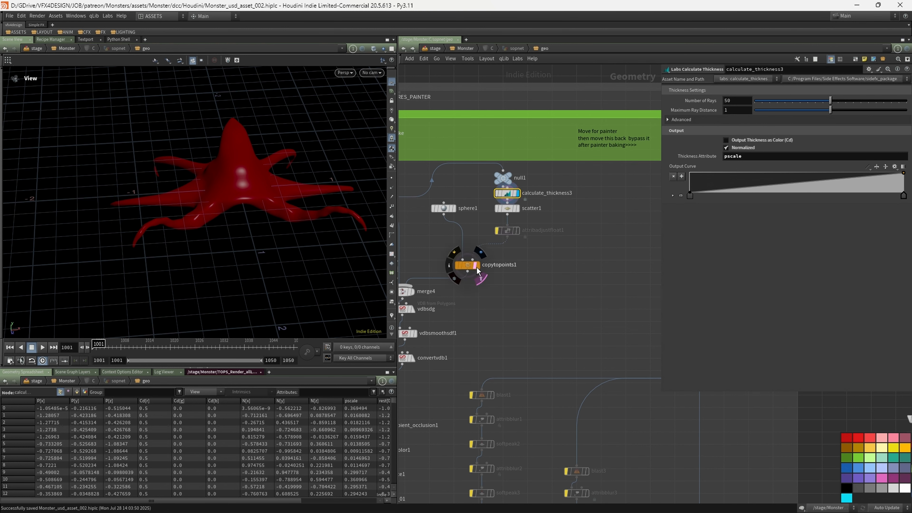
pyautogui.click(476, 266)
pyautogui.moveTo(232, 185); pyautogui.dragTo(246, 172)
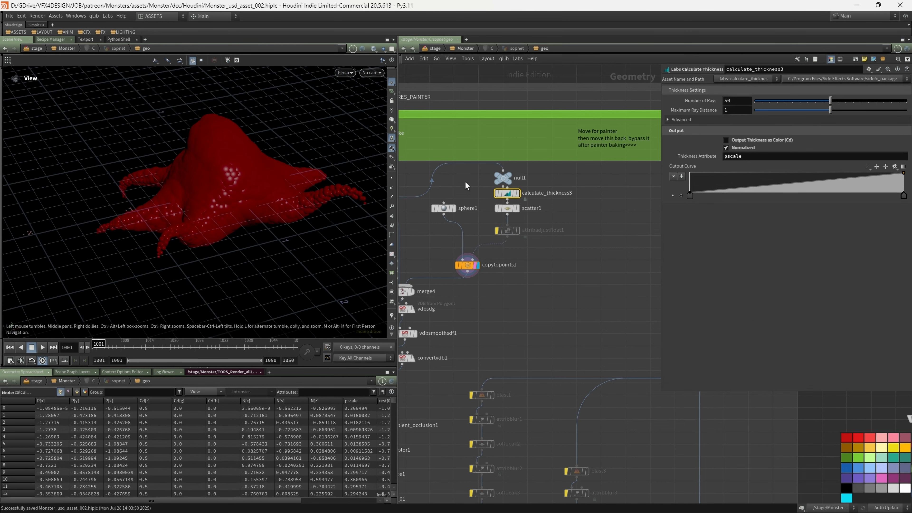
# Compare the copied spheres with attribadjustfloat1 enabled and bypassed, nudging scatter1 slightly down.
pyautogui.moveTo(508, 208); pyautogui.dragTo(508, 212)
pyautogui.click(496, 229)
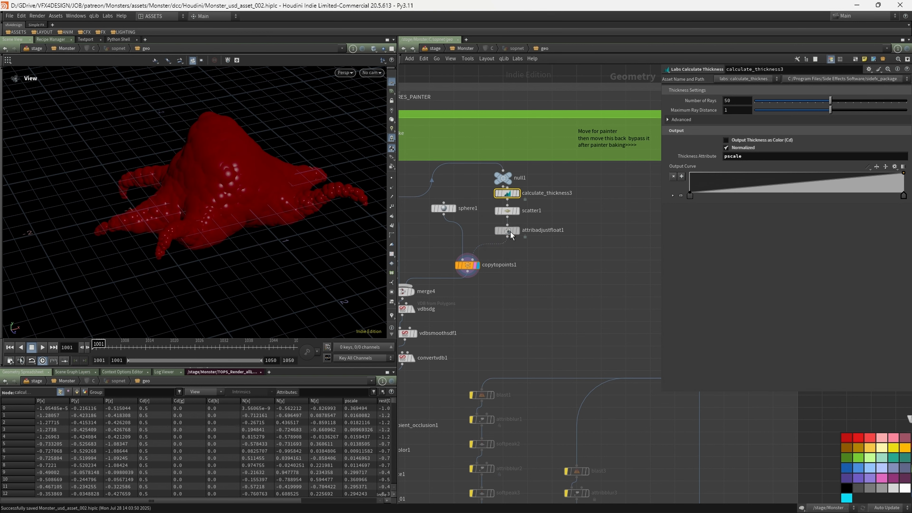
pyautogui.click(509, 231)
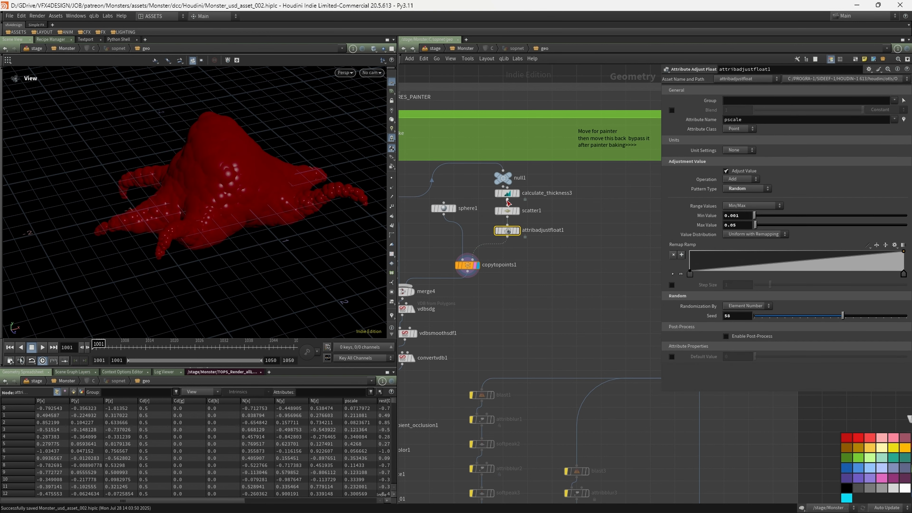
pyautogui.click(496, 228)
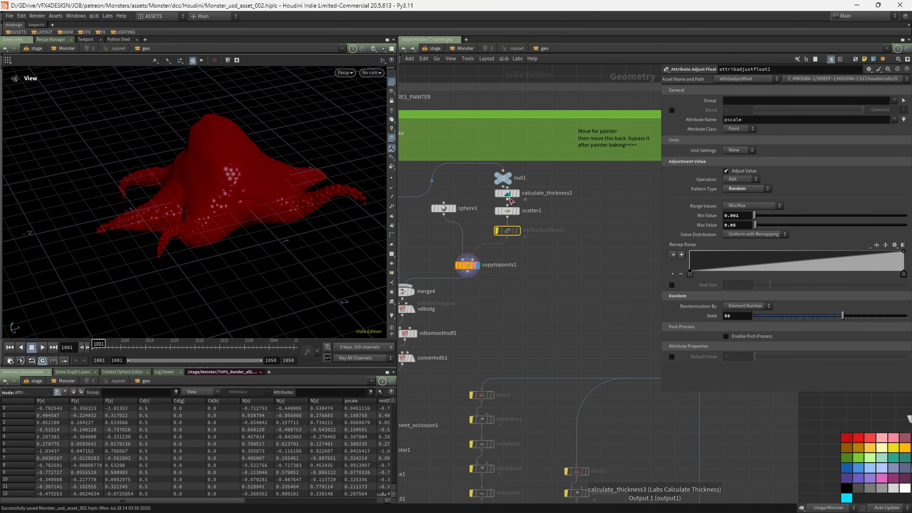
# Lower the end point of the thickness node's Output Curve almost to the bottom to shrink the spheres.
pyautogui.click(507, 194)
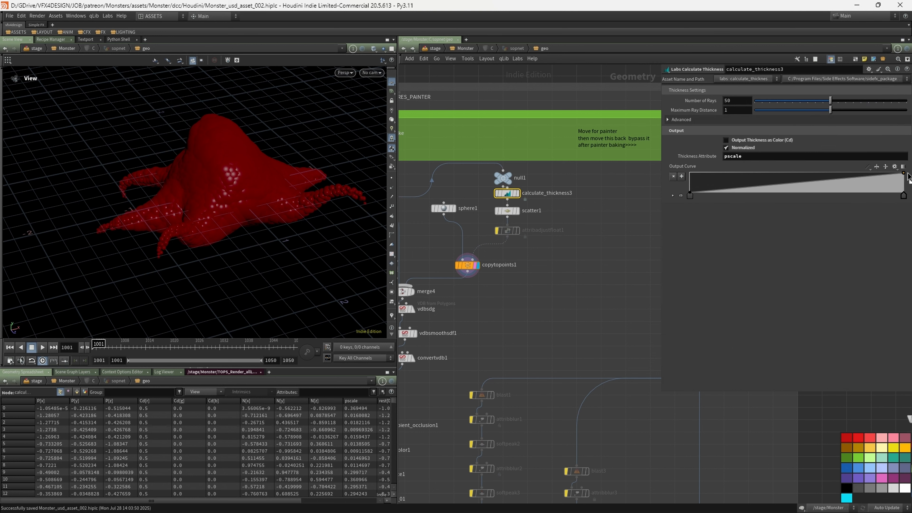
pyautogui.moveTo(904, 173); pyautogui.dragTo(904, 193)
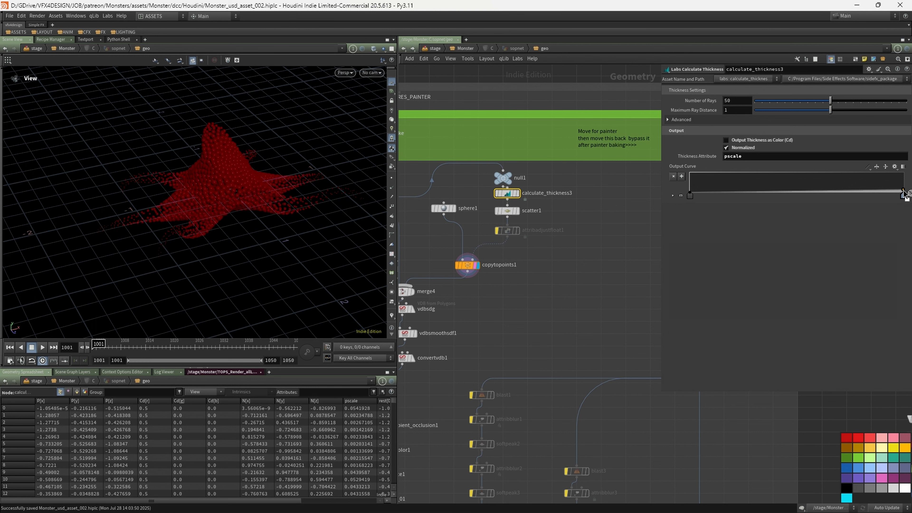
pyautogui.moveTo(903, 193); pyautogui.dragTo(903, 194)
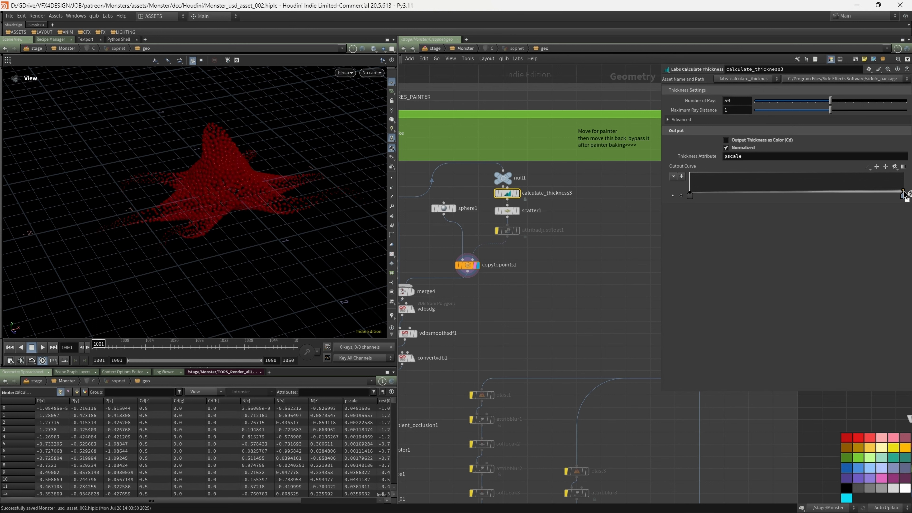
# Re-enable attribadjustfloat1 and change its pscale adjustment Operation to Minimum after trying Multiply.
pyautogui.click(498, 230)
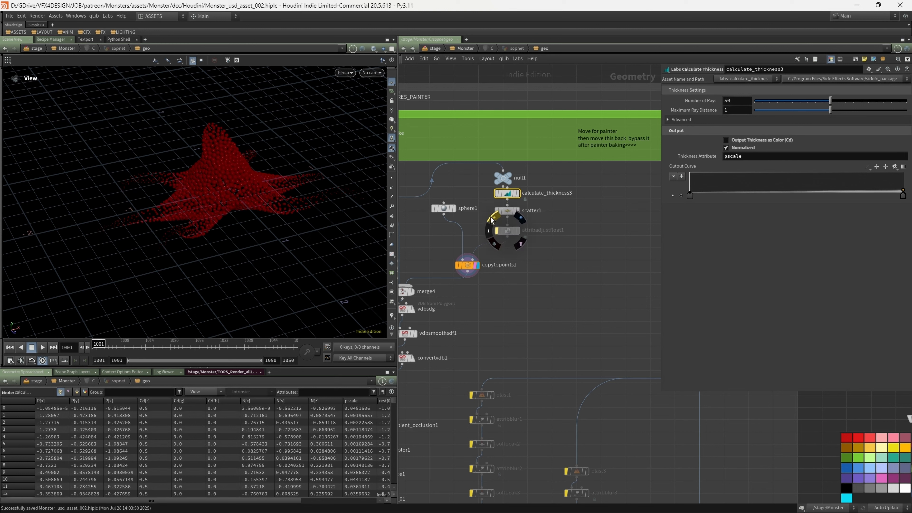
pyautogui.click(507, 231)
pyautogui.click(741, 178)
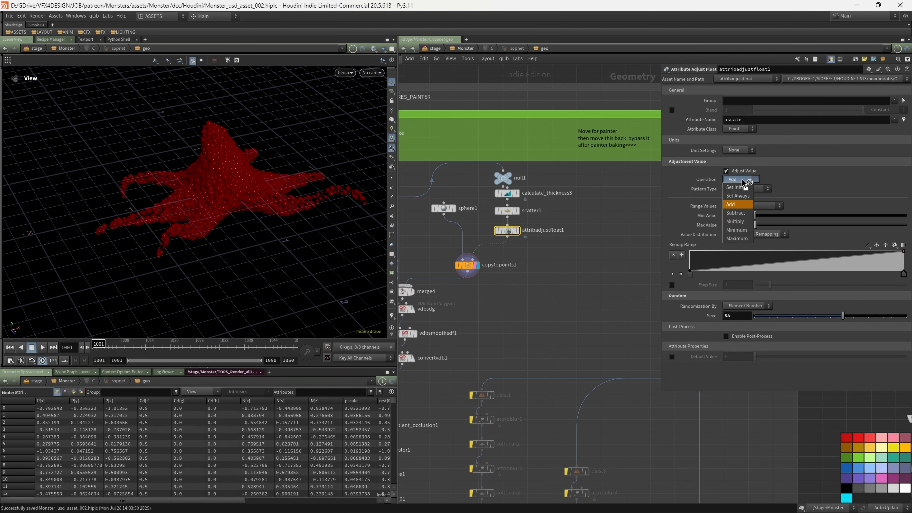
pyautogui.click(748, 220)
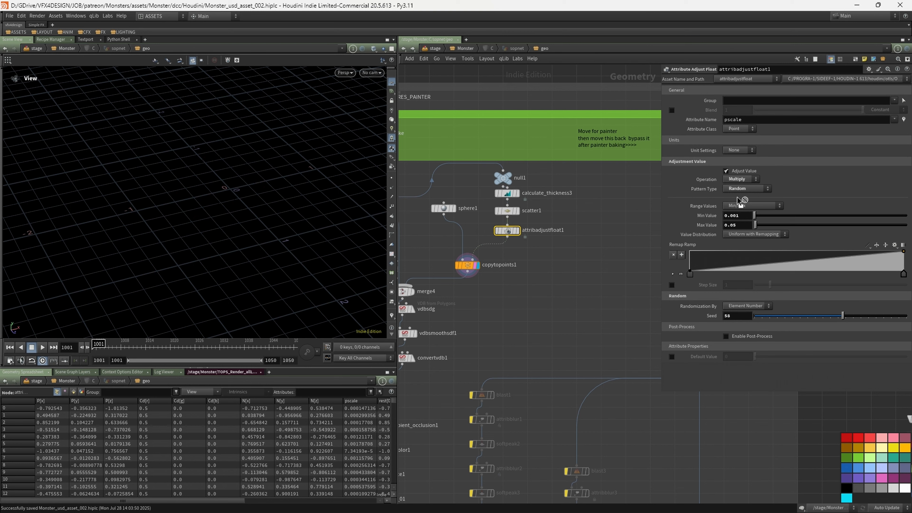
pyautogui.click(744, 178)
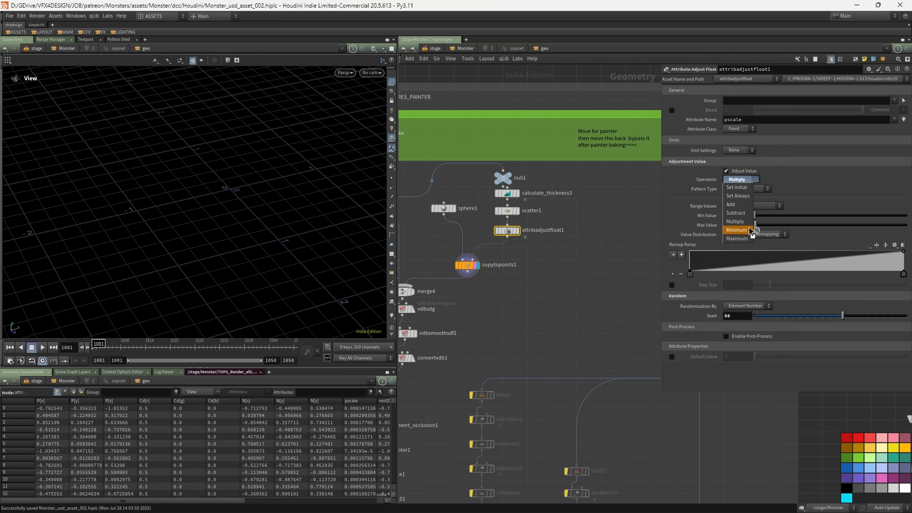
pyautogui.click(748, 229)
pyautogui.scroll(4, 283, 165)
pyautogui.moveTo(284, 165)
pyautogui.mouseDown()
pyautogui.moveTo(289, 187)
pyautogui.moveTo(281, 169)
pyautogui.mouseUp()
# Try Maximum as the Operation of attribadjustfloat1, return it to Minimum and check the copied spheres.
pyautogui.click(740, 179)
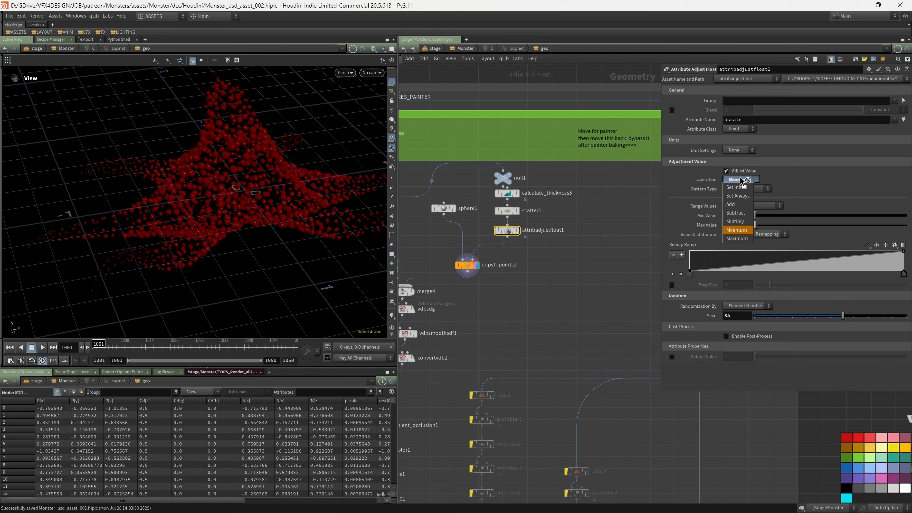
pyautogui.click(738, 239)
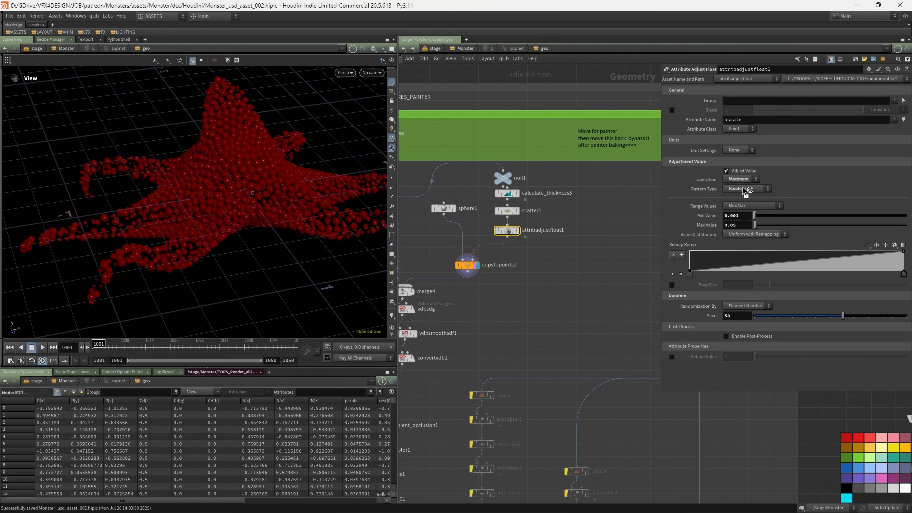
pyautogui.click(740, 179)
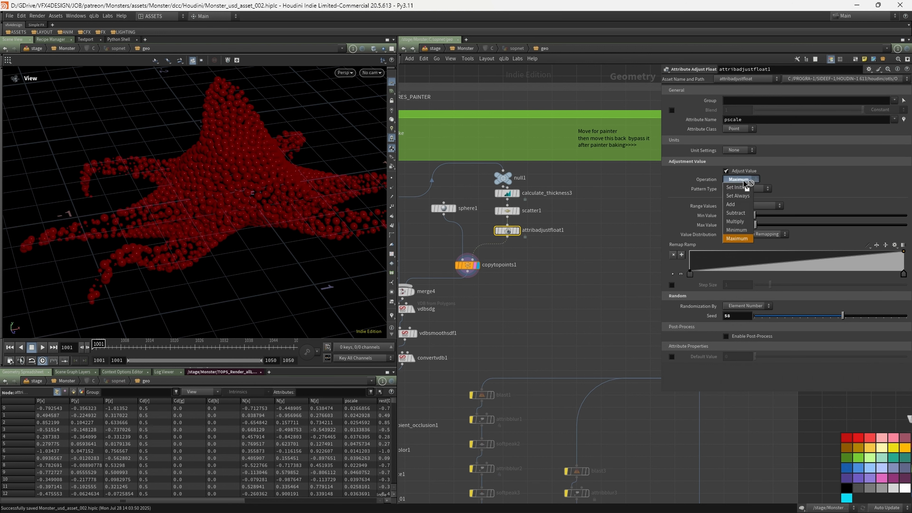
pyautogui.click(738, 231)
pyautogui.moveTo(308, 218); pyautogui.dragTo(270, 196)
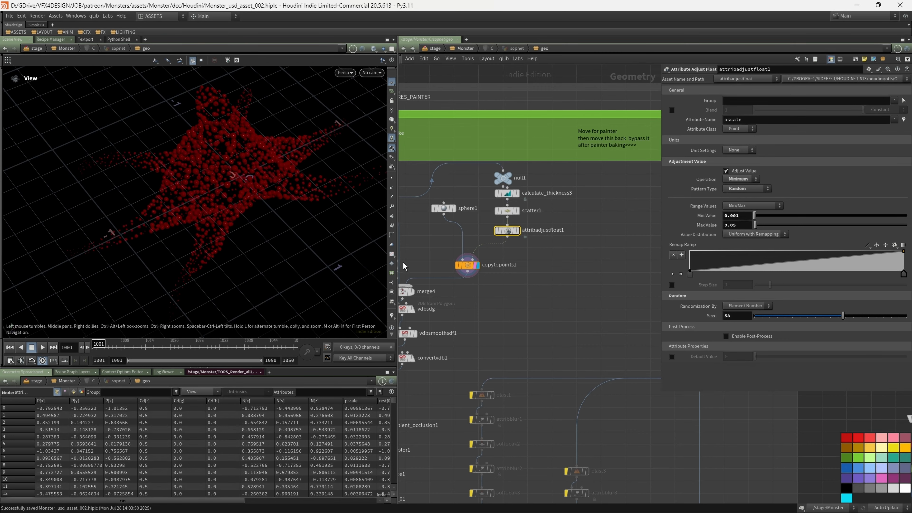
# Display merge4 and convertvdb1 in turn to check how the spheres blend into the body.
pyautogui.moveTo(477, 298); pyautogui.dragTo(530, 259, button='middle')
pyautogui.click(465, 251)
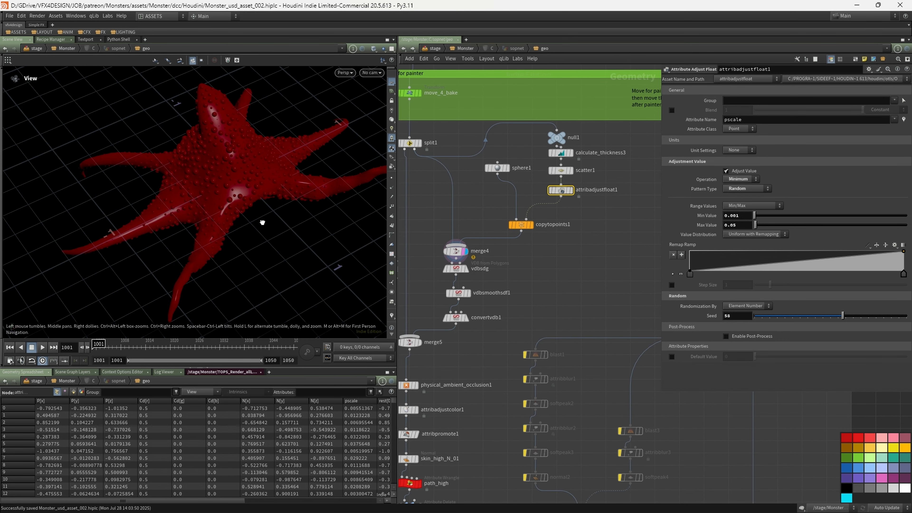
pyautogui.moveTo(261, 223); pyautogui.dragTo(309, 217)
pyautogui.moveTo(505, 316); pyautogui.dragTo(544, 275, button='middle')
pyautogui.click(504, 275)
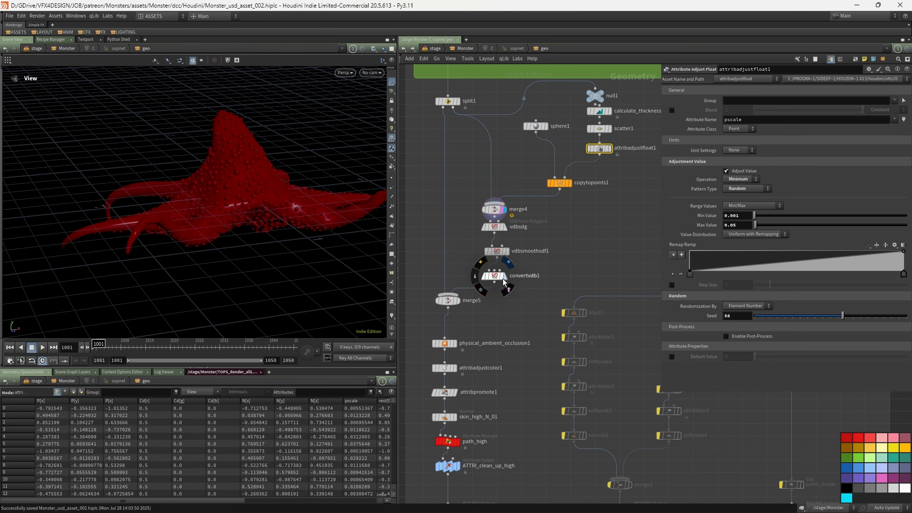
pyautogui.moveTo(225, 213); pyautogui.dragTo(139, 192)
# Save the scene file and narrow the parameter pane to give the network more room.
pyautogui.click(9, 16)
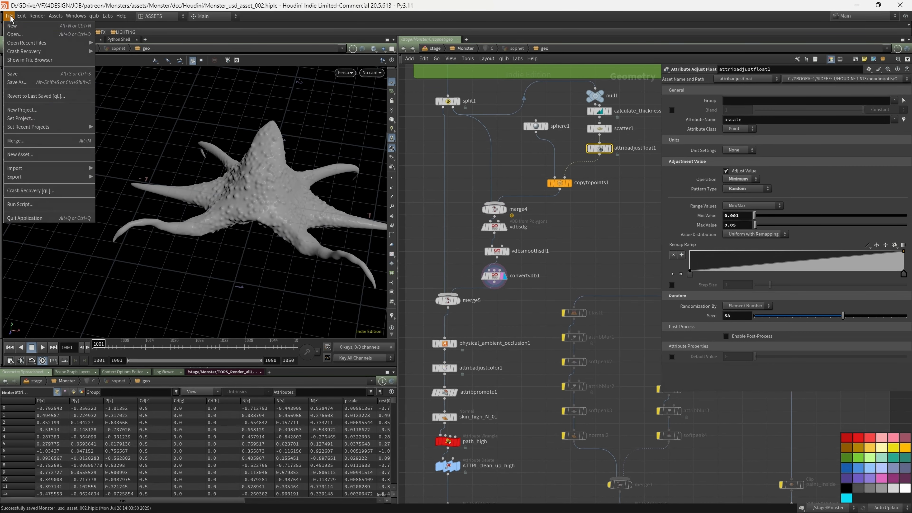
pyautogui.press('Escape')
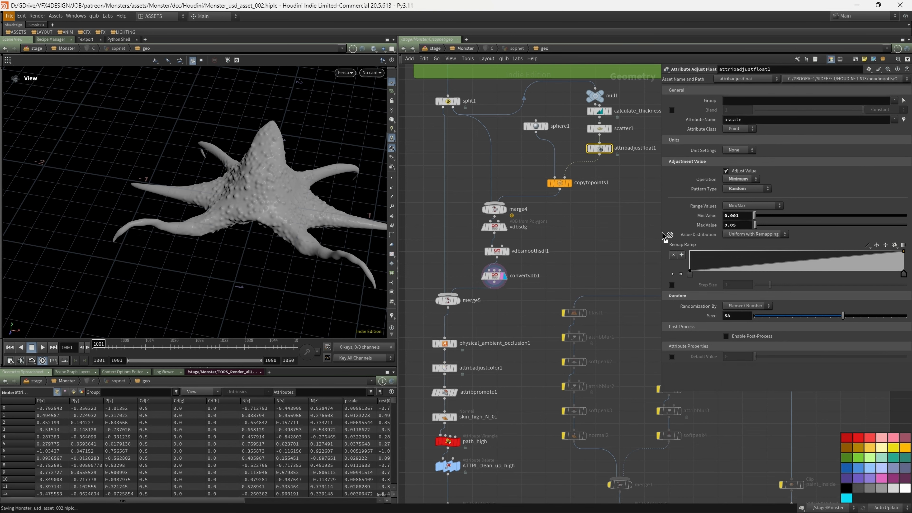
pyautogui.moveTo(661, 232); pyautogui.dragTo(709, 232)
# Display ATTRI_clean_up_high and inspect the colored high-res monsters side by side.
pyautogui.scroll(-3, 519, 294)
pyautogui.keyDown('alt'); pyautogui.moveTo(208, 205); pyautogui.dragTo(188, 169); pyautogui.keyUp('alt')
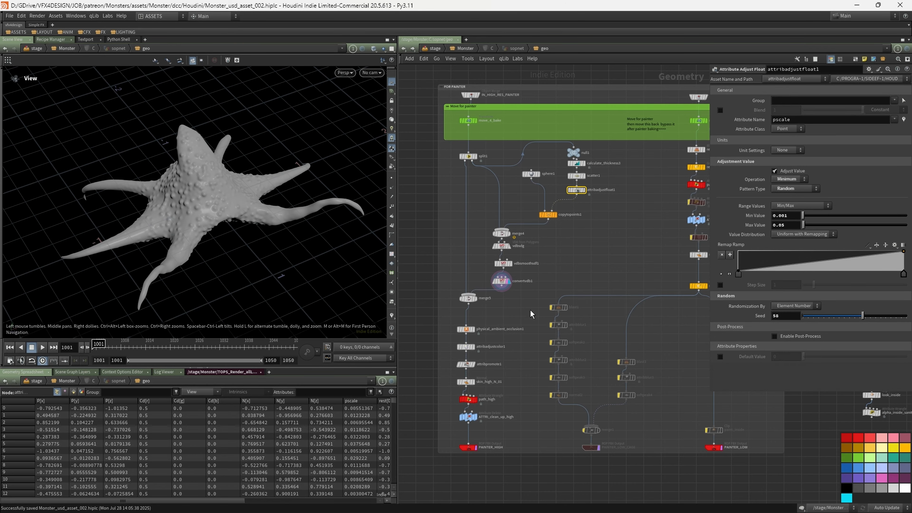
pyautogui.scroll(3, 485, 304)
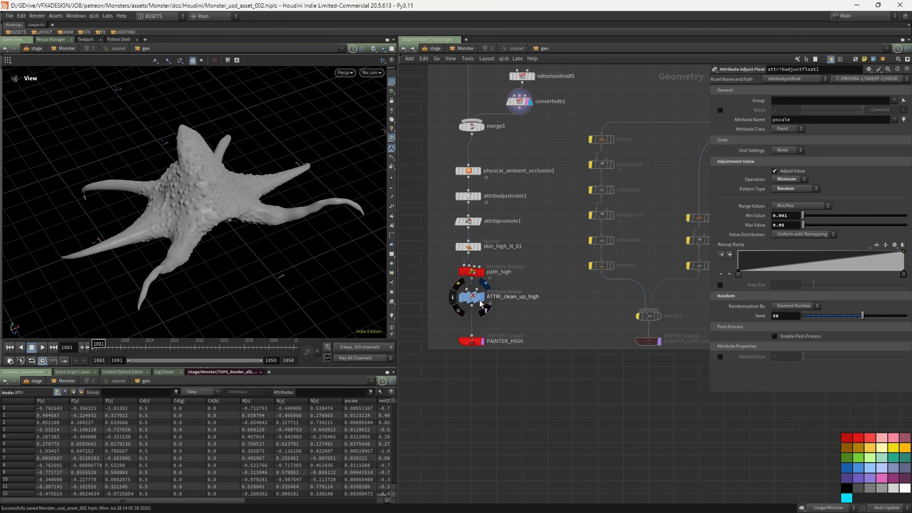
pyautogui.click(471, 297)
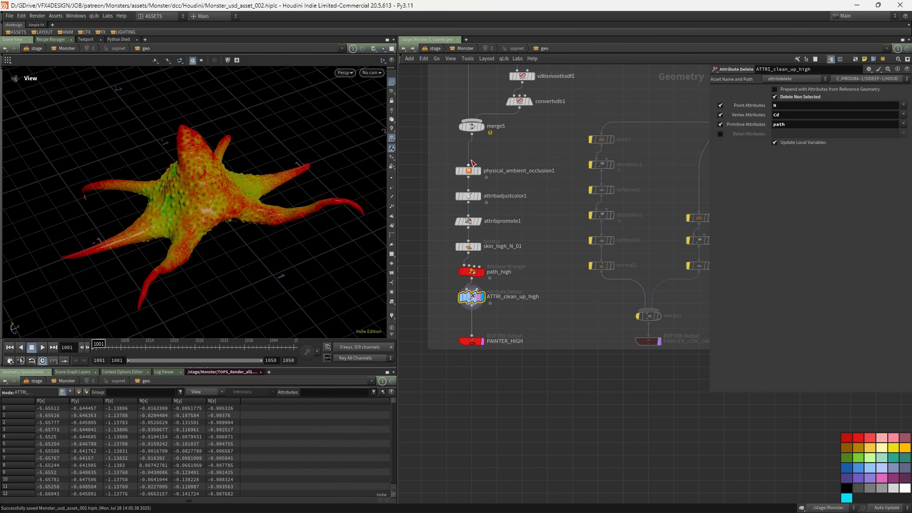
pyautogui.moveTo(223, 185); pyautogui.dragTo(140, 210, button='right')
pyautogui.moveTo(140, 209); pyautogui.dragTo(124, 200)
pyautogui.moveTo(124, 199); pyautogui.dragTo(253, 162, button='middle')
pyautogui.moveTo(254, 162); pyautogui.dragTo(271, 220)
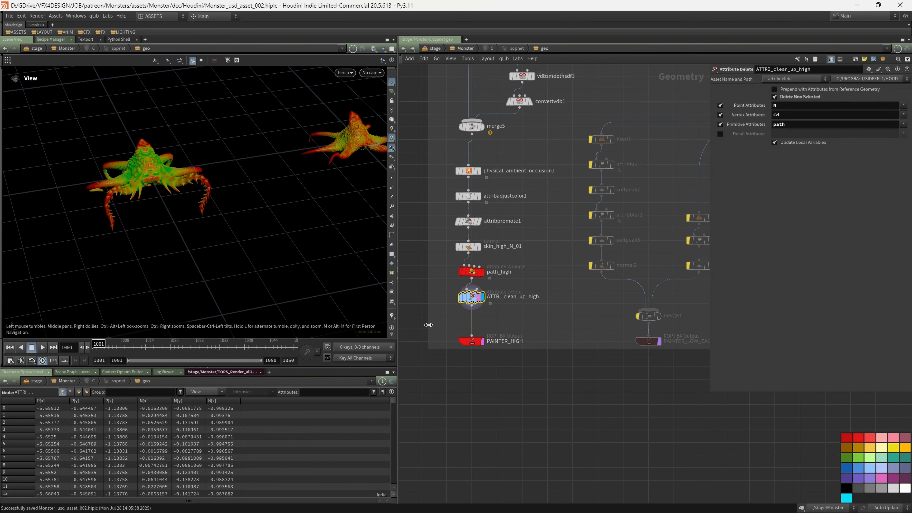
# Export the high-res model to disk from the PAINTER_HIGH FBX output node.
pyautogui.click(472, 341)
pyautogui.click(789, 90)
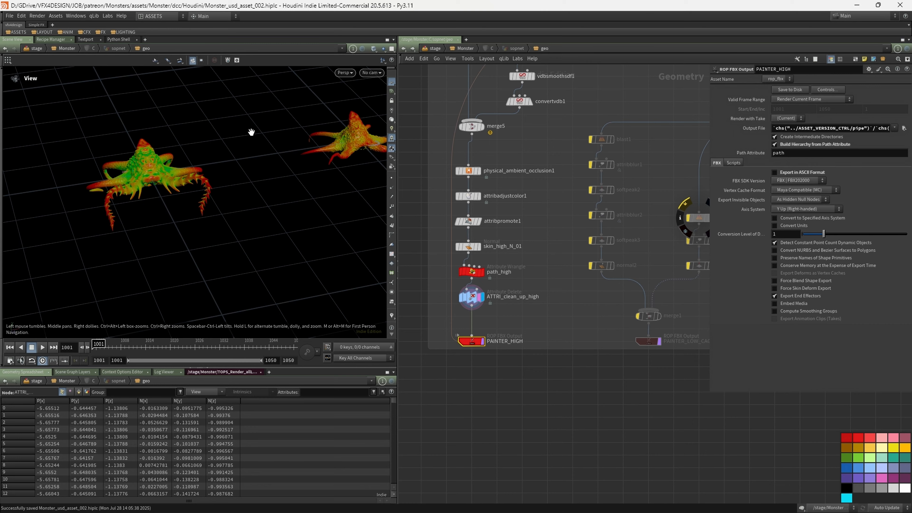
# Examine the high-res monsters from several angles and review the Painter export section of the geometry network.
pyautogui.moveTo(354, 140); pyautogui.dragTo(214, 179, button='middle')
pyautogui.moveTo(214, 179); pyautogui.dragTo(289, 159, button='right')
pyautogui.moveTo(134, 236); pyautogui.dragTo(291, 172)
pyautogui.moveTo(203, 178); pyautogui.dragTo(243, 225)
pyautogui.scroll(-4, 603, 221)
pyautogui.scroll(-1, 603, 221)
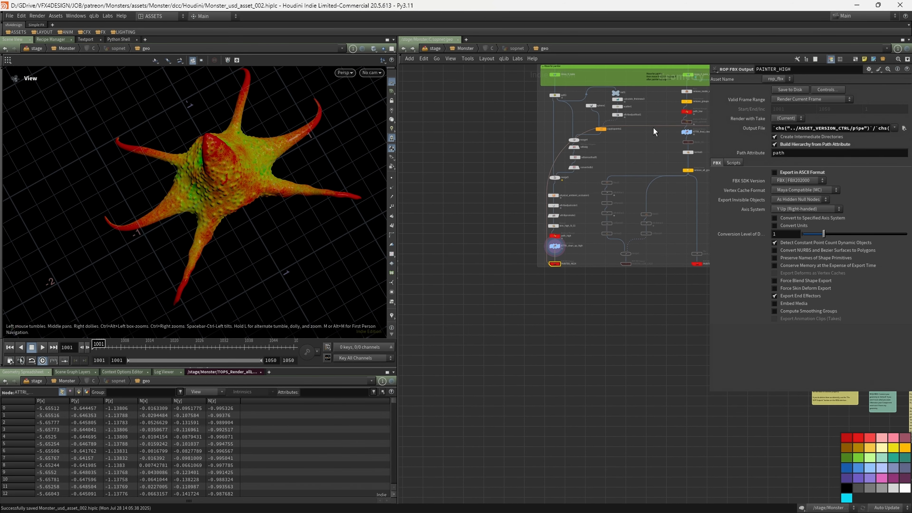
pyautogui.moveTo(653, 128); pyautogui.dragTo(546, 275, button='middle')
pyautogui.scroll(3, 512, 267)
pyautogui.scroll(-1, 225, 174)
pyautogui.scroll(-3, 225, 174)
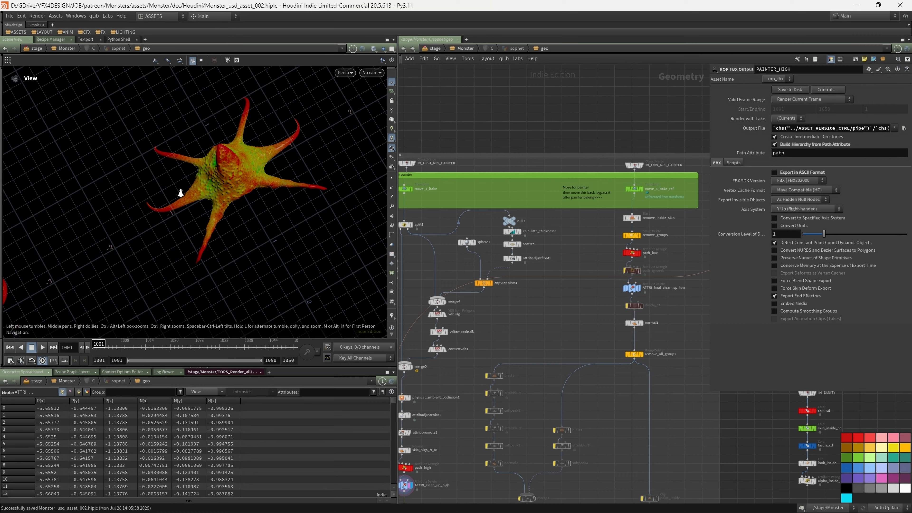
pyautogui.moveTo(99, 199); pyautogui.dragTo(156, 181, button='middle')
pyautogui.moveTo(230, 166); pyautogui.dragTo(238, 156)
pyautogui.scroll(-3, 615, 142)
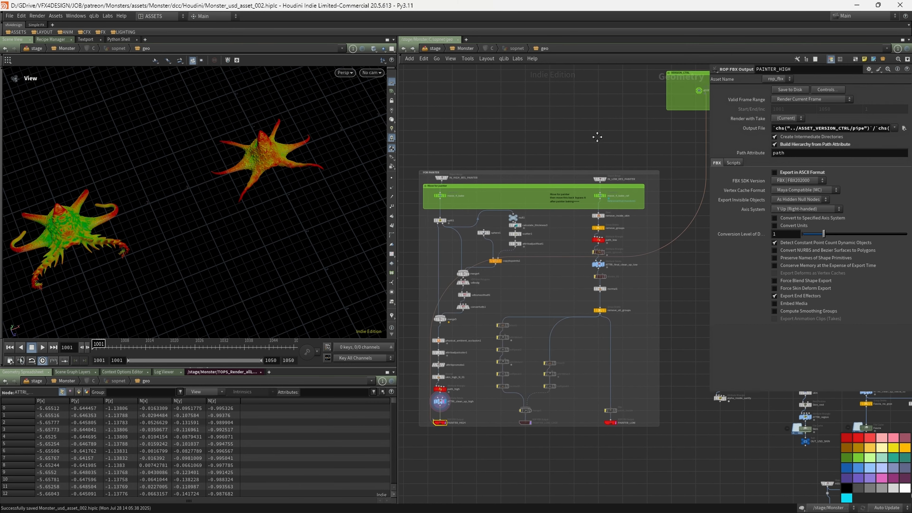
pyautogui.moveTo(283, 196); pyautogui.dragTo(261, 151)
pyautogui.moveTo(579, 176); pyautogui.dragTo(556, 289, button='middle')
pyautogui.scroll(-5, 533, 332)
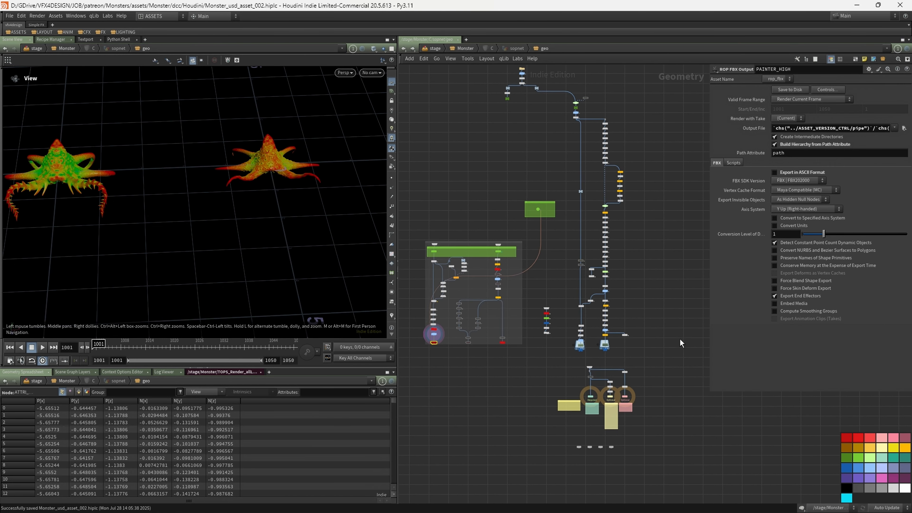
# Leave the geometry network and return to the Monster component network.
pyautogui.press('u')
pyautogui.press('u')
pyautogui.press('u')
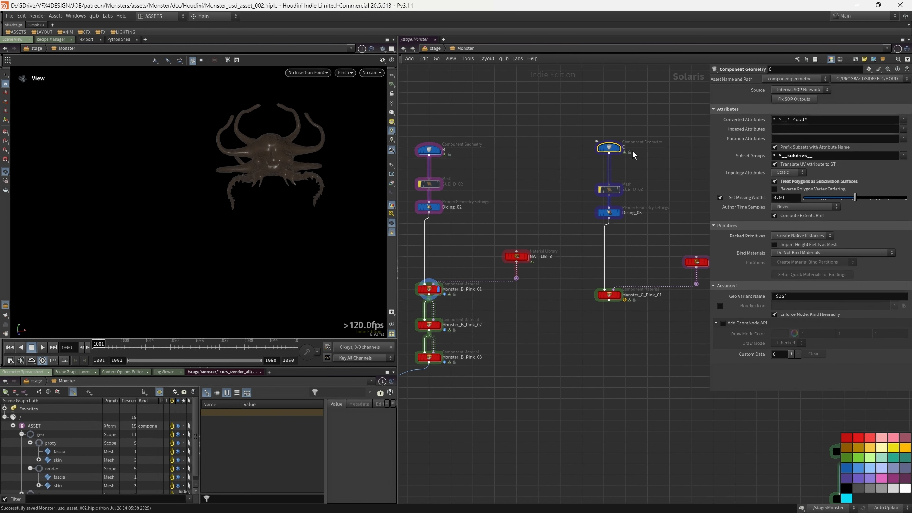
# Display the Monster C component geometry in the viewport and turn the view to inspect it from another angle.
pyautogui.moveTo(640, 155); pyautogui.dragTo(600, 163, button='middle')
pyautogui.click(578, 158)
pyautogui.scroll(4, 375, 144)
pyautogui.moveTo(375, 144); pyautogui.dragTo(302, 130)
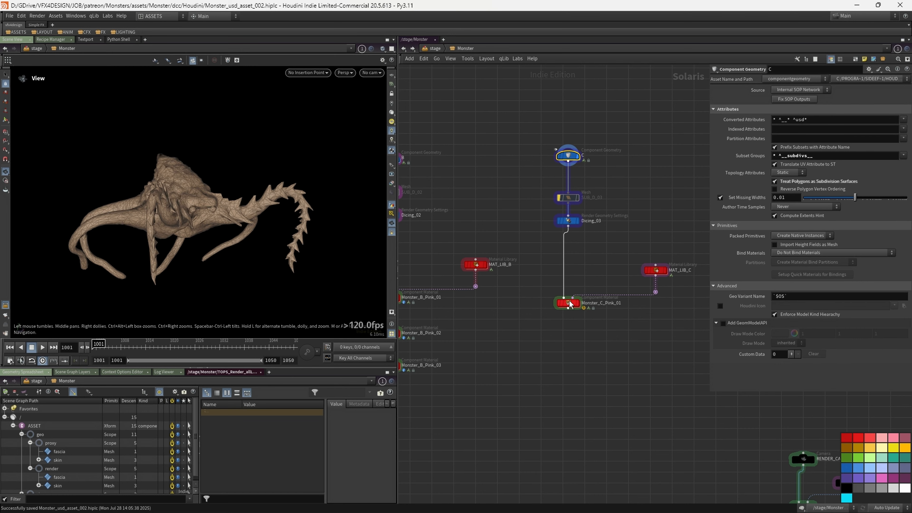
# Duplicate the Monster_C_Pink_01 component material twice and wire the three material nodes in series.
pyautogui.moveTo(615, 337); pyautogui.dragTo(582, 311, button='middle')
pyautogui.keyDown('alt'); pyautogui.moveTo(535, 277); pyautogui.dragTo(532, 353); pyautogui.keyUp('alt')
pyautogui.moveTo(530, 302); pyautogui.dragTo(562, 315)
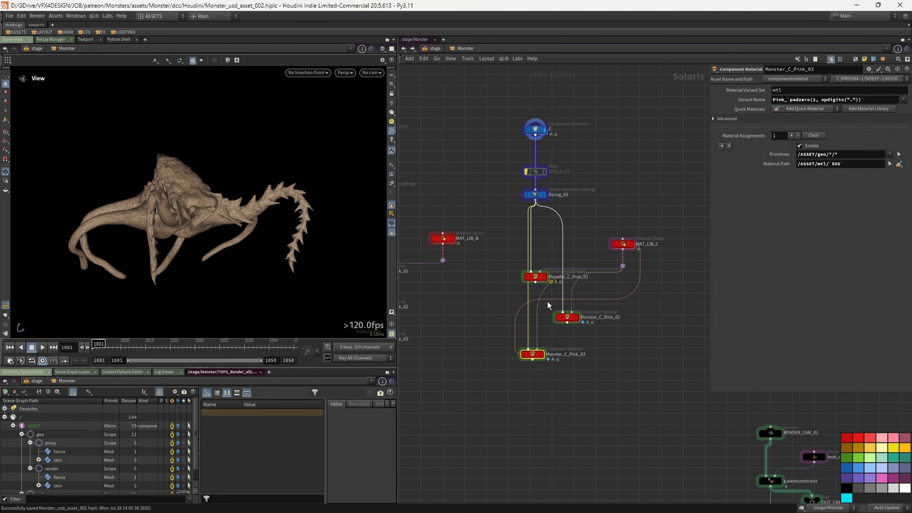
pyautogui.click(562, 315)
pyautogui.moveTo(527, 348); pyautogui.dragTo(567, 322)
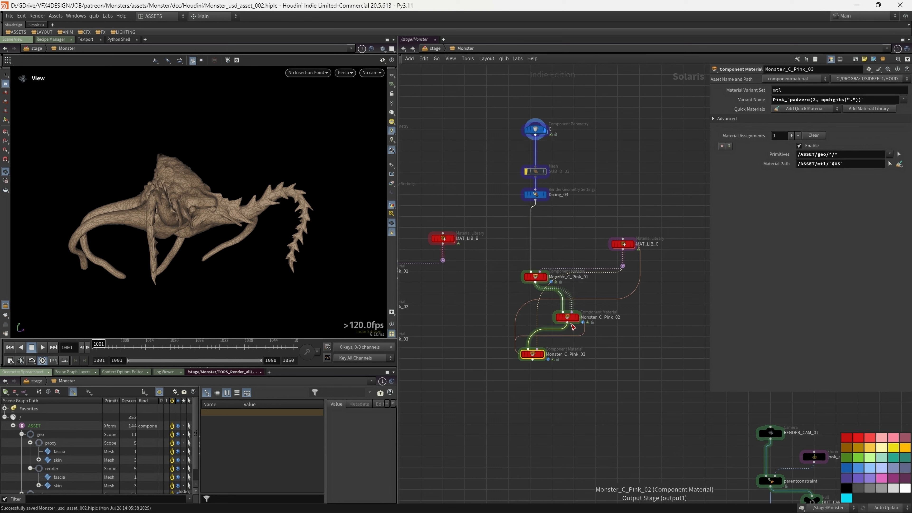
# Line up the two copied Monster C material nodes in an evenly spaced column beneath Monster_C_Pink_01.
pyautogui.moveTo(567, 317); pyautogui.dragTo(535, 305)
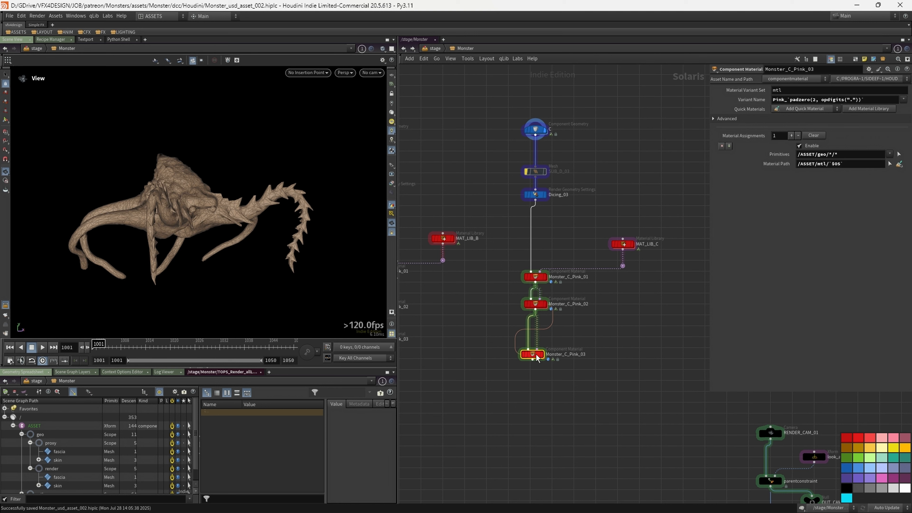
pyautogui.moveTo(536, 358); pyautogui.dragTo(539, 336)
pyautogui.moveTo(498, 271); pyautogui.dragTo(560, 341)
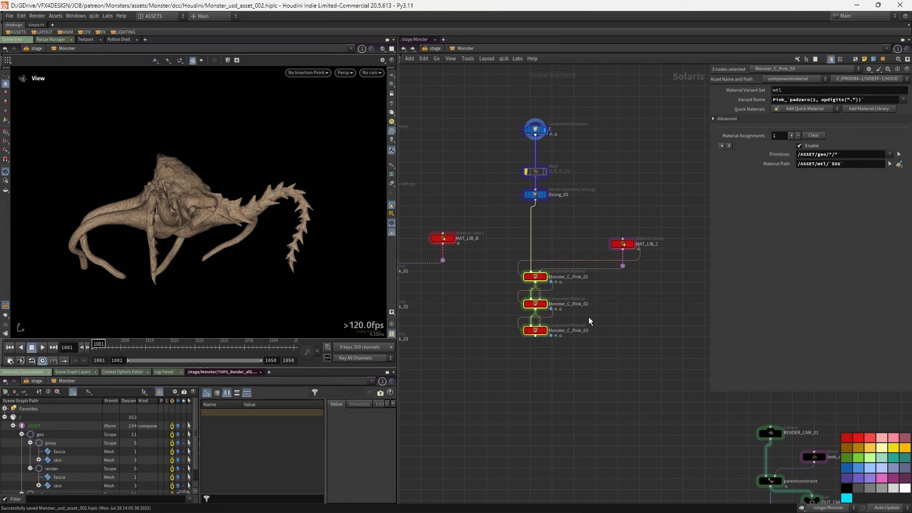
pyautogui.scroll(-3, 592, 318)
pyautogui.moveTo(507, 295); pyautogui.dragTo(564, 282, button='middle')
pyautogui.click(601, 346)
pyautogui.moveTo(611, 315); pyautogui.dragTo(610, 303)
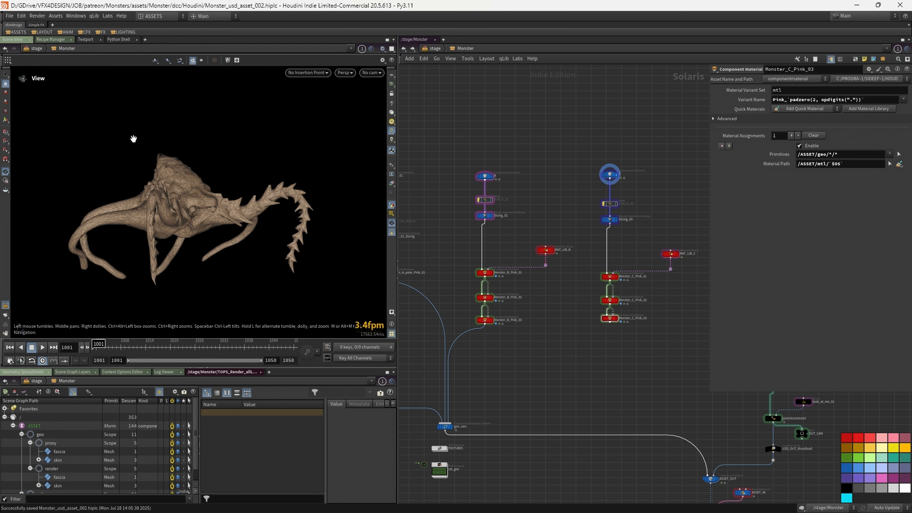
# Save the Houdini scene and switch to Substance 3D Painter.
pyautogui.click(10, 15)
pyautogui.click(26, 75)
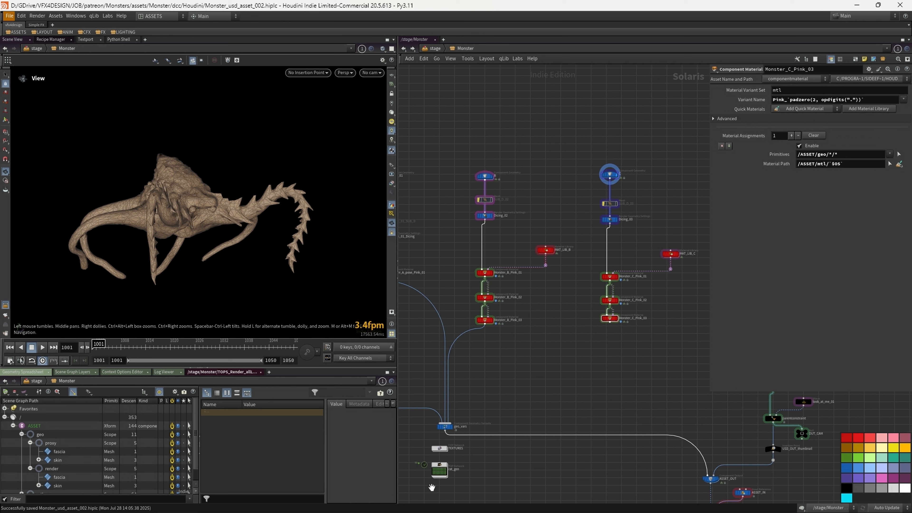
pyautogui.moveTo(429, 511)
pyautogui.moveTo(395, 501)
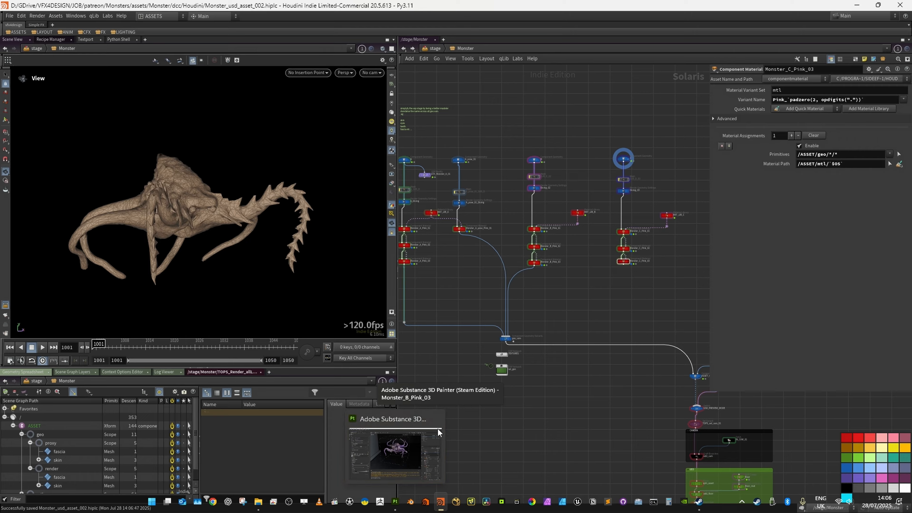
pyautogui.click(397, 500)
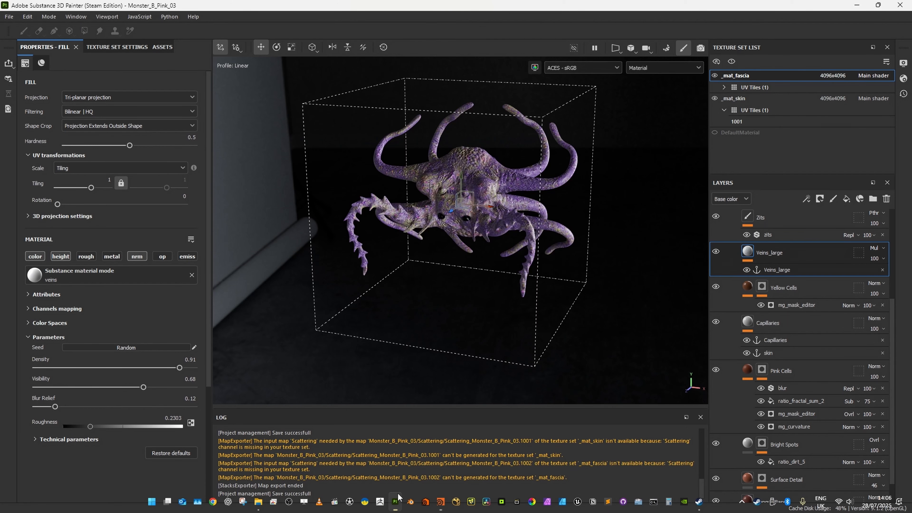
# Start saving the Painter project under a new name and browse to the Monster_C folder inside Painter.
pyautogui.click(9, 17)
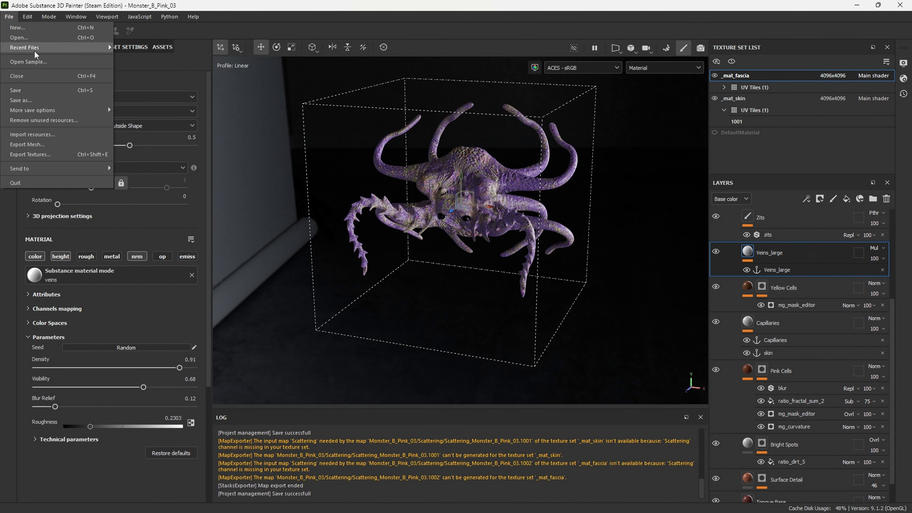
pyautogui.click(51, 100)
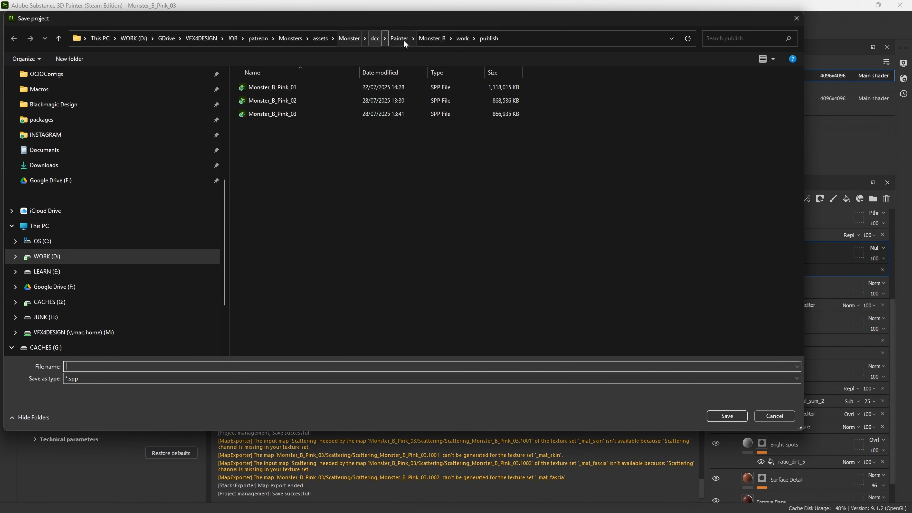
pyautogui.click(401, 39)
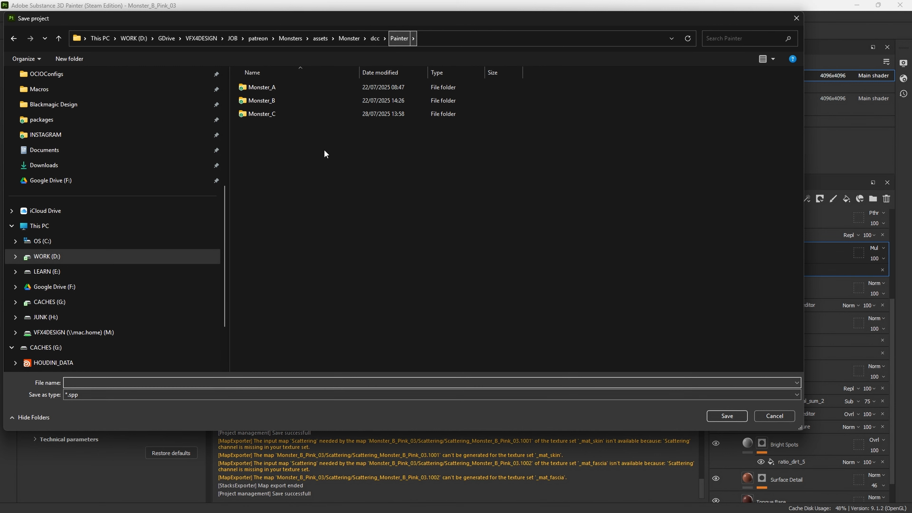
pyautogui.doubleClick(255, 114)
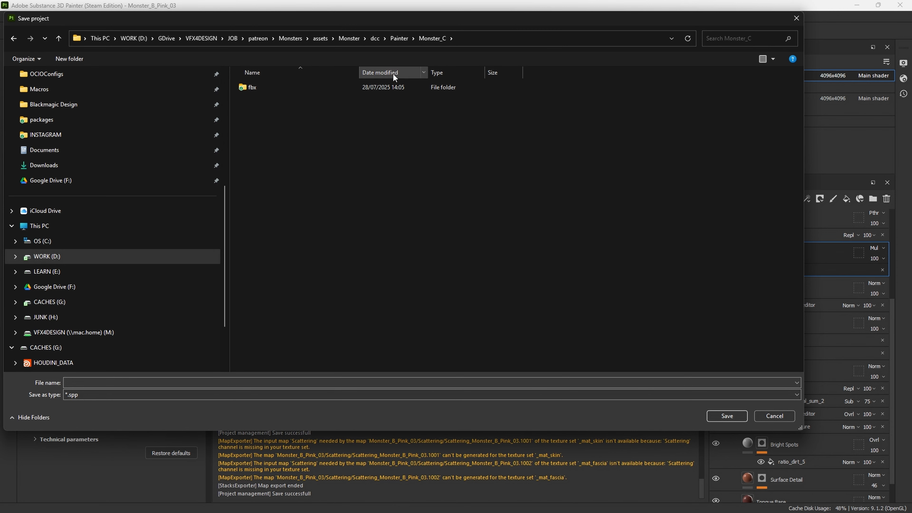
# Check how the Monster_B folder and its work subfolder are organised as a reference for Monster_C.
pyautogui.click(401, 39)
pyautogui.doubleClick(301, 101)
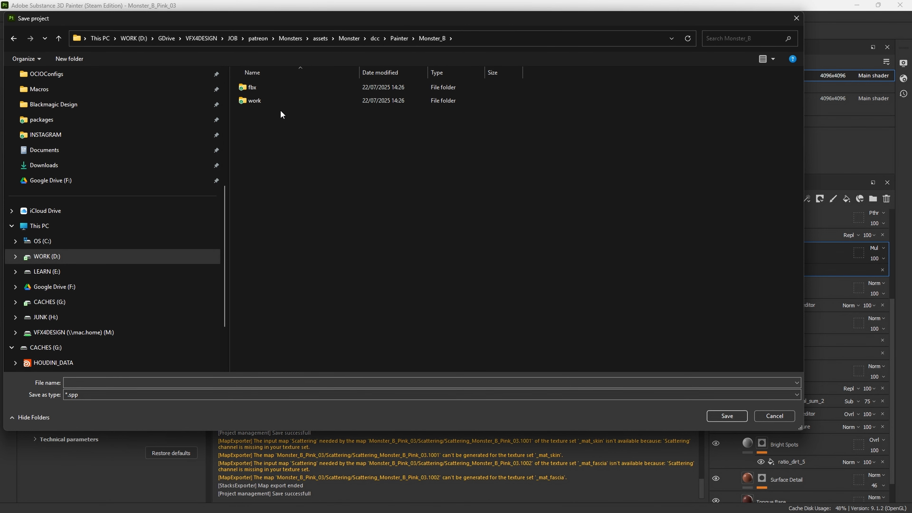
pyautogui.doubleClick(270, 103)
pyautogui.click(58, 39)
pyautogui.click(59, 39)
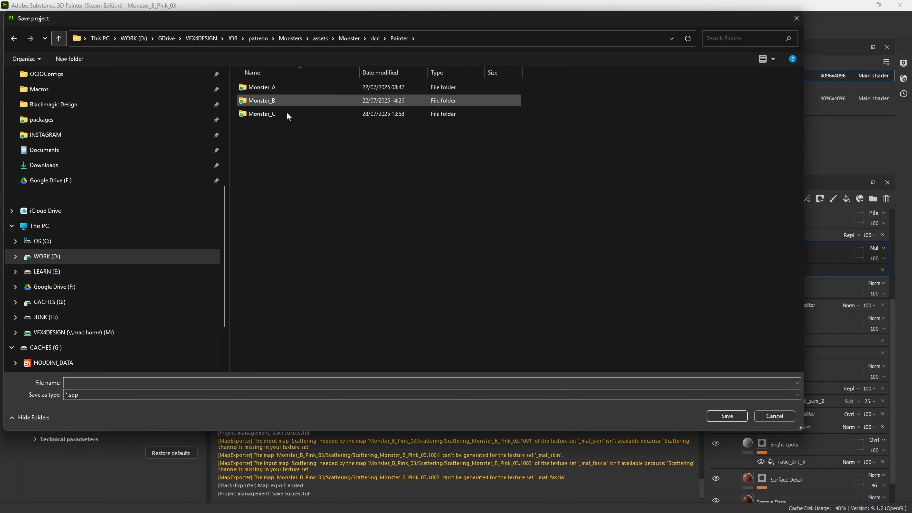
# Create a new folder named work inside the Monster_C folder.
pyautogui.doubleClick(272, 112)
pyautogui.rightClick(258, 109)
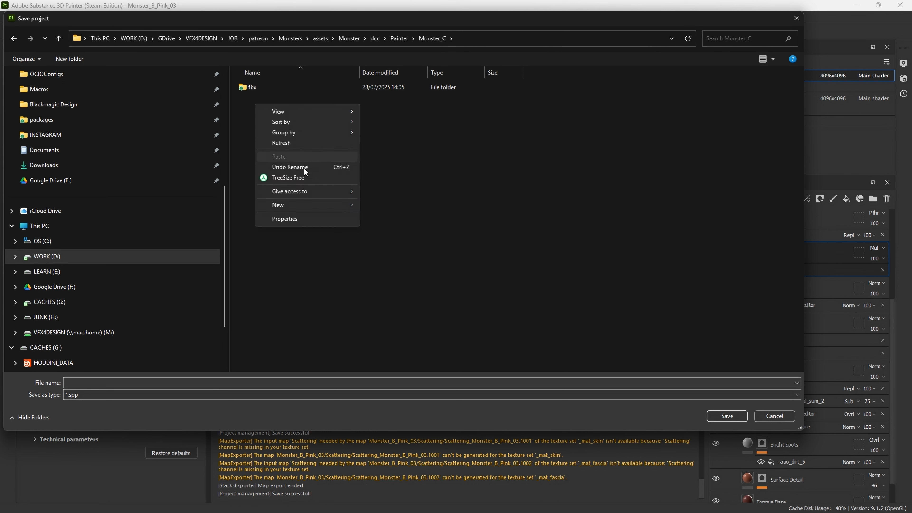
pyautogui.moveTo(341, 205)
pyautogui.click(394, 203)
pyautogui.write('work')
pyautogui.press('Return')
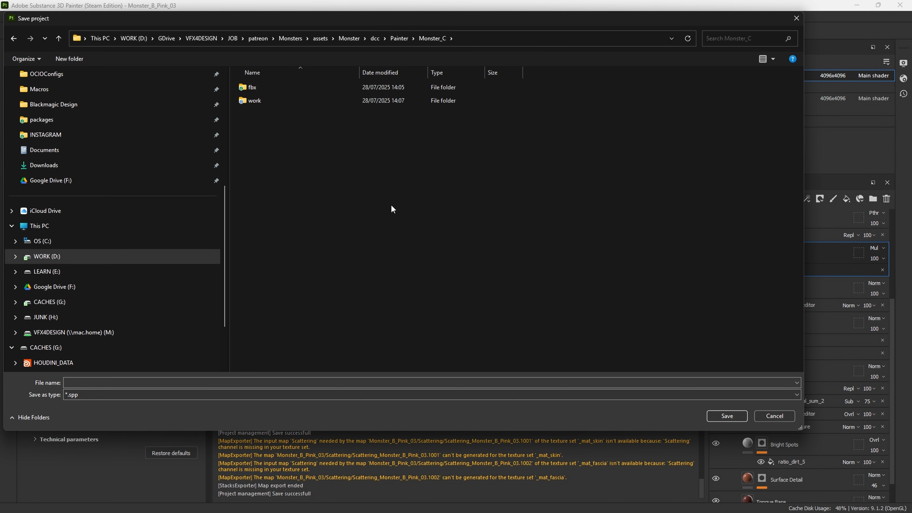
# Create a second folder named publish inside the Monster_C folder.
pyautogui.rightClick(267, 134)
pyautogui.moveTo(329, 245)
pyautogui.click(414, 248)
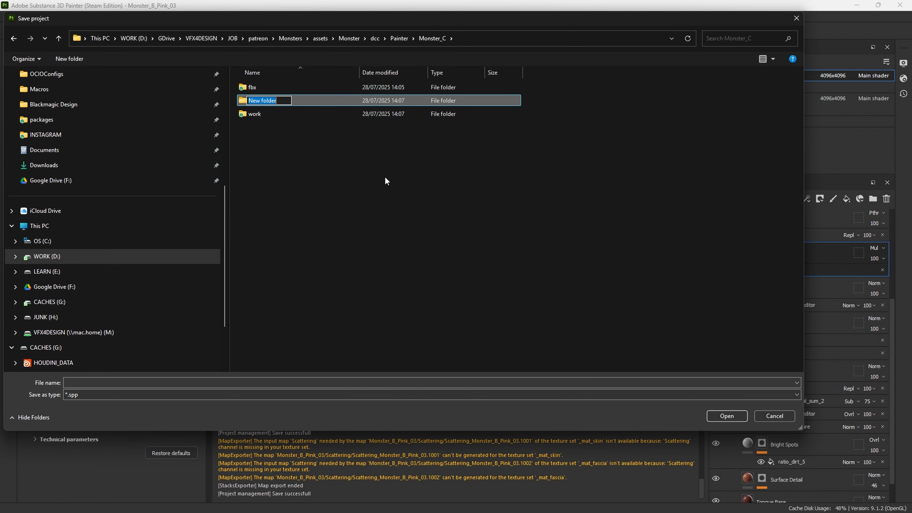
pyautogui.write('publish')
pyautogui.press('Return')
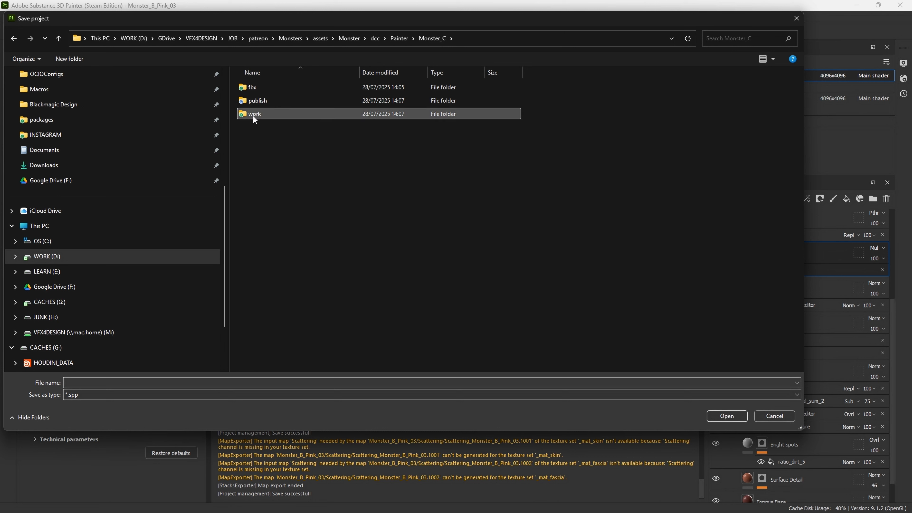
# Browse to Monster_B's work/publish folder and pick Monster_B_Pink_01 as the basis for the file name.
pyautogui.doubleClick(252, 114)
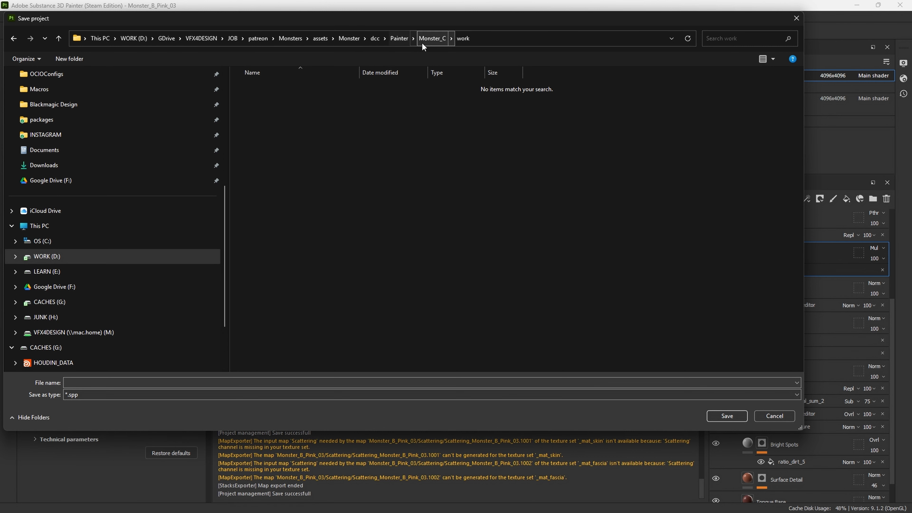
pyautogui.click(400, 39)
pyautogui.doubleClick(260, 103)
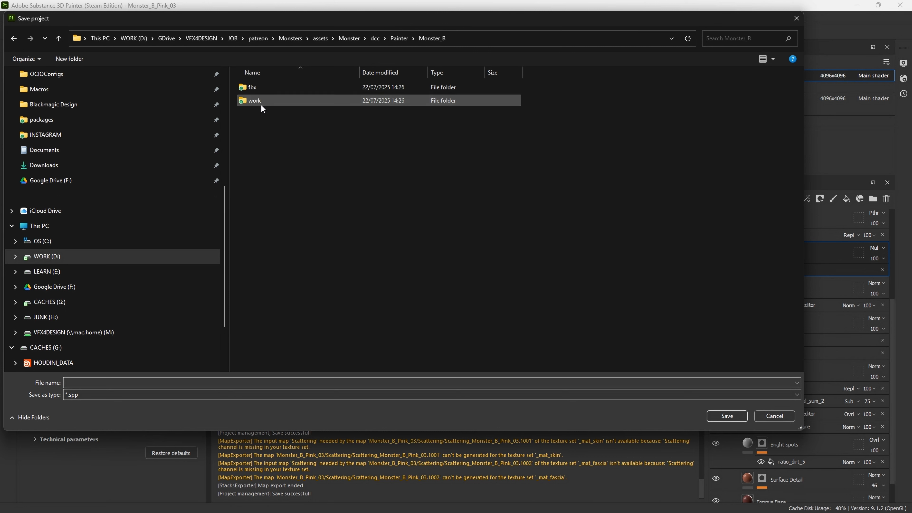
pyautogui.doubleClick(262, 100)
pyautogui.doubleClick(261, 90)
pyautogui.click(302, 88)
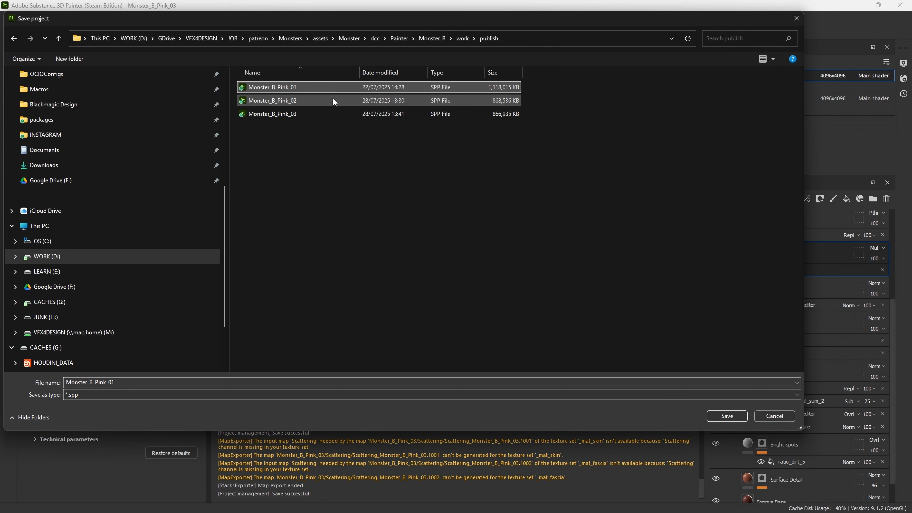
# Choose the publish folder inside Monster_C as the save location.
pyautogui.click(399, 38)
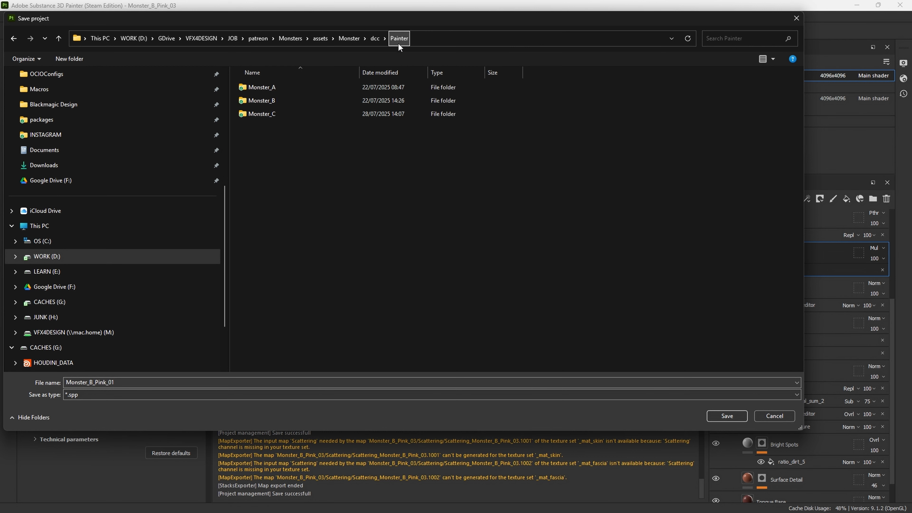
pyautogui.click(298, 114)
pyautogui.doubleClick(298, 115)
pyautogui.click(275, 101)
pyautogui.doubleClick(276, 101)
# Change the file name to Monster_C_Pink_01 and save the project.
pyautogui.doubleClick(96, 382)
pyautogui.press('End')
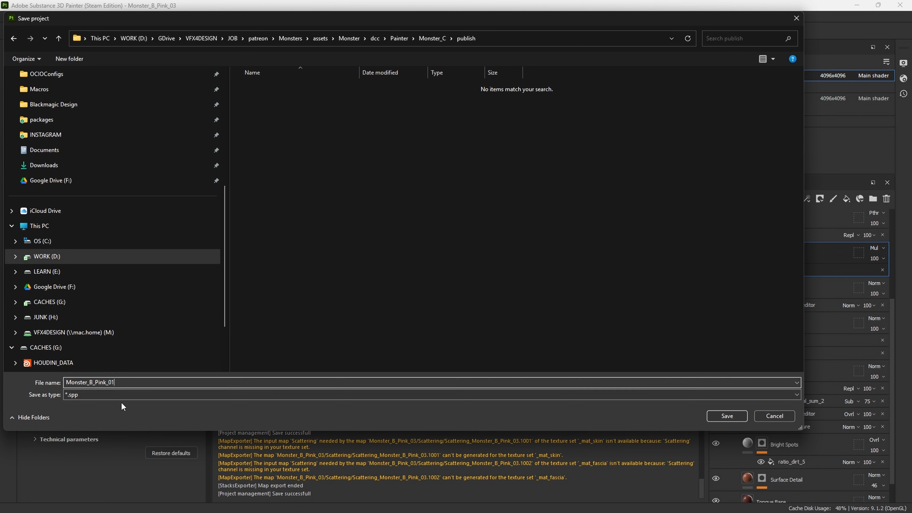
pyautogui.press('BackSpace')
pyautogui.press('capslock')
pyautogui.write('C')
pyautogui.press('capslock')
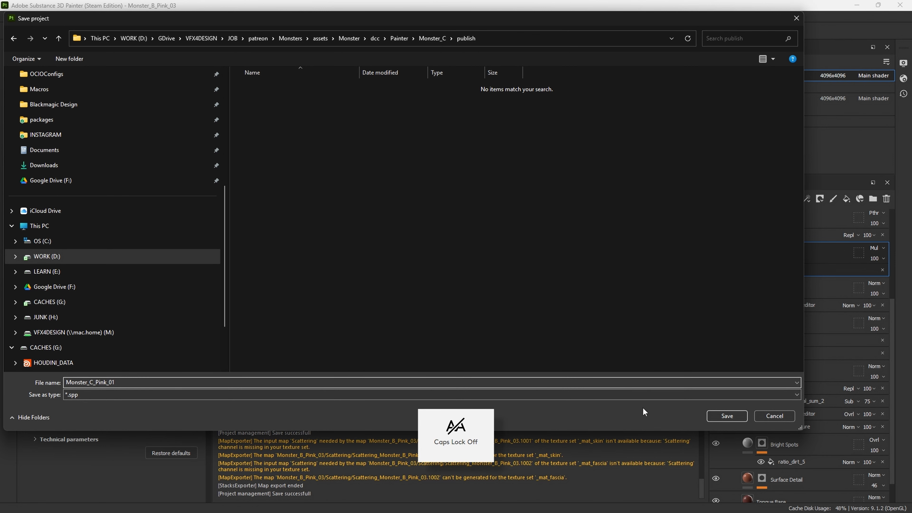
pyautogui.click(724, 416)
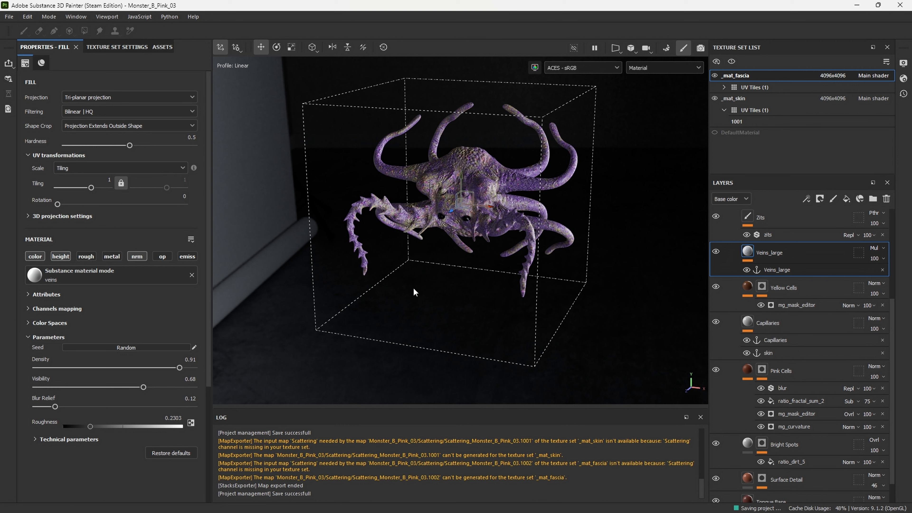
# Switch back to Houdini and widen the network area by narrowing the parameter pane.
pyautogui.moveTo(458, 510)
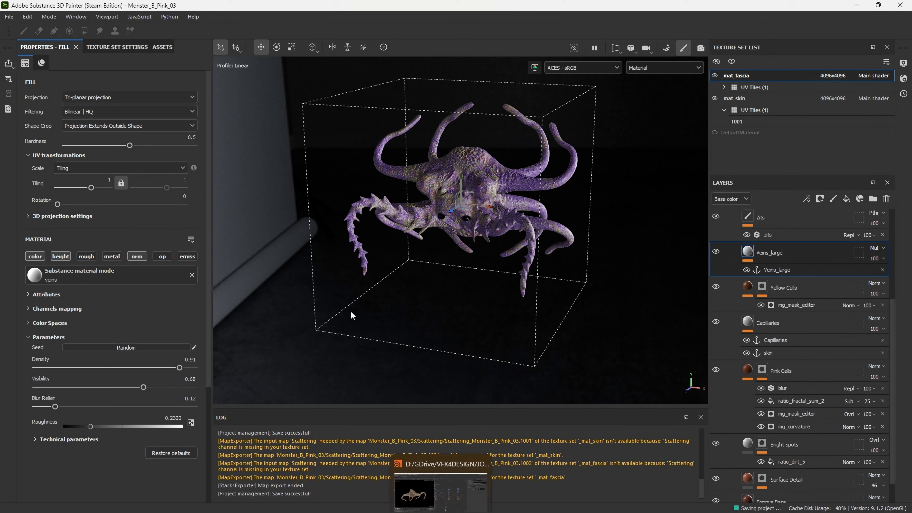
pyautogui.click(456, 470)
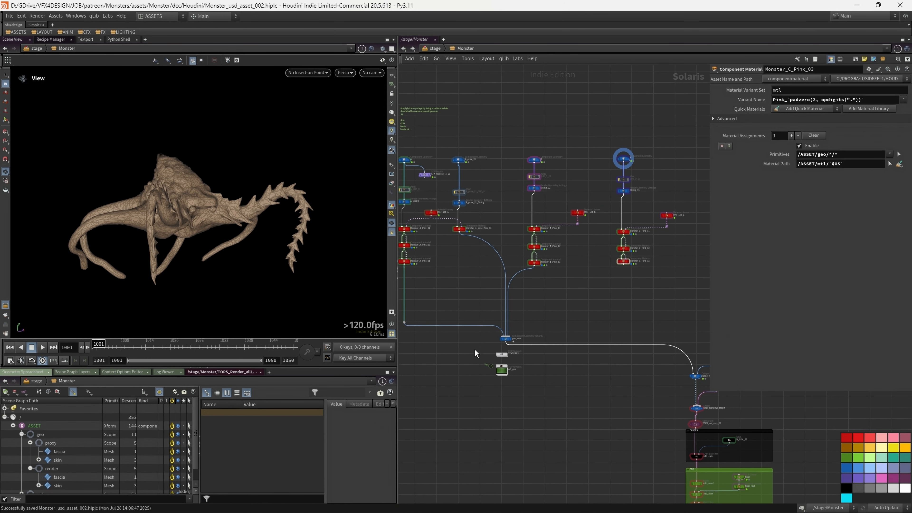
pyautogui.scroll(-2, 475, 349)
pyautogui.moveTo(567, 188); pyautogui.dragTo(594, 187, button='middle')
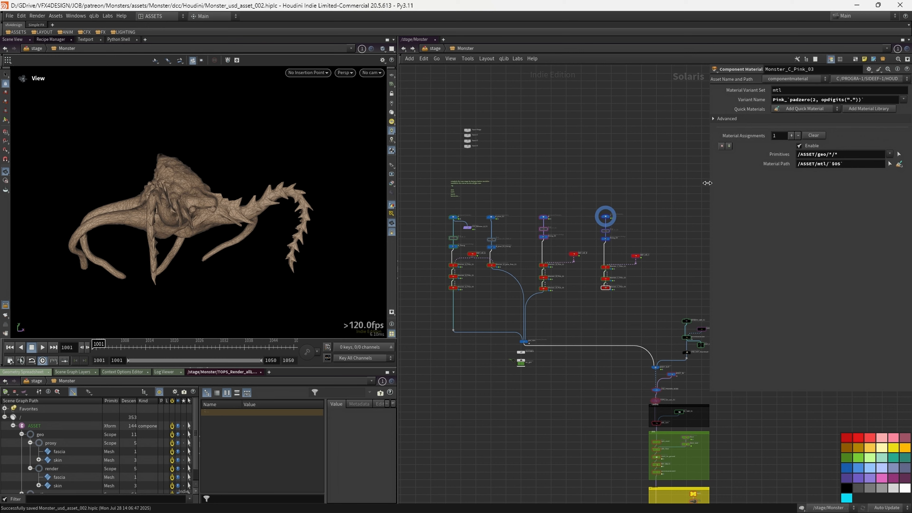
pyautogui.moveTo(713, 187); pyautogui.dragTo(772, 187)
pyautogui.scroll(5, 599, 243)
pyautogui.moveTo(603, 220); pyautogui.dragTo(644, 190, button='middle')
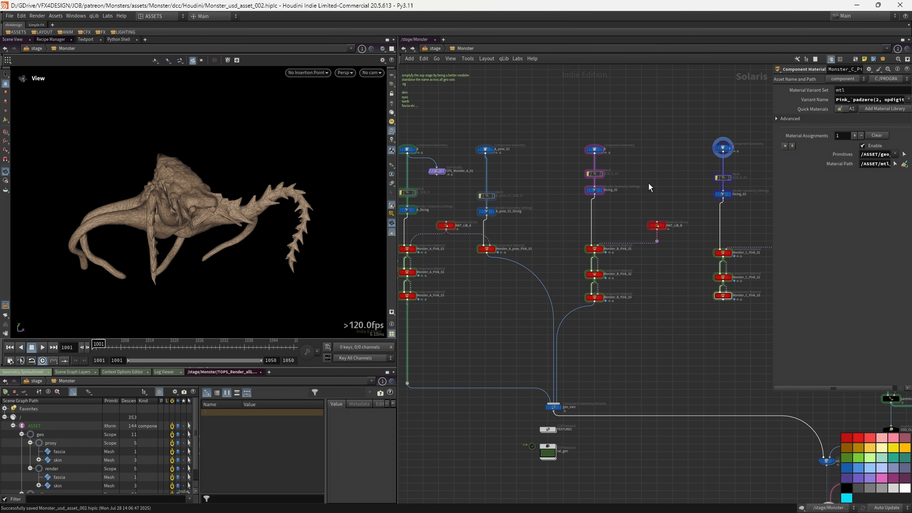
# Review A_pose_01, the Monster B geometry and its Pink_02 material in the viewport, and show the parameters of CFX_Monster_A_01.
pyautogui.scroll(-1, 555, 178)
pyautogui.scroll(1, 440, 144)
pyautogui.click(433, 161)
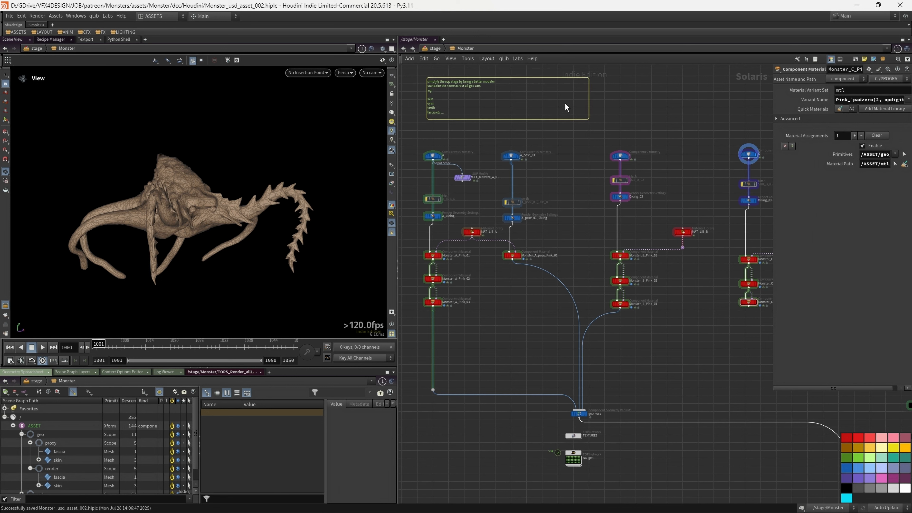
pyautogui.click(519, 147)
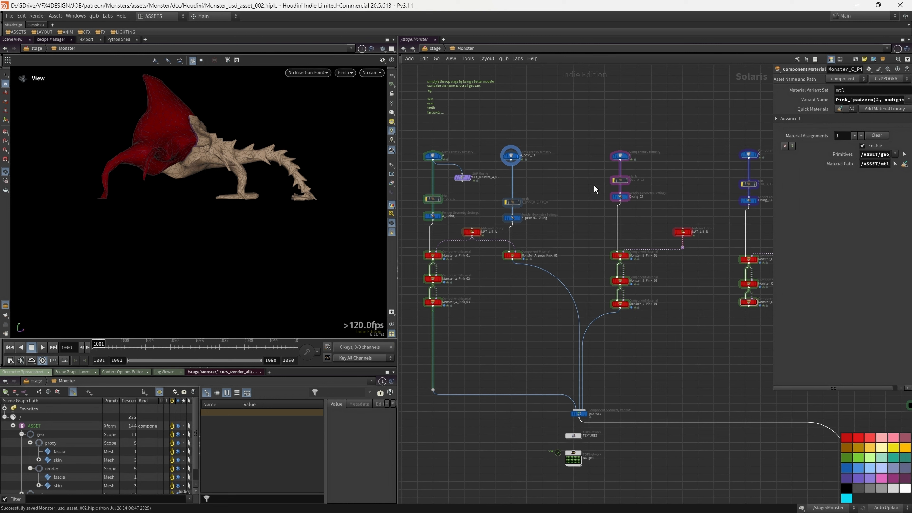
pyautogui.click(629, 160)
pyautogui.click(628, 256)
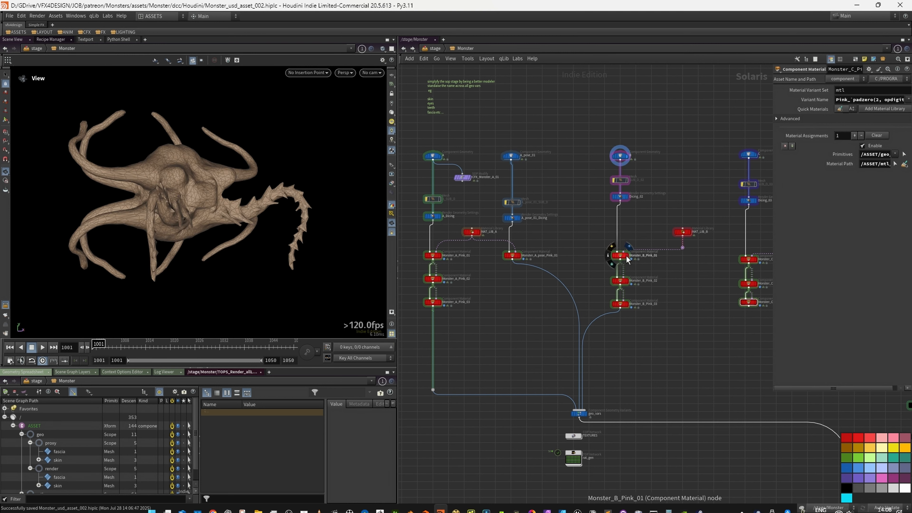
pyautogui.click(627, 281)
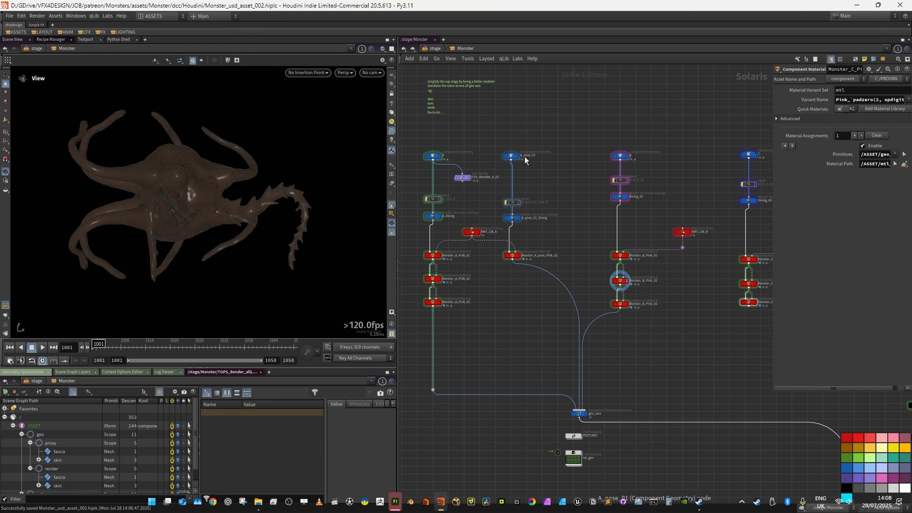
pyautogui.click(463, 177)
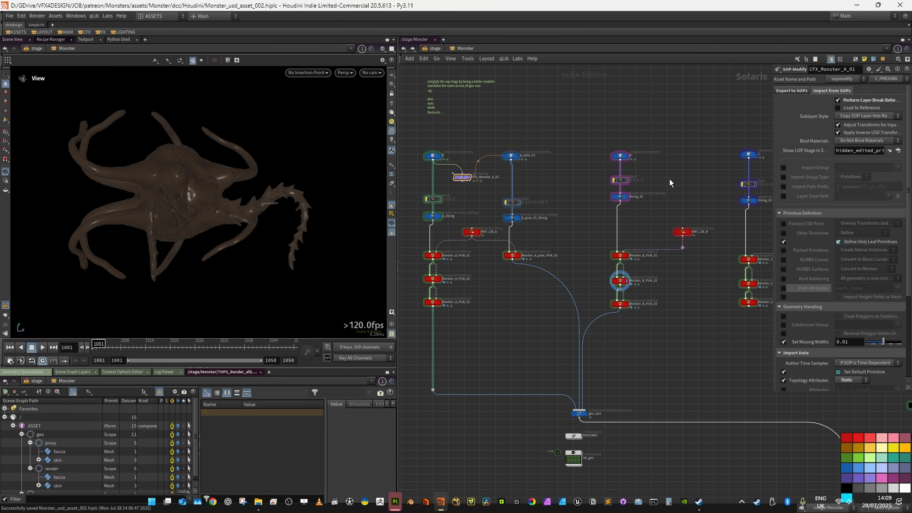
# Display the C component geometry and connect Monster_C_Pink_03 to the geo_vars node.
pyautogui.scroll(-1, 703, 163)
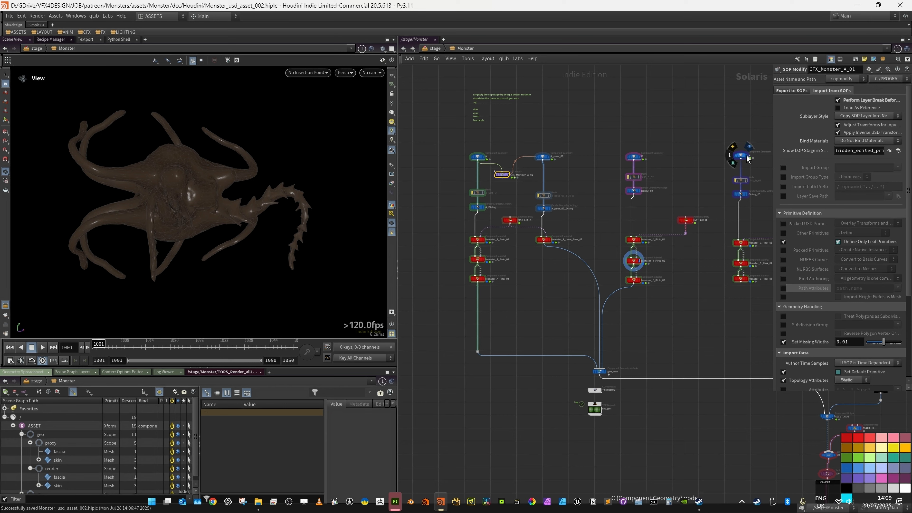
pyautogui.click(749, 146)
pyautogui.moveTo(720, 277); pyautogui.dragTo(655, 248, button='middle')
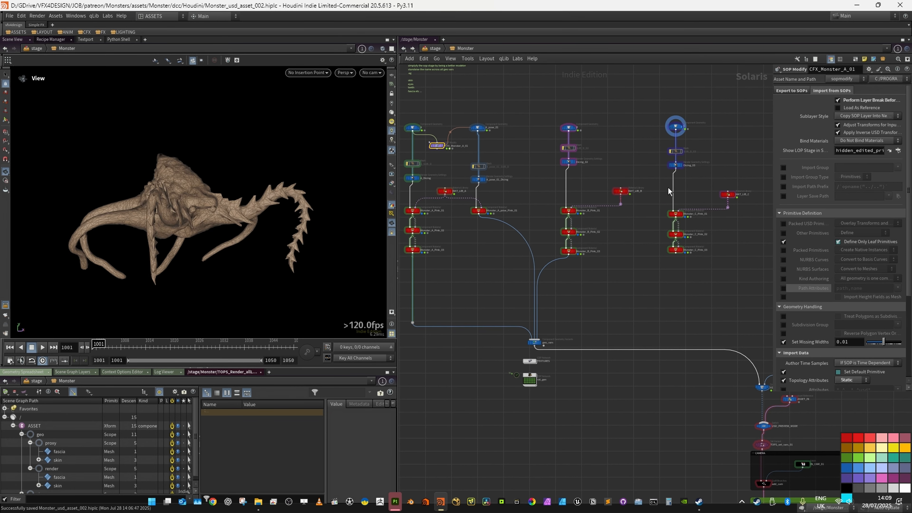
pyautogui.moveTo(676, 254); pyautogui.dragTo(538, 341)
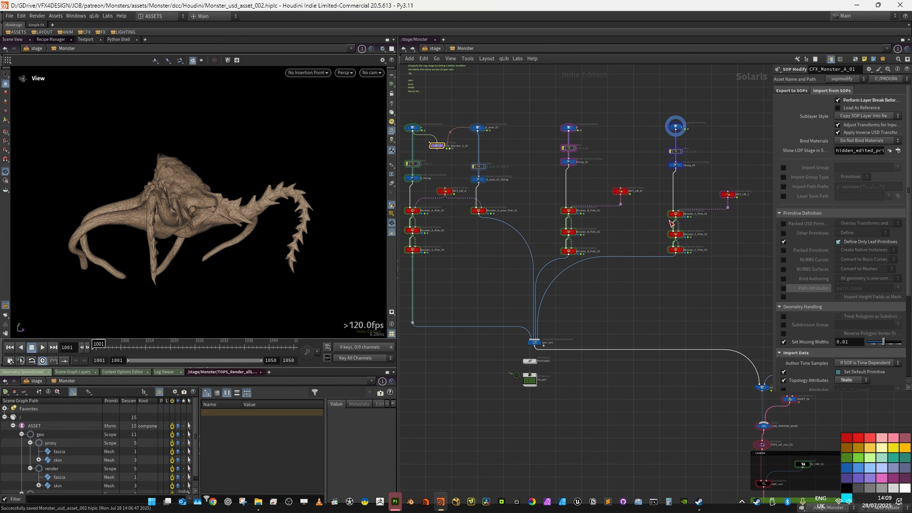
pyautogui.moveTo(699, 271); pyautogui.dragTo(682, 277, button='middle')
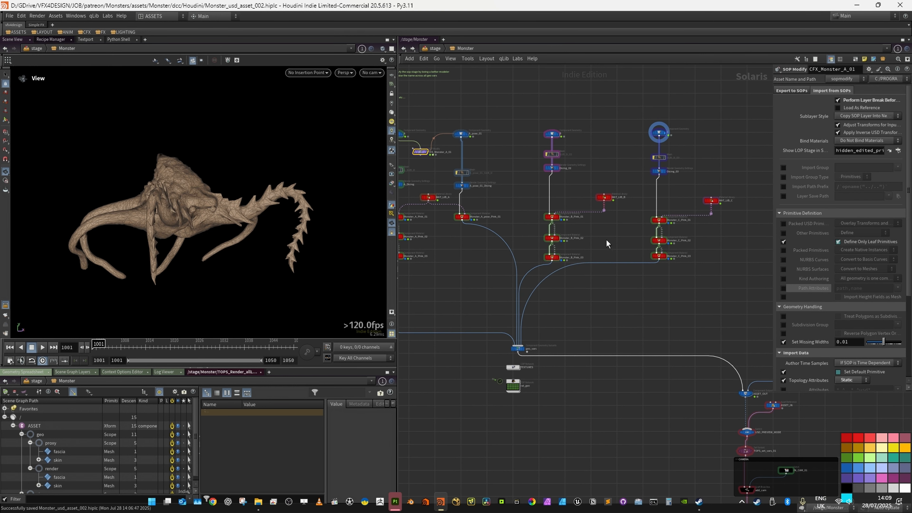
# Compare the A, B and C component geometries in the viewport, viewing the models from different sides.
pyautogui.scroll(-3, 633, 158)
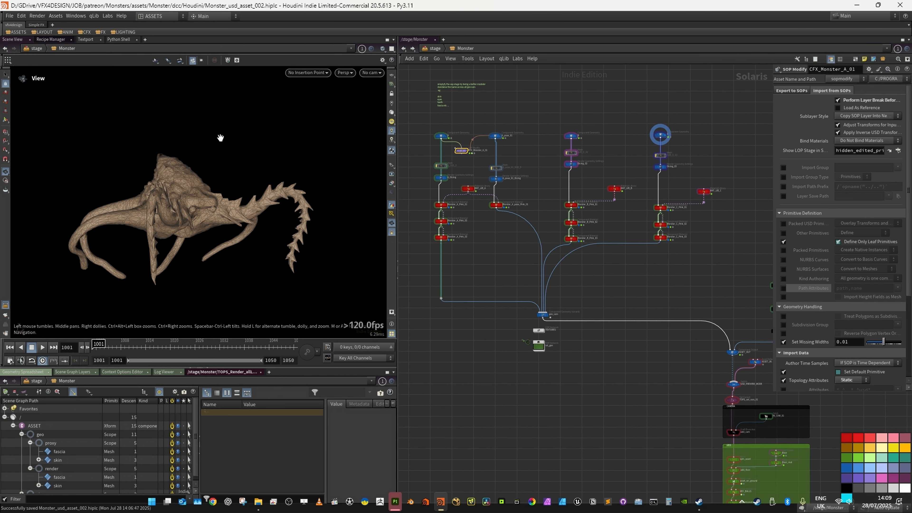
pyautogui.scroll(2, 460, 136)
pyautogui.click(447, 139)
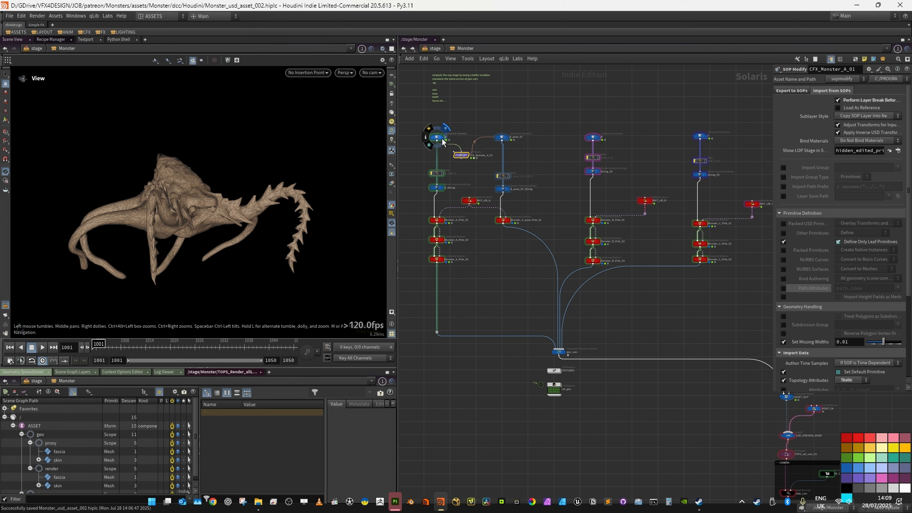
pyautogui.click(598, 138)
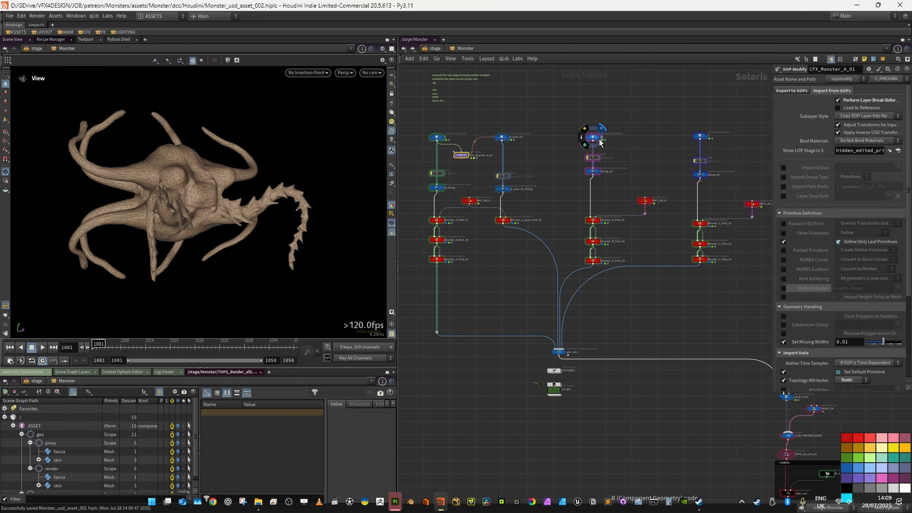
pyautogui.click(708, 139)
pyautogui.moveTo(209, 183); pyautogui.dragTo(306, 179)
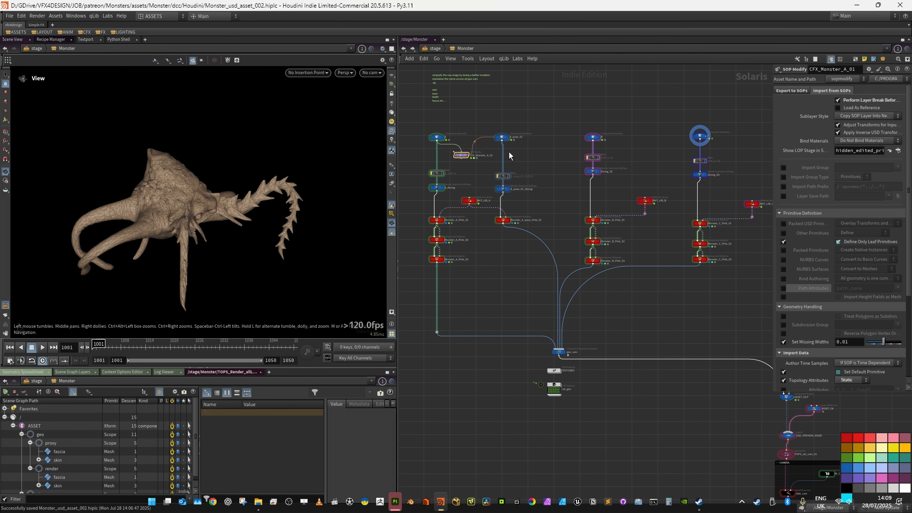
pyautogui.moveTo(602, 141)
pyautogui.moveTo(682, 137)
pyautogui.click(443, 139)
pyautogui.moveTo(160, 173); pyautogui.dragTo(100, 175)
# Look over the A, B and C variant branches, inspect the geometry network inside component C, and return to the Monster network.
pyautogui.scroll(-1, 591, 122)
pyautogui.scroll(1, 680, 126)
pyautogui.moveTo(681, 126); pyautogui.dragTo(646, 137, button='middle')
pyautogui.moveTo(726, 144); pyautogui.dragTo(626, 131, button='middle')
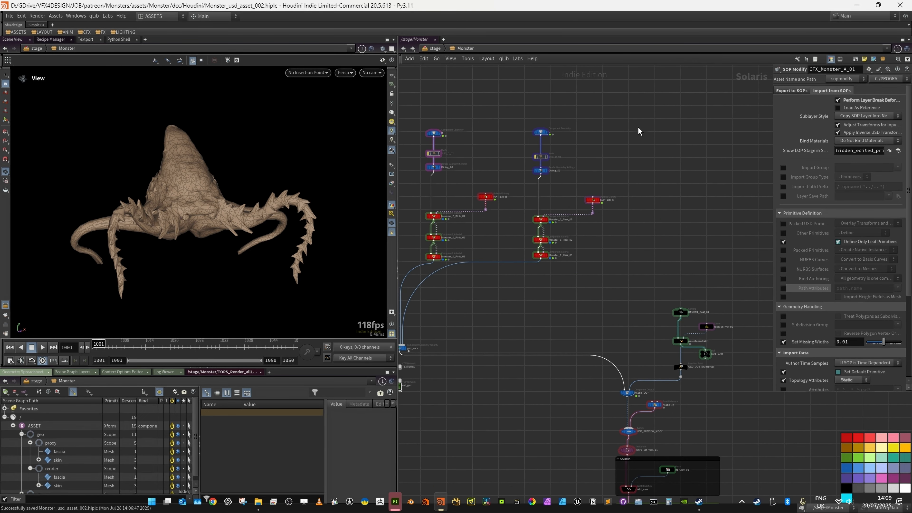
pyautogui.scroll(-2, 637, 127)
pyautogui.moveTo(499, 116); pyautogui.dragTo(606, 127, button='middle')
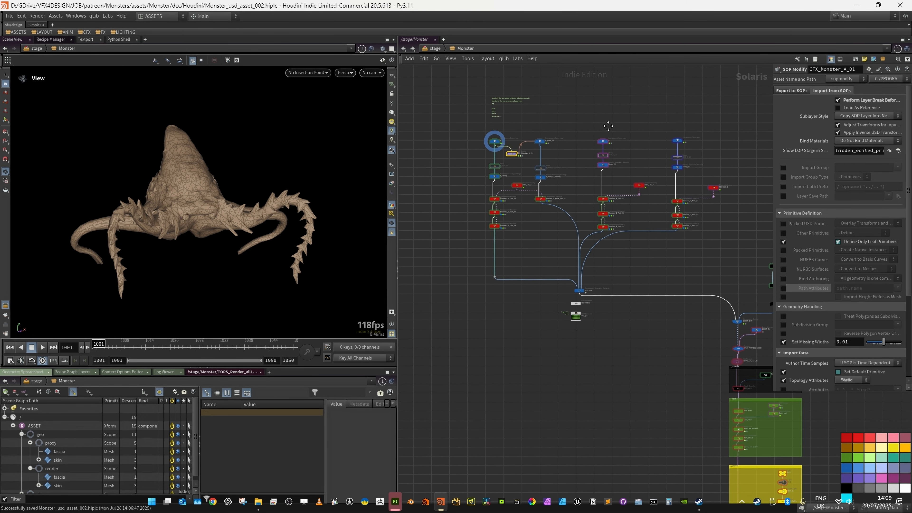
pyautogui.moveTo(691, 128); pyautogui.dragTo(664, 128, button='middle')
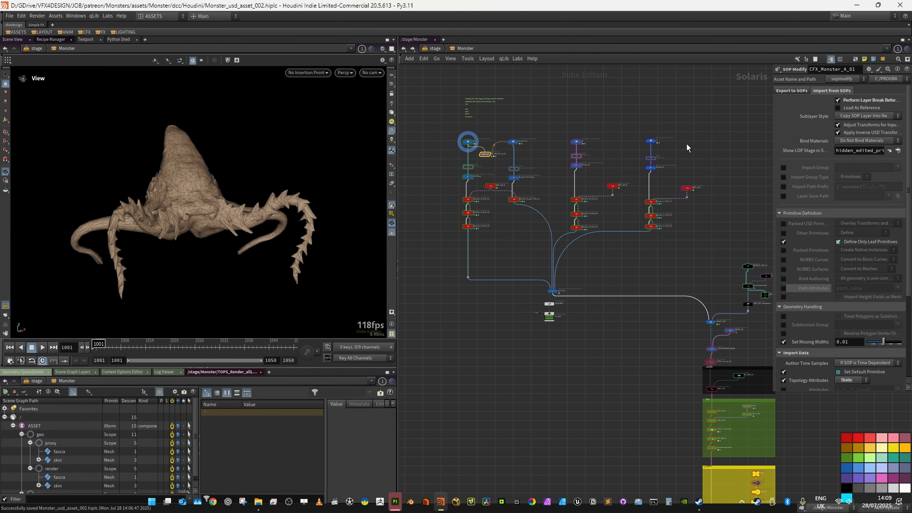
pyautogui.scroll(2, 664, 140)
pyautogui.scroll(1, 478, 125)
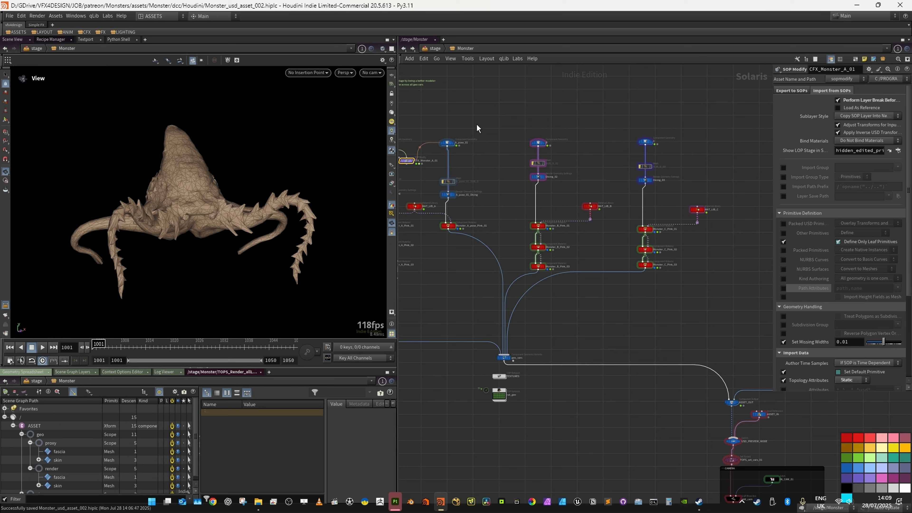
pyautogui.scroll(-3, 479, 127)
pyautogui.scroll(4, 591, 137)
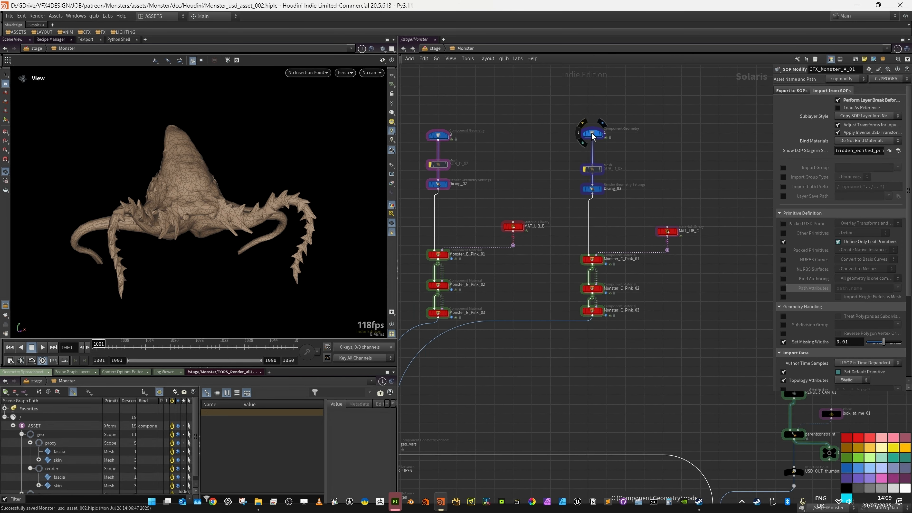
pyautogui.doubleClick(591, 134)
pyautogui.scroll(2, 534, 179)
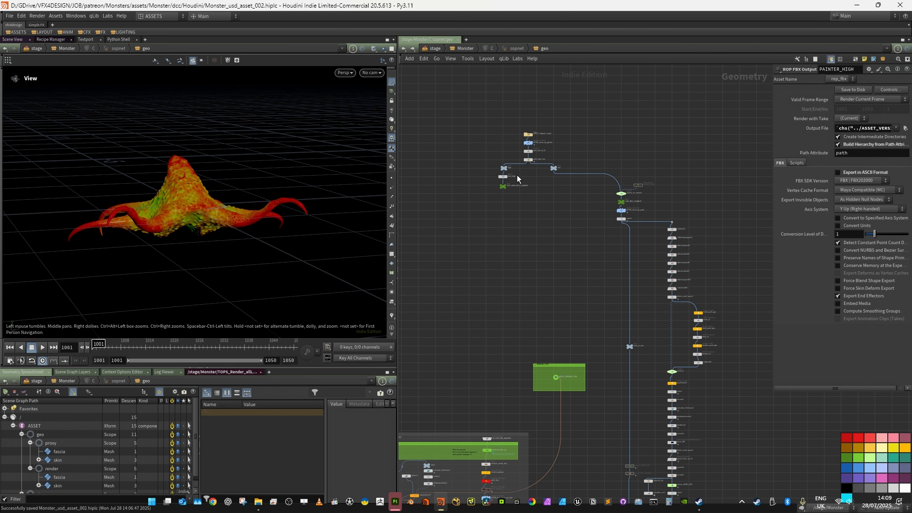
pyautogui.scroll(1, 466, 248)
pyautogui.press('u')
pyautogui.press('u')
pyautogui.press('u')
pyautogui.scroll(-5, 520, 152)
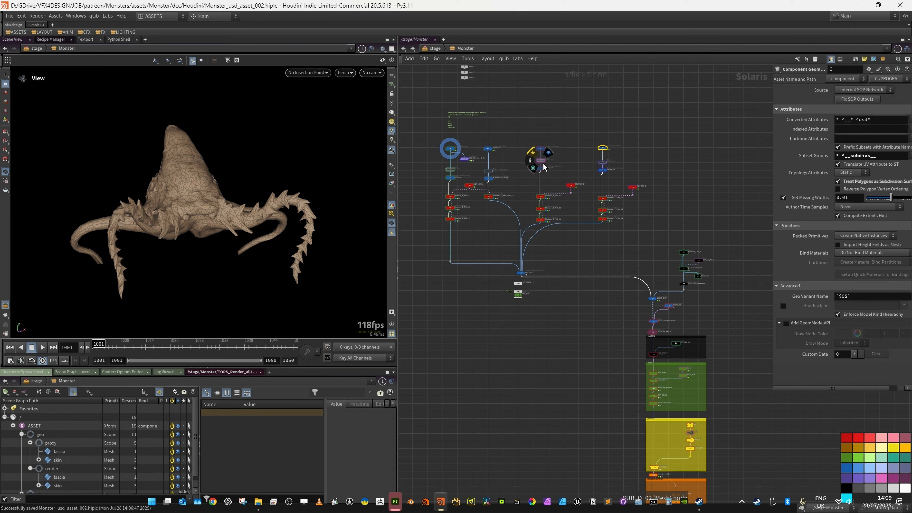
# Switch to Substance 3D Painter and replace the project mesh with PAINTER_LOW from the Monster_C fbx folder.
pyautogui.click(395, 502)
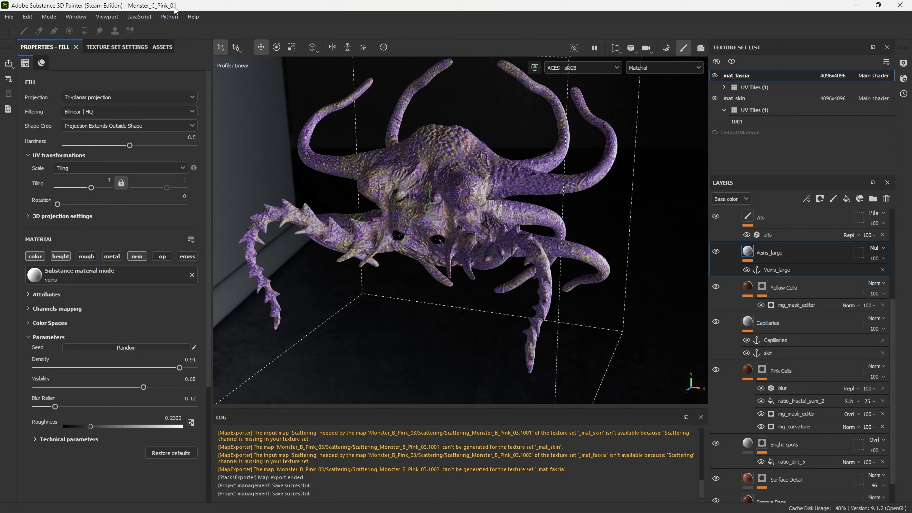
pyautogui.click(27, 17)
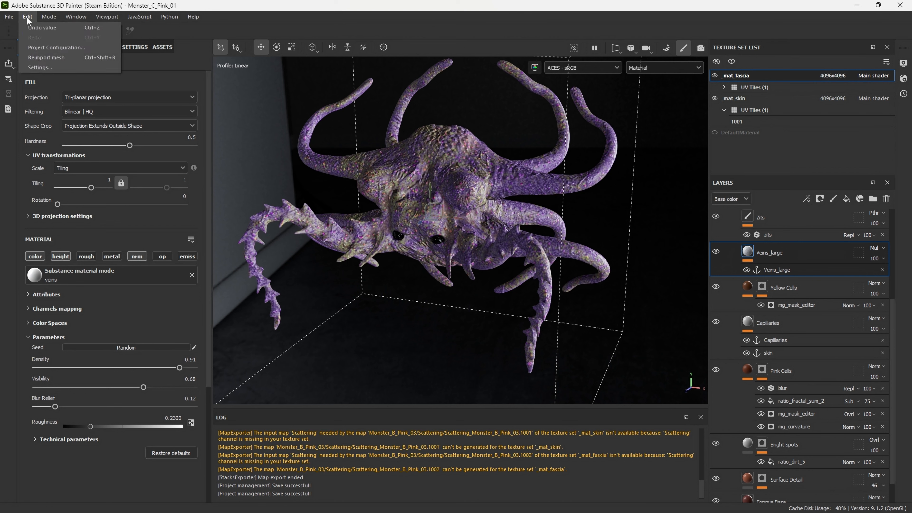
pyautogui.click(53, 48)
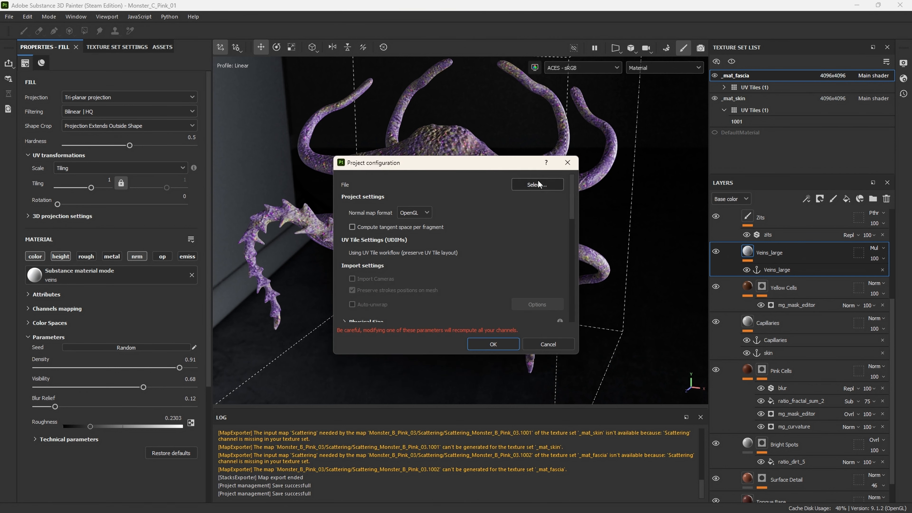
pyautogui.click(540, 184)
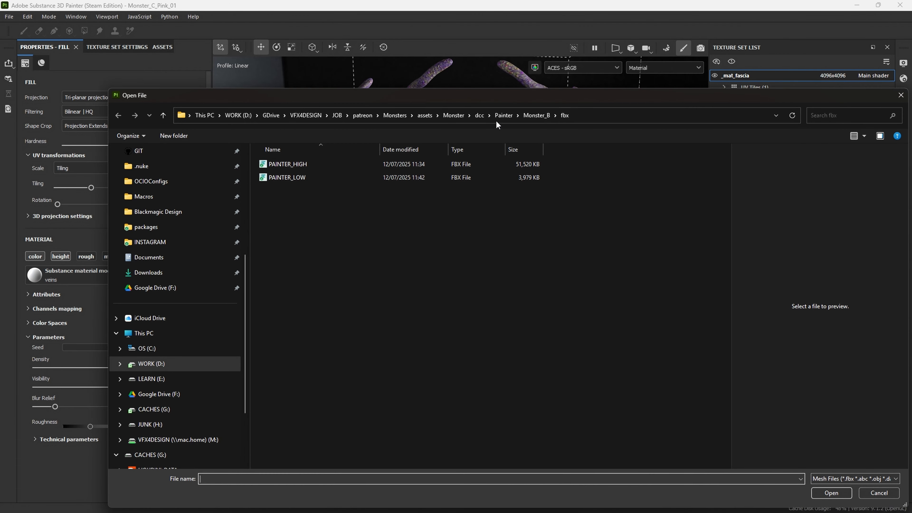
pyautogui.click(504, 116)
pyautogui.doubleClick(308, 192)
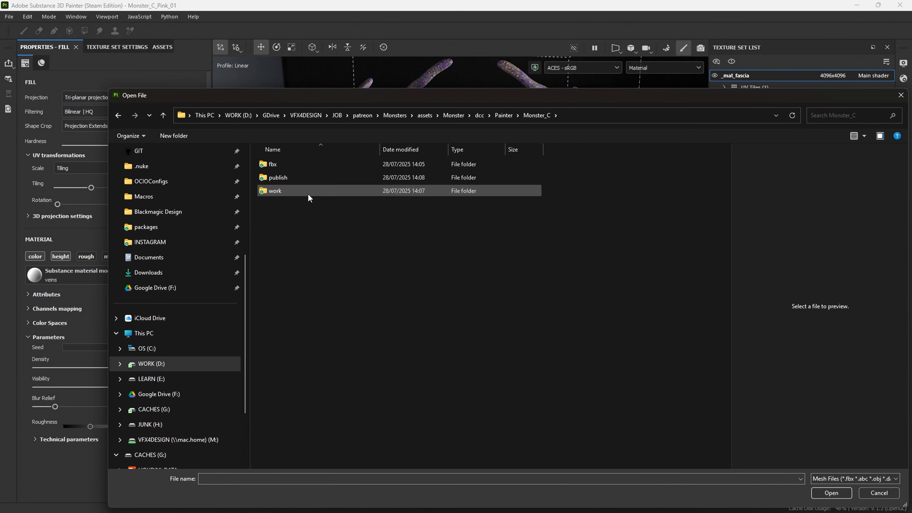
pyautogui.doubleClick(276, 164)
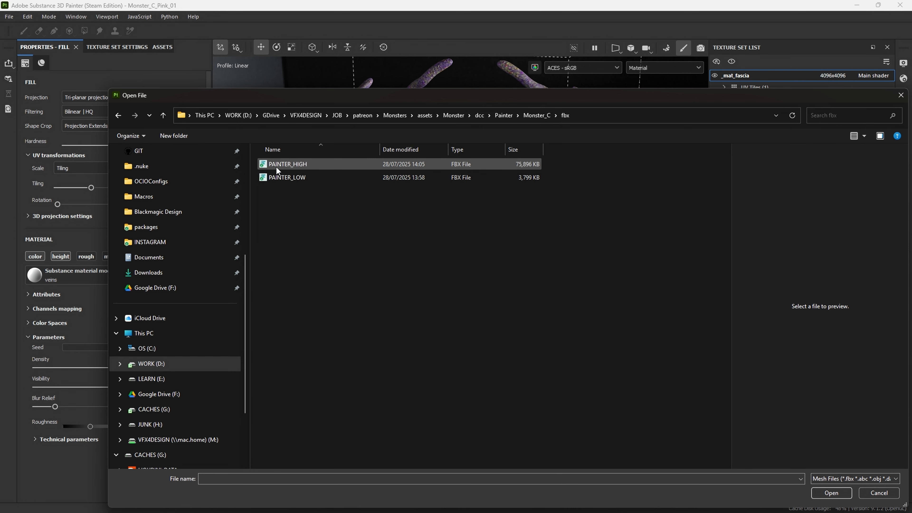
pyautogui.click(309, 180)
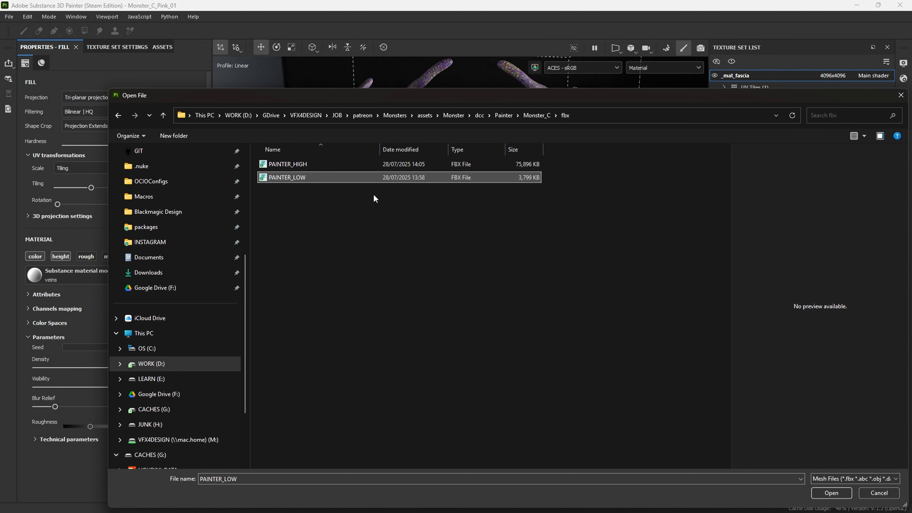
pyautogui.click(831, 493)
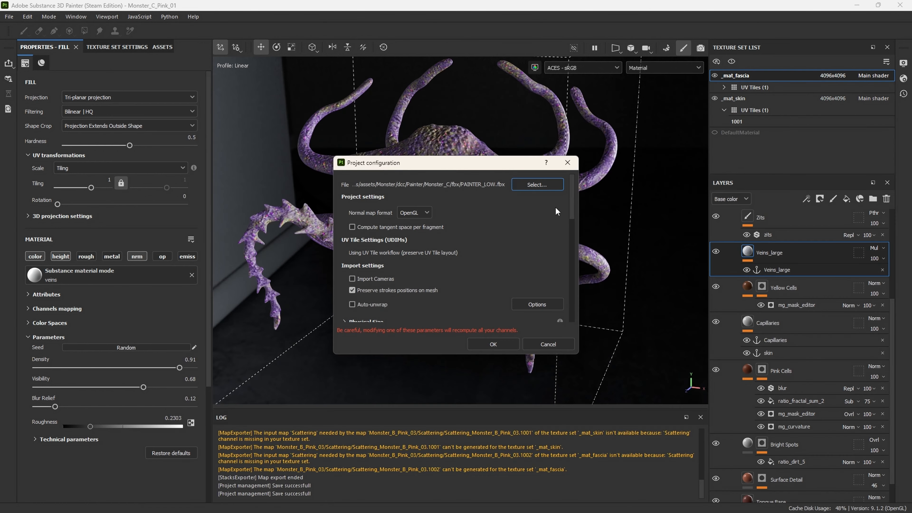
pyautogui.click(542, 343)
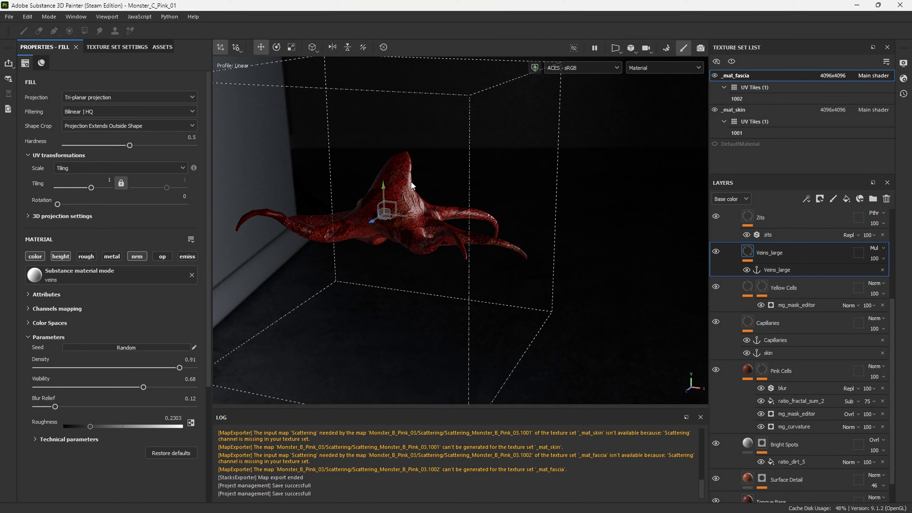
# Enter baking mode and set PAINTER_HIGH from the Monster_C fbx folder as the high definition mesh.
pyautogui.keyDown('alt'); pyautogui.moveTo(412, 183); pyautogui.dragTo(421, 156); pyautogui.keyUp('alt')
pyautogui.keyDown('alt'); pyautogui.moveTo(517, 140); pyautogui.dragTo(494, 161); pyautogui.keyUp('alt')
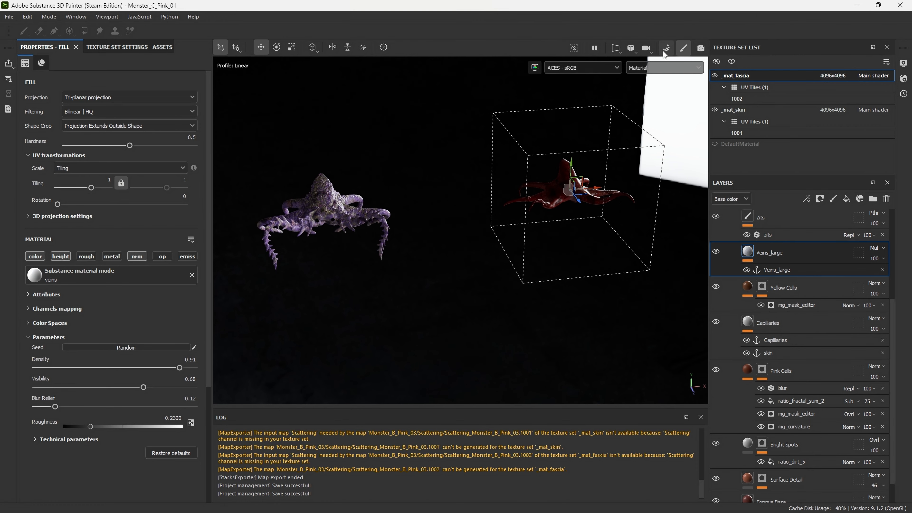
pyautogui.click(666, 48)
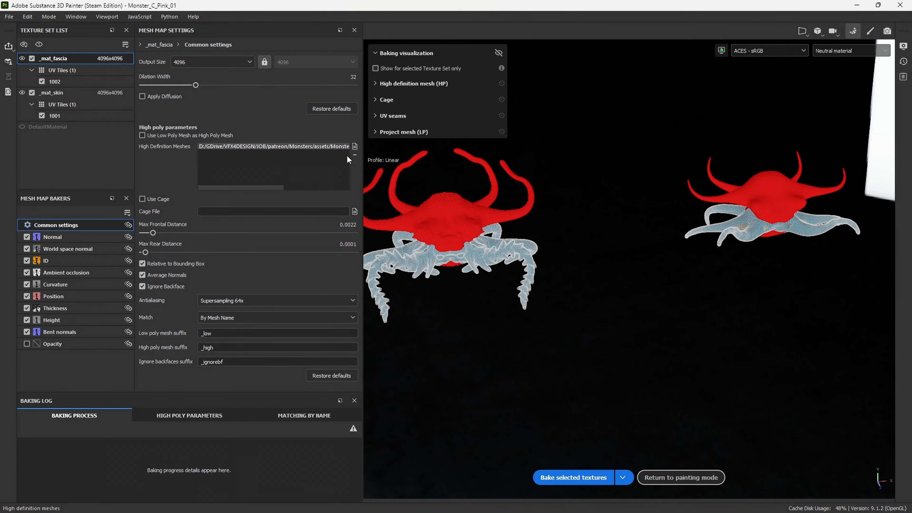
pyautogui.click(354, 146)
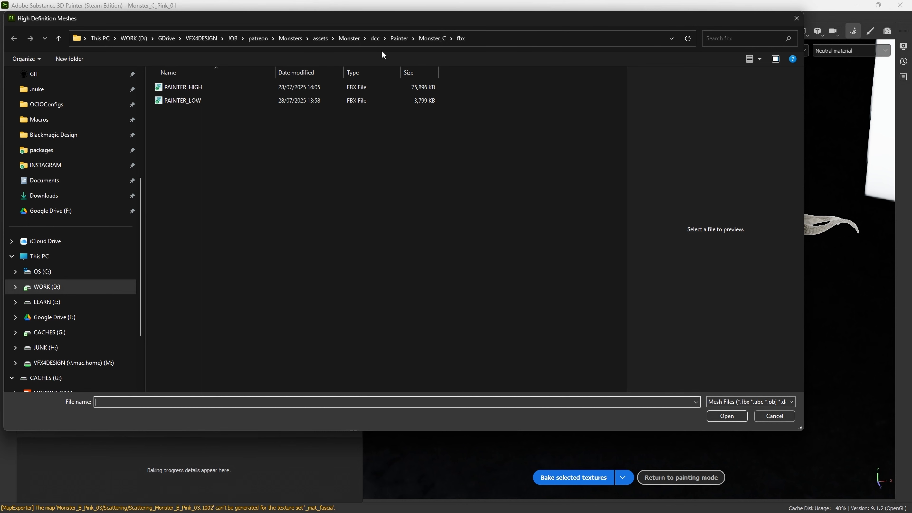
pyautogui.click(211, 89)
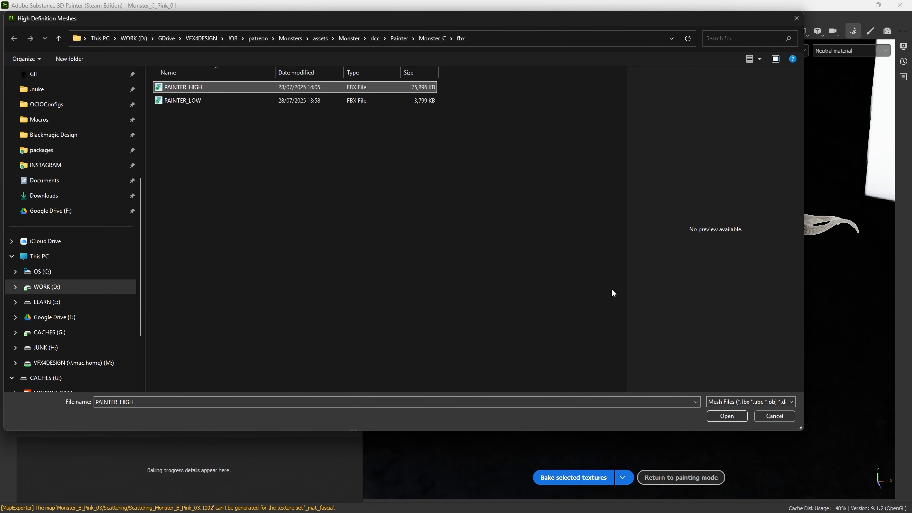
pyautogui.click(738, 416)
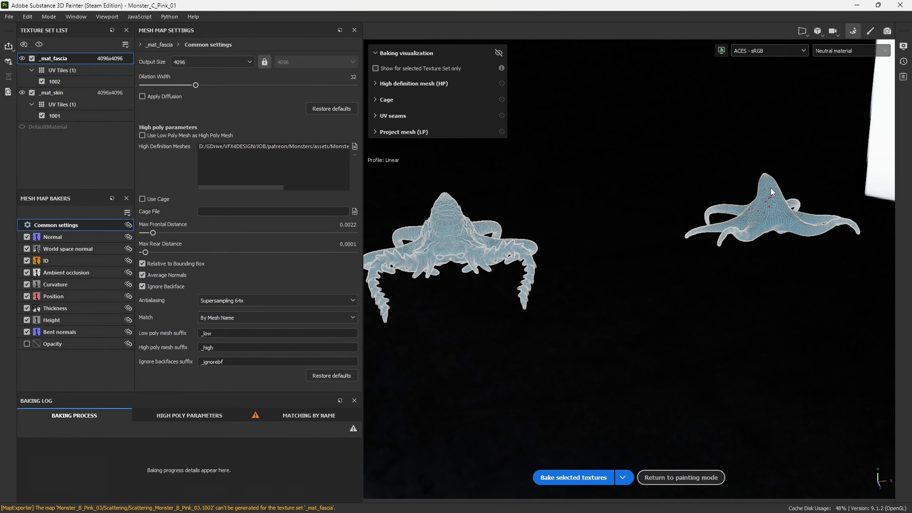
# Examine the two monster meshes in the baking viewport from several angles, checking how the high and low poly surfaces overlap.
pyautogui.keyDown('alt'); pyautogui.moveTo(794, 197); pyautogui.dragTo(789, 229); pyautogui.keyUp('alt')
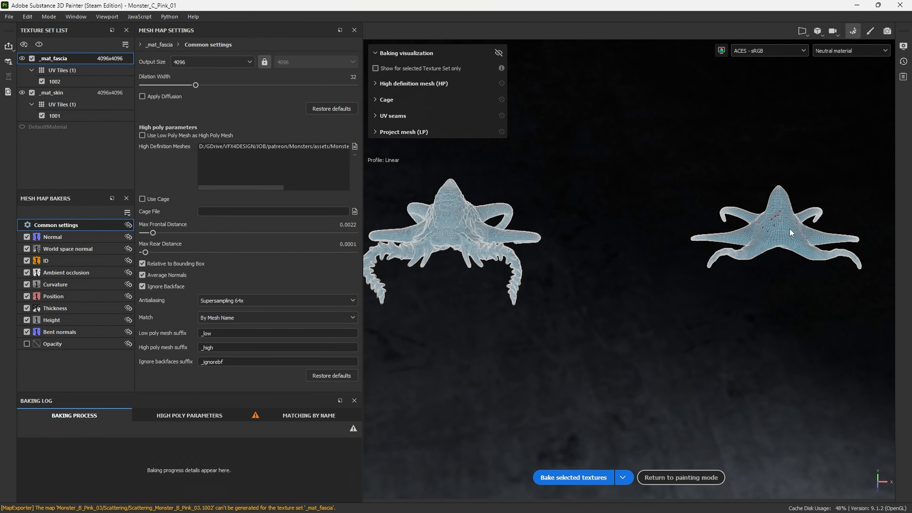
pyautogui.keyDown('alt'); pyautogui.moveTo(789, 229); pyautogui.dragTo(619, 254, button='middle'); pyautogui.keyUp('alt')
pyautogui.keyDown('alt'); pyautogui.moveTo(618, 254); pyautogui.dragTo(821, 207, button='right'); pyautogui.keyUp('alt')
pyautogui.keyDown('alt'); pyautogui.moveTo(617, 213); pyautogui.dragTo(654, 206, button='middle'); pyautogui.keyUp('alt')
pyautogui.keyDown('alt'); pyautogui.moveTo(656, 210); pyautogui.dragTo(641, 285); pyautogui.keyUp('alt')
pyautogui.keyDown('alt'); pyautogui.moveTo(641, 286); pyautogui.dragTo(740, 223, button='right'); pyautogui.keyUp('alt')
pyautogui.keyDown('alt'); pyautogui.moveTo(650, 216); pyautogui.dragTo(445, 287, button='right'); pyautogui.keyUp('alt')
pyautogui.keyDown('alt'); pyautogui.moveTo(517, 279); pyautogui.dragTo(457, 289); pyautogui.keyUp('alt')
pyautogui.keyDown('alt'); pyautogui.moveTo(457, 289); pyautogui.dragTo(659, 235, button='middle'); pyautogui.keyUp('alt')
pyautogui.keyDown('alt'); pyautogui.moveTo(575, 251); pyautogui.dragTo(585, 251); pyautogui.keyUp('alt')
pyautogui.keyDown('alt'); pyautogui.moveTo(585, 251); pyautogui.dragTo(602, 257, button='right'); pyautogui.keyUp('alt')
pyautogui.keyDown('alt'); pyautogui.moveTo(603, 257); pyautogui.dragTo(482, 279, button='middle'); pyautogui.keyUp('alt')
pyautogui.keyDown('alt'); pyautogui.moveTo(559, 258); pyautogui.dragTo(529, 267, button='right'); pyautogui.keyUp('alt')
pyautogui.keyDown('alt'); pyautogui.moveTo(603, 250); pyautogui.dragTo(650, 215, button='middle'); pyautogui.keyUp('alt')
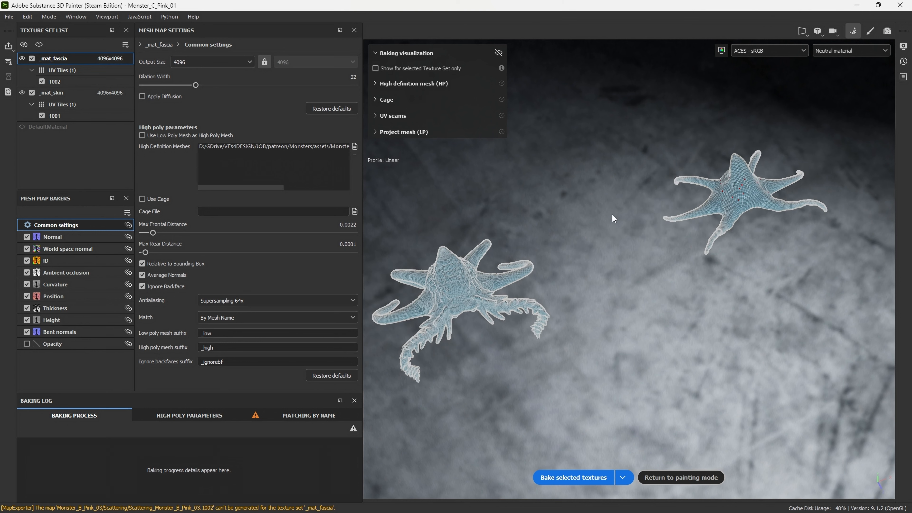
# Set the baking Max Frontal Distance to 0.0034 and save the project.
pyautogui.moveTo(155, 232); pyautogui.dragTo(156, 233)
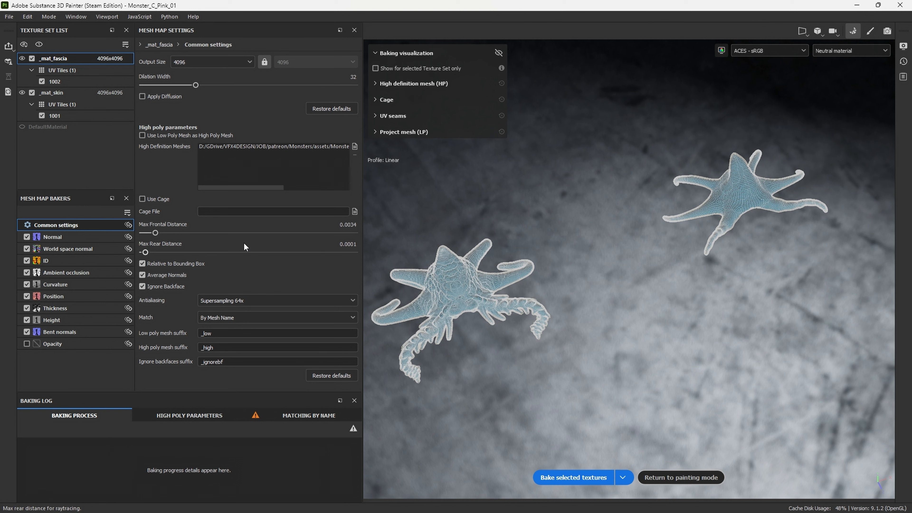
pyautogui.click(8, 17)
pyautogui.click(33, 91)
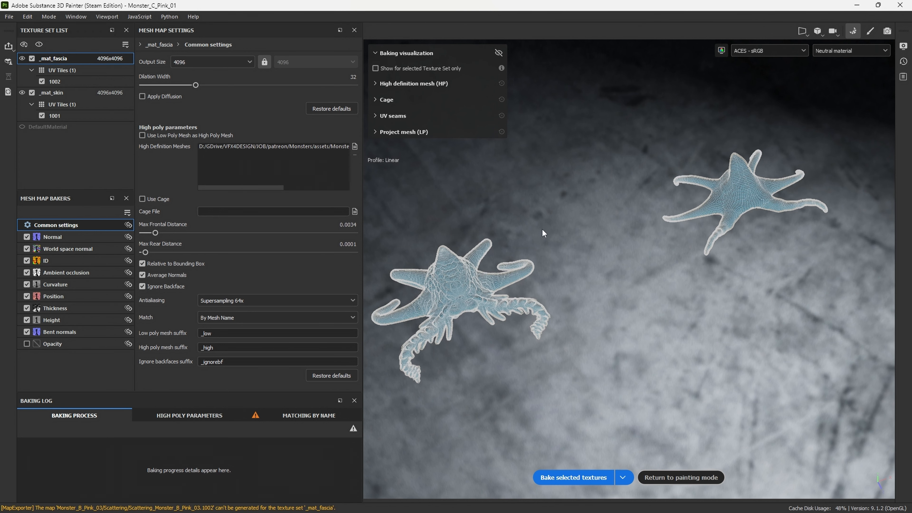
# Review the low and high poly mesh suffixes used for matching by mesh name.
pyautogui.scroll(-1, 475, 270)
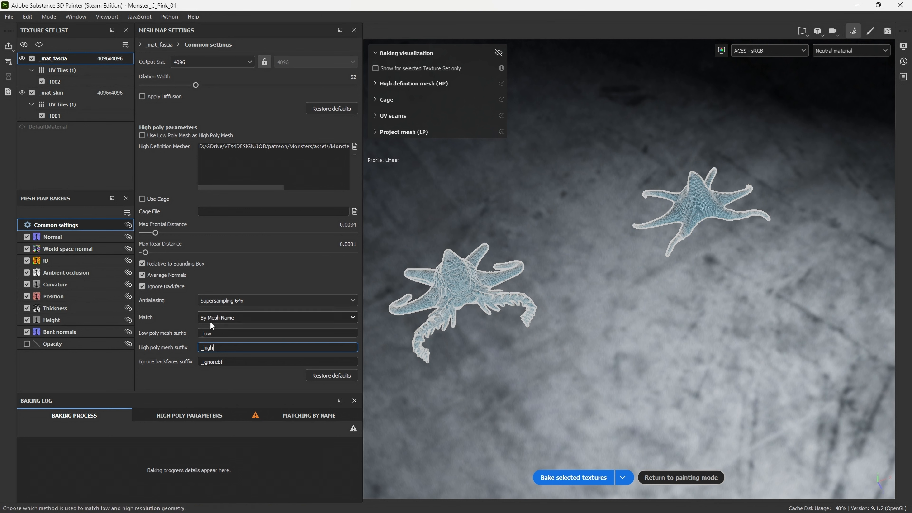
pyautogui.doubleClick(234, 333)
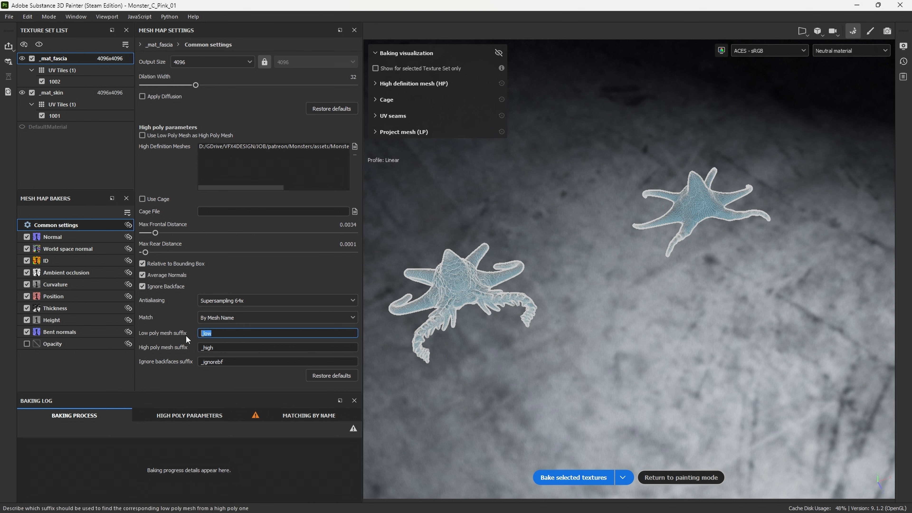
# Check the high poly parameters and matching-by-name logs, and bake the selected textures.
pyautogui.click(203, 414)
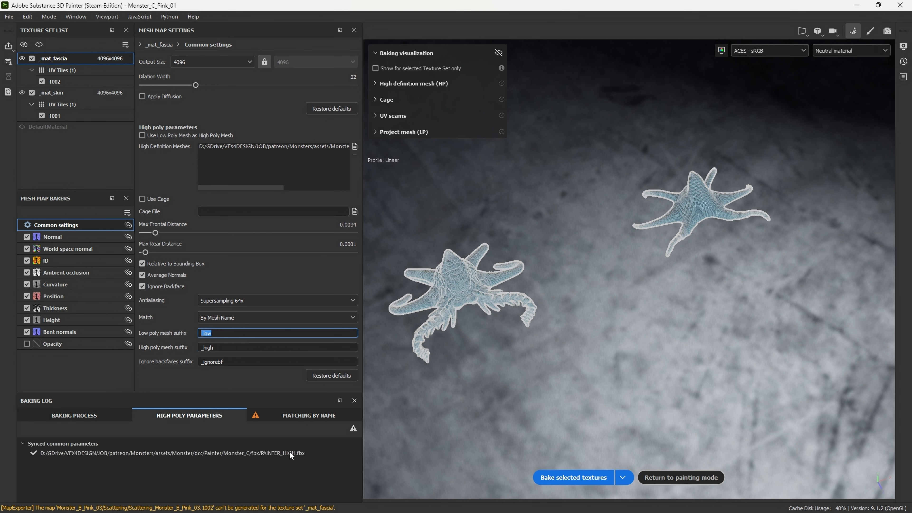
pyautogui.click(285, 416)
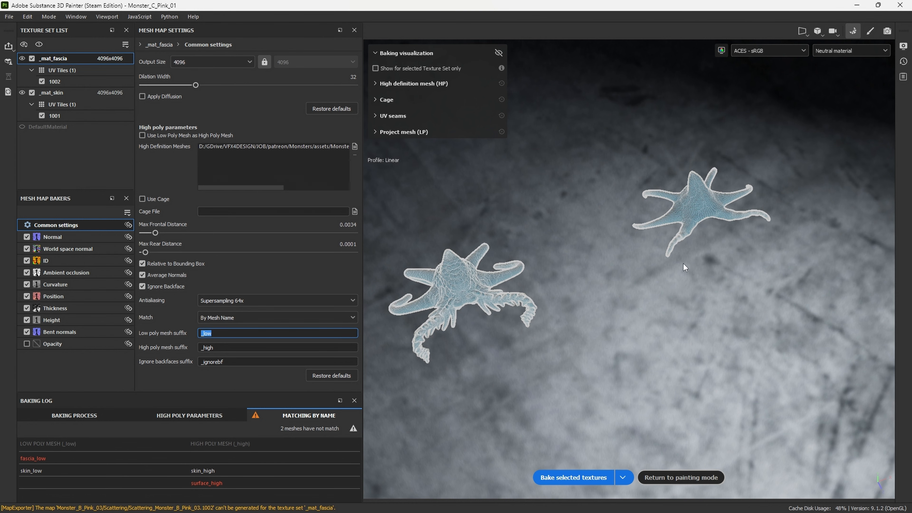
pyautogui.click(589, 477)
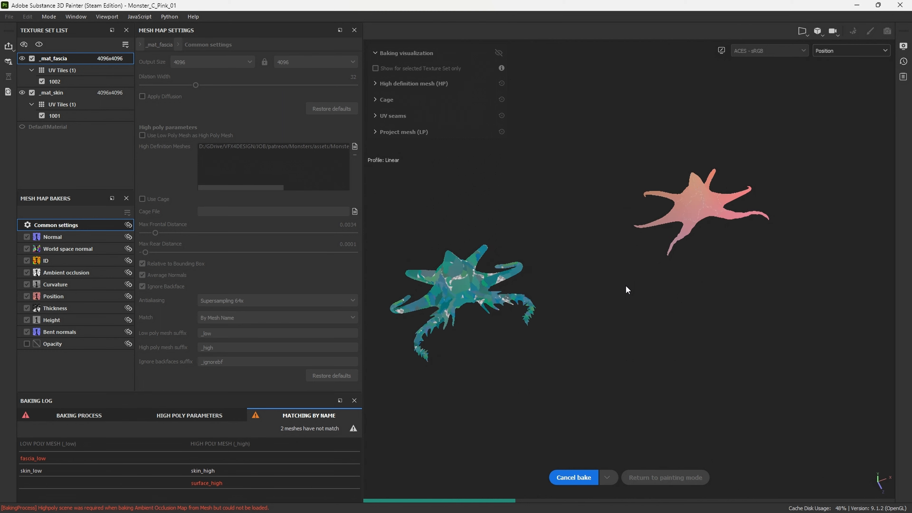
# Switch to Houdini and open the geometry network inside component C at the FOR PAINTER section.
pyautogui.click(440, 503)
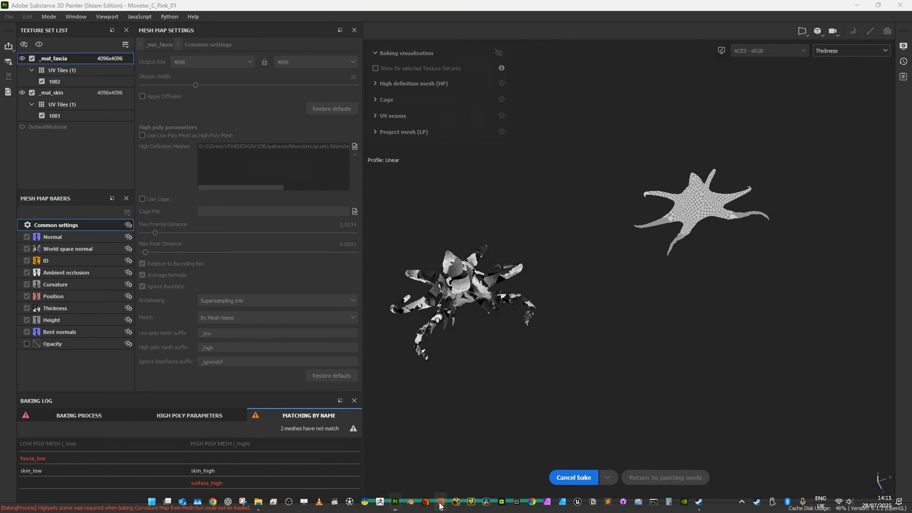
pyautogui.moveTo(622, 322); pyautogui.dragTo(536, 308, button='middle')
pyautogui.scroll(4, 513, 113)
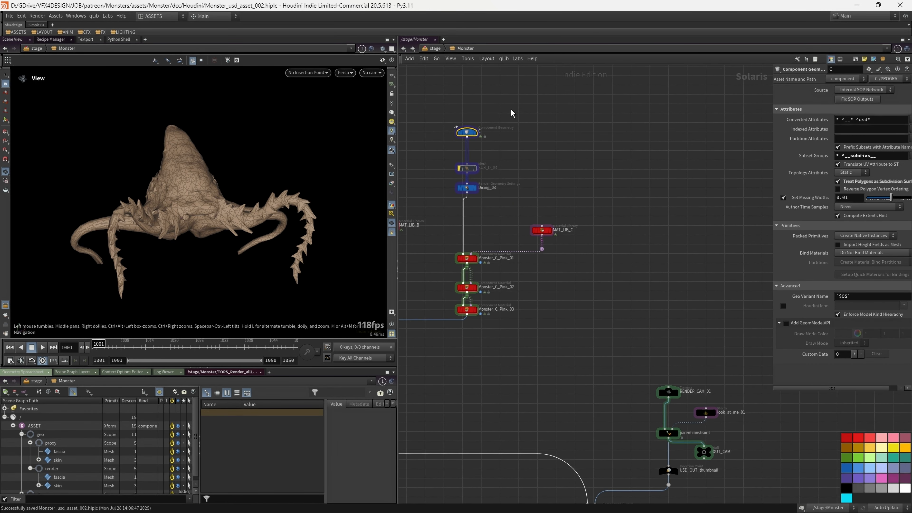
pyautogui.doubleClick(467, 132)
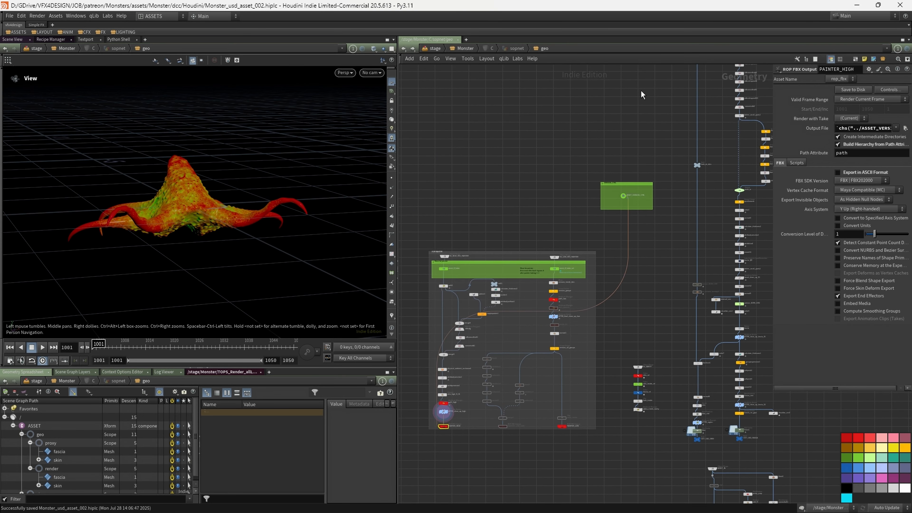
pyautogui.scroll(2, 569, 354)
pyautogui.moveTo(482, 328); pyautogui.dragTo(593, 269, button='middle')
pyautogui.scroll(1, 591, 268)
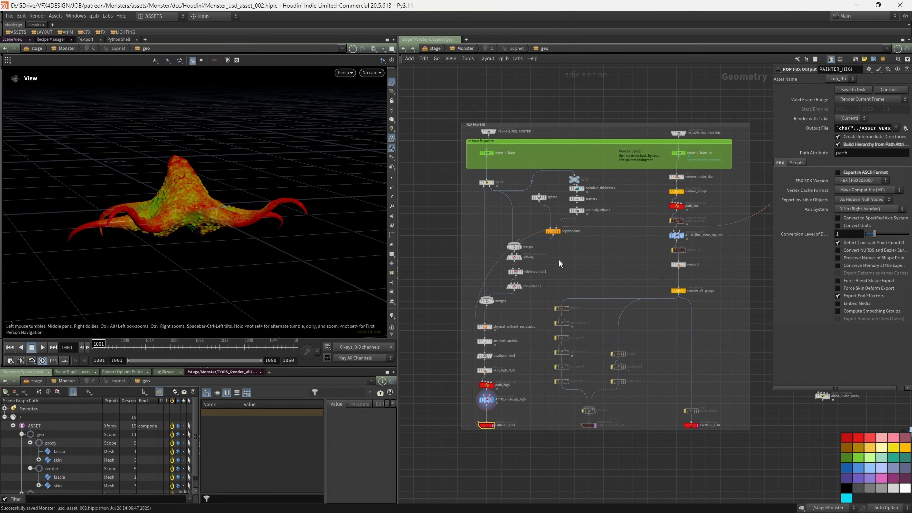
pyautogui.scroll(1, 488, 241)
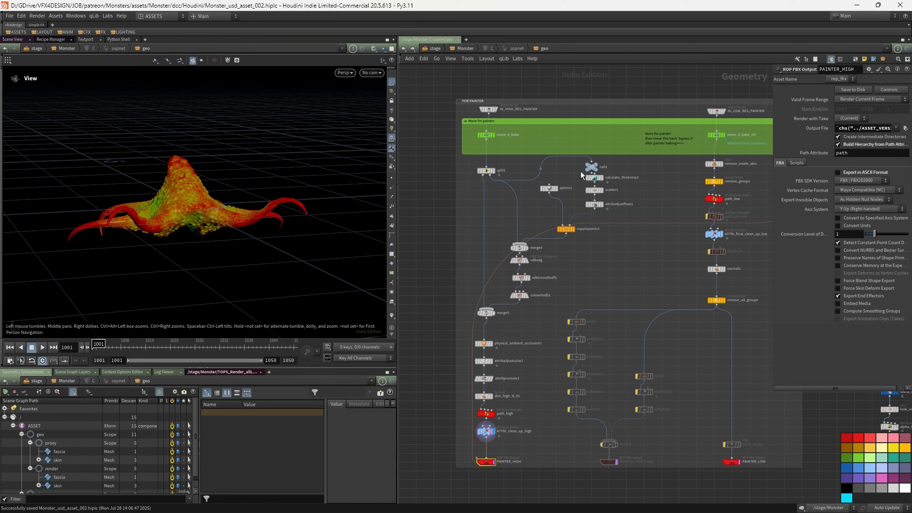
pyautogui.scroll(1, 598, 192)
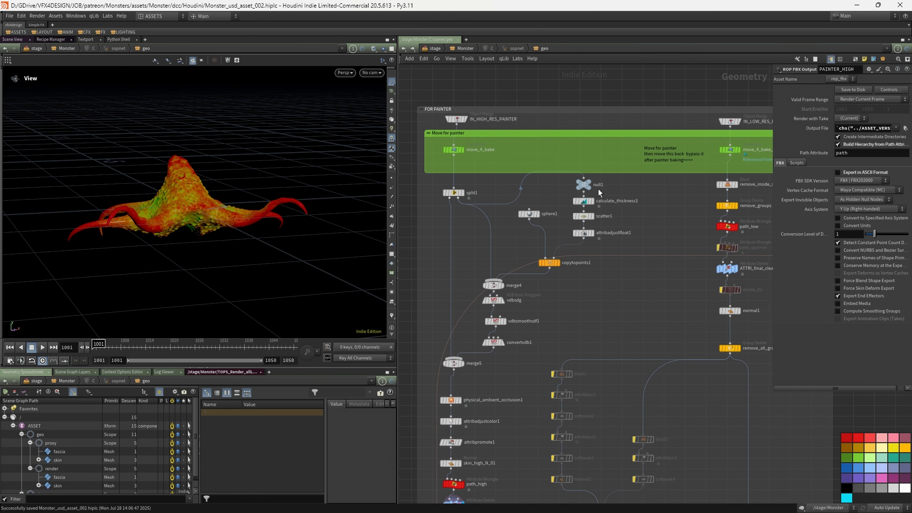
# Display null1 and inspect its node information, shifting merge5 into line above physical_ambient_occlusion1.
pyautogui.middleClick(584, 186)
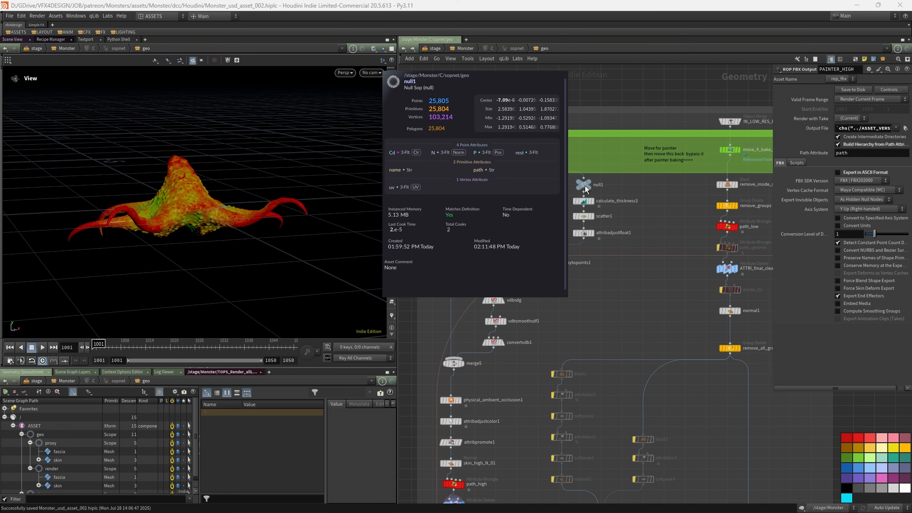
pyautogui.moveTo(454, 363); pyautogui.dragTo(451, 375)
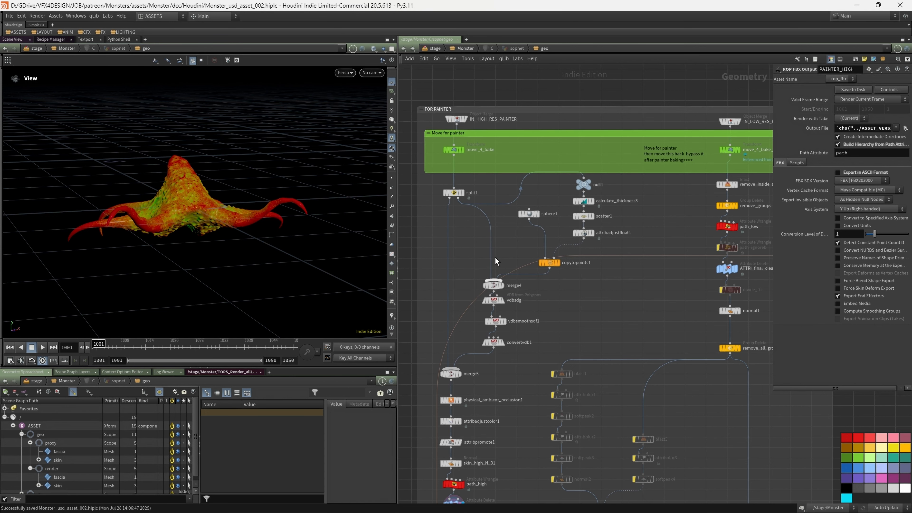
pyautogui.moveTo(496, 349)
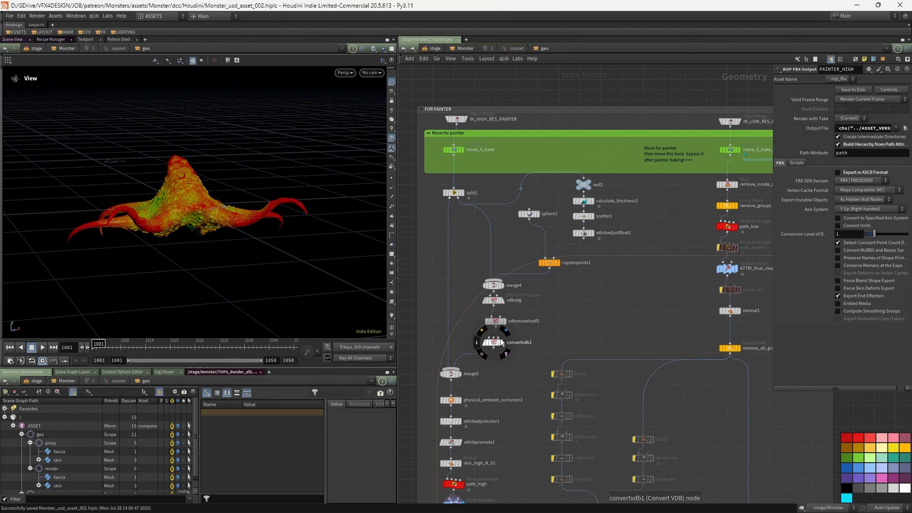
pyautogui.click(590, 187)
pyautogui.click(589, 182)
pyautogui.middleClick(585, 186)
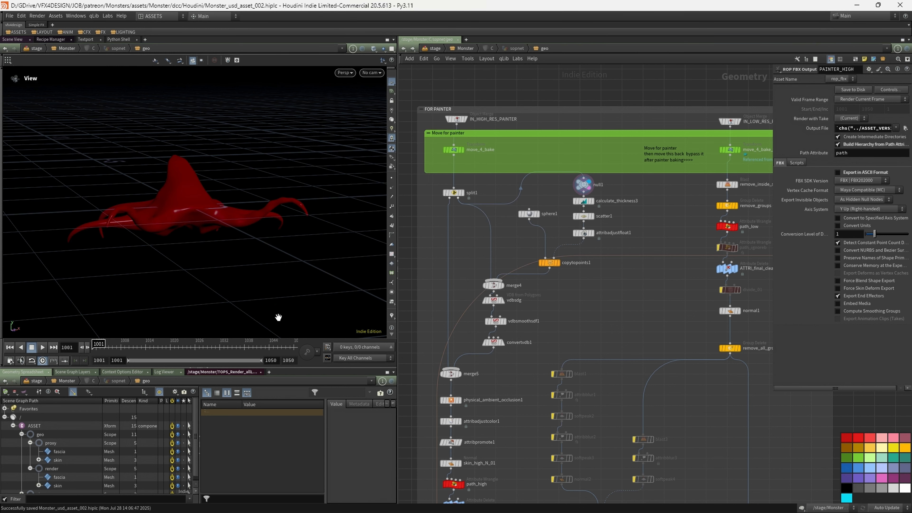
# Widen the node network and show the null1 node in the Geometry Spreadsheet.
pyautogui.click(112, 372)
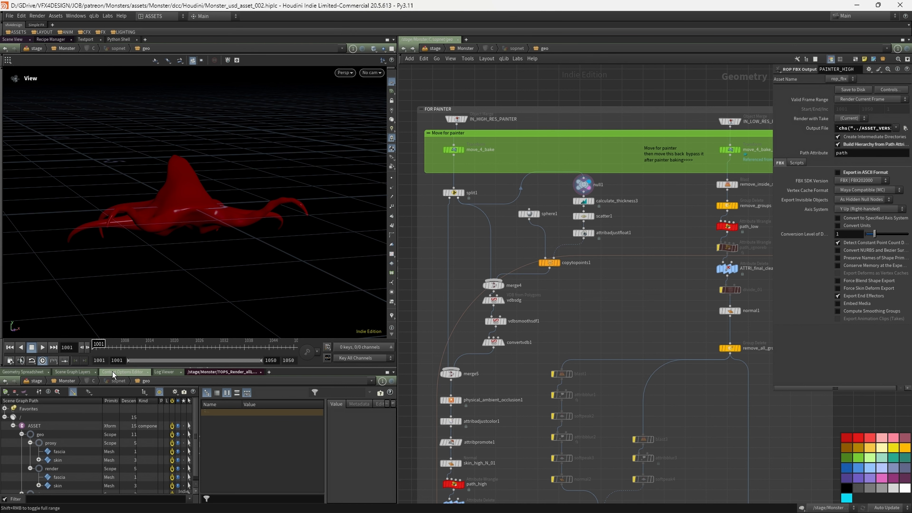
pyautogui.click(23, 371)
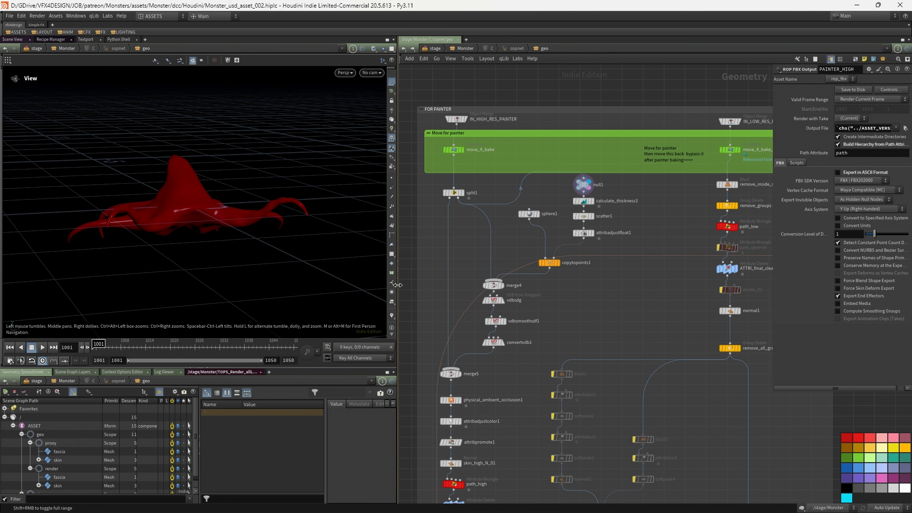
pyautogui.moveTo(397, 282); pyautogui.dragTo(344, 282)
pyautogui.click(557, 184)
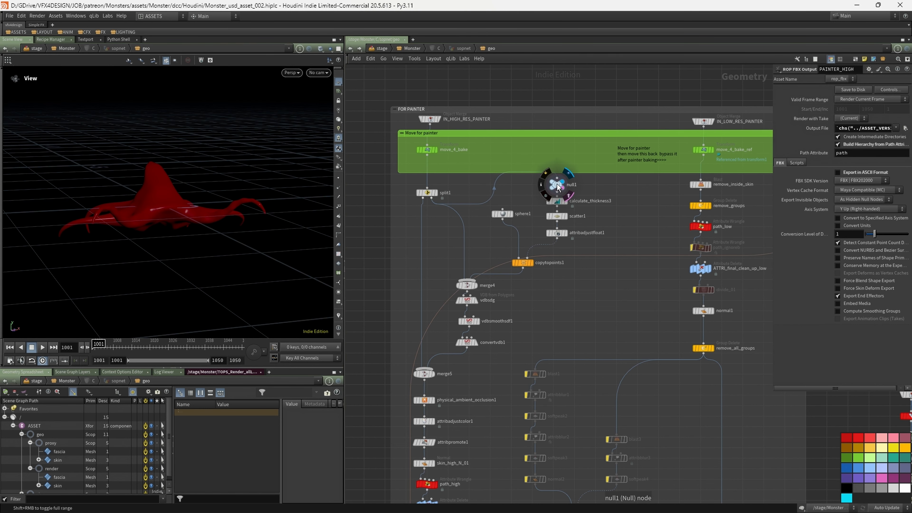
pyautogui.rightClick(556, 185)
pyautogui.moveTo(596, 211)
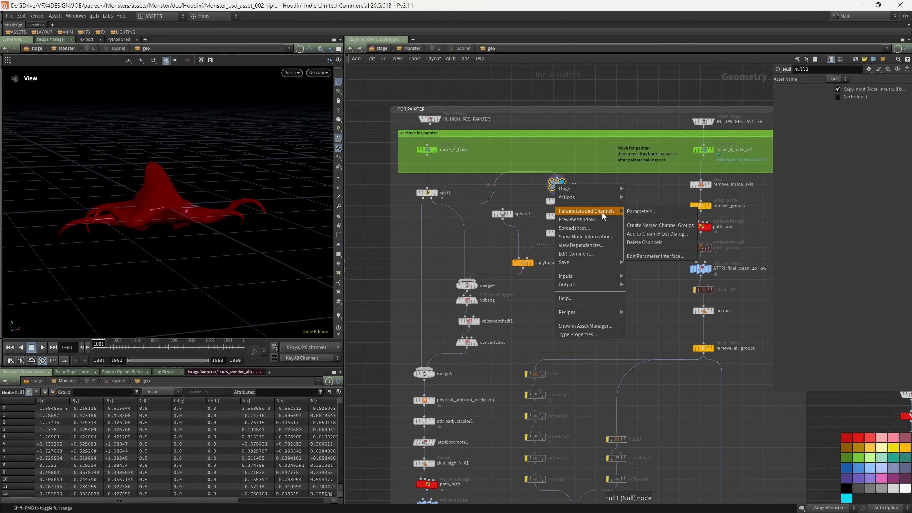
pyautogui.click(642, 212)
pyautogui.click(757, 71)
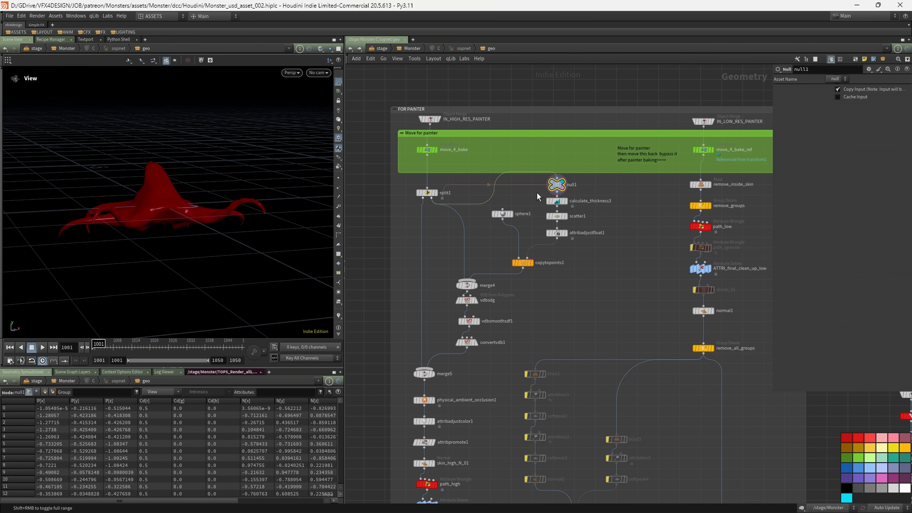
# Open null1's geometry spreadsheet in a separate window over the viewport and examine its primitive attributes.
pyautogui.rightClick(556, 184)
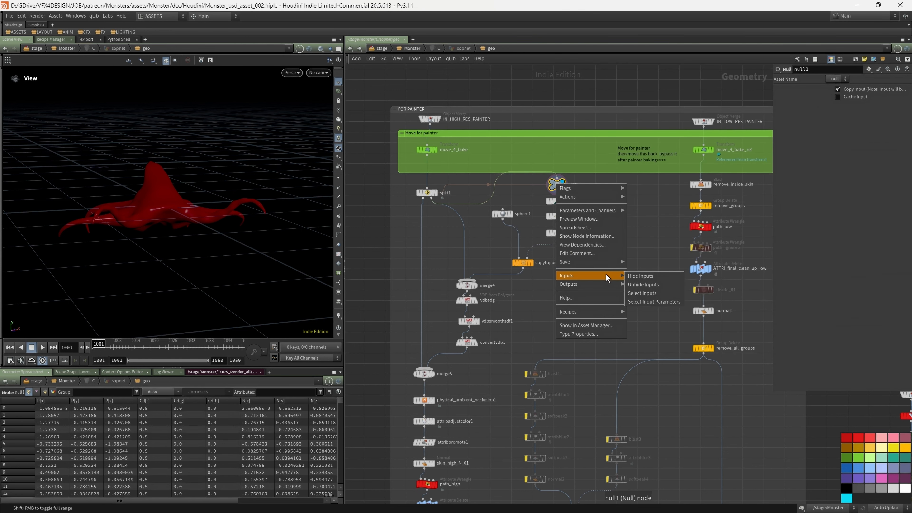
pyautogui.click(596, 228)
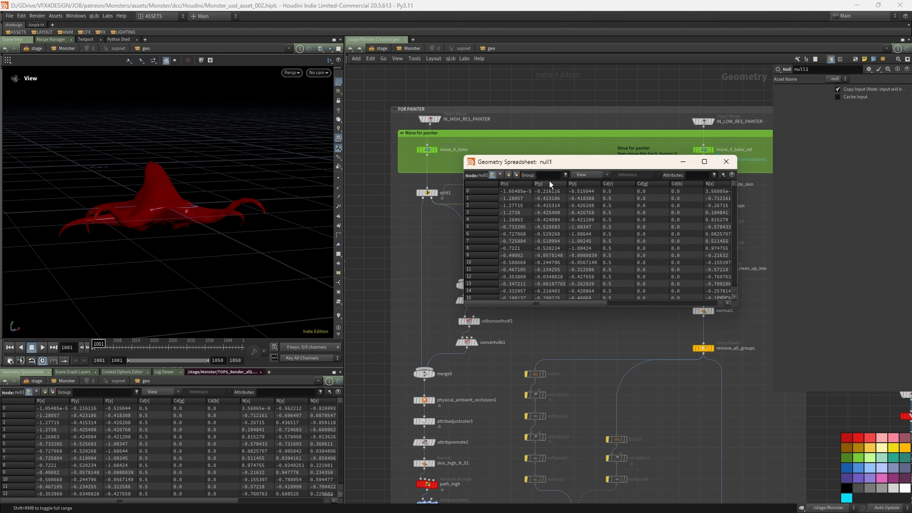
pyautogui.click(508, 175)
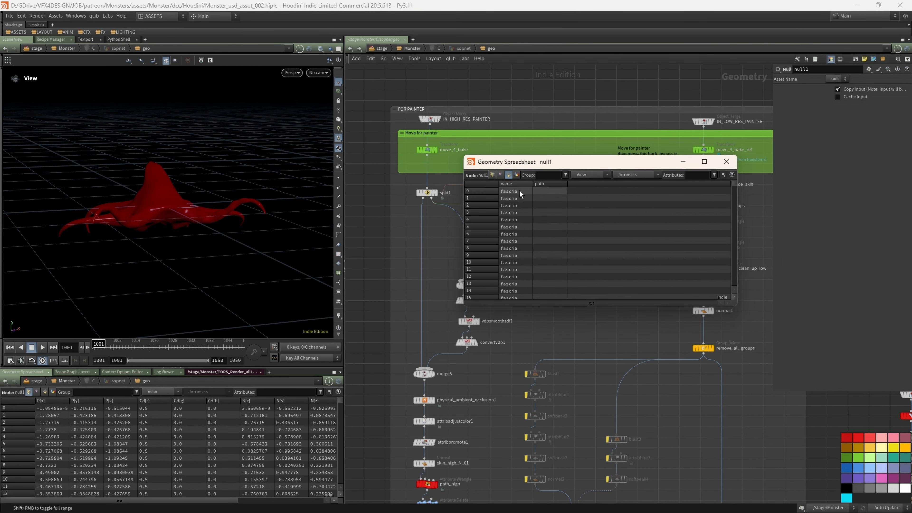
pyautogui.moveTo(574, 162); pyautogui.dragTo(189, 125)
# Add an Attribute Copy node with convertvdb1 as its first input and null1 as its attribute source.
pyautogui.moveTo(521, 316); pyautogui.dragTo(578, 307, button='middle')
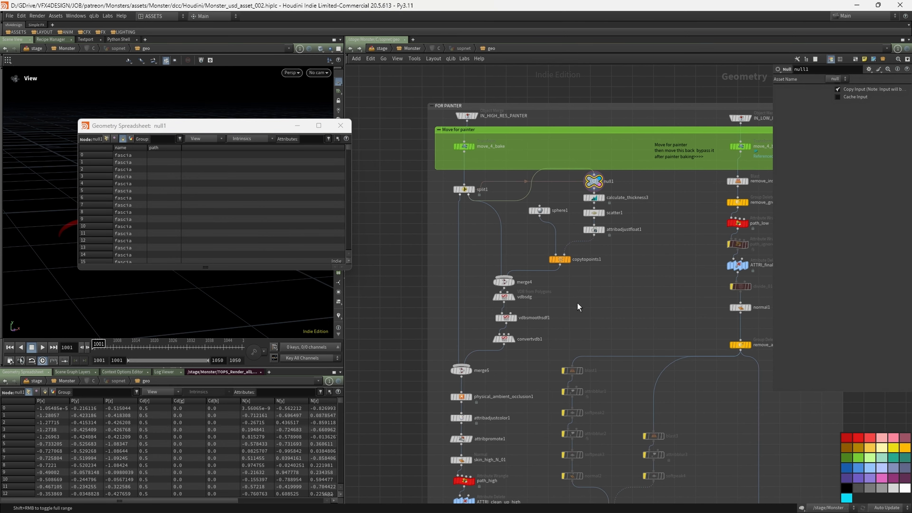
pyautogui.press('Tab')
pyautogui.write('co')
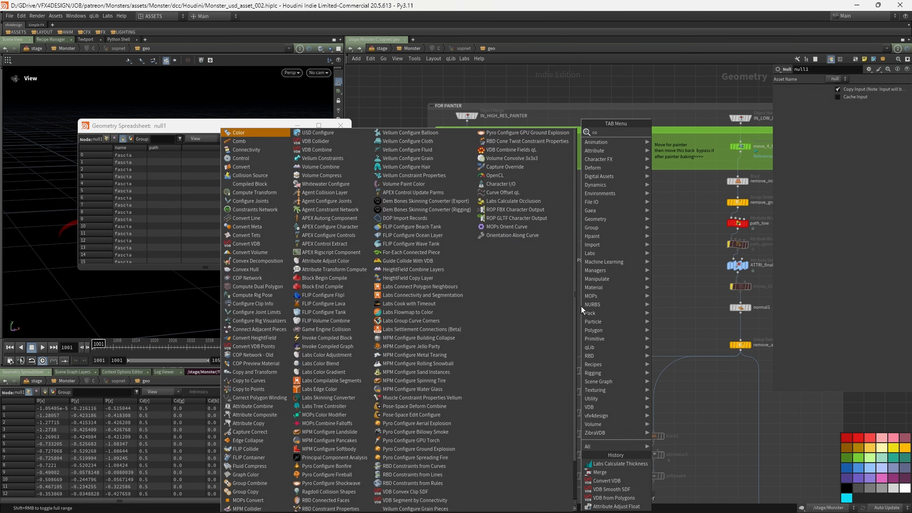
pyautogui.write('py')
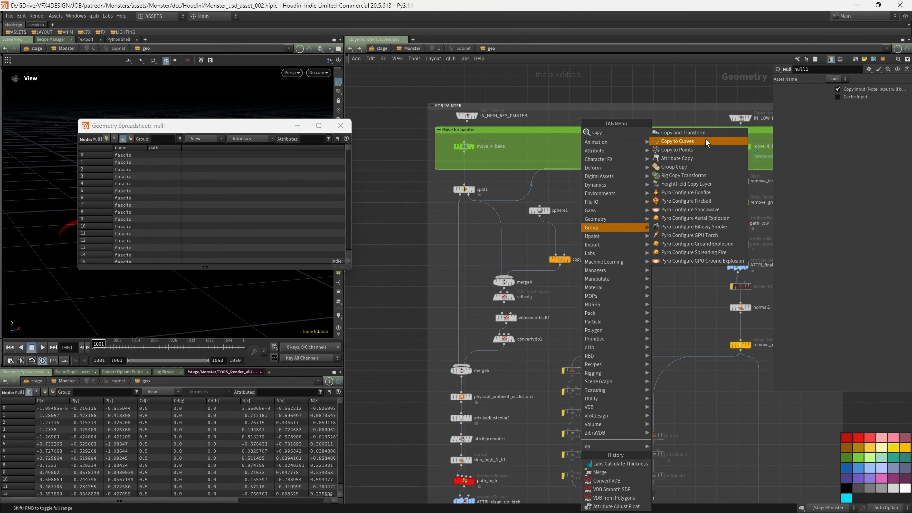
pyautogui.click(701, 158)
pyautogui.click(580, 333)
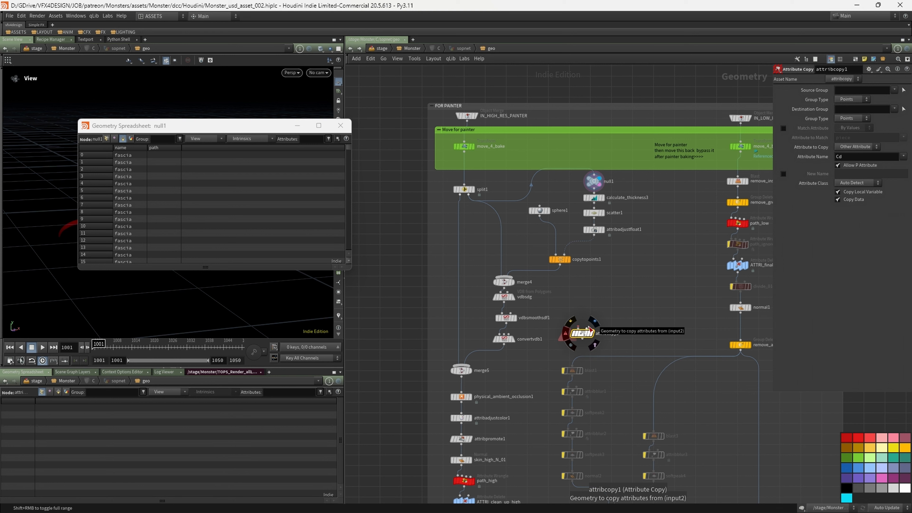
pyautogui.click(589, 328)
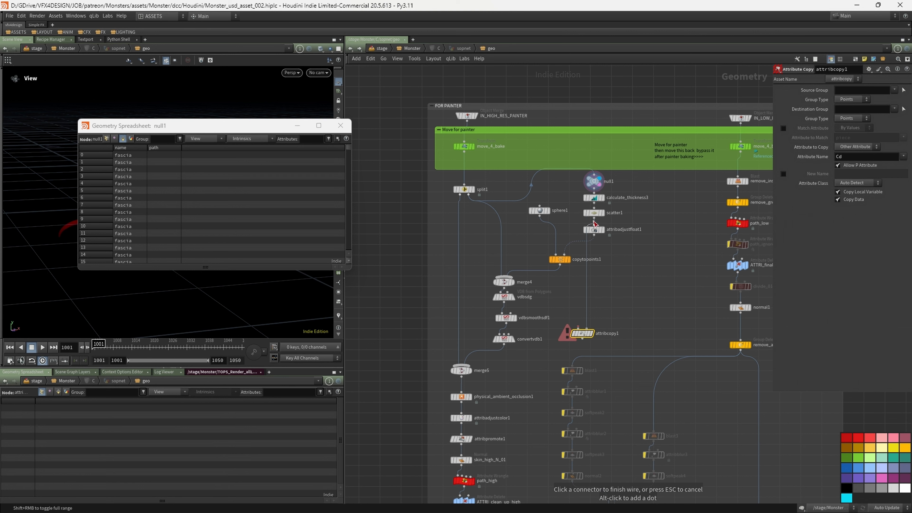
pyautogui.click(596, 190)
pyautogui.moveTo(597, 187); pyautogui.dragTo(575, 183)
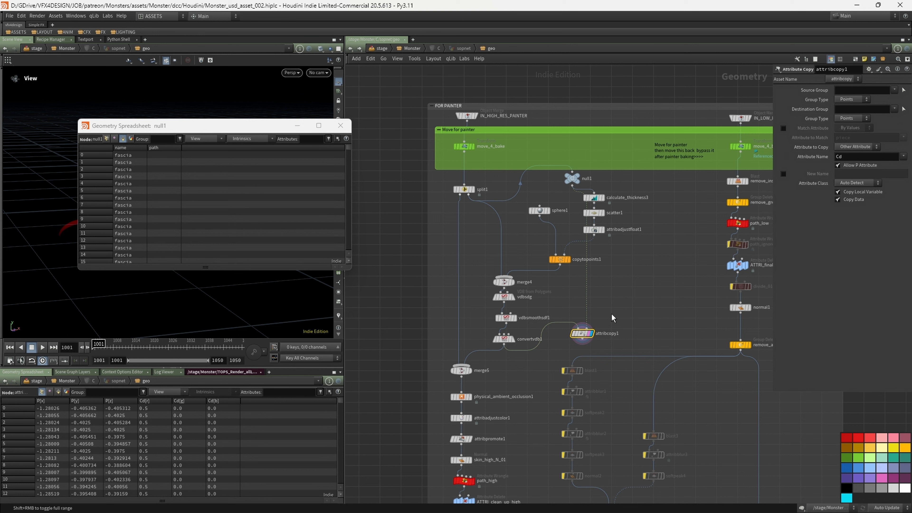
# Set both Attribute Copy group types to Primitives and the attribute name to only name, checking the primitive values in the spreadsheet.
pyautogui.moveTo(772, 99); pyautogui.dragTo(652, 108)
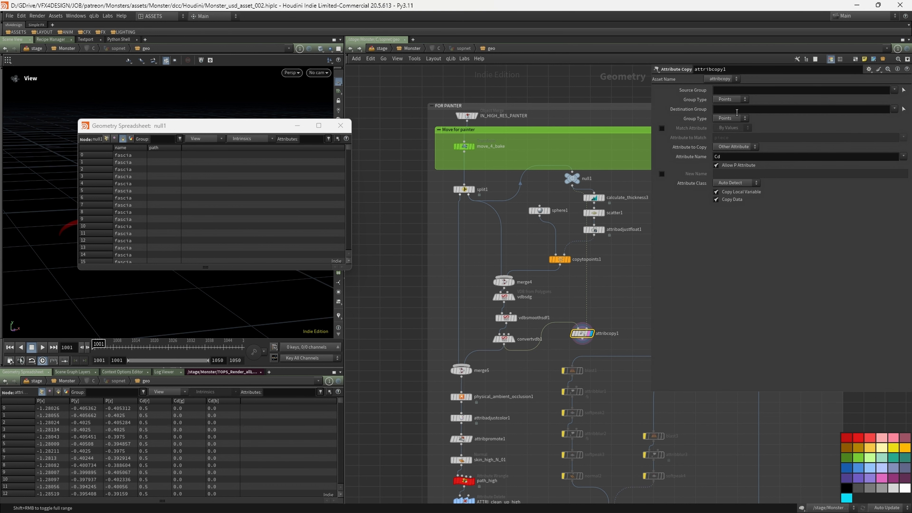
pyautogui.click(736, 97)
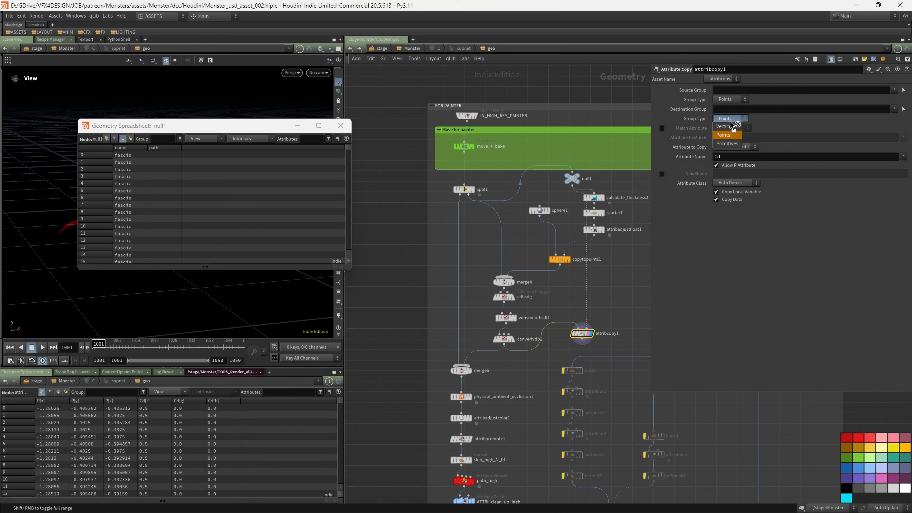
pyautogui.click(732, 141)
pyautogui.click(738, 99)
pyautogui.click(738, 124)
pyautogui.click(903, 156)
pyautogui.click(885, 200)
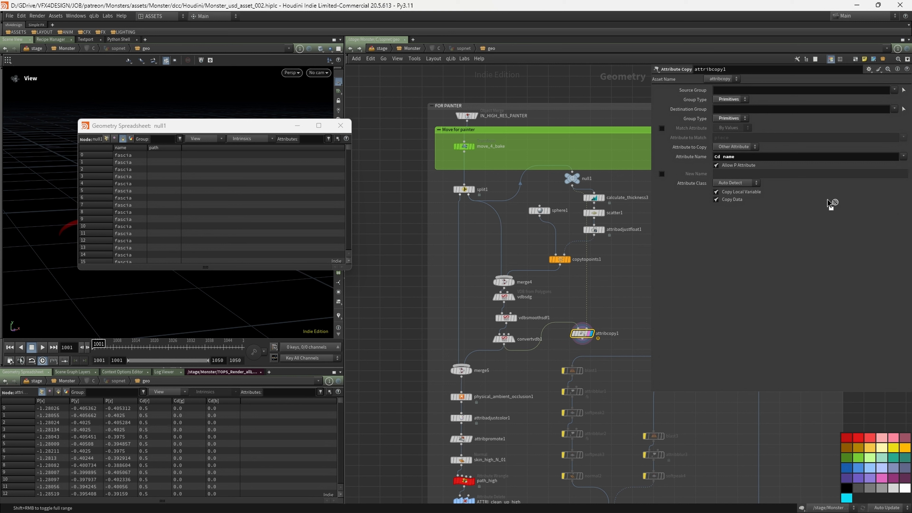
pyautogui.press('BackSpace')
pyautogui.moveTo(583, 337)
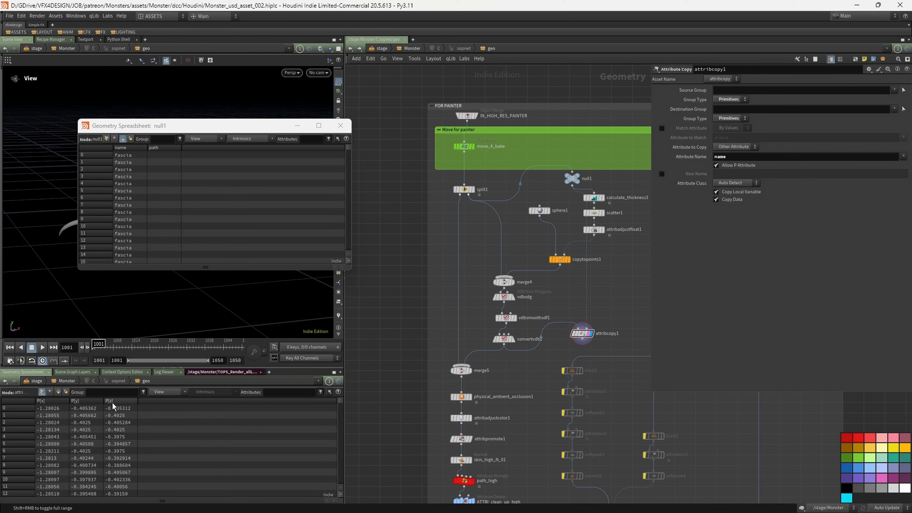
pyautogui.click(57, 392)
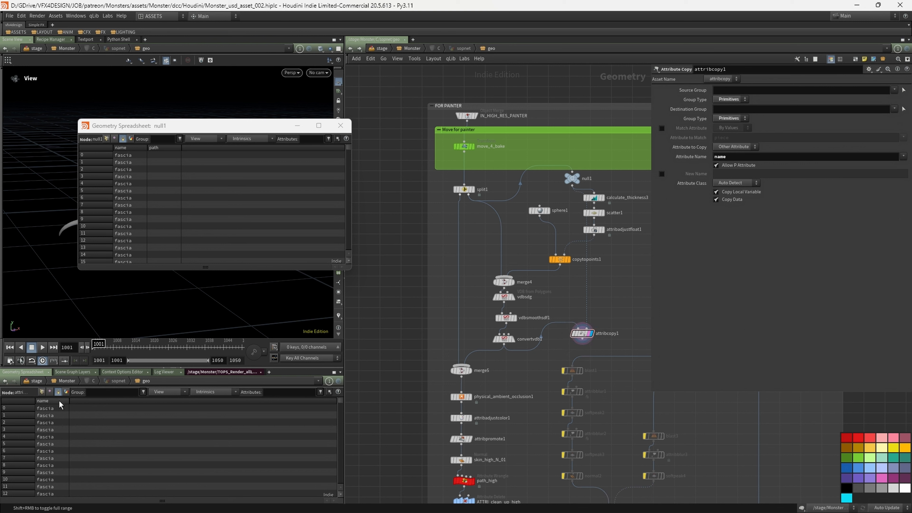
# Feed attribcopy1 into merge5 in place of convertvdb1 and position it directly below convertvdb1.
pyautogui.rightClick(477, 352)
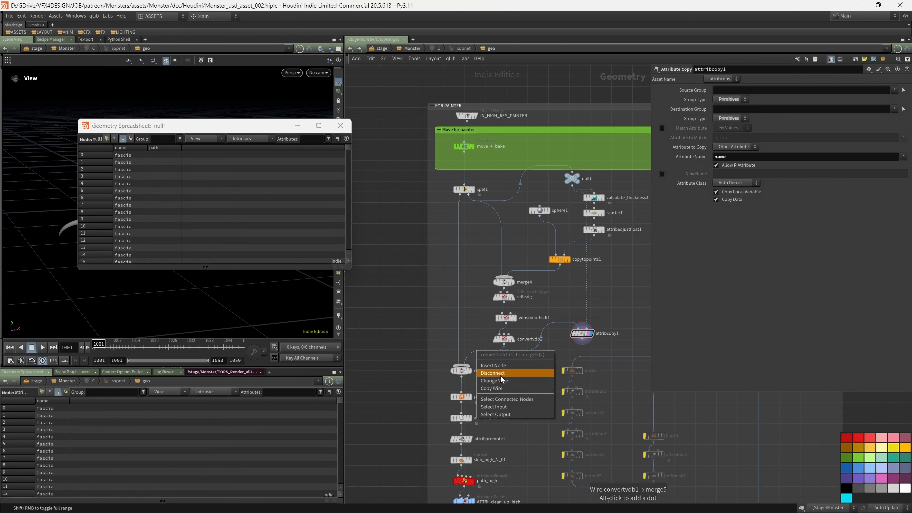
pyautogui.click(502, 380)
pyautogui.moveTo(585, 340); pyautogui.dragTo(513, 368)
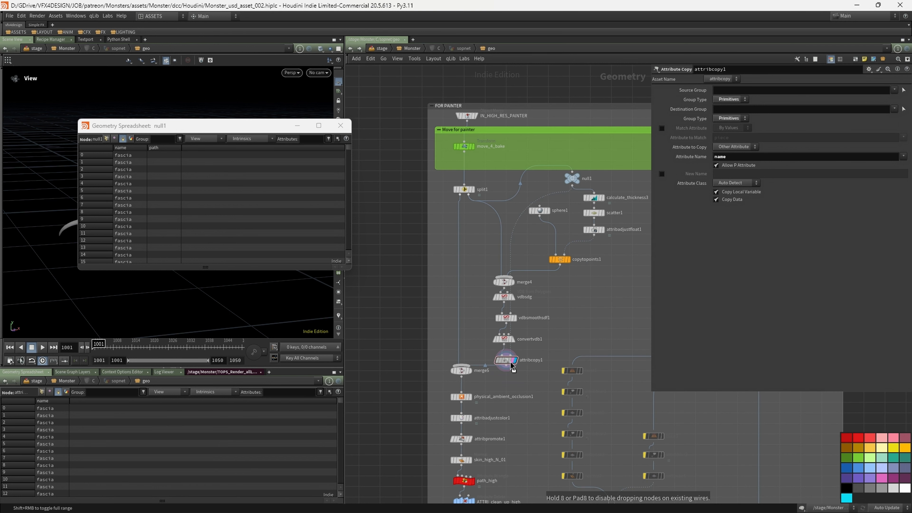
pyautogui.moveTo(565, 262); pyautogui.dragTo(525, 261, button='middle')
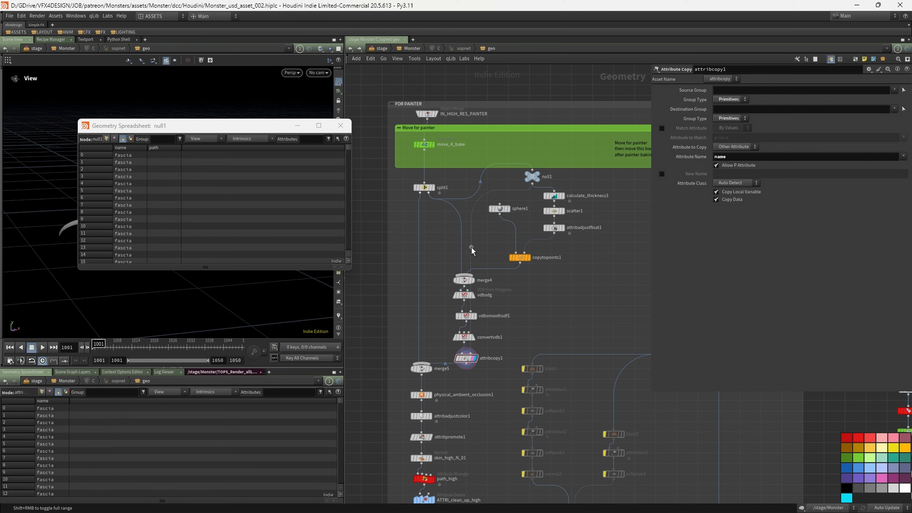
# Route the null1-to-attribcopy1 wire around the outside of the node chain using three dots.
pyautogui.keyDown('alt'); pyautogui.moveTo(470, 251); pyautogui.dragTo(598, 338); pyautogui.keyUp('alt')
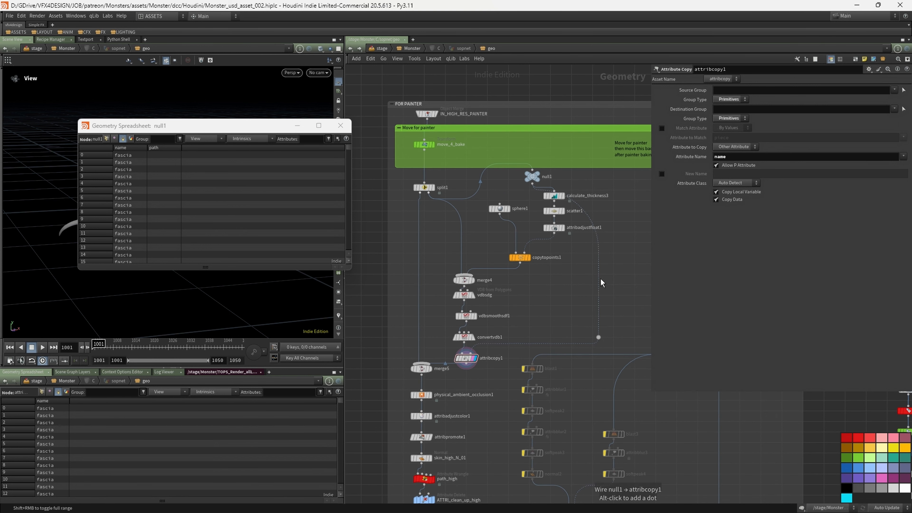
pyautogui.keyDown('alt'); pyautogui.click(600, 278); pyautogui.keyUp('alt')
pyautogui.moveTo(601, 271); pyautogui.dragTo(602, 184)
pyautogui.keyDown('alt'); pyautogui.click(601, 182); pyautogui.keyUp('alt')
pyautogui.click(599, 275)
# Delete null1 from the network and nudge split1 and the uppermost wire dot into line.
pyautogui.moveTo(534, 181); pyautogui.dragTo(494, 188)
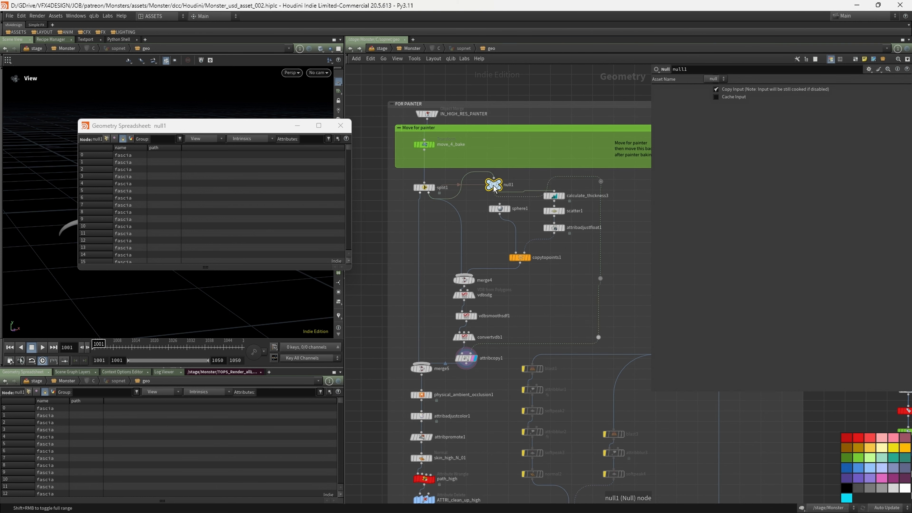
pyautogui.press('Delete')
pyautogui.moveTo(430, 193); pyautogui.dragTo(433, 185)
pyautogui.moveTo(597, 184); pyautogui.dragTo(604, 186)
# Lower sphere1, copytopoints1, attribadjustfloat1, scatter1 and calculate_thickness3 to space them evenly, and align the three wire dots vertically.
pyautogui.moveTo(499, 209); pyautogui.dragTo(490, 228)
pyautogui.moveTo(520, 258); pyautogui.dragTo(518, 264)
pyautogui.moveTo(556, 231); pyautogui.dragTo(553, 246)
pyautogui.moveTo(553, 211); pyautogui.dragTo(551, 228)
pyautogui.moveTo(554, 196); pyautogui.dragTo(550, 215)
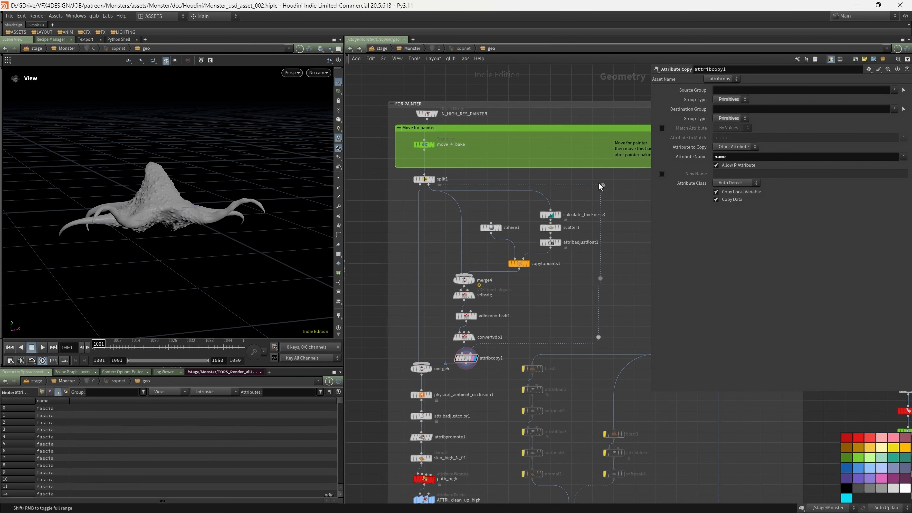
pyautogui.moveTo(600, 279); pyautogui.dragTo(604, 280)
pyautogui.moveTo(602, 185); pyautogui.dragTo(608, 187)
pyautogui.moveTo(598, 337); pyautogui.dragTo(608, 337)
# Display merge5 and examine its name and path primitive attributes in the spreadsheet, widening the path column.
pyautogui.moveTo(430, 372); pyautogui.dragTo(466, 334, button='middle')
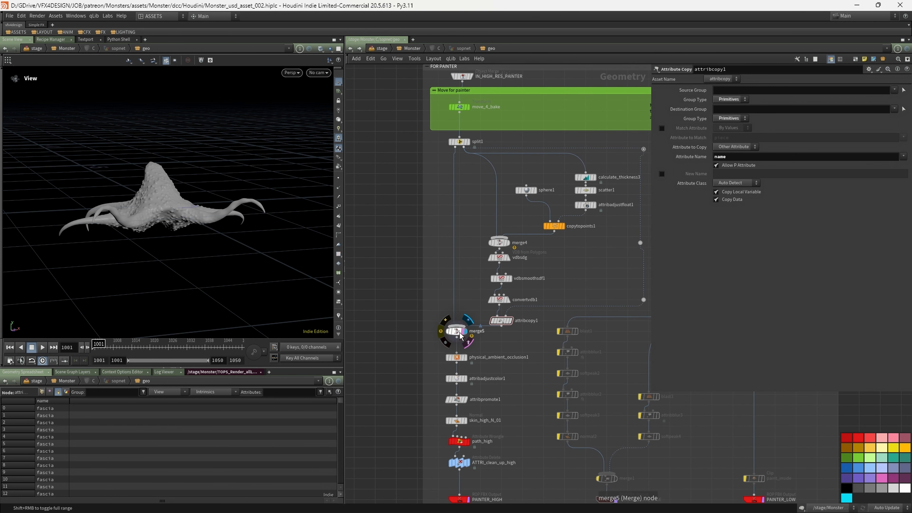
pyautogui.click(464, 333)
pyautogui.moveTo(84, 214); pyautogui.dragTo(98, 248)
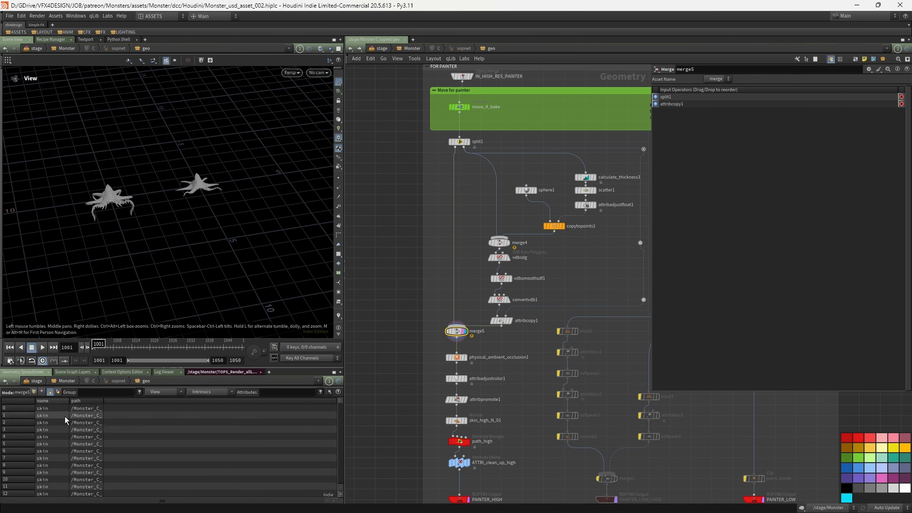
pyautogui.moveTo(69, 400); pyautogui.dragTo(176, 401)
pyautogui.moveTo(340, 410); pyautogui.dragTo(337, 456)
# Display path_high and examine the path values it writes for the primitives in the spreadsheet.
pyautogui.moveTo(520, 384); pyautogui.dragTo(527, 305, button='middle')
pyautogui.scroll(1, 527, 305)
pyautogui.moveTo(466, 374)
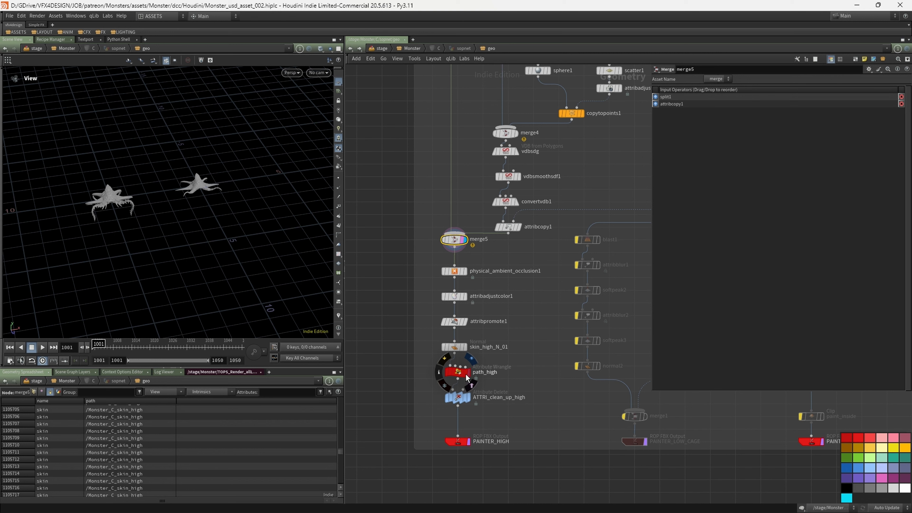
pyautogui.click(460, 375)
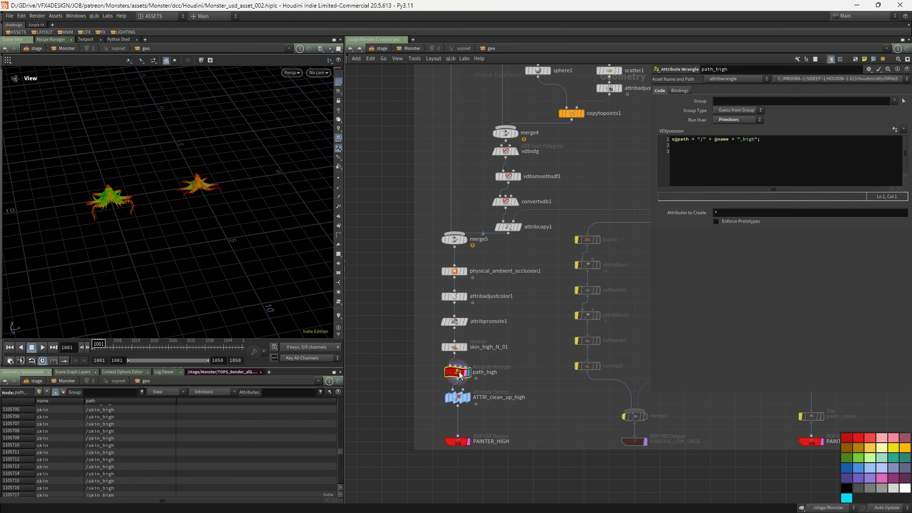
pyautogui.moveTo(341, 453)
pyautogui.mouseDown()
pyautogui.moveTo(344, 388)
pyautogui.moveTo(346, 502)
pyautogui.moveTo(347, 428)
pyautogui.mouseUp()
# Export the high poly FBX to disk from the PAINTER_HIGH node and save the scene.
pyautogui.click(457, 441)
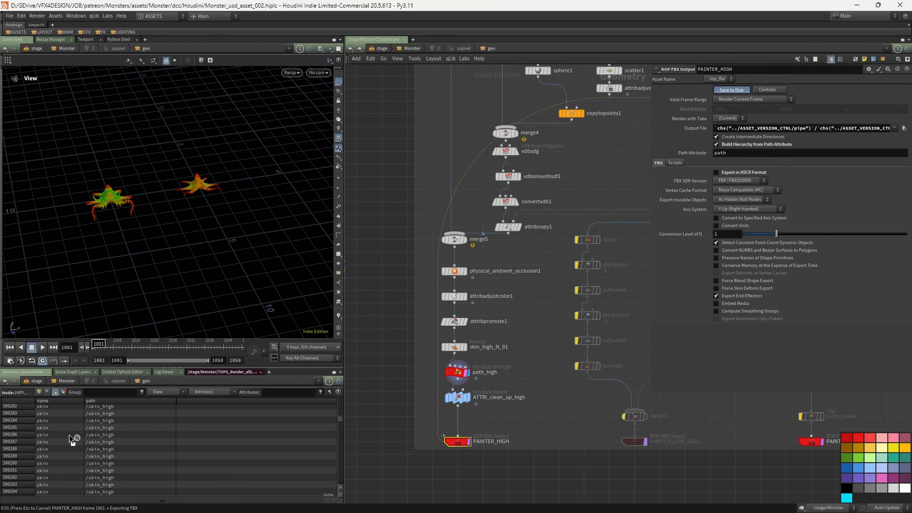
pyautogui.click(8, 16)
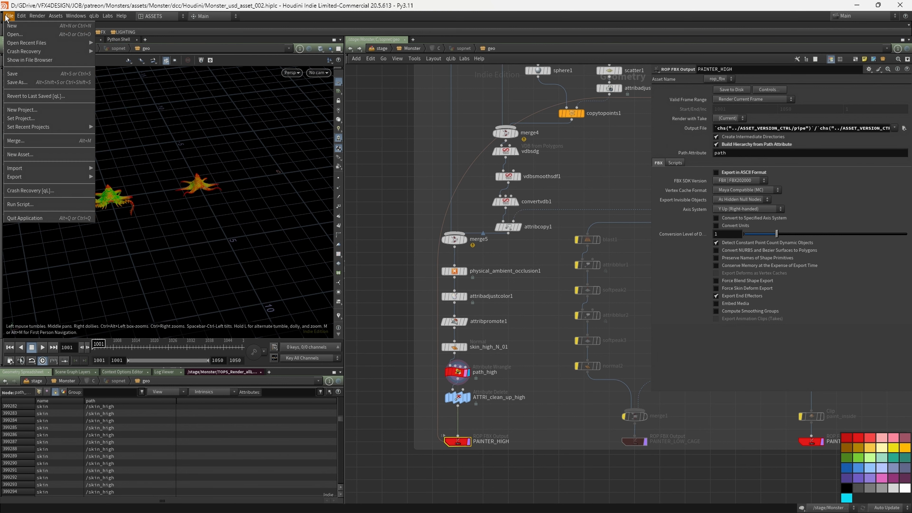
pyautogui.click(30, 74)
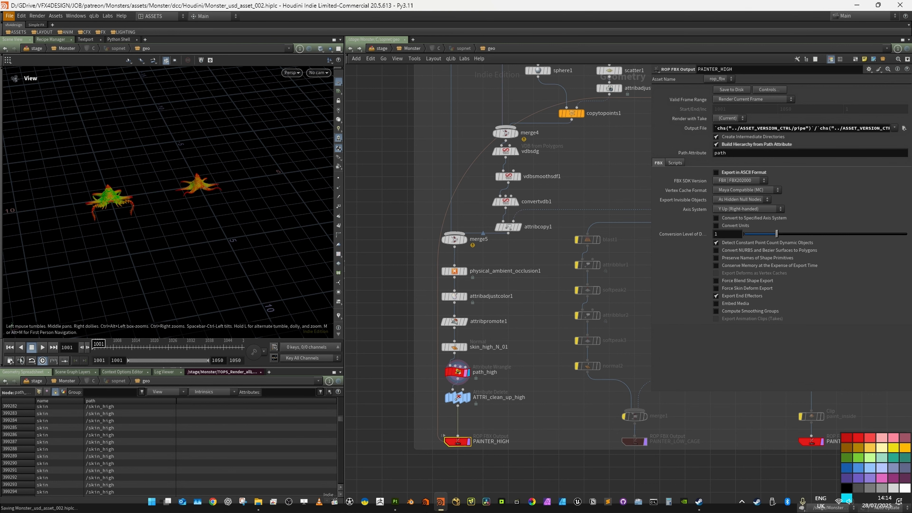
# Switch to Substance 3D Painter, return to painting mode and view both monster meshes with their materials.
pyautogui.click(394, 501)
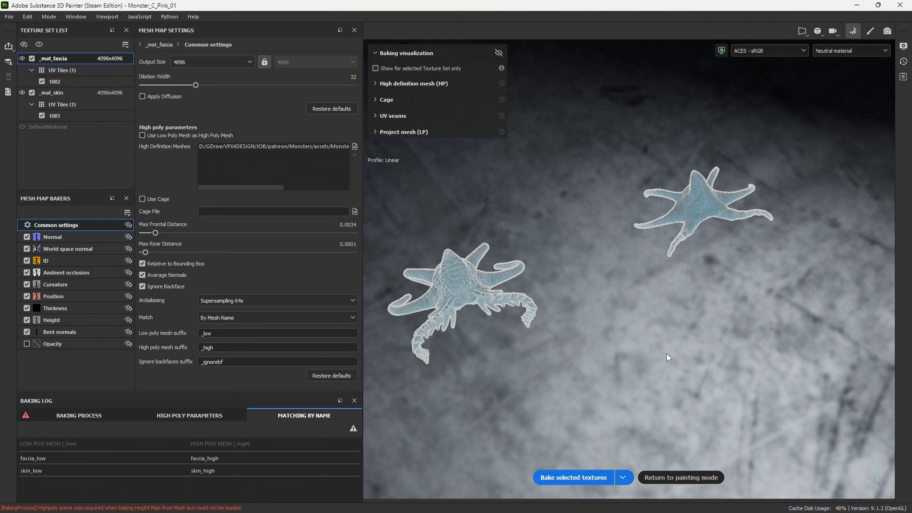
pyautogui.click(675, 476)
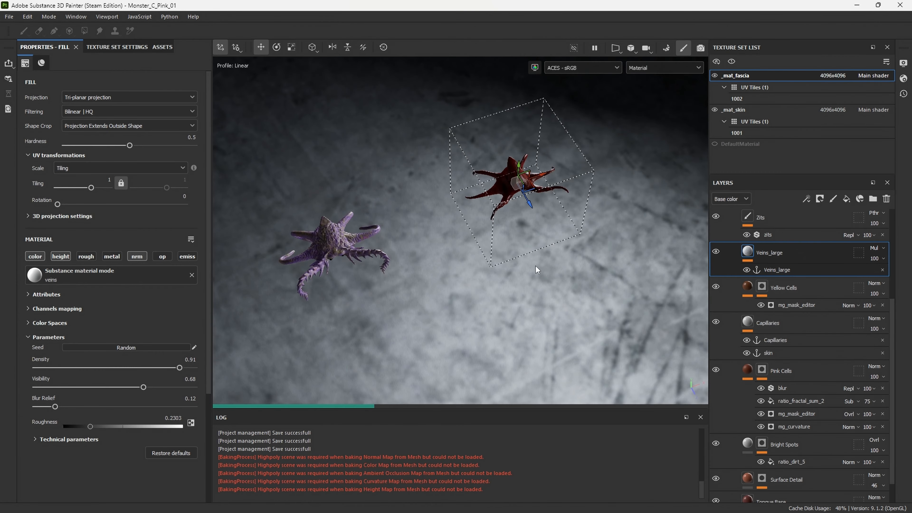
pyautogui.keyDown('alt'); pyautogui.moveTo(404, 264); pyautogui.dragTo(442, 280, button='right'); pyautogui.keyUp('alt')
pyautogui.press('m')
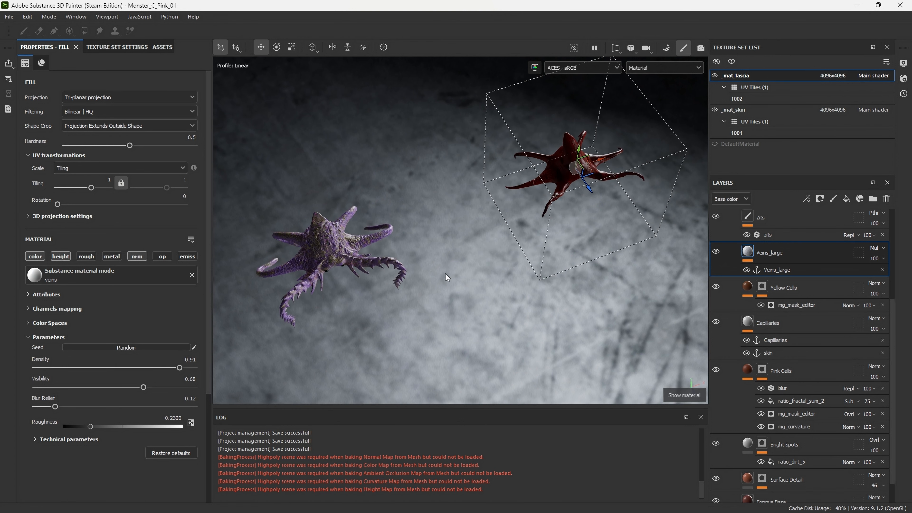
# Cycle through the baked mesh maps, including curvature, height and ambient occlusion, to inspect them on both meshes.
pyautogui.press('b')
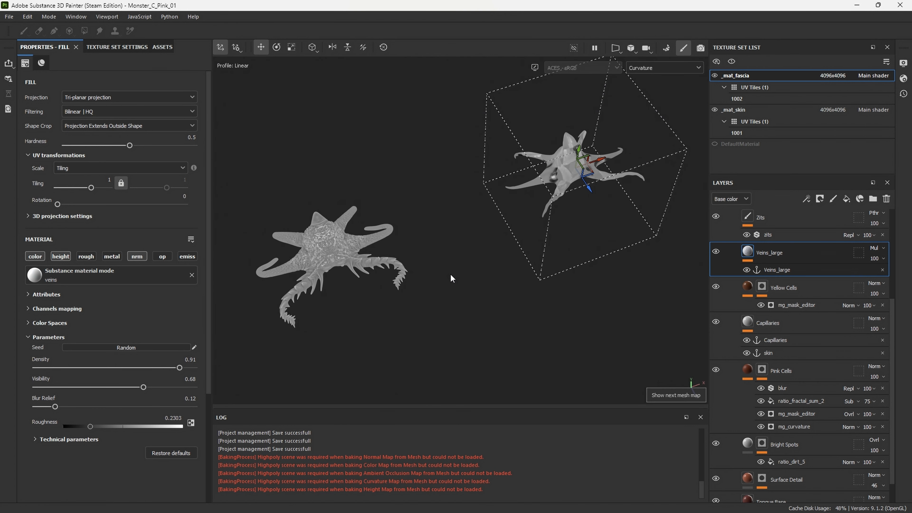
pyautogui.press('b')
pyautogui.press('b')
pyautogui.press('b')
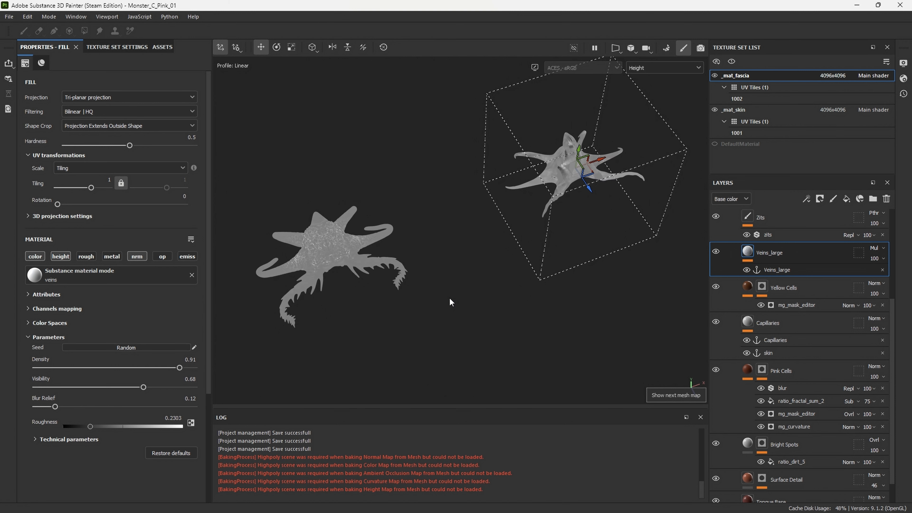
pyautogui.press('b')
pyautogui.press('b')
pyautogui.press('b')
pyautogui.press('b')
pyautogui.press('b')
pyautogui.press('b')
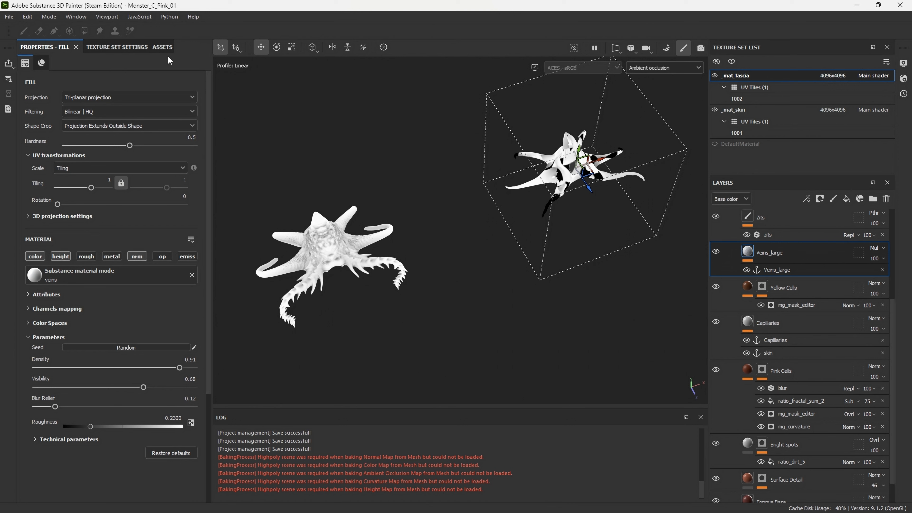
# Reimport the project mesh and enter baking mode.
pyautogui.click(28, 20)
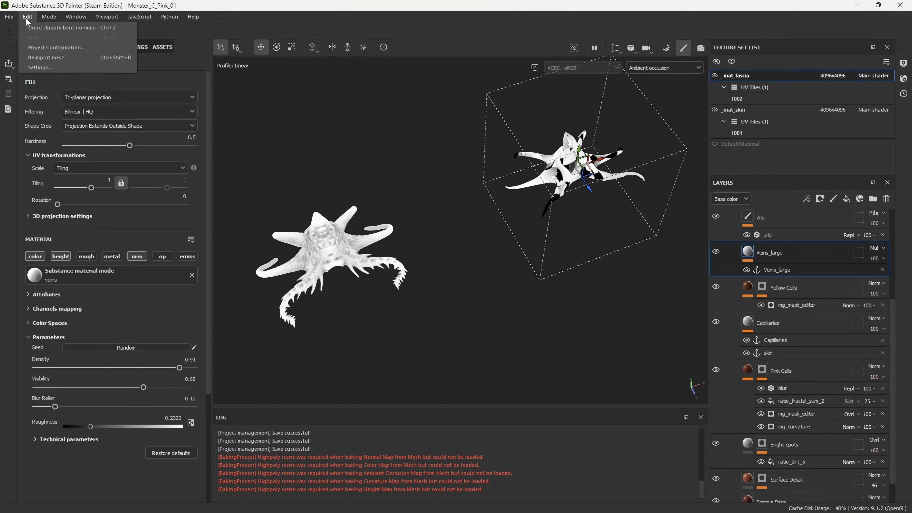
pyautogui.click(45, 59)
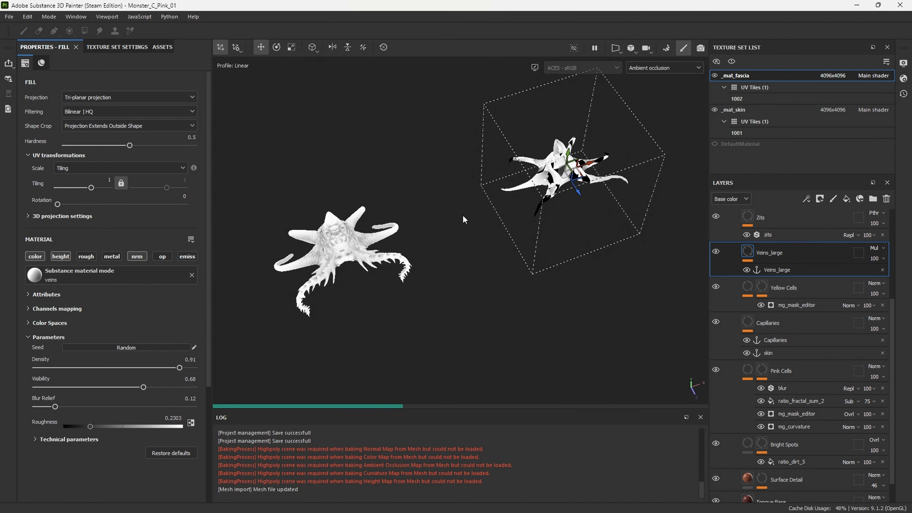
pyautogui.click(666, 49)
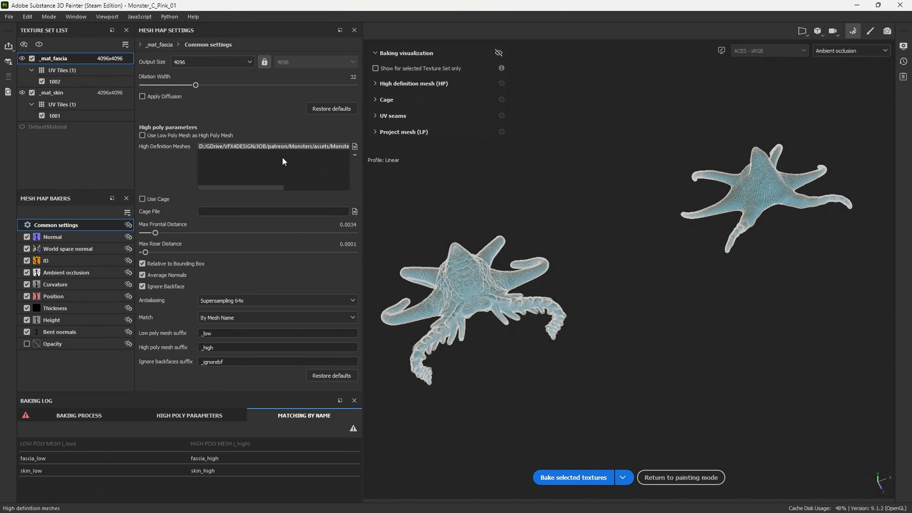
# Replace the high definition mesh with the newly exported PAINTER_HIGH FBX and bake the selected textures.
pyautogui.click(354, 155)
pyautogui.click(353, 148)
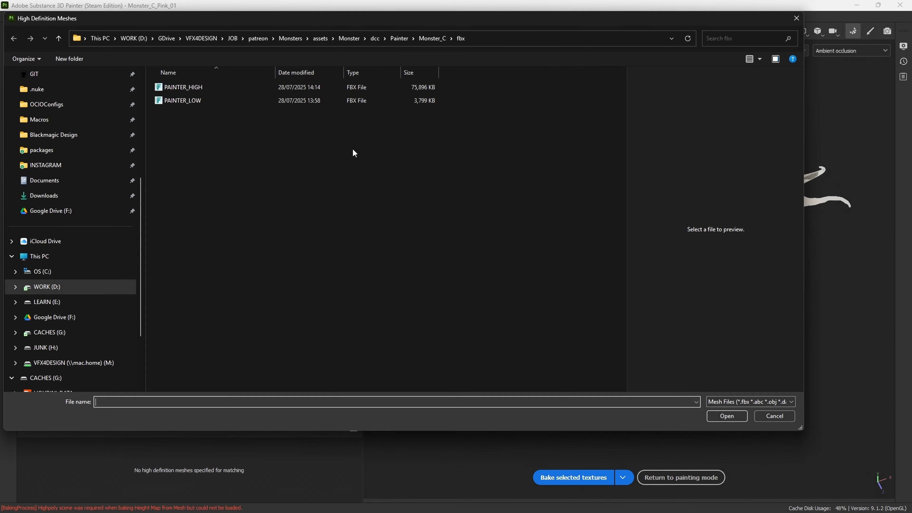
pyautogui.click(176, 89)
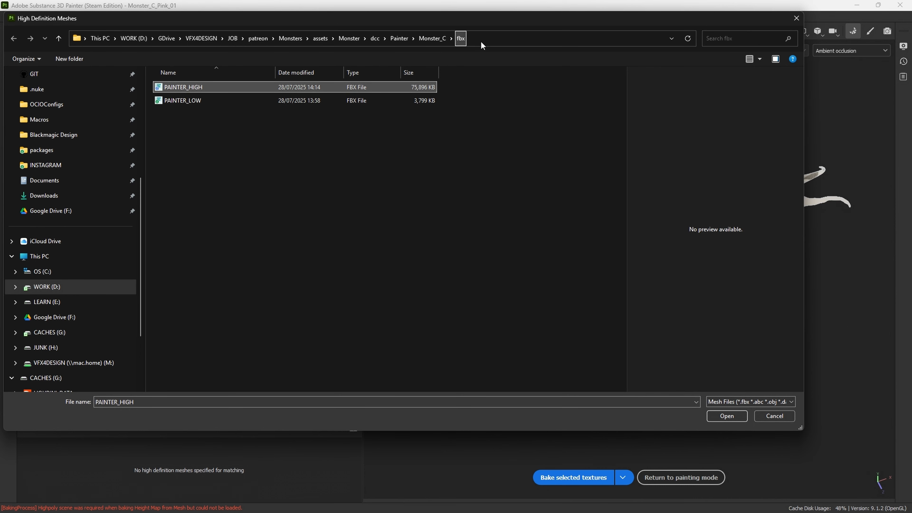
pyautogui.click(726, 416)
pyautogui.click(580, 478)
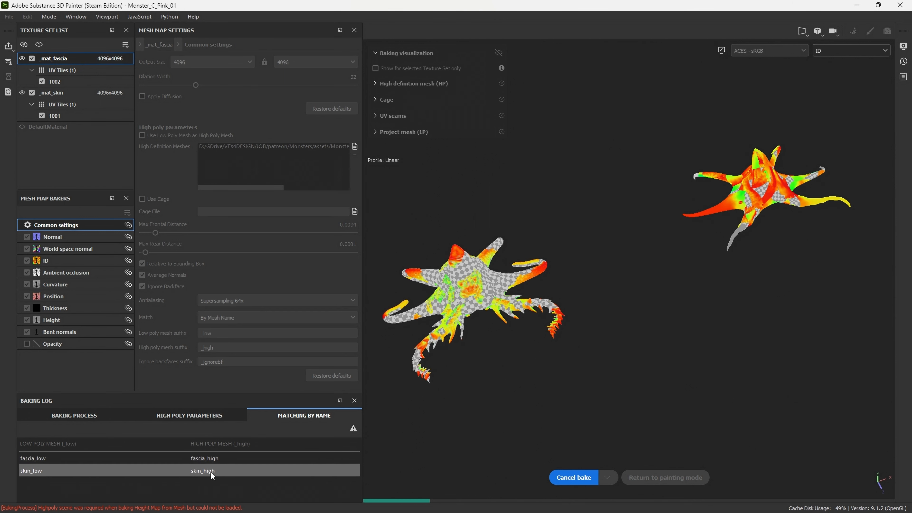
# Switch to Houdini while the bake runs, bring the FOR PAINTER network into view and save the scene.
pyautogui.moveTo(471, 512)
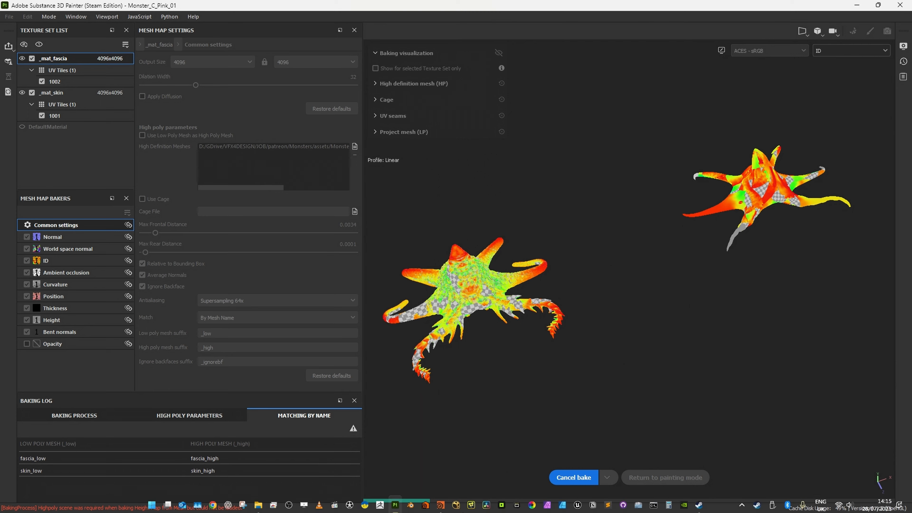
pyautogui.click(444, 505)
pyautogui.scroll(-3, 498, 229)
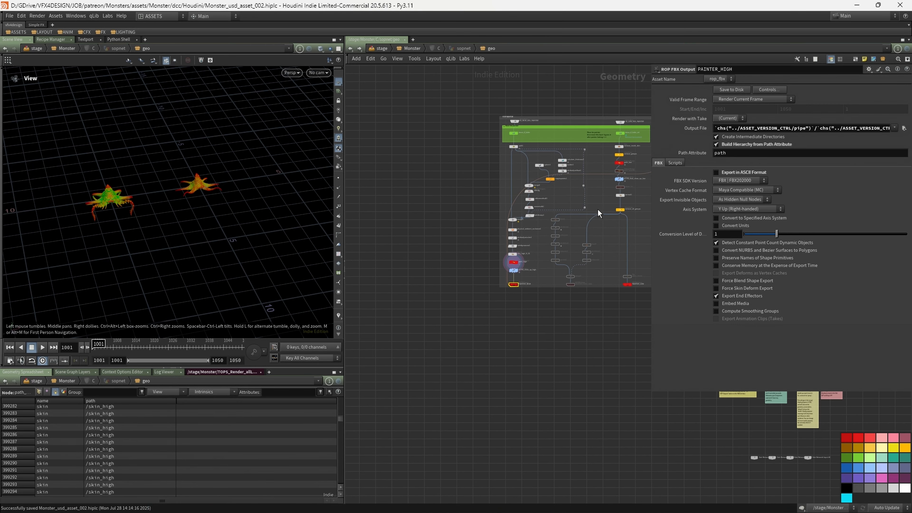
pyautogui.moveTo(598, 209); pyautogui.dragTo(512, 251, button='middle')
pyautogui.scroll(2, 512, 250)
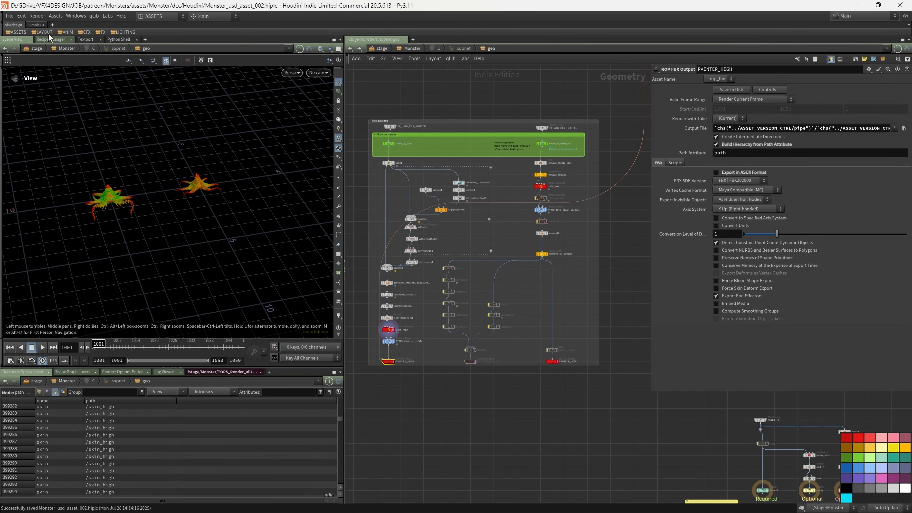
pyautogui.click(9, 16)
pyautogui.click(23, 73)
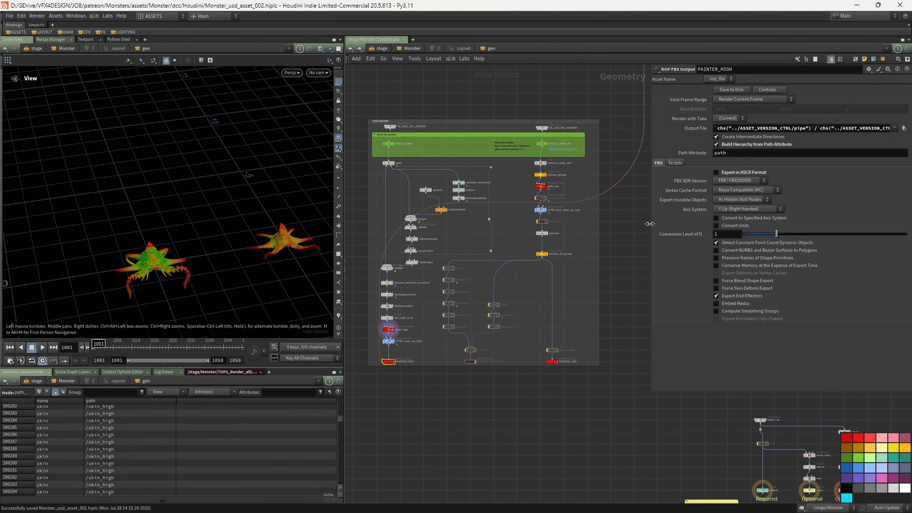
# Widen the network editor and examine the separated monster meshes and the whole geometry network.
pyautogui.moveTo(652, 230); pyautogui.dragTo(756, 229)
pyautogui.moveTo(309, 238); pyautogui.dragTo(155, 191)
pyautogui.moveTo(154, 191); pyautogui.dragTo(229, 195, button='middle')
pyautogui.moveTo(135, 204); pyautogui.dragTo(200, 202)
pyautogui.moveTo(201, 204); pyautogui.dragTo(161, 207, button='middle')
pyautogui.scroll(-2, 689, 249)
pyautogui.moveTo(688, 247); pyautogui.dragTo(542, 300, button='middle')
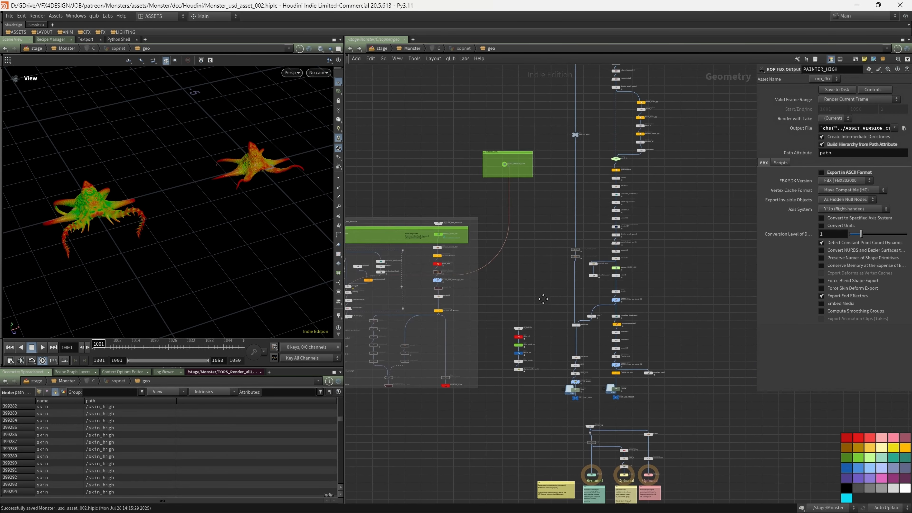
pyautogui.scroll(-1, 542, 300)
pyautogui.scroll(-1, 676, 287)
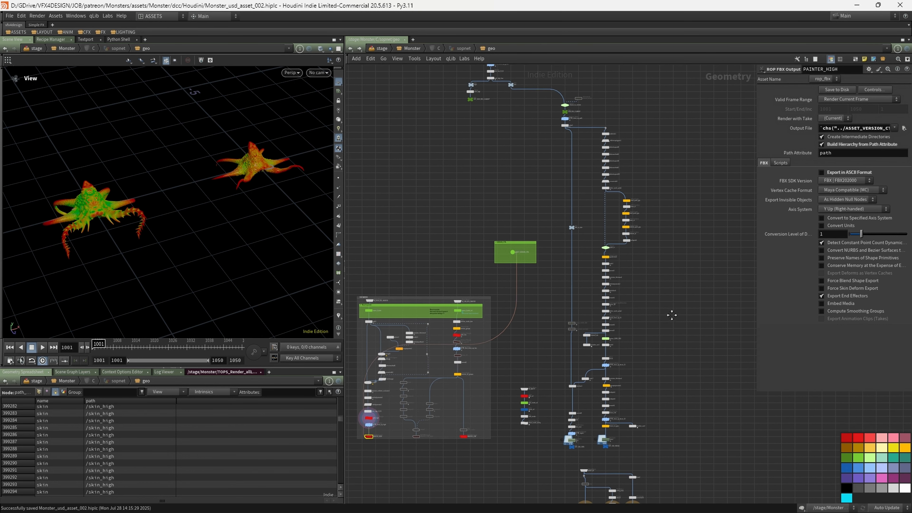
pyautogui.moveTo(567, 211); pyautogui.dragTo(593, 232, button='middle')
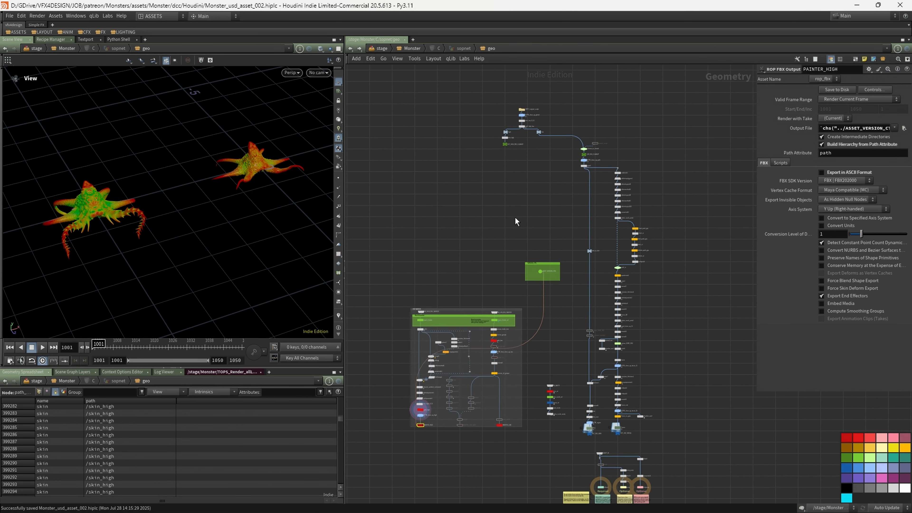
pyautogui.moveTo(671, 380); pyautogui.dragTo(675, 375, button='middle')
# Go up to the Monster stage network, look over its component chains and save the scene.
pyautogui.press('u')
pyautogui.moveTo(499, 158); pyautogui.dragTo(633, 164, button='middle')
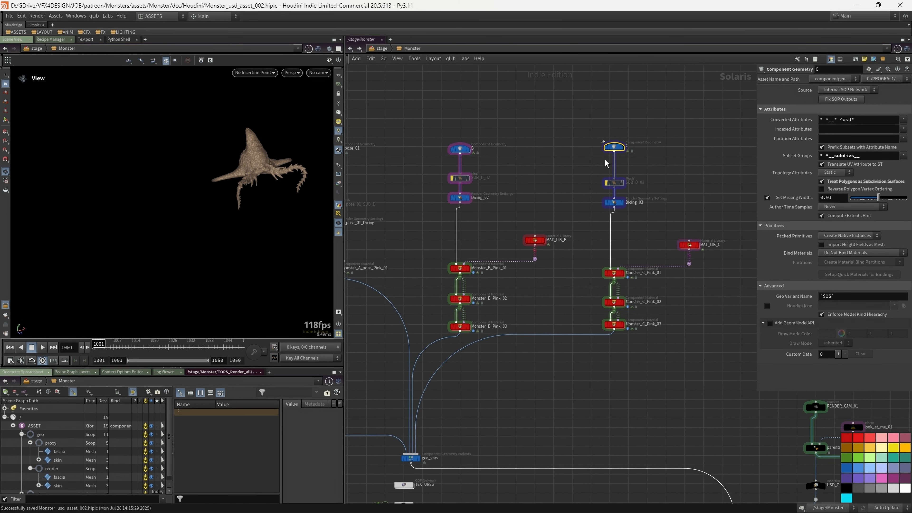
pyautogui.scroll(-4, 604, 159)
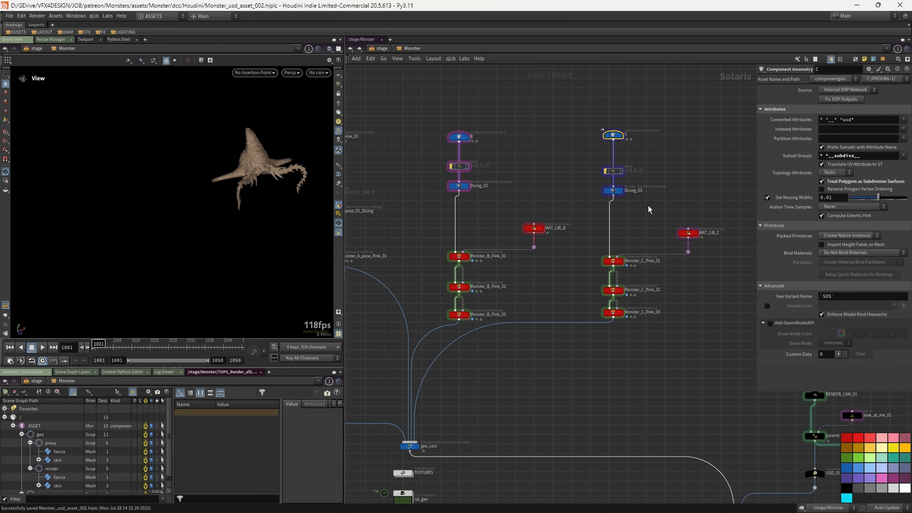
pyautogui.click(9, 16)
pyautogui.click(22, 75)
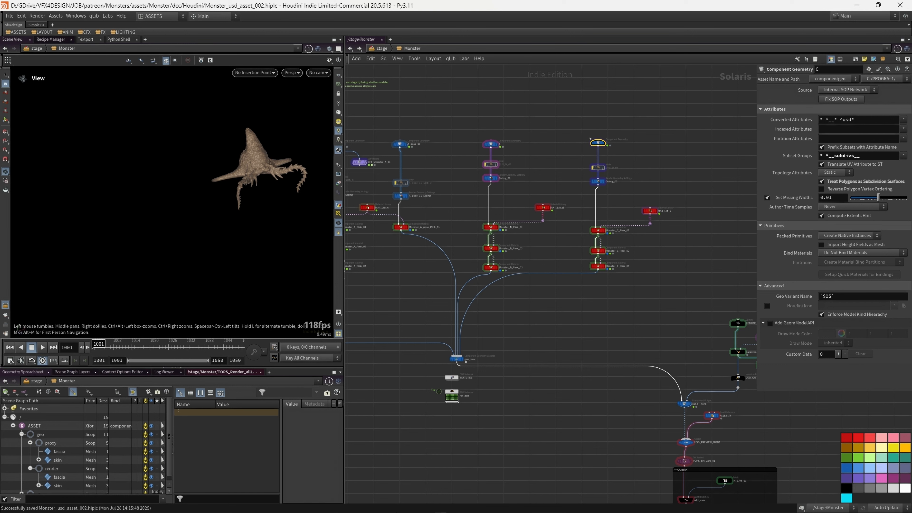
# Switch to Substance 3D Painter and inspect the baked fascia mesh up close with its material displayed.
pyautogui.click(396, 500)
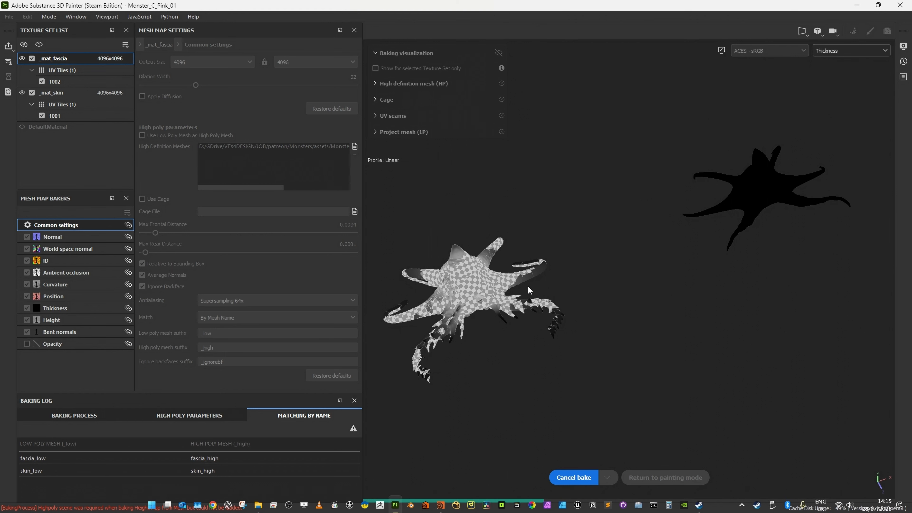
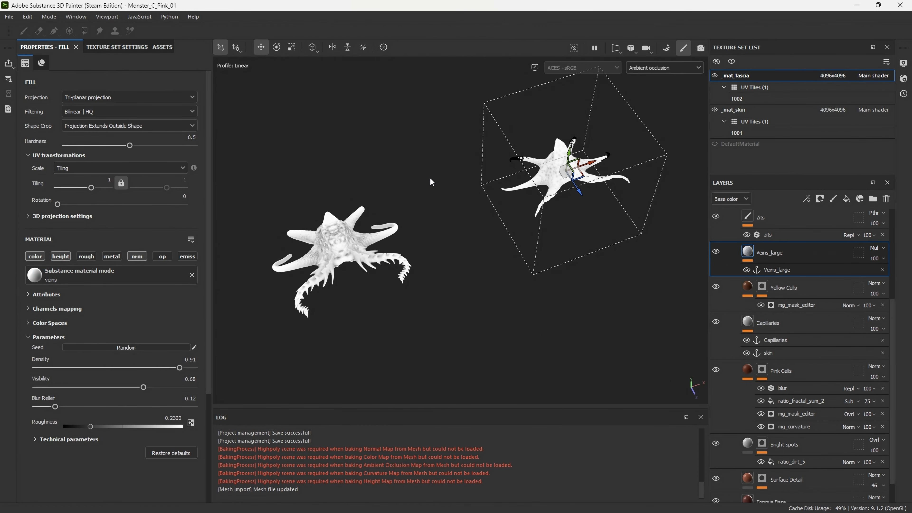
pyautogui.moveTo(436, 173)
pyautogui.keyDown('alt'); pyautogui.mouseDown()
pyautogui.moveTo(452, 177)
pyautogui.moveTo(514, 267)
pyautogui.moveTo(574, 274)
pyautogui.moveTo(528, 236)
pyautogui.moveTo(582, 253)
pyautogui.mouseUp(); pyautogui.keyUp('alt')
pyautogui.press('m')
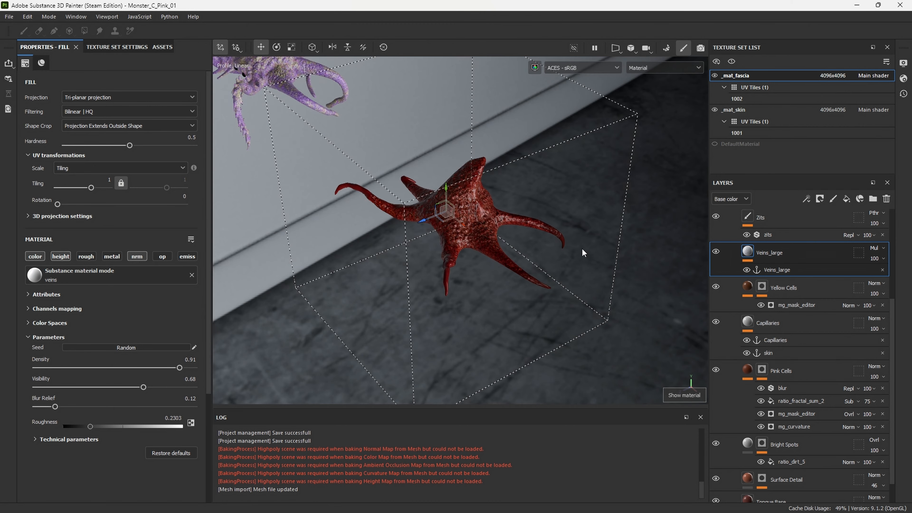
# Examine the baked fascia mesh from several angles, cycling from the material display through its mesh maps to the Height map.
pyautogui.keyDown('alt'); pyautogui.moveTo(532, 268); pyautogui.dragTo(537, 283); pyautogui.keyUp('alt')
pyautogui.click(576, 264)
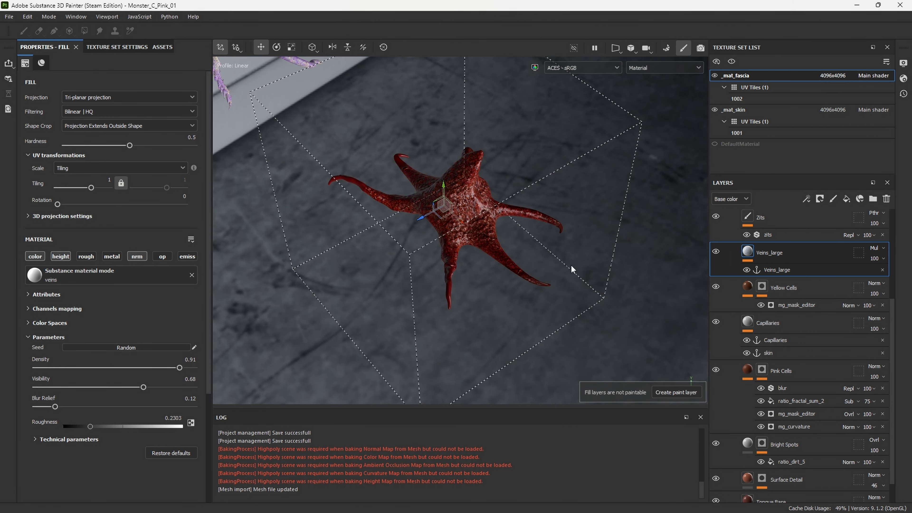
pyautogui.press('b')
pyautogui.press('b')
pyautogui.press('b')
pyautogui.press('b')
pyautogui.keyDown('alt'); pyautogui.moveTo(599, 234); pyautogui.dragTo(586, 265); pyautogui.keyUp('alt')
pyautogui.press('b')
pyautogui.press('b')
pyautogui.press('b')
pyautogui.press('b')
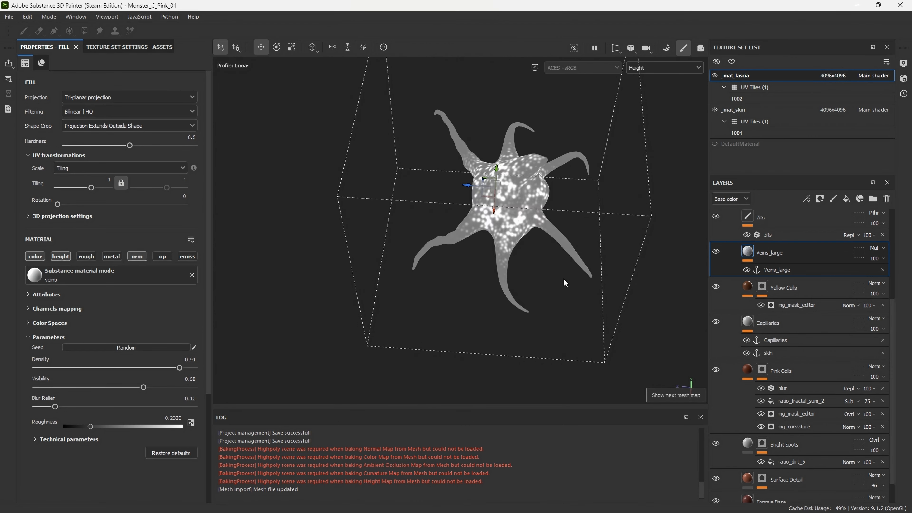
# Continue through the World space normal and Curvature maps, inspecting the fascia body and tentacles from different sides.
pyautogui.press('b')
pyautogui.press('b')
pyautogui.press('b')
pyautogui.press('b')
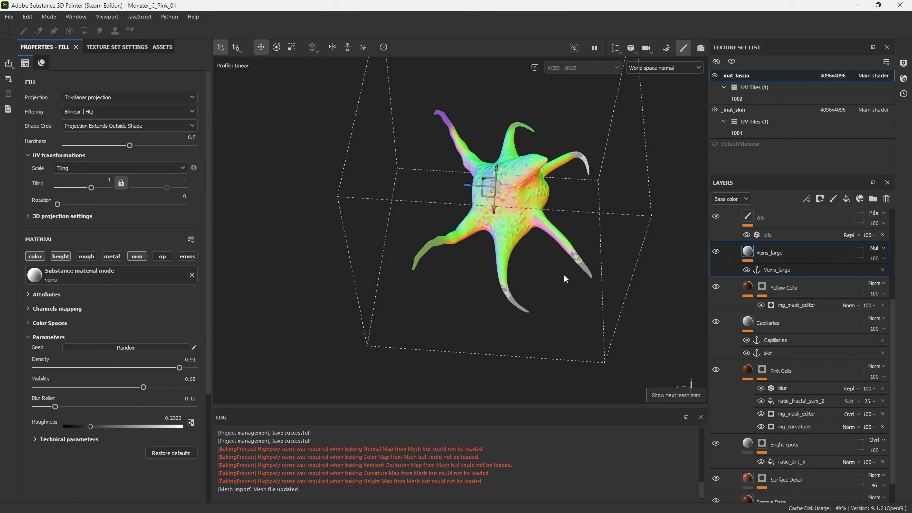
pyautogui.keyDown('alt'); pyautogui.moveTo(560, 276); pyautogui.dragTo(444, 294); pyautogui.keyUp('alt')
pyautogui.keyDown('alt'); pyautogui.moveTo(540, 279); pyautogui.dragTo(409, 236); pyautogui.keyUp('alt')
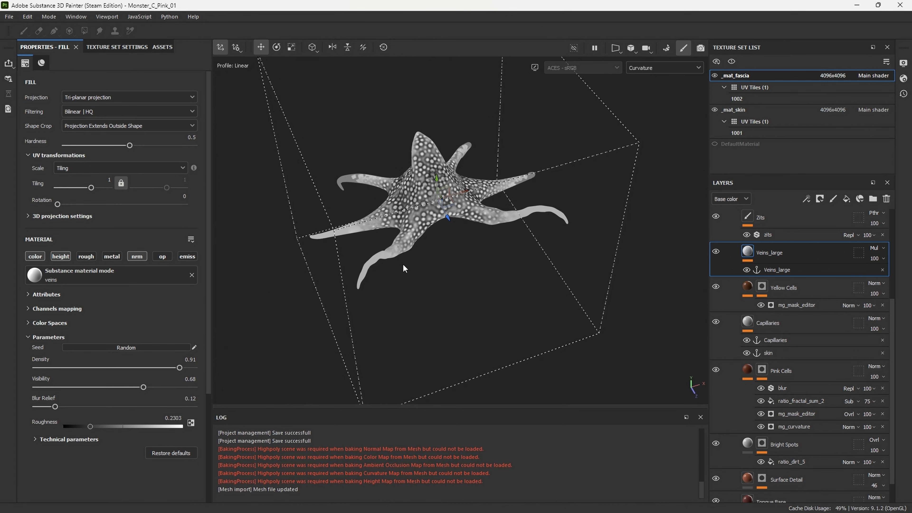
# Switch to Houdini and open component C's geometry network at the skin and fascia output chains.
pyautogui.click(440, 507)
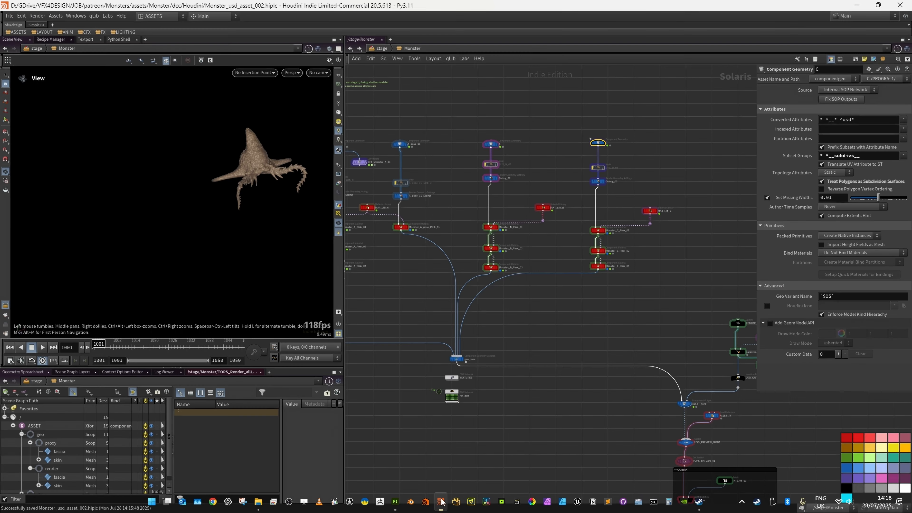
pyautogui.scroll(3, 599, 164)
pyautogui.doubleClick(598, 132)
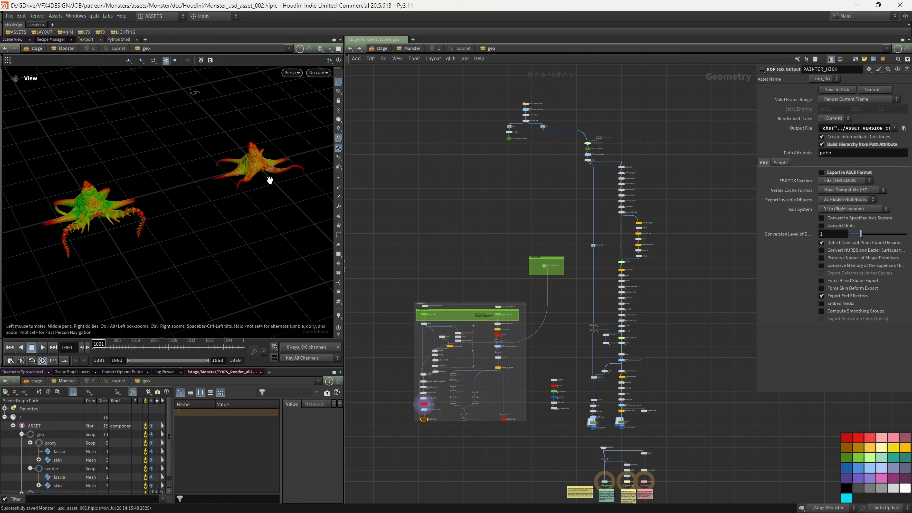
pyautogui.scroll(5, 663, 265)
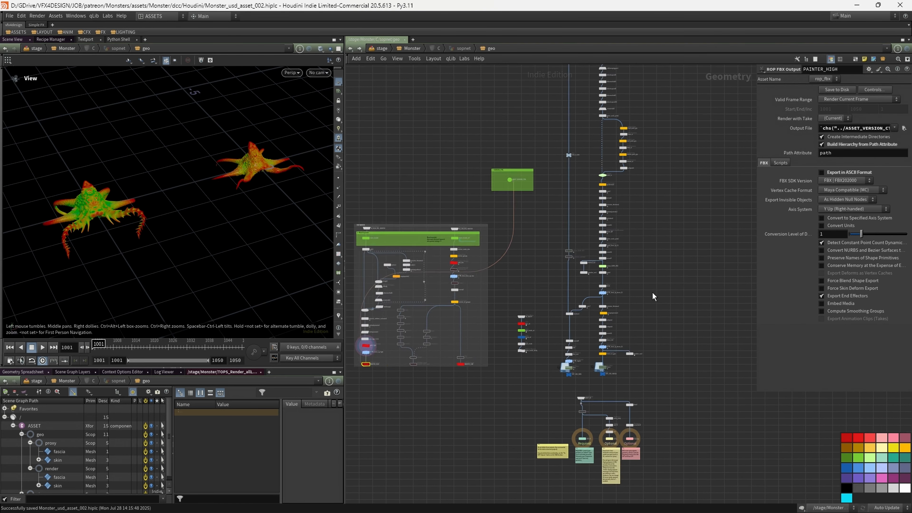
pyautogui.scroll(6, 615, 238)
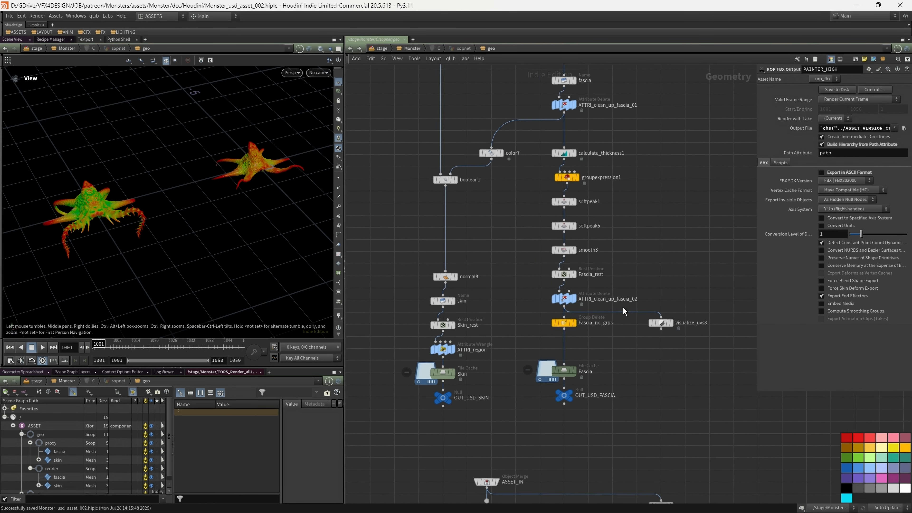
# Display ATTRI_clean_up_fascia_02 in the UV view to check the fascia islands, and select and display visualize_uvs3.
pyautogui.click(565, 297)
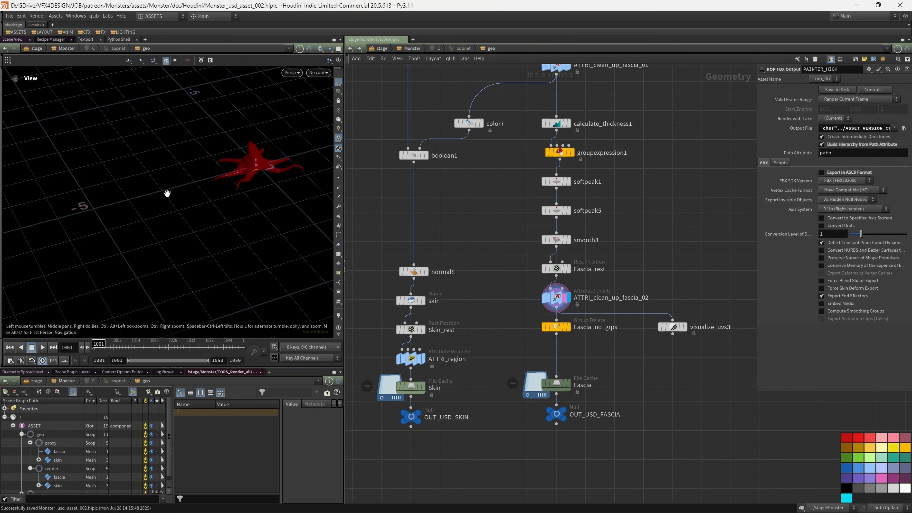
pyautogui.hotkey('space', '5')
pyautogui.moveTo(670, 315); pyautogui.dragTo(672, 323)
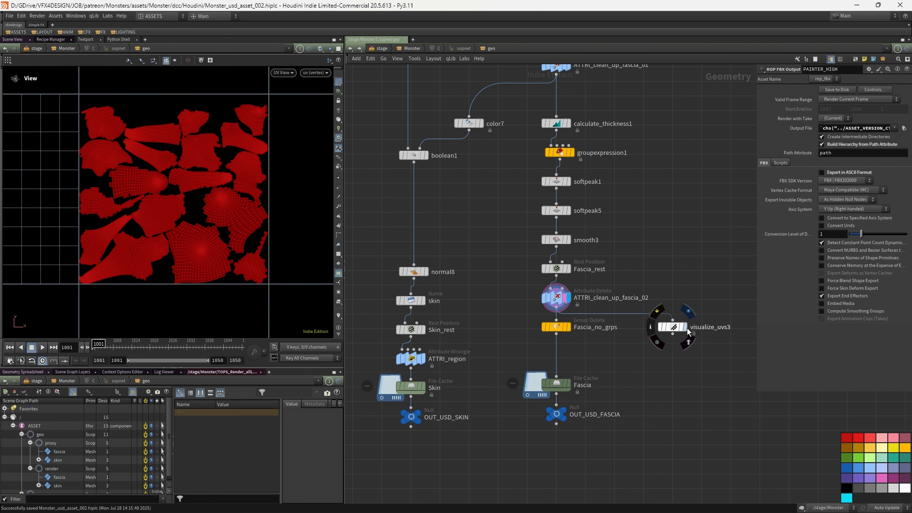
pyautogui.click(673, 326)
# Inspect the fascia mesh in the perspective view with a widened viewport and wireframe shading.
pyautogui.hotkey('space', '1')
pyautogui.press('g')
pyautogui.moveTo(126, 214); pyautogui.dragTo(201, 209)
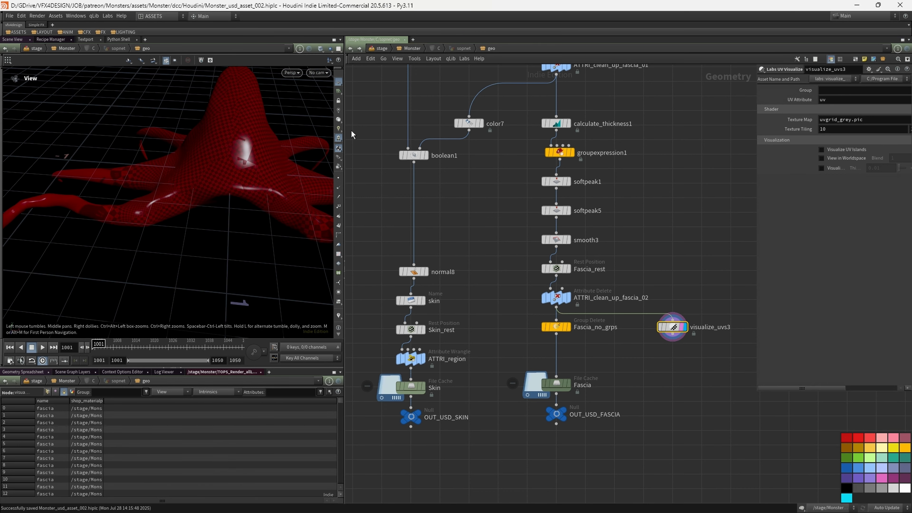
pyautogui.moveTo(344, 127); pyautogui.dragTo(422, 128)
pyautogui.moveTo(273, 155); pyautogui.dragTo(224, 198)
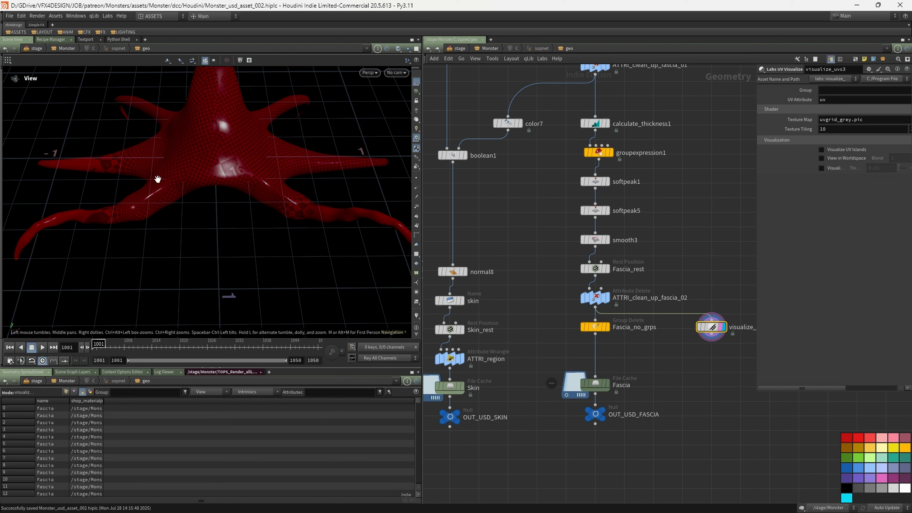
pyautogui.moveTo(161, 198); pyautogui.dragTo(147, 183)
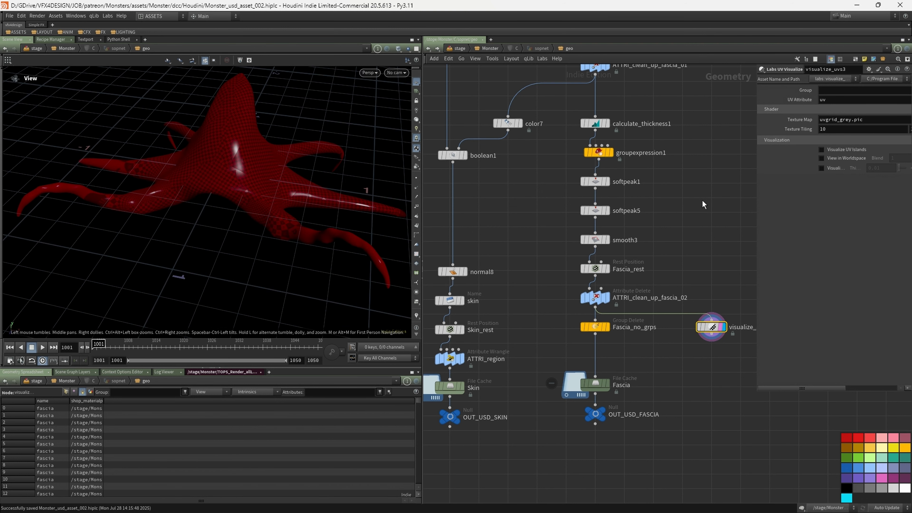
pyautogui.moveTo(703, 202); pyautogui.dragTo(671, 220, button='middle')
pyautogui.press('w')
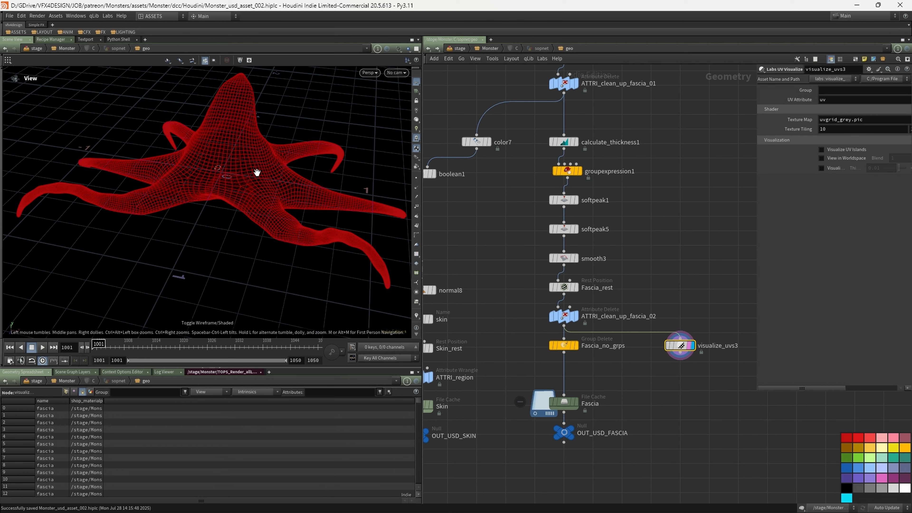
pyautogui.moveTo(257, 172); pyautogui.dragTo(294, 171)
# Move the manual_uvs and visualize_uvs1 nodes to the other side of the fascia chain, beside autouv_UDIM_1002.
pyautogui.scroll(-2, 668, 203)
pyautogui.moveTo(668, 203); pyautogui.dragTo(637, 244, button='middle')
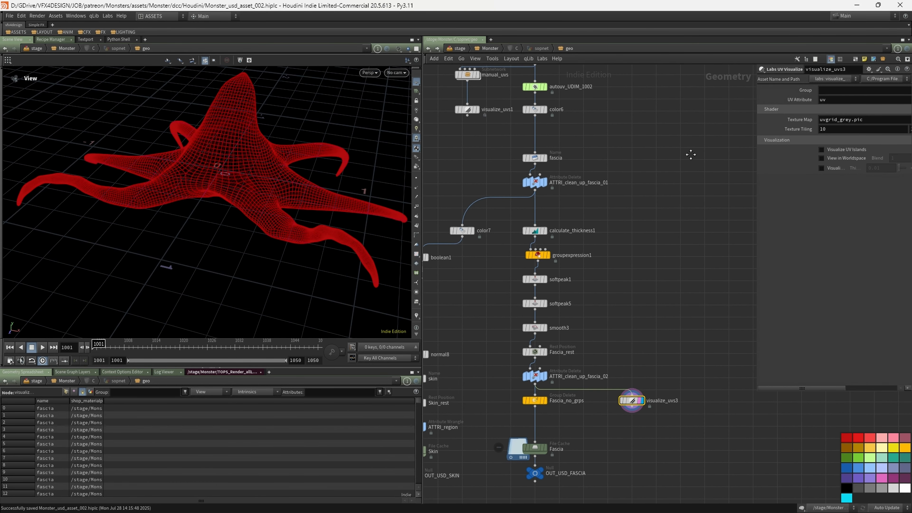
pyautogui.moveTo(690, 154); pyautogui.dragTo(669, 260, button='middle')
pyautogui.moveTo(443, 179); pyautogui.dragTo(601, 184)
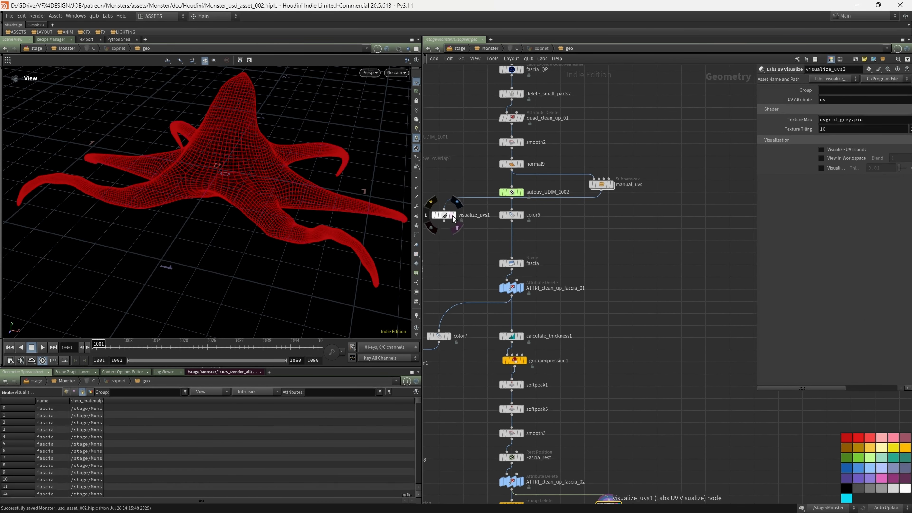
pyautogui.moveTo(454, 219); pyautogui.dragTo(623, 252)
# Open the manual_uvs subnetwork.
pyautogui.click(603, 186)
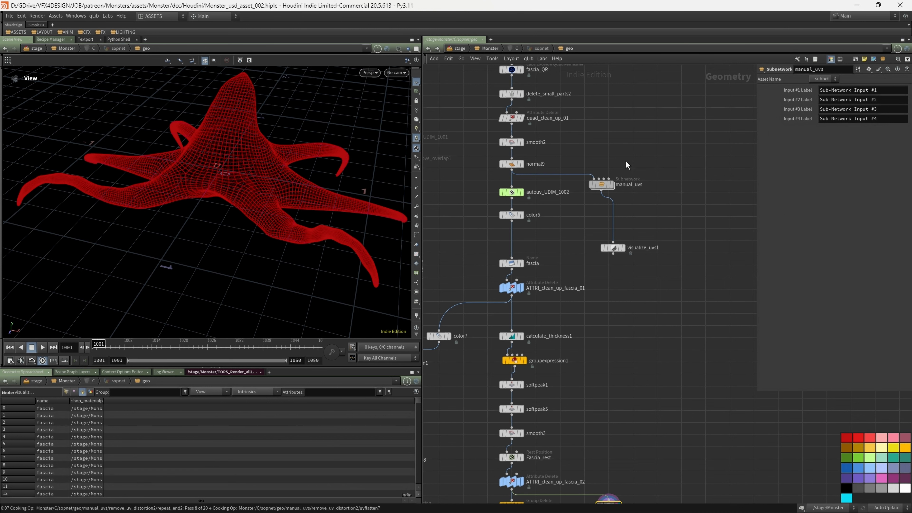
pyautogui.hotkey('ctrl', 's')
pyautogui.press('Return')
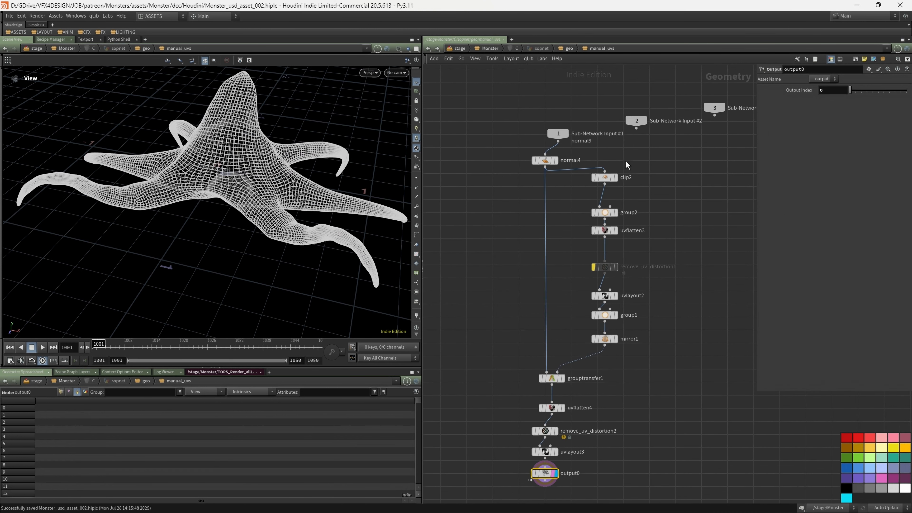
# Check the input mesh at normal4 and the clipped half of the mesh at clip2.
pyautogui.click(546, 161)
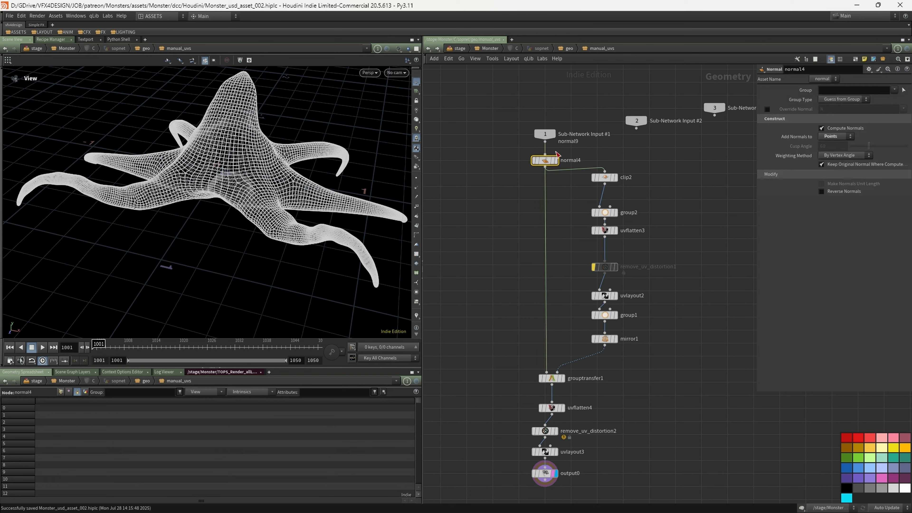
pyautogui.click(555, 161)
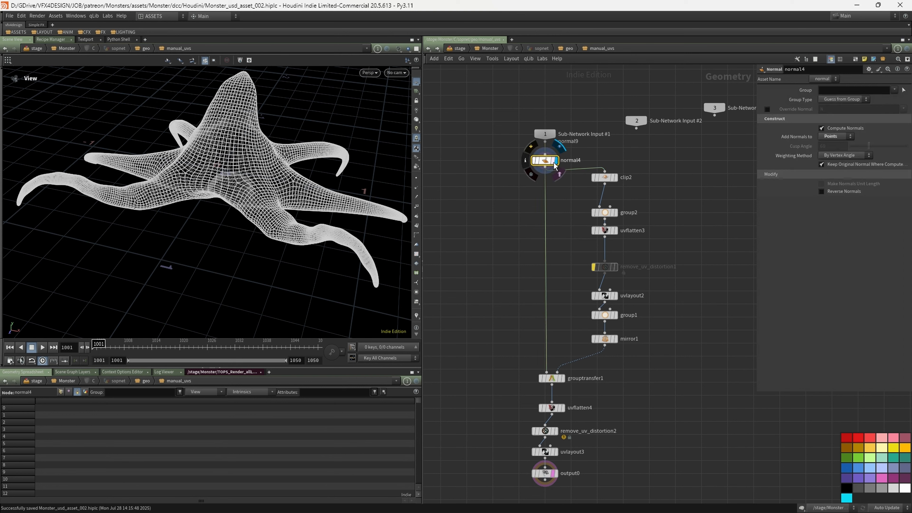
pyautogui.click(615, 178)
pyautogui.moveTo(205, 155); pyautogui.dragTo(326, 169)
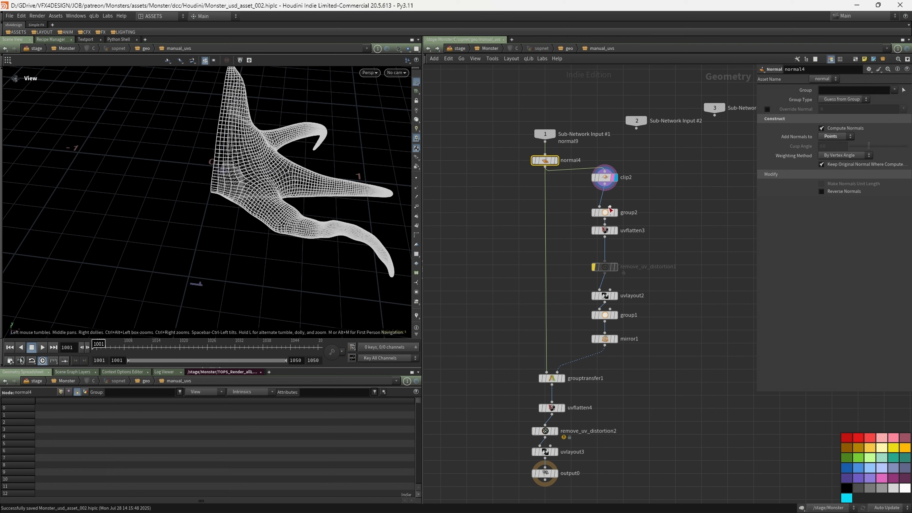
# Clear the Base Group of the group2 node's split edge group and start picking new edges in the viewport.
pyautogui.click(609, 220)
pyautogui.moveTo(395, 215); pyautogui.dragTo(388, 190)
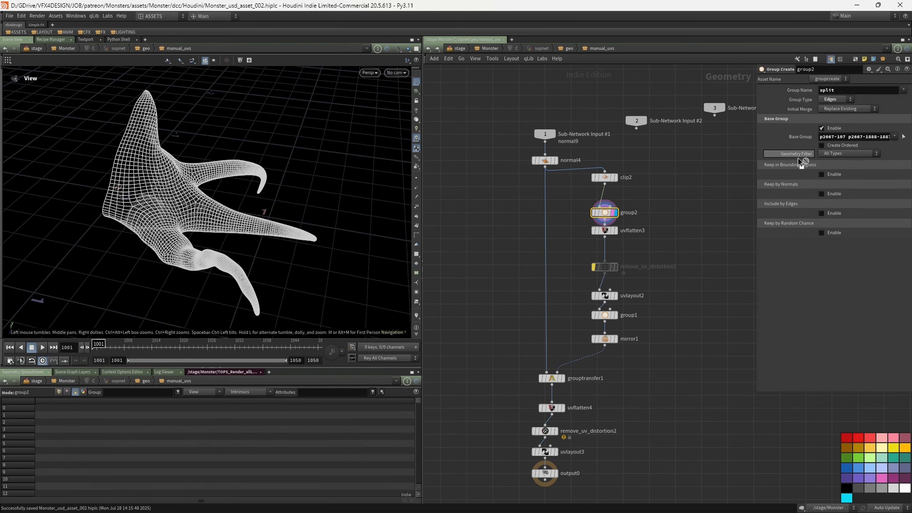
pyautogui.press('Return')
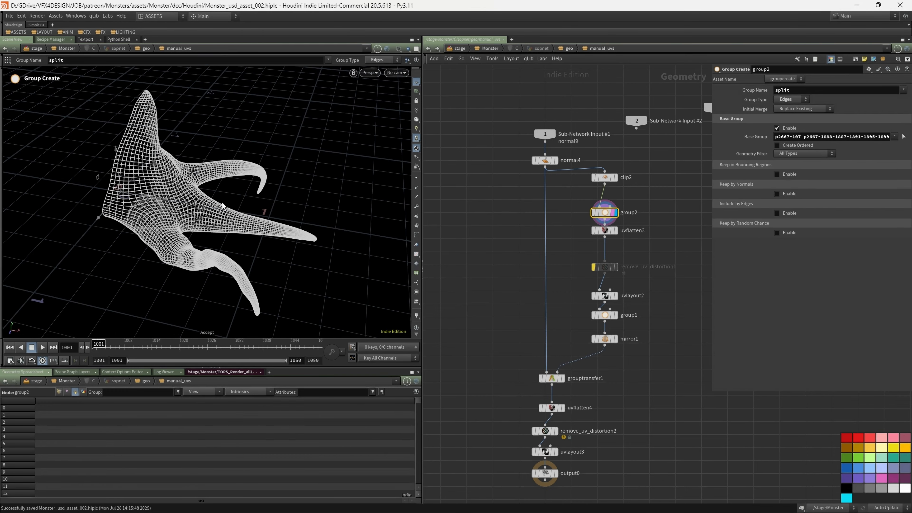
pyautogui.click(815, 136)
pyautogui.hotkey('ctrl', 'a')
pyautogui.press('Delete')
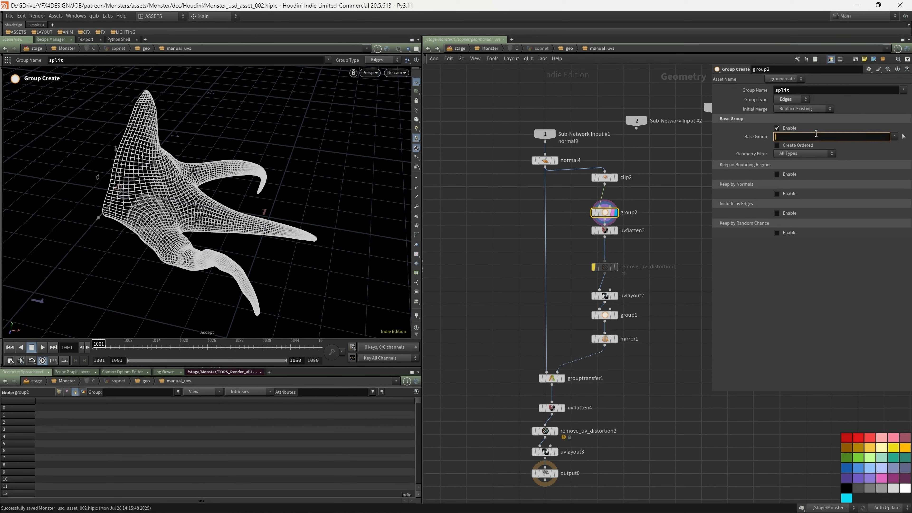
pyautogui.press('Return')
pyautogui.click(904, 136)
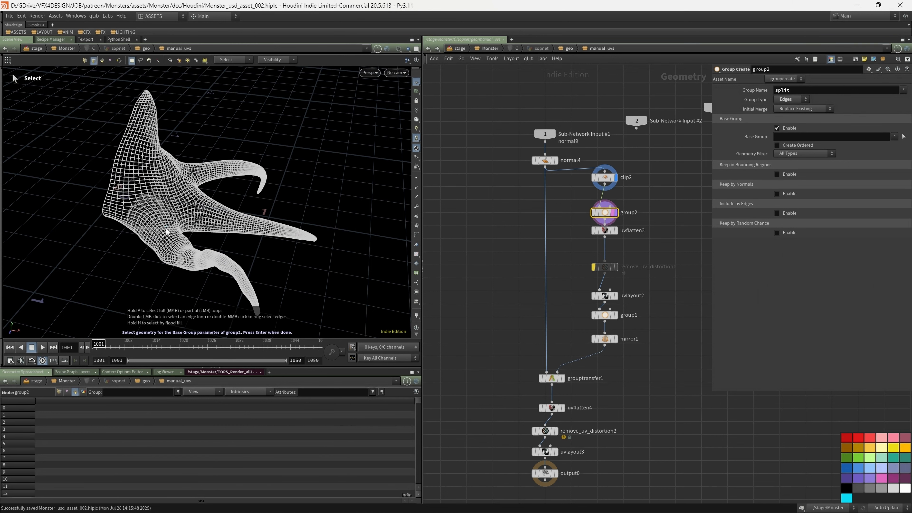
# Turn on shaded wireframe display and select edge loops around the first tentacle's base and middle as UV cuts.
pyautogui.hotkey('shift', 'w')
pyautogui.keyDown('alt'); pyautogui.moveTo(169, 206); pyautogui.dragTo(179, 269, button='right'); pyautogui.keyUp('alt')
pyautogui.keyDown('alt'); pyautogui.moveTo(179, 268); pyautogui.dragTo(165, 224, button='middle'); pyautogui.keyUp('alt')
pyautogui.moveTo(165, 224)
pyautogui.keyDown('alt'); pyautogui.mouseDown(button='right')
pyautogui.moveTo(202, 242)
pyautogui.moveTo(174, 233)
pyautogui.moveTo(225, 196)
pyautogui.mouseUp(button='right'); pyautogui.keyUp('alt')
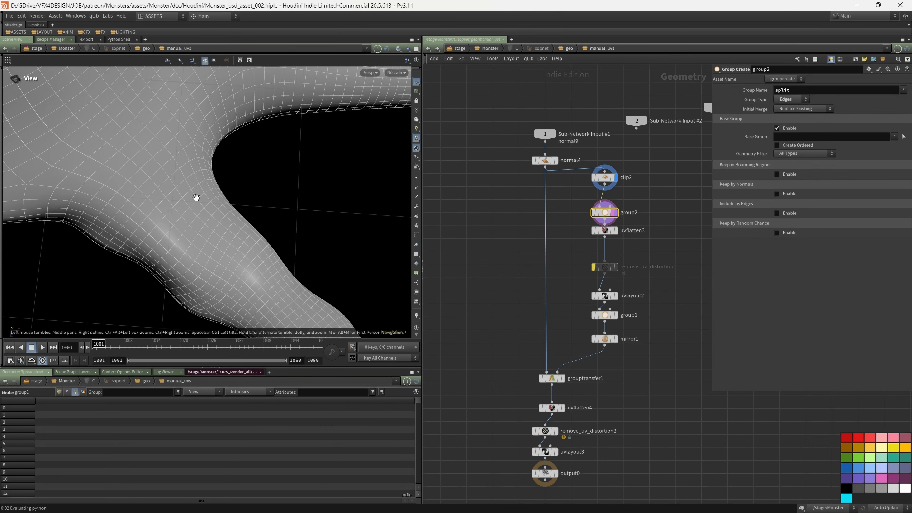
pyautogui.doubleClick(180, 186)
pyautogui.keyDown('alt'); pyautogui.moveTo(270, 254); pyautogui.dragTo(134, 141, button='middle'); pyautogui.keyUp('alt')
pyautogui.keyDown('alt'); pyautogui.moveTo(197, 266); pyautogui.dragTo(201, 189, button='right'); pyautogui.keyUp('alt')
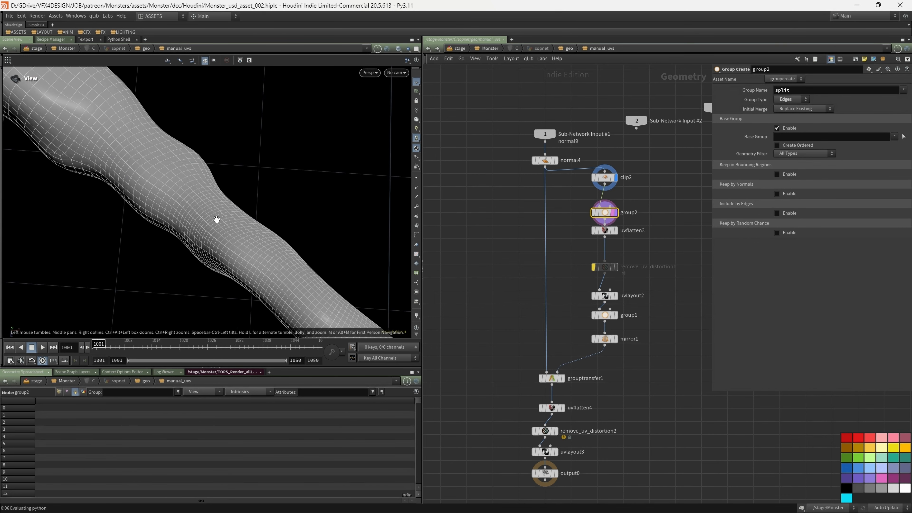
pyautogui.keyDown('alt'); pyautogui.moveTo(218, 220); pyautogui.dragTo(188, 213, button='right'); pyautogui.keyUp('alt')
pyautogui.keyDown('alt'); pyautogui.moveTo(187, 214); pyautogui.dragTo(206, 206); pyautogui.keyUp('alt')
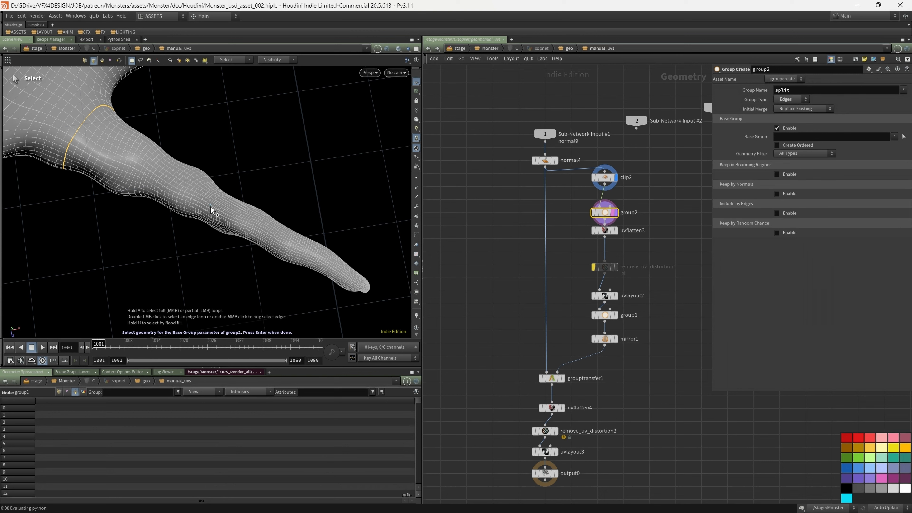
pyautogui.keyDown('alt'); pyautogui.moveTo(209, 208); pyautogui.dragTo(208, 194, button='middle'); pyautogui.keyUp('alt')
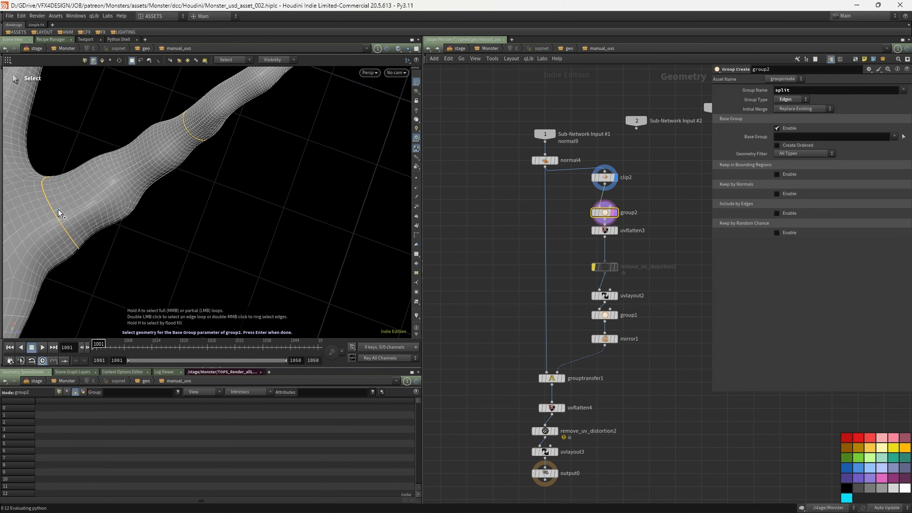
# Undo mistaken selection changes and add an edge loop around the tentacle's tip to the split selection.
pyautogui.hotkey('ctrl', 'z')
pyautogui.hotkey('ctrl', 'z')
pyautogui.hotkey('ctrl', 'z')
pyautogui.hotkey('ctrl', 'z')
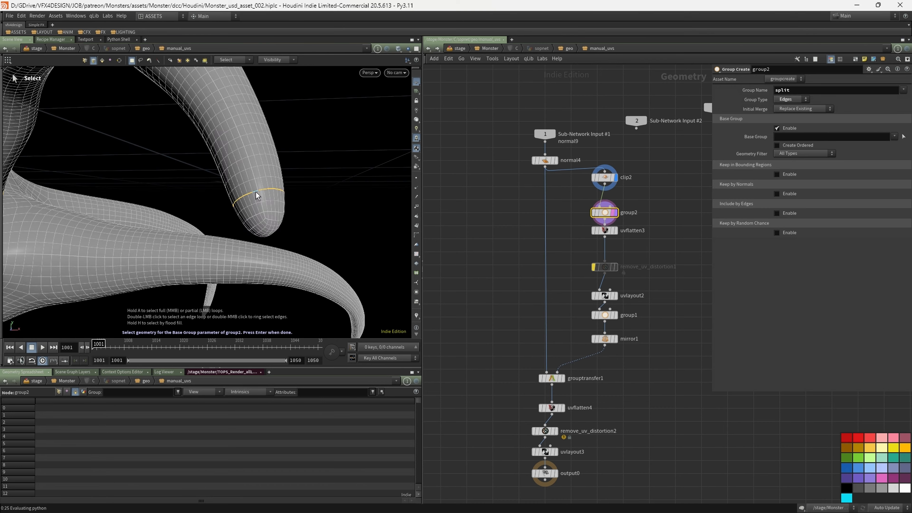
pyautogui.hotkey('ctrl', 'z')
pyautogui.hotkey('ctrl', 'z')
pyautogui.hotkey('ctrl', 'z')
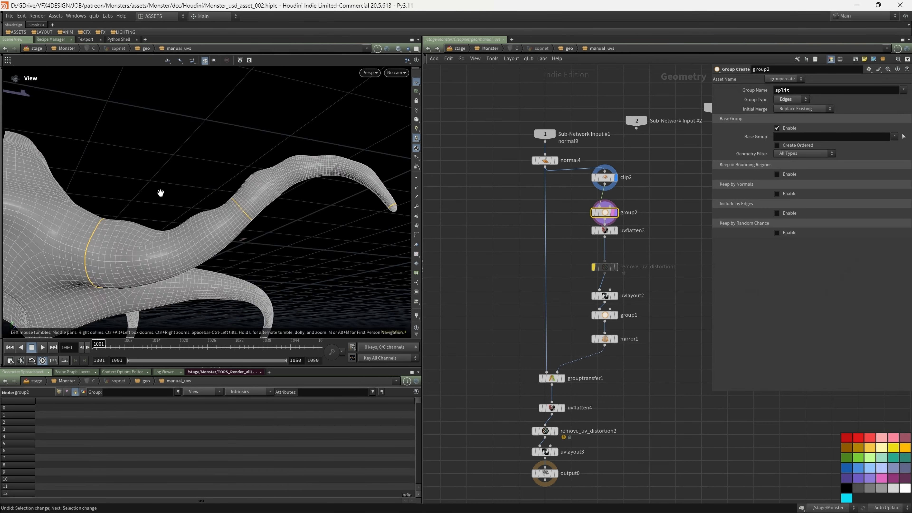
# Correct the edge selection and add lengthwise seams along the tentacles, accepting the picked edges into group2's Base Group.
pyautogui.hotkey('ctrl', 'z')
pyautogui.hotkey('ctrl', 'z')
pyautogui.hotkey('ctrl', 'z')
pyautogui.hotkey('ctrl', 'z')
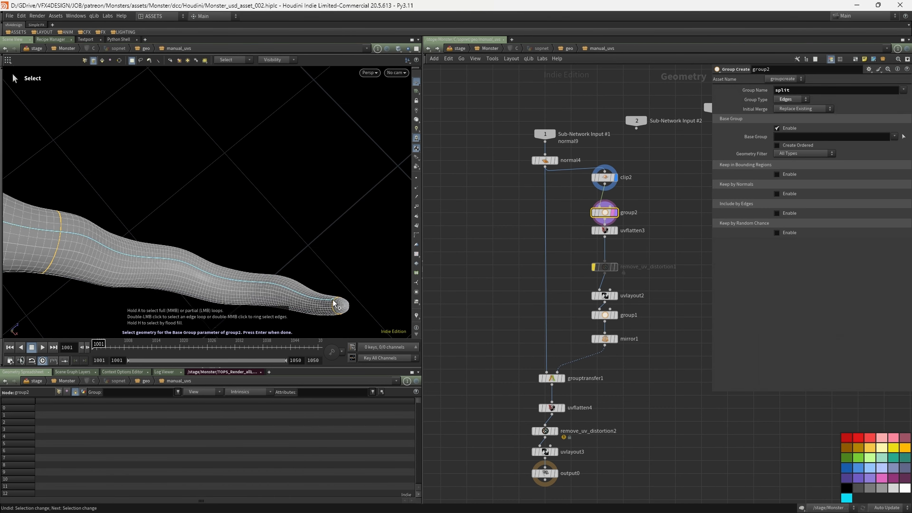
pyautogui.hotkey('ctrl', 'z')
pyautogui.hotkey('ctrl', 'z')
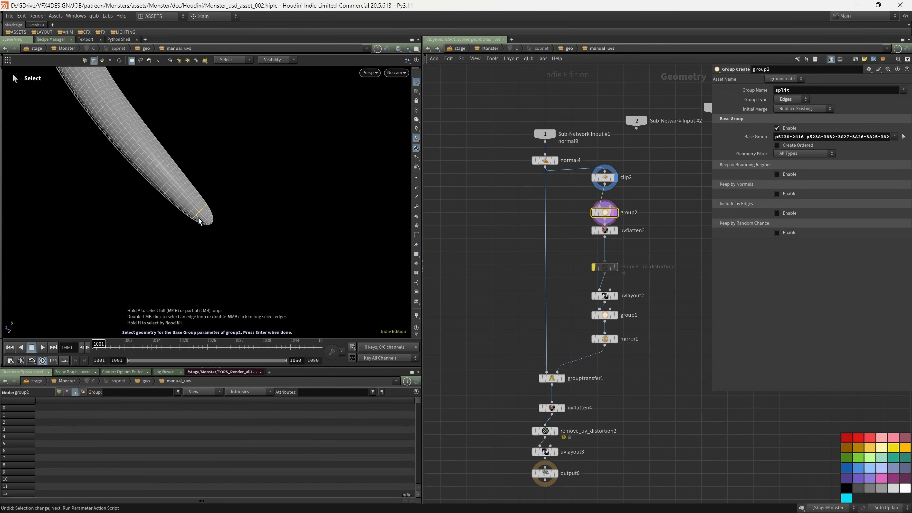
pyautogui.hotkey('ctrl', 'z')
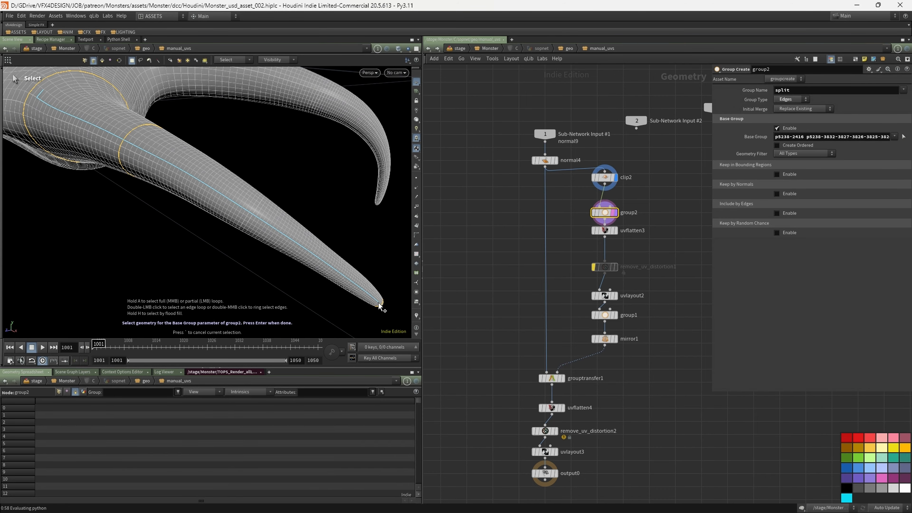
# Add lengthwise seam edges along the long tentacle to its tip, accept them into group2's Base Group and resume picking.
pyautogui.keyDown('shift'); pyautogui.click(27, 211); pyautogui.keyUp('shift')
pyautogui.keyDown('shift'); pyautogui.click(163, 231); pyautogui.keyUp('shift')
pyautogui.keyDown('shift'); pyautogui.click(337, 170); pyautogui.keyUp('shift')
pyautogui.press('Return')
pyautogui.click(904, 137)
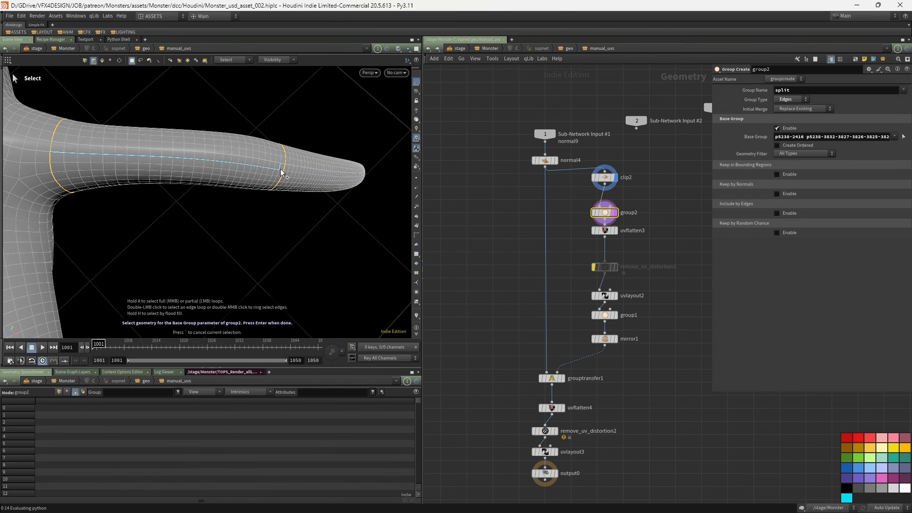
# Add lengthwise seam edges along the next tentacle between its loops, accept them into group2's Base Group and save the scene.
pyautogui.scroll(3, 219, 159)
pyautogui.keyDown('shift'); pyautogui.click(220, 158); pyautogui.keyUp('shift')
pyautogui.scroll(10, 76, 310)
pyautogui.keyDown('shift'); pyautogui.click(227, 256); pyautogui.keyUp('shift')
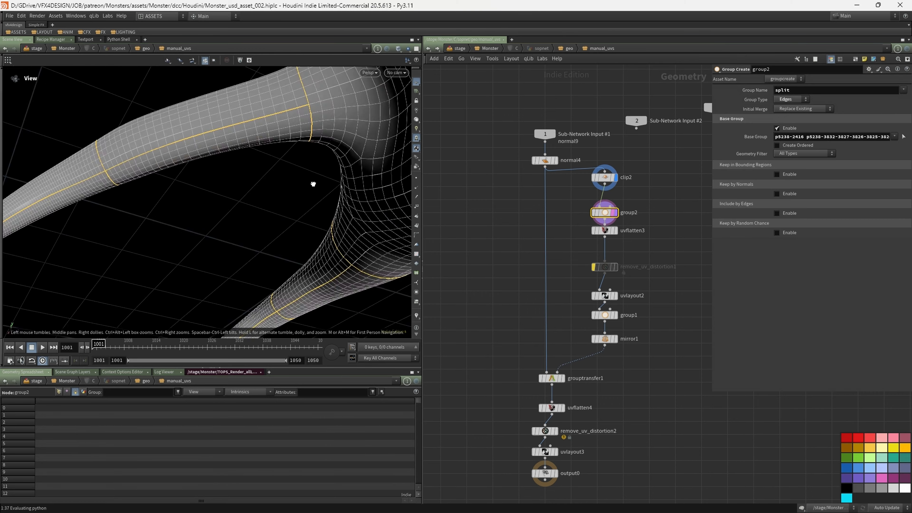
pyautogui.press('Return')
pyautogui.hotkey('ctrl', 's')
# Reopen the Base Group selection, check the seams around the whole body and undo the last selection change.
pyautogui.scroll(-1, 465, 164)
pyautogui.click(903, 136)
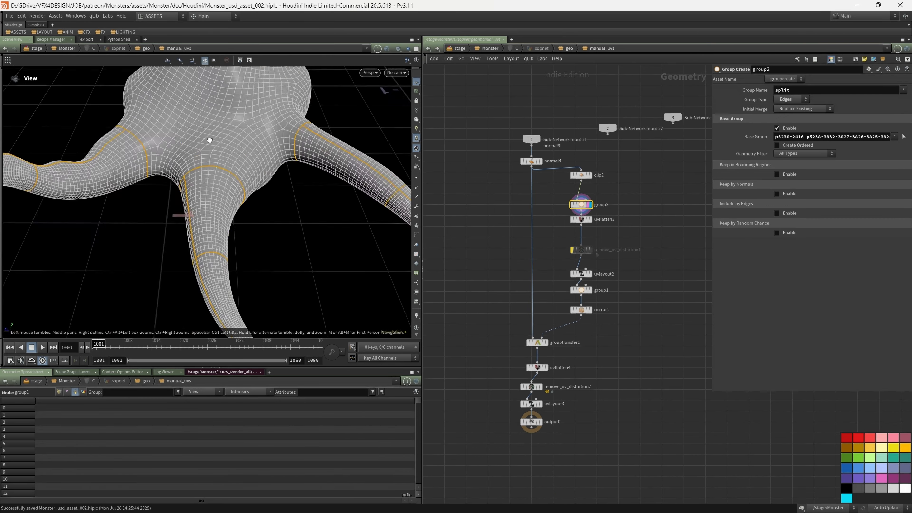
pyautogui.keyDown('alt'); pyautogui.moveTo(215, 215); pyautogui.dragTo(201, 151); pyautogui.keyUp('alt')
pyautogui.scroll(5, 201, 161)
pyautogui.hotkey('ctrl', 'z')
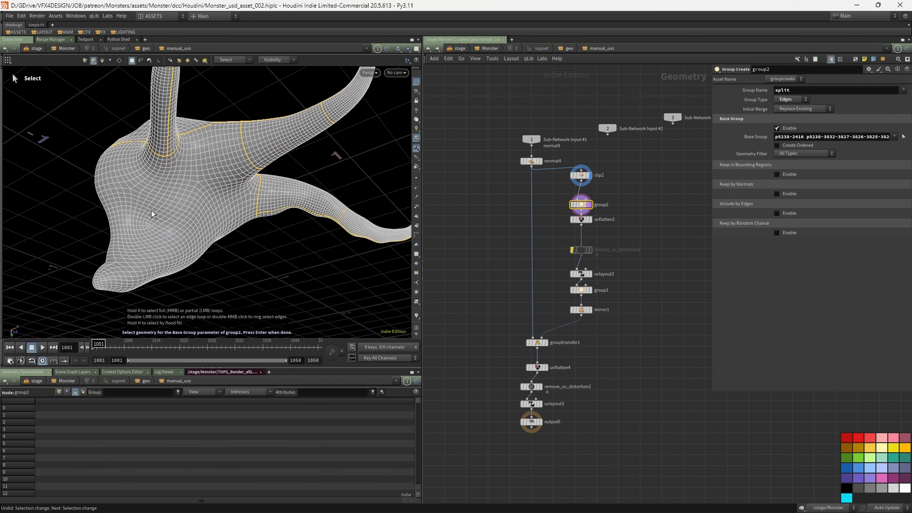
# Take uvflatten3 and uvlayout2 out of the chain, display the uvlayout3 result and save the scene.
pyautogui.moveTo(581, 219); pyautogui.dragTo(624, 226)
pyautogui.moveTo(581, 274); pyautogui.dragTo(653, 273)
pyautogui.click(589, 290)
pyautogui.click(537, 343)
pyautogui.click(540, 403)
pyautogui.click(531, 404)
pyautogui.hotkey('ctrl', 's')
# Tidy the network by moving group2, clip2 and the detached distortion node, and route the normal4 wire through a dot.
pyautogui.scroll(3, 633, 316)
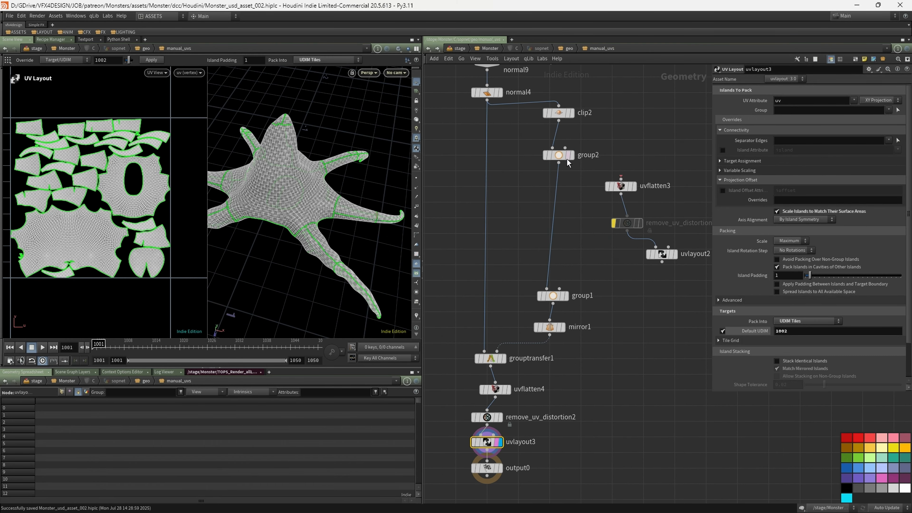
pyautogui.moveTo(567, 158); pyautogui.dragTo(564, 248)
pyautogui.moveTo(559, 113); pyautogui.dragTo(554, 203)
pyautogui.moveTo(627, 223); pyautogui.dragTo(685, 181)
pyautogui.scroll(-2, 538, 252)
pyautogui.moveTo(531, 135); pyautogui.dragTo(574, 188)
# Rename group1 as uv_half_grp and group2 as split_grp, and colour both nodes orange.
pyautogui.click(576, 277)
pyautogui.moveTo(639, 278); pyautogui.dragTo(626, 282, button='middle')
pyautogui.doubleClick(592, 275)
pyautogui.write('uv_half')
pyautogui.click(565, 246)
pyautogui.doubleClick(589, 246)
pyautogui.write('split_grp')
pyautogui.doubleClick(592, 275)
pyautogui.write('_grp')
pyautogui.click(905, 448)
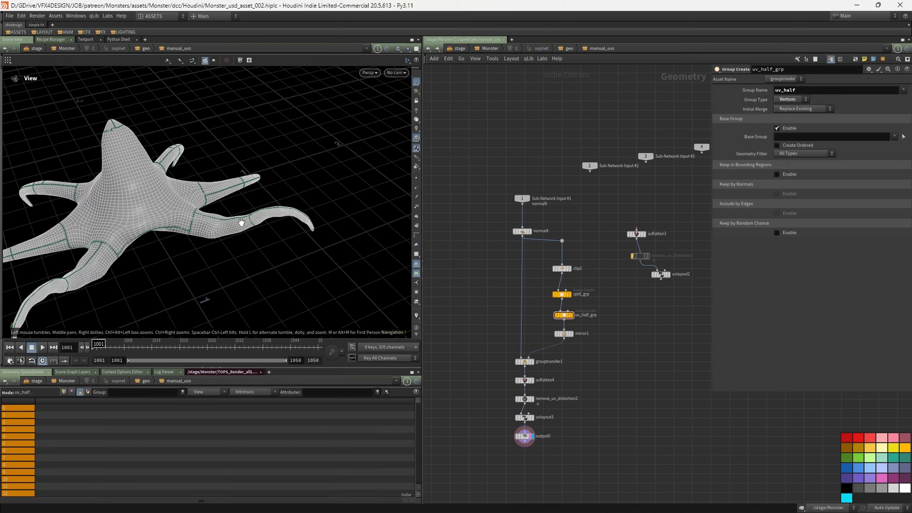
# Display output0 as smooth shaded with the UV checker texture and inspect the fascia's UVs from several angles.
pyautogui.click(524, 436)
pyautogui.hotkey('shift', 'w')
pyautogui.click(416, 253)
pyautogui.moveTo(241, 222); pyautogui.dragTo(265, 200)
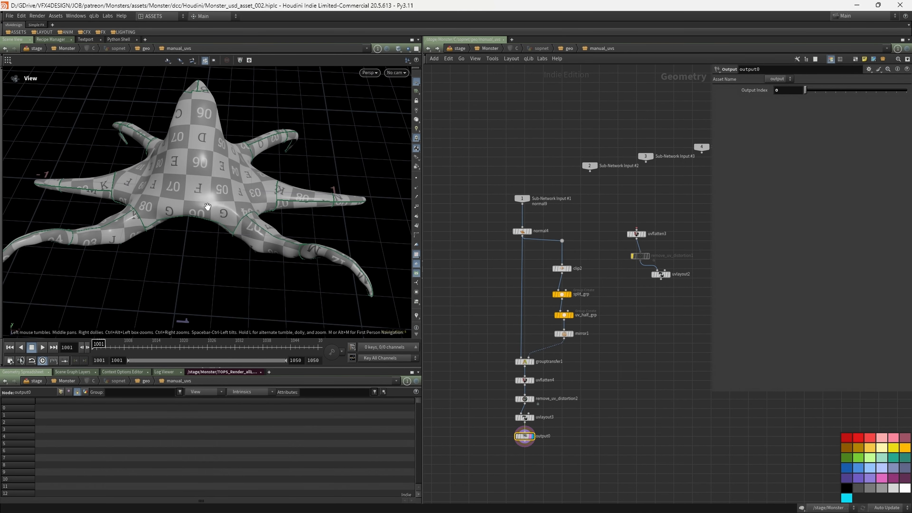
pyautogui.press('Escape')
pyautogui.moveTo(244, 255); pyautogui.dragTo(273, 248)
pyautogui.moveTo(657, 368); pyautogui.dragTo(638, 360, button='middle')
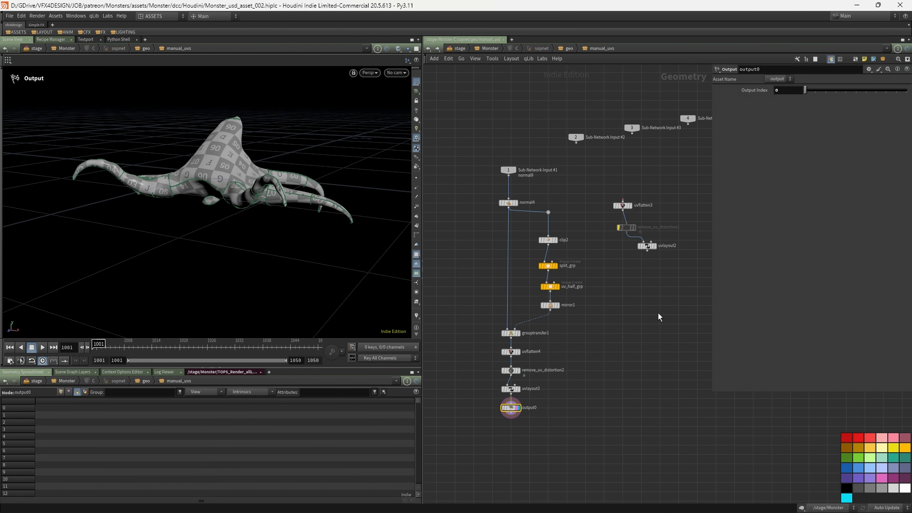
# Align the wire dot, go up to the geo network and feed color6 from manual_uvs instead of autouv_UDIM_1002.
pyautogui.moveTo(548, 212); pyautogui.dragTo(548, 211)
pyautogui.moveTo(152, 197); pyautogui.dragTo(298, 248)
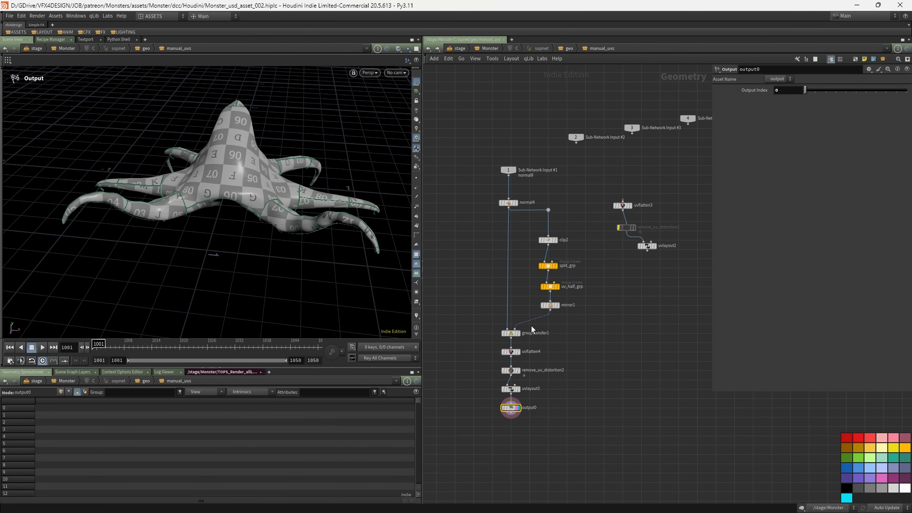
pyautogui.moveTo(488, 300); pyautogui.dragTo(485, 290, button='middle')
pyautogui.press('u')
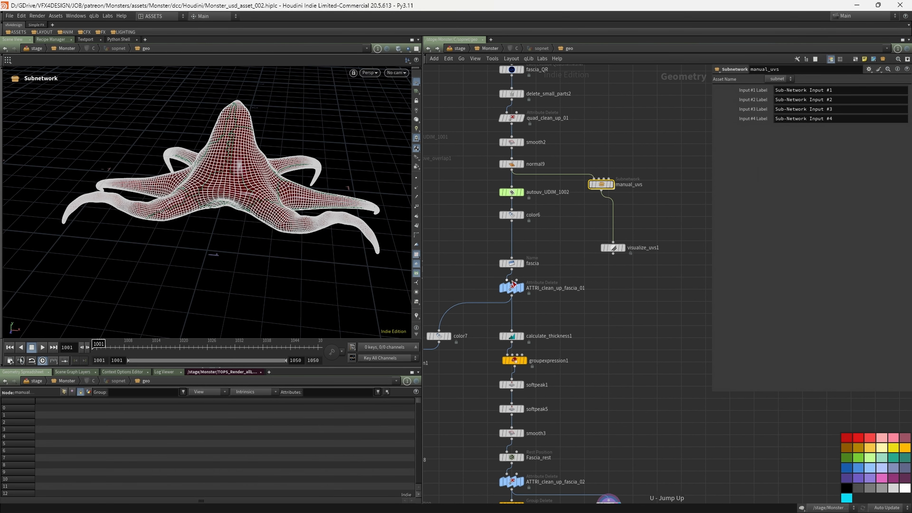
pyautogui.moveTo(512, 192); pyautogui.dragTo(600, 190)
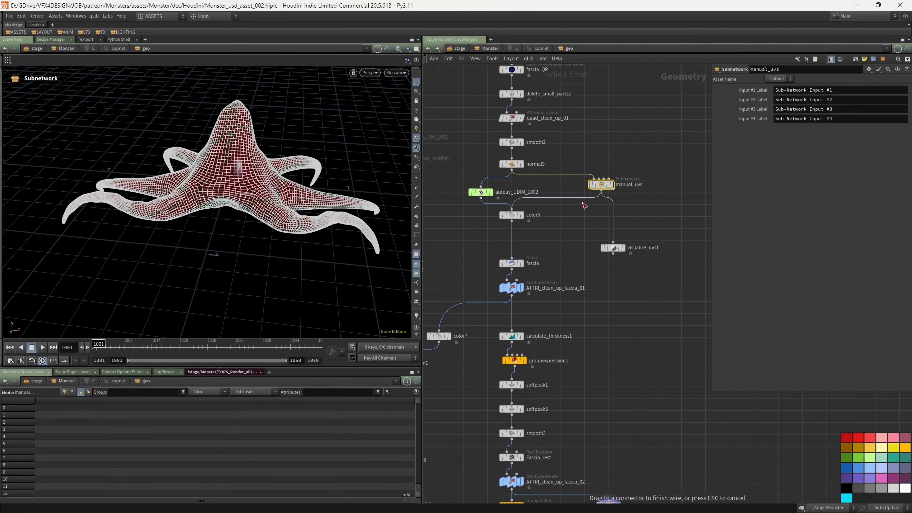
# Go through the Fascia and Skin file caches and save the Skin cache to disk.
pyautogui.moveTo(583, 331); pyautogui.dragTo(604, 260, button='middle')
pyautogui.click(537, 482)
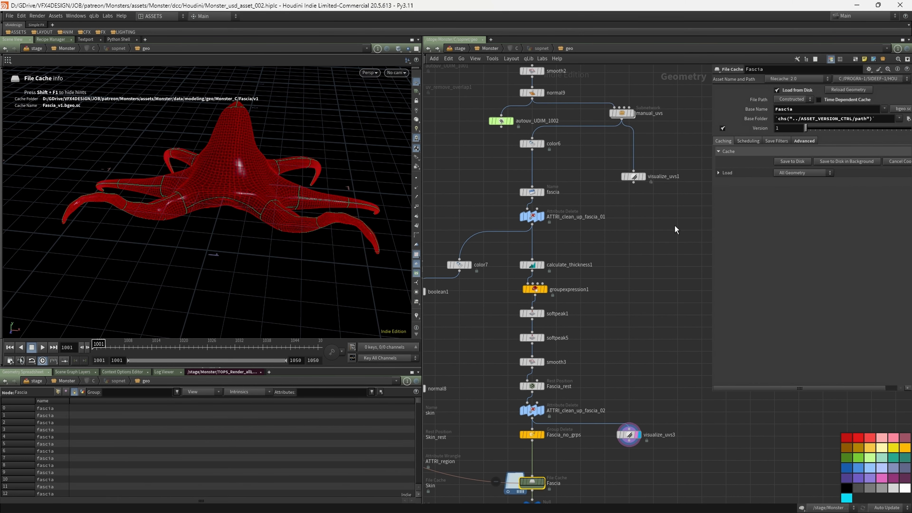
pyautogui.scroll(-2, 627, 275)
pyautogui.moveTo(640, 324); pyautogui.dragTo(666, 237, button='middle')
pyautogui.scroll(-2, 545, 268)
pyautogui.scroll(2, 546, 263)
pyautogui.click(510, 369)
pyautogui.click(792, 162)
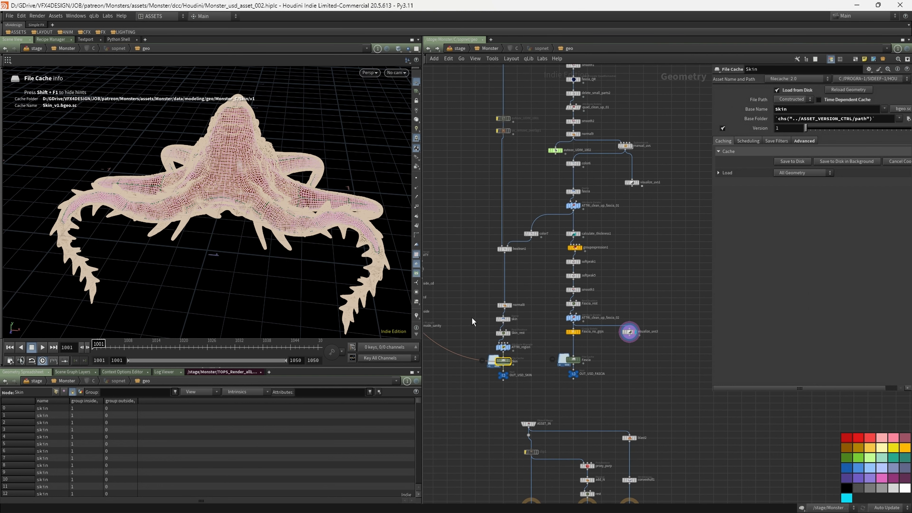
# Go to the PAINTER_LOW and PAINTER_HIGH FBX outputs and export the high-resolution mesh to disk.
pyautogui.moveTo(492, 435)
pyautogui.mouseDown(button='middle')
pyautogui.moveTo(571, 385)
pyautogui.moveTo(537, 363)
pyautogui.moveTo(604, 372)
pyautogui.moveTo(534, 350)
pyautogui.moveTo(555, 373)
pyautogui.mouseUp(button='middle')
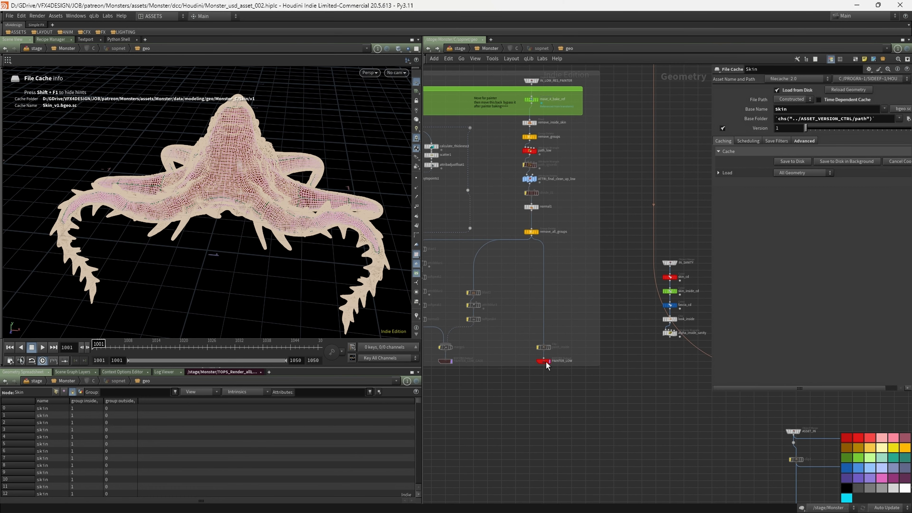
pyautogui.click(545, 361)
pyautogui.moveTo(478, 340)
pyautogui.mouseDown(button='middle')
pyautogui.moveTo(452, 370)
pyautogui.moveTo(484, 381)
pyautogui.mouseUp(button='middle')
pyautogui.click(427, 358)
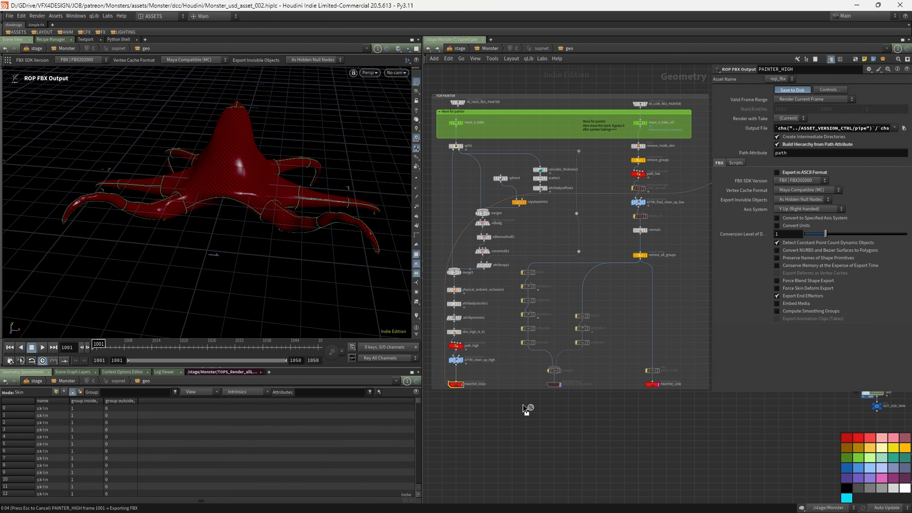
pyautogui.scroll(2, 533, 404)
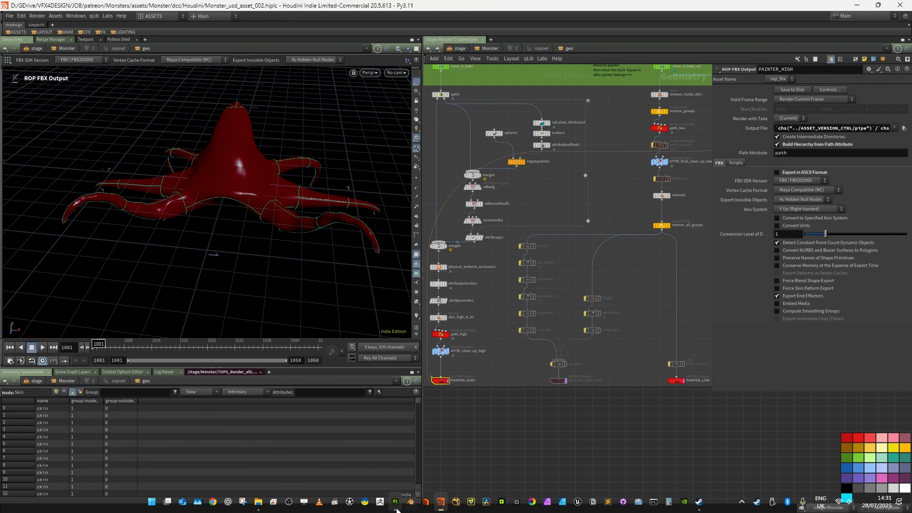
# Switch to Substance 3D Painter, look over the current fascia and reimport the mesh into the project.
pyautogui.click(395, 504)
pyautogui.keyDown('alt'); pyautogui.moveTo(493, 208); pyautogui.dragTo(615, 184, button='right'); pyautogui.keyUp('alt')
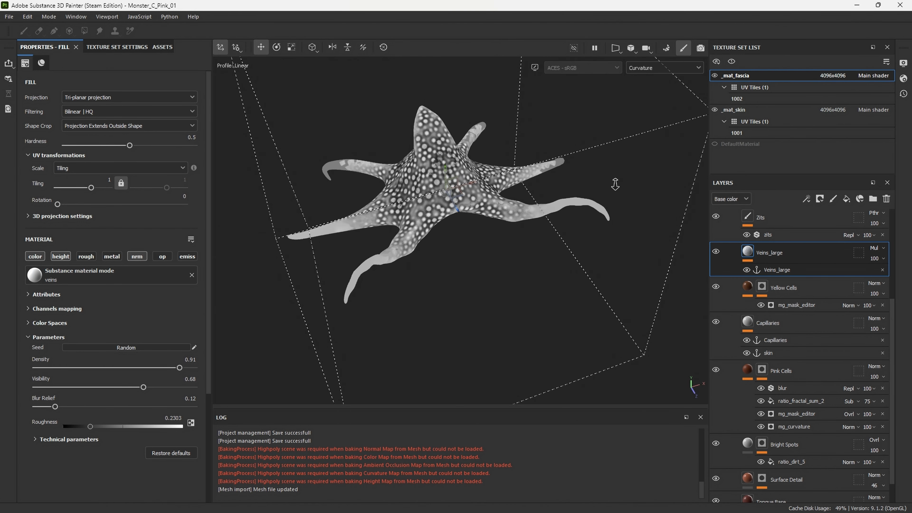
pyautogui.keyDown('alt'); pyautogui.moveTo(477, 206); pyautogui.dragTo(641, 80, button='right'); pyautogui.keyUp('alt')
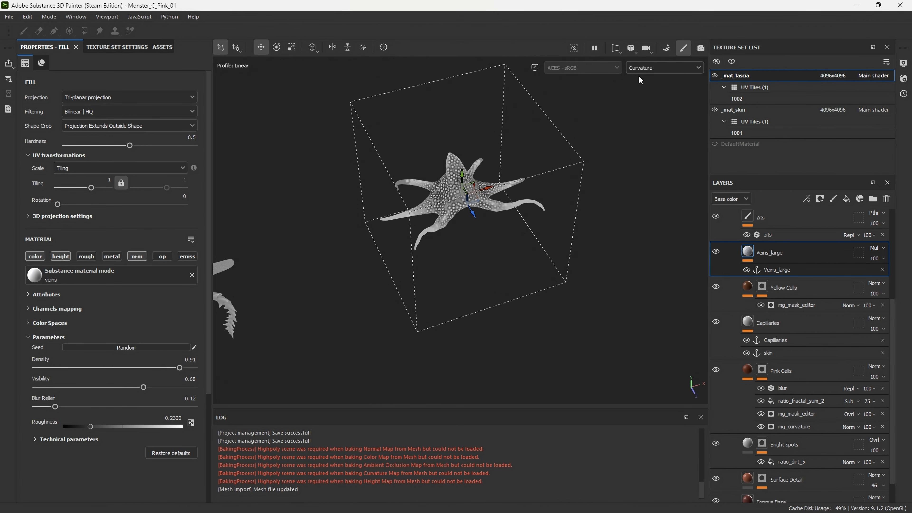
pyautogui.click(9, 17)
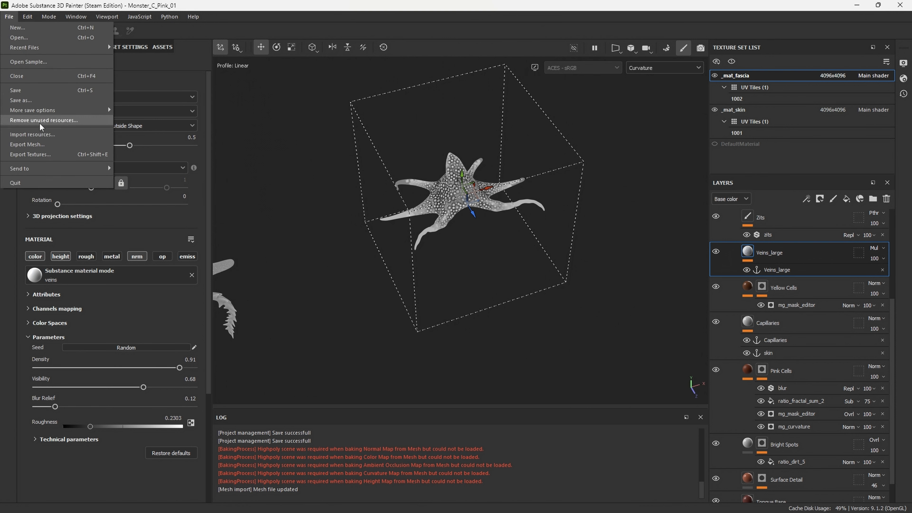
pyautogui.click(27, 16)
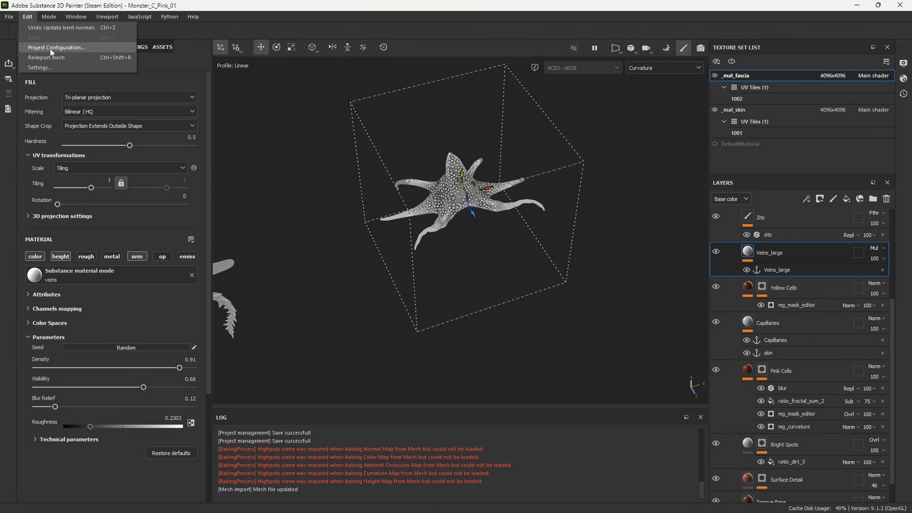
pyautogui.click(53, 56)
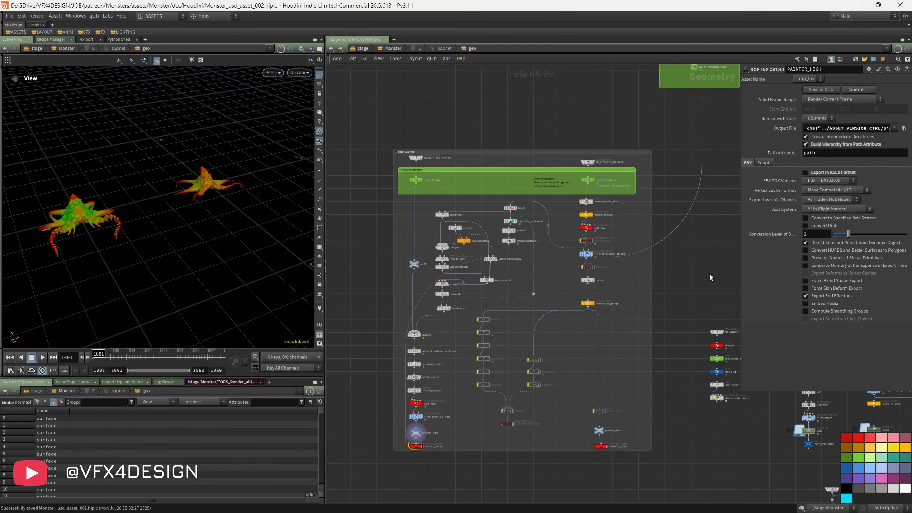
# In Houdini, narrow the parameter pane, display the Fascia file cache and frame it in the viewport.
pyautogui.moveTo(232, 205); pyautogui.dragTo(214, 220)
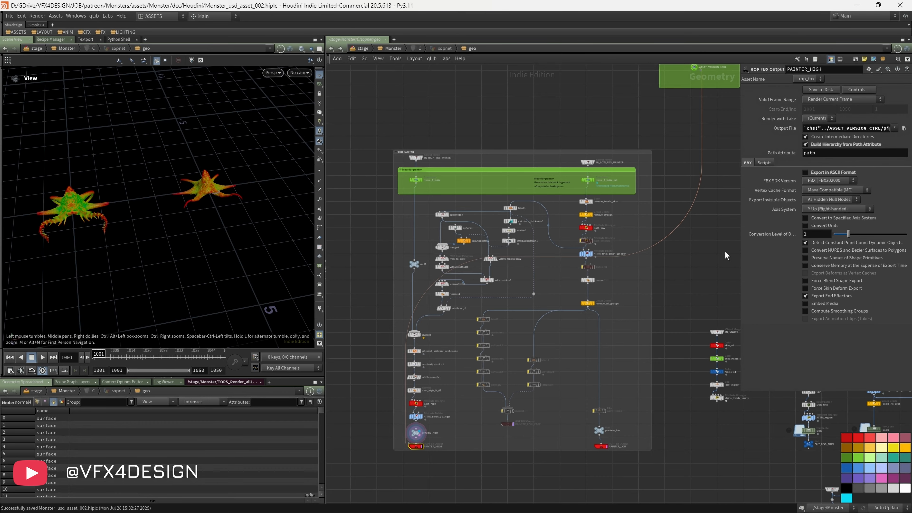
pyautogui.moveTo(740, 256); pyautogui.dragTo(801, 252)
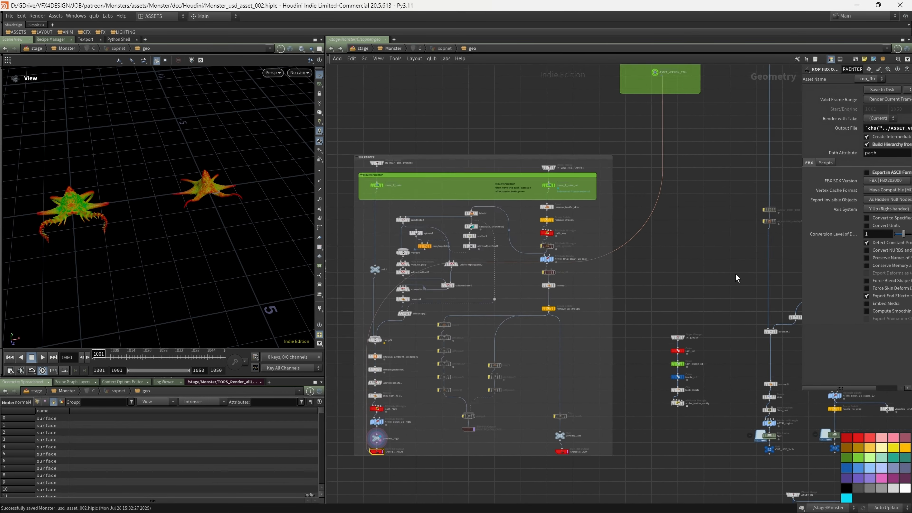
pyautogui.moveTo(735, 274); pyautogui.dragTo(580, 269, button='middle')
pyautogui.scroll(1, 588, 287)
pyautogui.scroll(2, 742, 383)
pyautogui.moveTo(742, 380); pyautogui.dragTo(619, 237, button='middle')
pyautogui.scroll(3, 593, 297)
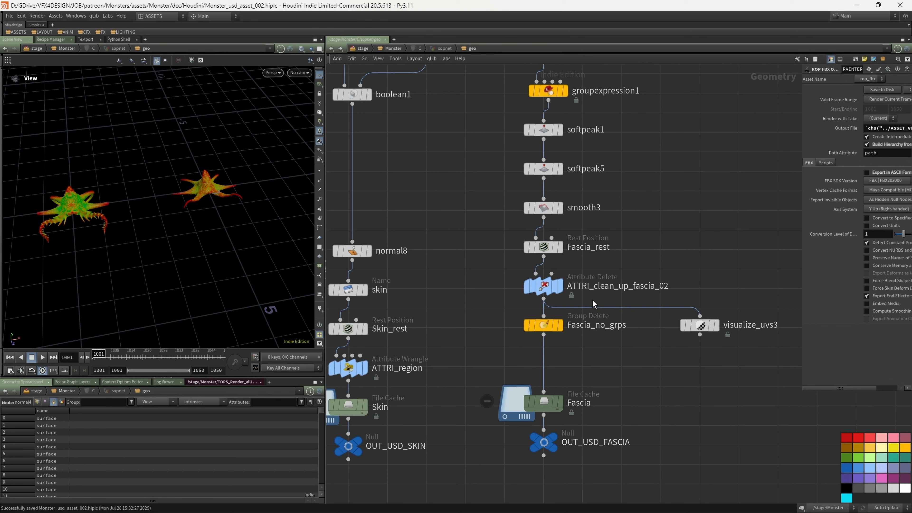
pyautogui.click(558, 407)
pyautogui.click(544, 401)
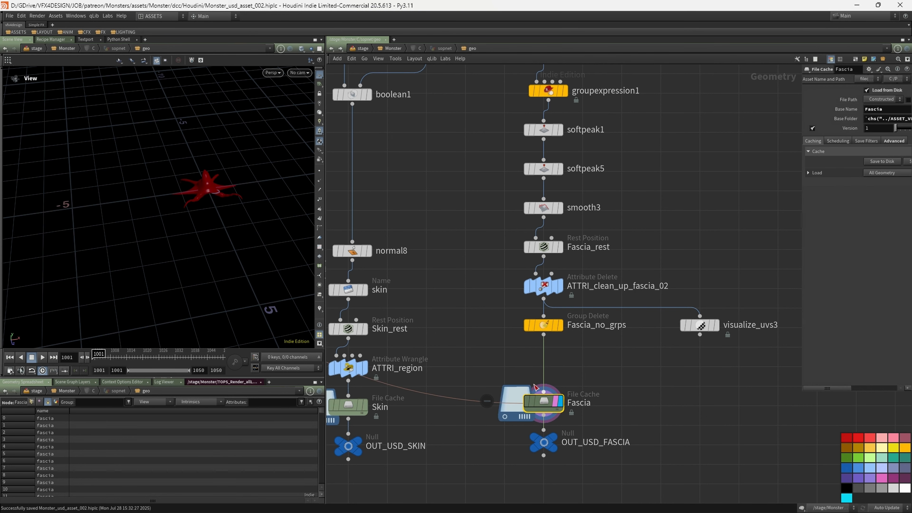
pyautogui.press('g')
pyautogui.moveTo(243, 201); pyautogui.dragTo(219, 200)
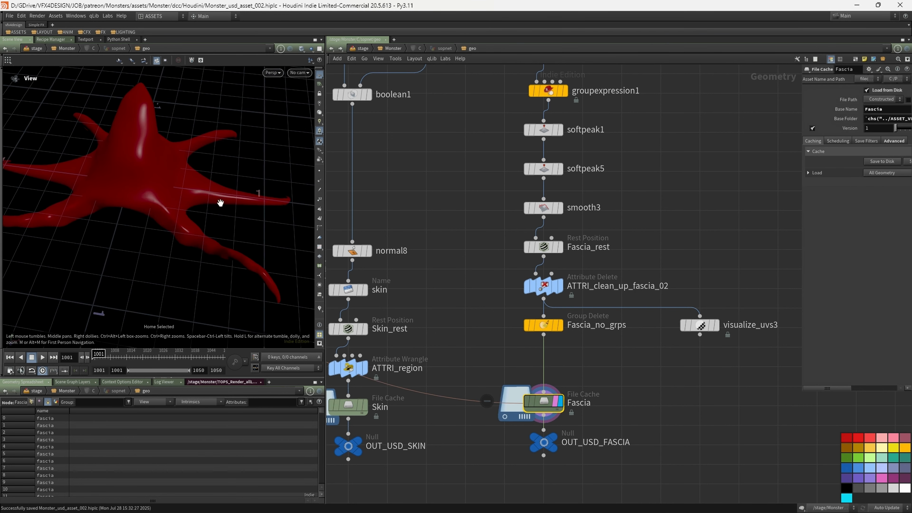
# Widen the viewport, show the UV checker texture on the fascia, hide the reference grid and inspect the mesh.
pyautogui.moveTo(325, 146); pyautogui.dragTo(450, 145)
pyautogui.moveTo(301, 162); pyautogui.dragTo(242, 183, button='right')
pyautogui.moveTo(243, 183); pyautogui.dragTo(341, 219)
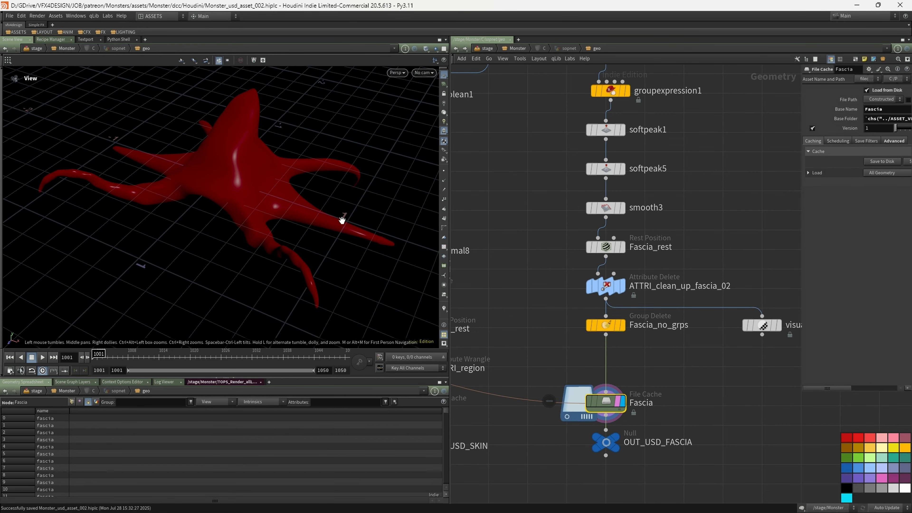
pyautogui.click(444, 247)
pyautogui.moveTo(250, 183); pyautogui.dragTo(381, 137)
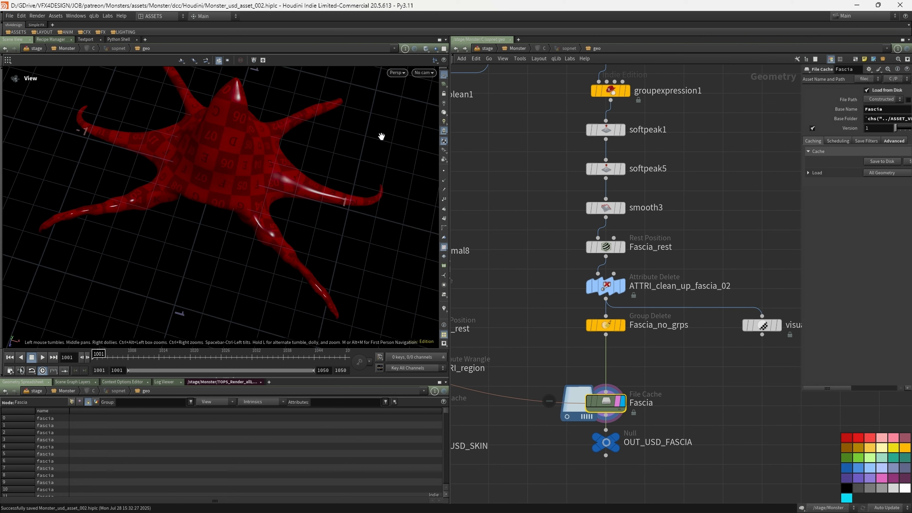
pyautogui.click(444, 74)
pyautogui.moveTo(279, 228); pyautogui.dragTo(288, 204)
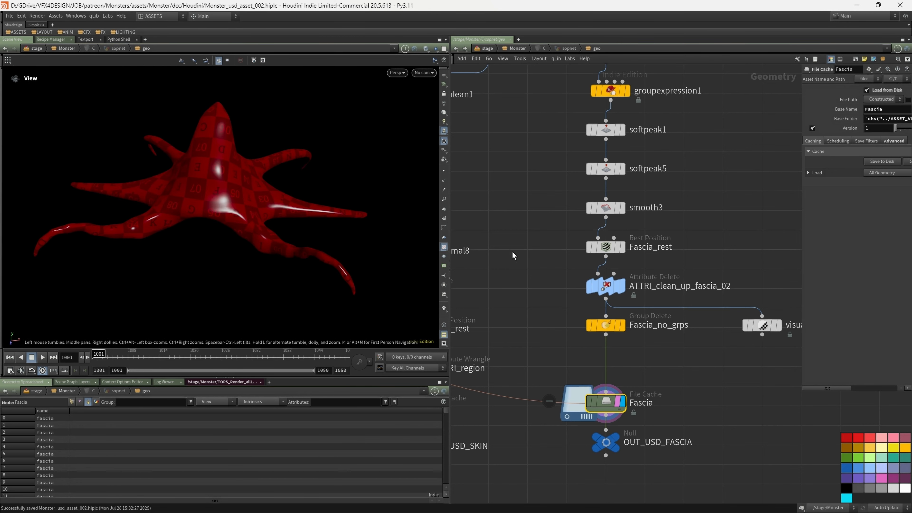
# Display the Skin file cache and inspect the skin mesh from several angles.
pyautogui.scroll(-6, 512, 252)
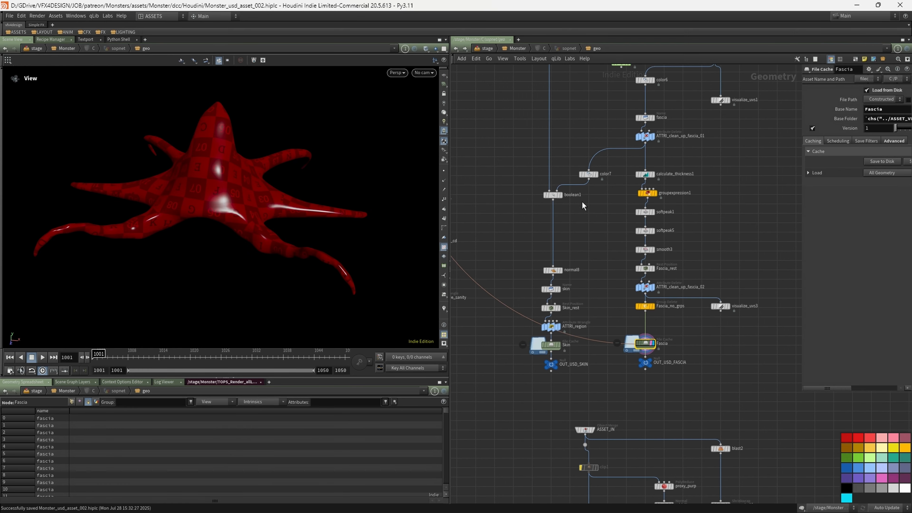
pyautogui.click(556, 348)
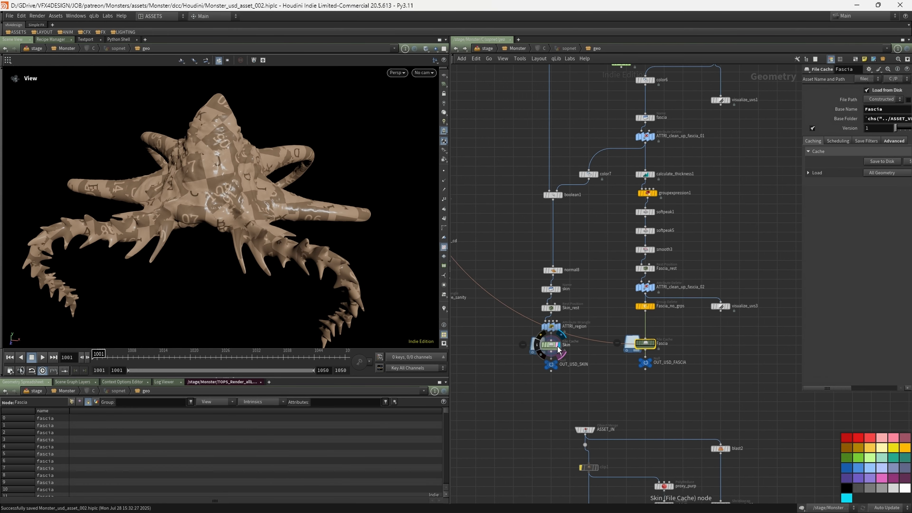
pyautogui.moveTo(273, 169); pyautogui.dragTo(189, 173)
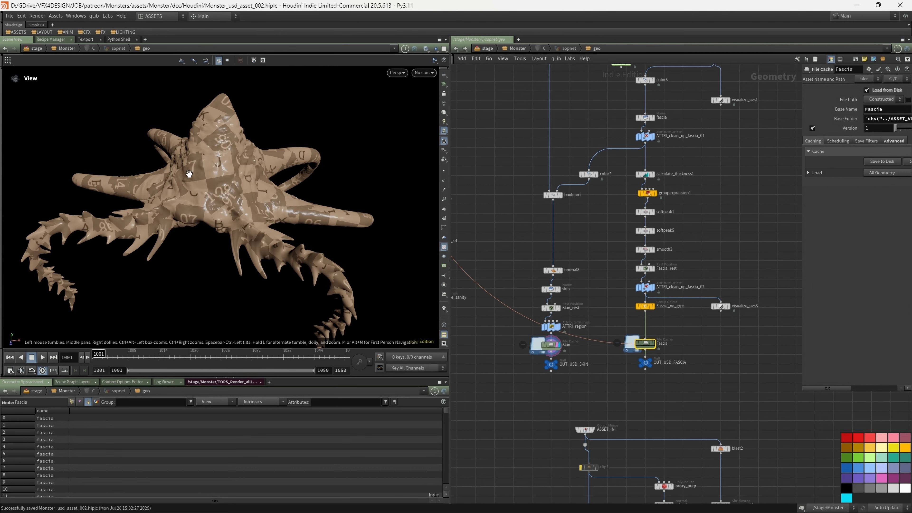
pyautogui.moveTo(323, 219); pyautogui.dragTo(302, 233)
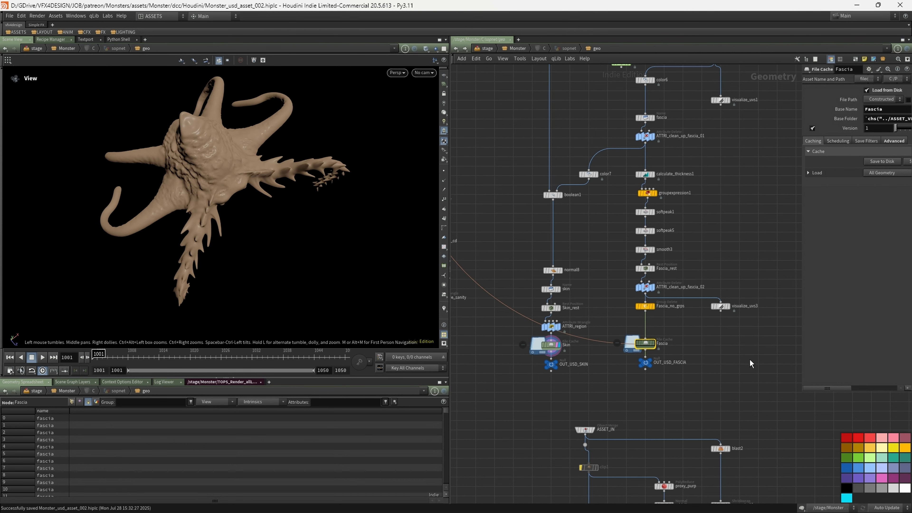
# Overlay the Fascia cache on the skin and display the look_inside clip to inspect the cutaway layers.
pyautogui.click(653, 345)
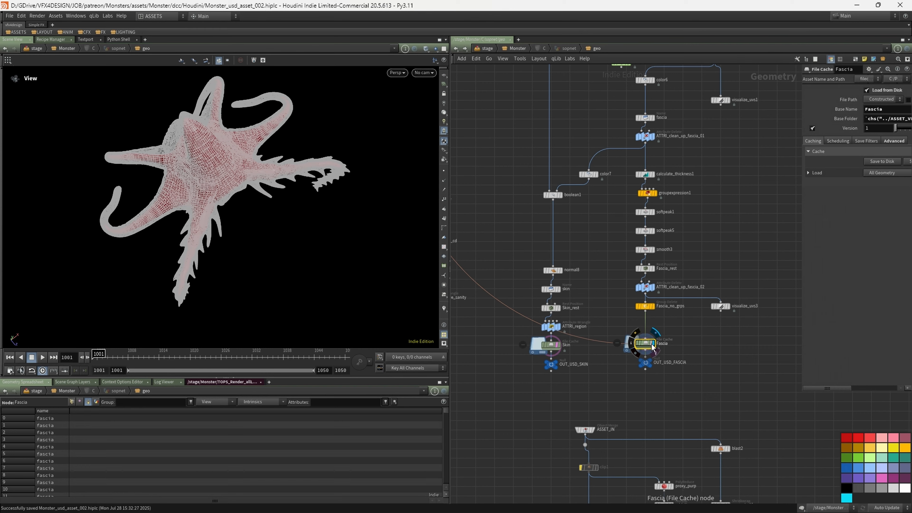
pyautogui.moveTo(510, 228); pyautogui.dragTo(617, 305, button='middle')
pyautogui.scroll(3, 586, 344)
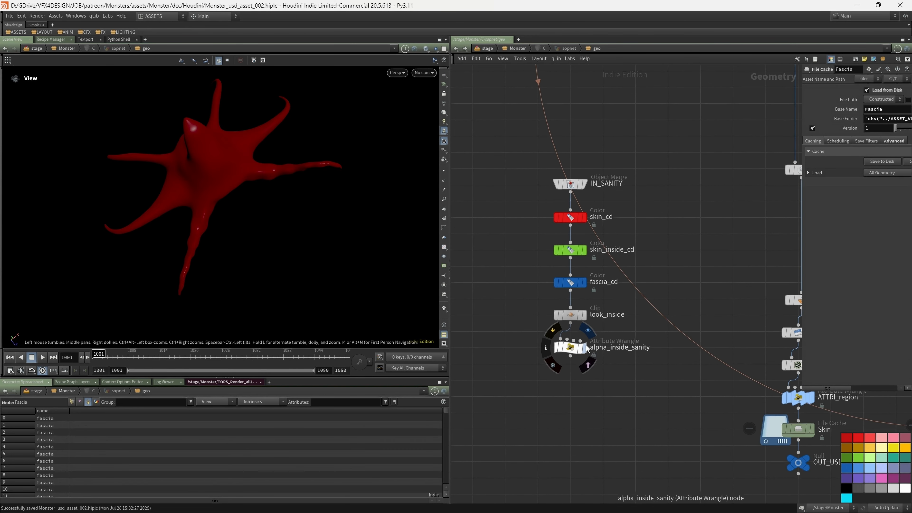
pyautogui.click(583, 315)
pyautogui.moveTo(270, 179); pyautogui.dragTo(187, 155)
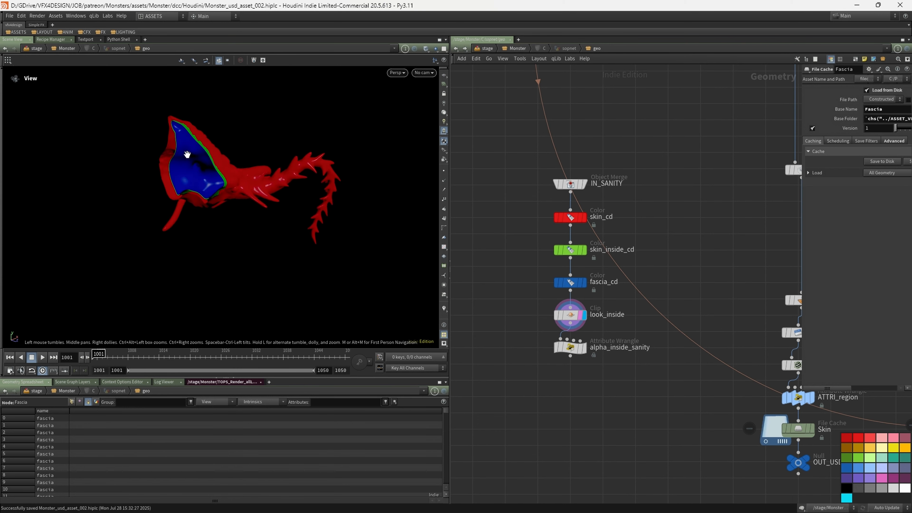
pyautogui.moveTo(187, 155); pyautogui.dragTo(222, 188, button='right')
pyautogui.moveTo(222, 188); pyautogui.dragTo(184, 162)
pyautogui.moveTo(184, 162); pyautogui.dragTo(183, 139, button='right')
pyautogui.moveTo(183, 138); pyautogui.dragTo(154, 184)
# Display the preview_low output and frame the offset low-res skin and fascia meshes together.
pyautogui.scroll(-4, 538, 289)
pyautogui.moveTo(521, 282); pyautogui.dragTo(629, 316, button='middle')
pyautogui.scroll(1, 572, 322)
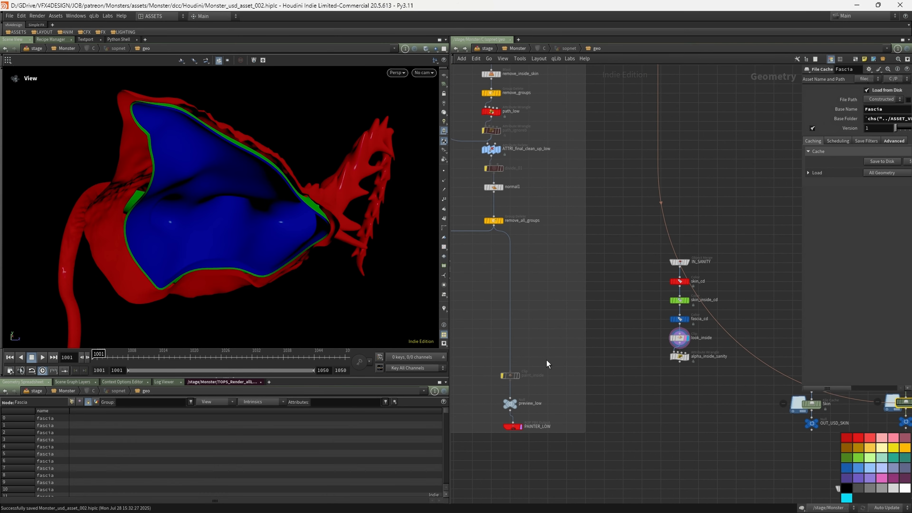
pyautogui.moveTo(547, 364); pyautogui.dragTo(607, 325, button='middle')
pyautogui.scroll(1, 608, 325)
pyautogui.click(574, 364)
pyautogui.scroll(-5, 134, 241)
pyautogui.moveTo(134, 241); pyautogui.dragTo(242, 160)
pyautogui.scroll(-2, 598, 165)
pyautogui.moveTo(613, 146); pyautogui.dragTo(616, 269, button='middle')
pyautogui.scroll(1, 616, 268)
pyautogui.moveTo(289, 202)
pyautogui.keyDown('alt'); pyautogui.mouseDown(button='right')
pyautogui.moveTo(292, 210)
pyautogui.moveTo(298, 201)
pyautogui.mouseUp(button='right'); pyautogui.keyUp('alt')
# Toggle wireframe display on the low-res meshes to examine their topology, ending in shaded mode.
pyautogui.press('w')
pyautogui.press('w')
pyautogui.press('w')
pyautogui.press('w')
pyautogui.moveTo(596, 164); pyautogui.dragTo(641, 165, button='middle')
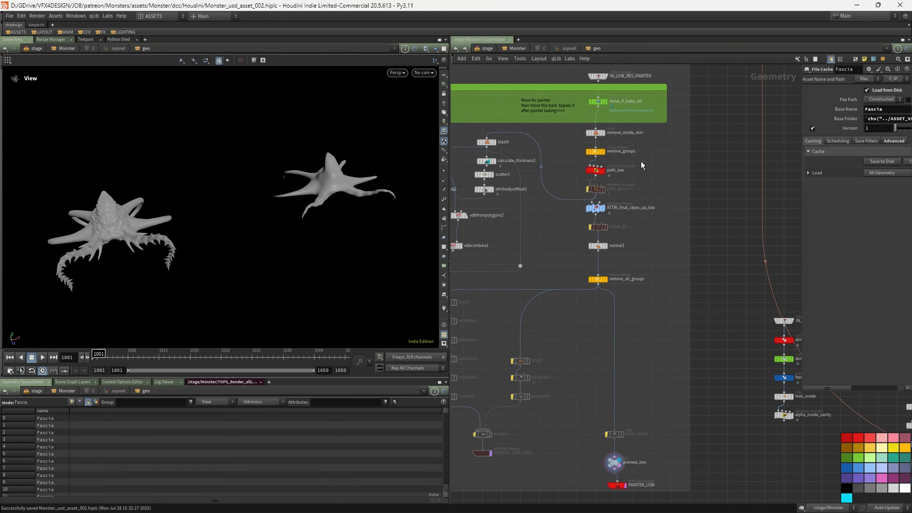
pyautogui.press('w')
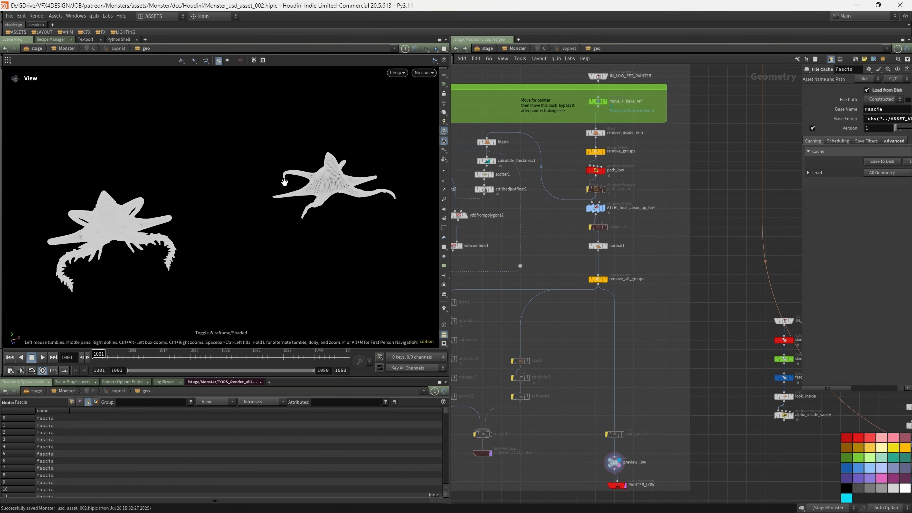
pyautogui.press('w')
# Bypass and re-enable the move_4_bake_ref transform to compare the low-res mesh positions from several angles.
pyautogui.scroll(4, 115, 219)
pyautogui.moveTo(187, 208); pyautogui.dragTo(235, 258)
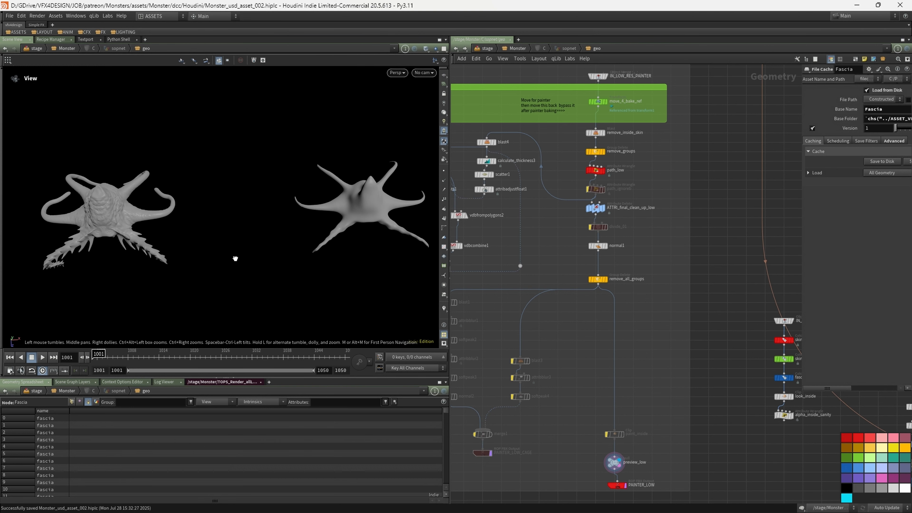
pyautogui.moveTo(344, 204); pyautogui.dragTo(332, 199)
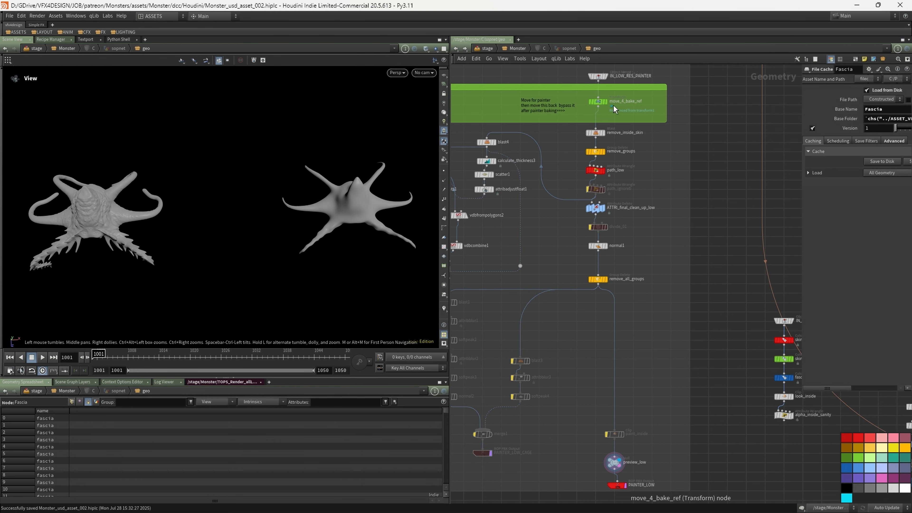
pyautogui.click(587, 94)
pyautogui.click(587, 94)
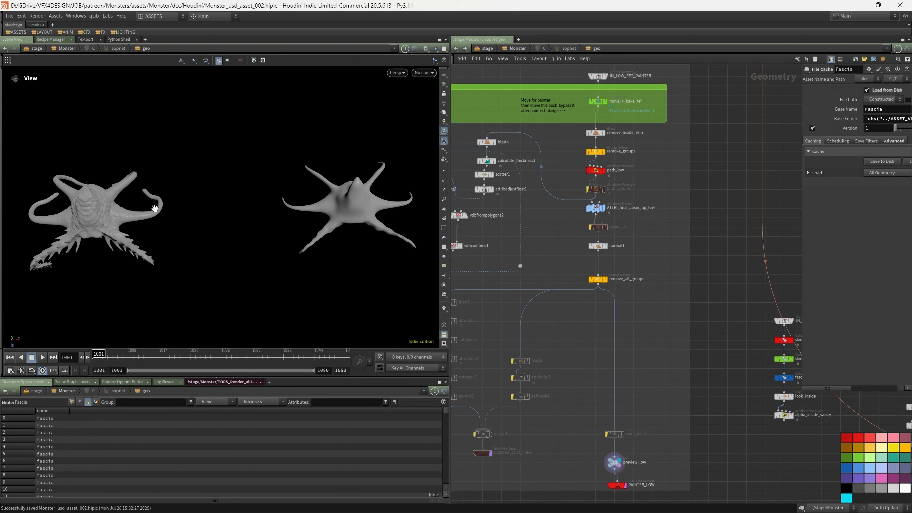
pyautogui.moveTo(261, 207); pyautogui.dragTo(228, 248)
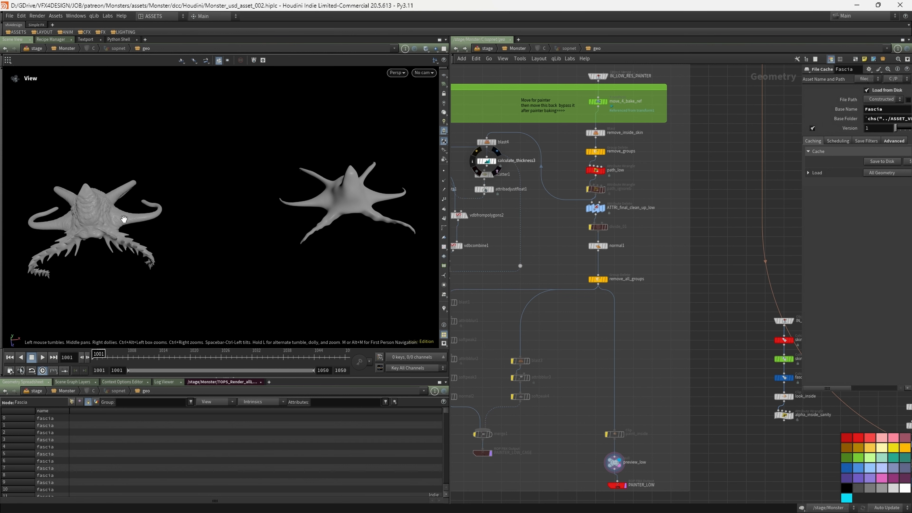
# Widen the parameter pane and review the settings of IN_LOW_RES_PAINTER, move_4_bake_ref and remove_inside_skin.
pyautogui.moveTo(547, 153); pyautogui.dragTo(572, 169, button='middle')
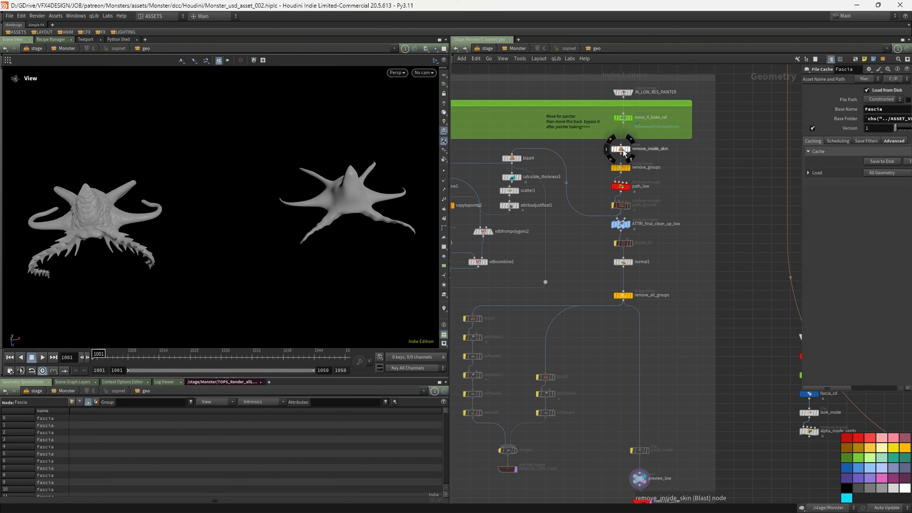
pyautogui.click(625, 94)
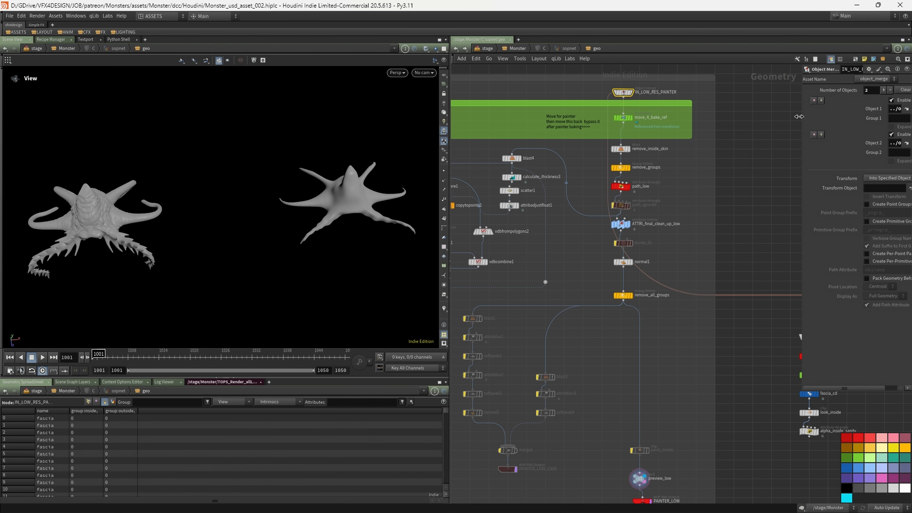
pyautogui.moveTo(798, 116); pyautogui.dragTo(700, 116)
pyautogui.click(622, 118)
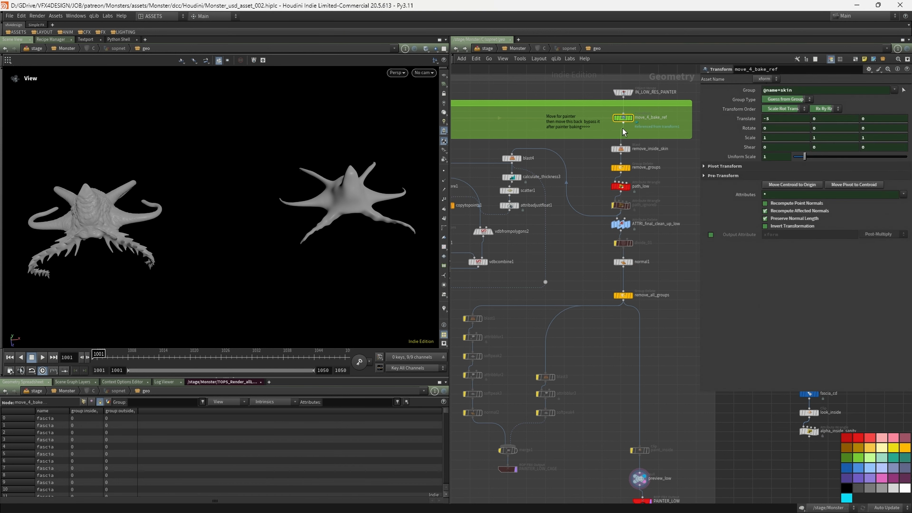
pyautogui.click(621, 149)
# Examine the skin close up in wireframe while toggling the bypass of the remove_inside_skin blast.
pyautogui.scroll(5, 110, 212)
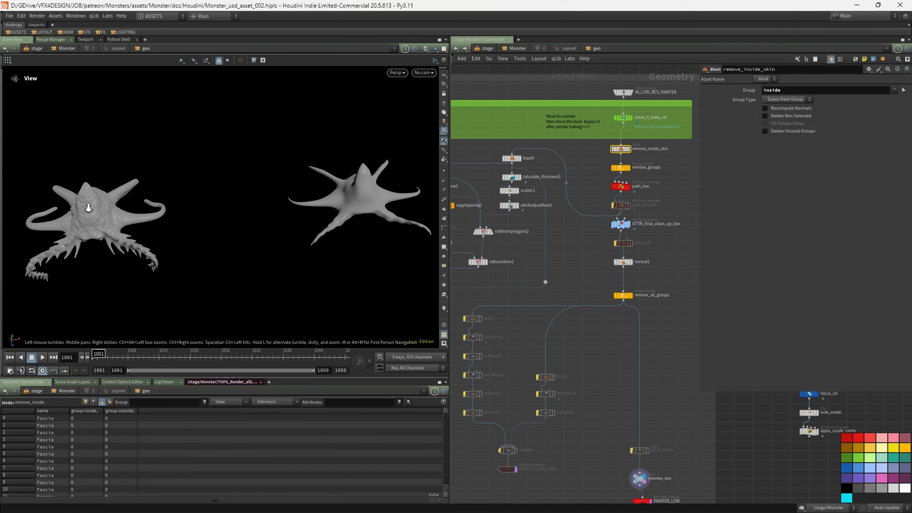
pyautogui.scroll(10, 111, 212)
pyautogui.press('w')
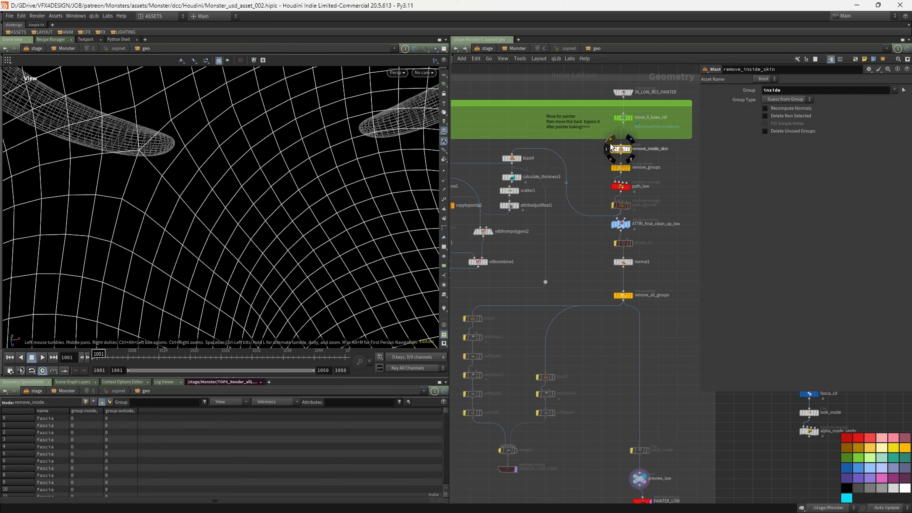
pyautogui.click(609, 140)
pyautogui.click(610, 141)
pyautogui.click(610, 141)
pyautogui.click(610, 141)
pyautogui.scroll(-10, 269, 178)
pyautogui.scroll(-5, 270, 178)
pyautogui.moveTo(195, 199)
pyautogui.mouseDown()
pyautogui.moveTo(281, 195)
pyautogui.moveTo(272, 185)
pyautogui.mouseUp()
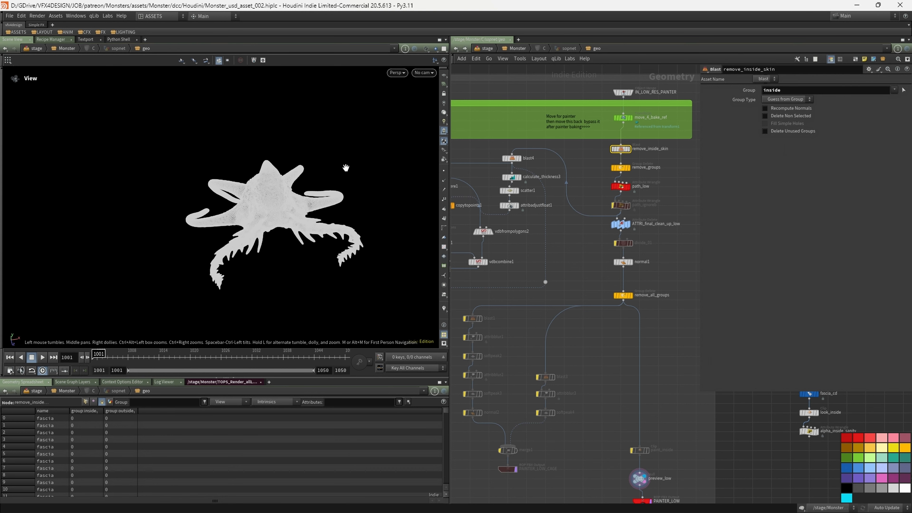
pyautogui.moveTo(611, 144)
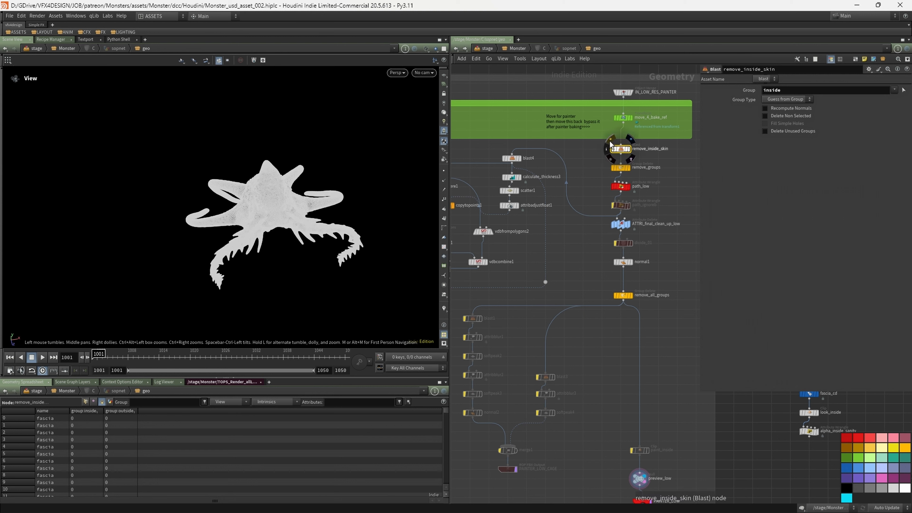
# Narrow the parameter pane and return the viewport to shaded display of the skin mesh.
pyautogui.moveTo(697, 176); pyautogui.dragTo(750, 176)
pyautogui.moveTo(264, 190)
pyautogui.mouseDown()
pyautogui.moveTo(303, 207)
pyautogui.moveTo(305, 167)
pyautogui.moveTo(251, 138)
pyautogui.mouseUp()
pyautogui.hotkey('shift', 'w')
pyautogui.moveTo(239, 142); pyautogui.dragTo(213, 172, button='middle')
pyautogui.moveTo(316, 170); pyautogui.dragTo(292, 187)
# Nudge the blast4 node slightly upward in the Painter network.
pyautogui.moveTo(663, 185); pyautogui.dragTo(707, 183, button='middle')
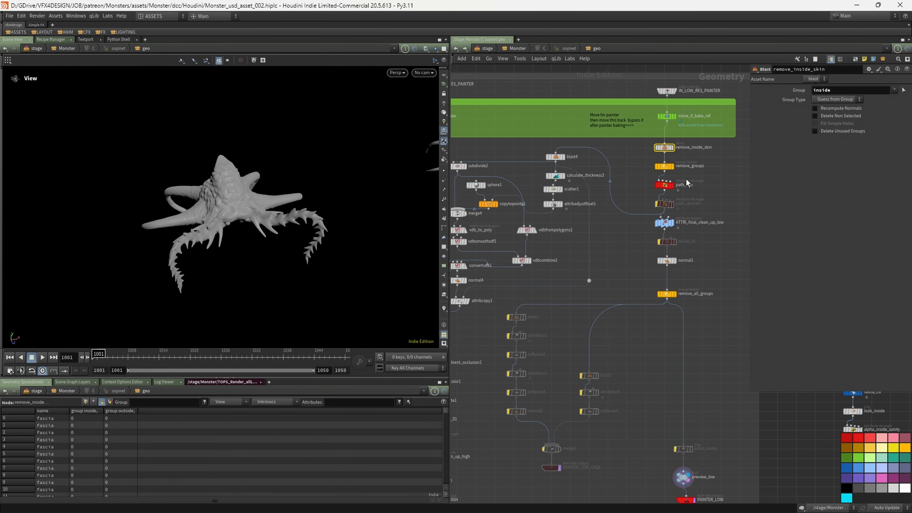
pyautogui.moveTo(559, 161); pyautogui.dragTo(558, 155)
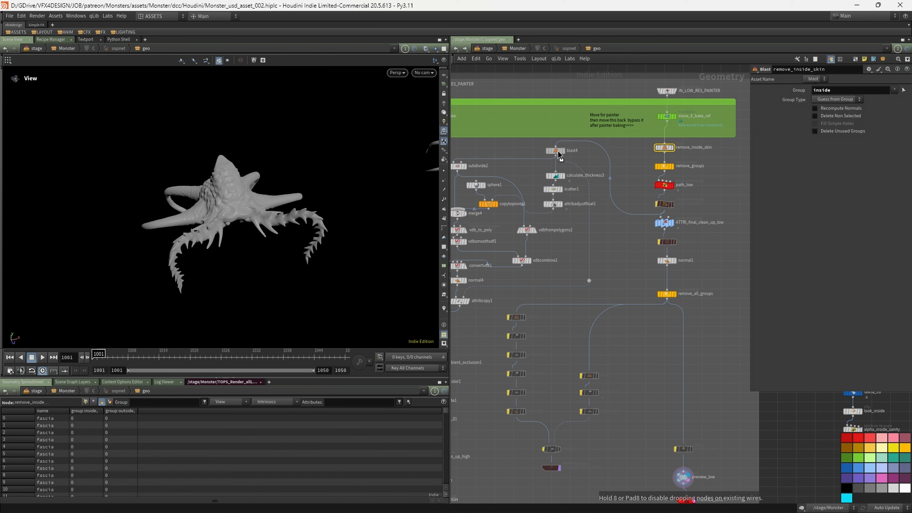
pyautogui.scroll(2, 705, 210)
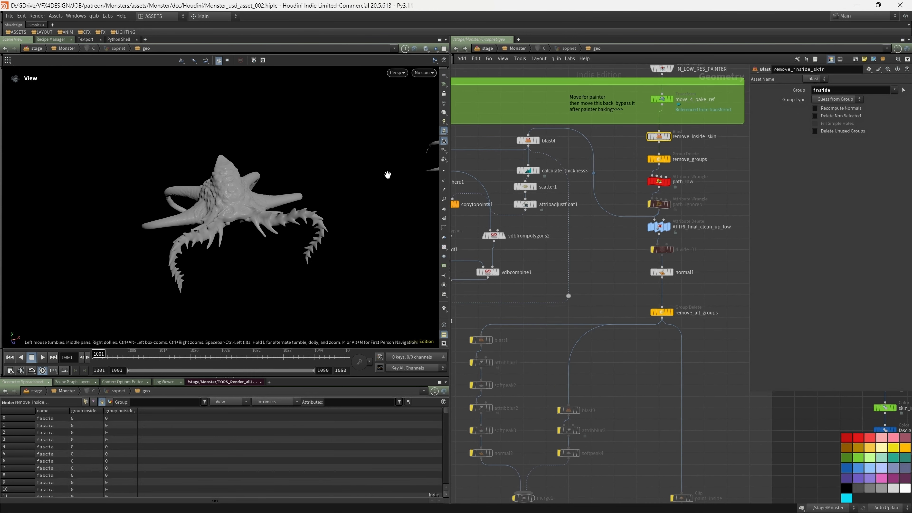
# Select preview_low and widen the path and shop_materialpath columns in the geometry spreadsheet.
pyautogui.click(661, 226)
pyautogui.moveTo(709, 268); pyautogui.dragTo(681, 180, button='middle')
pyautogui.moveTo(708, 330); pyautogui.dragTo(678, 252, button='middle')
pyautogui.scroll(2, 649, 287)
pyautogui.click(617, 384)
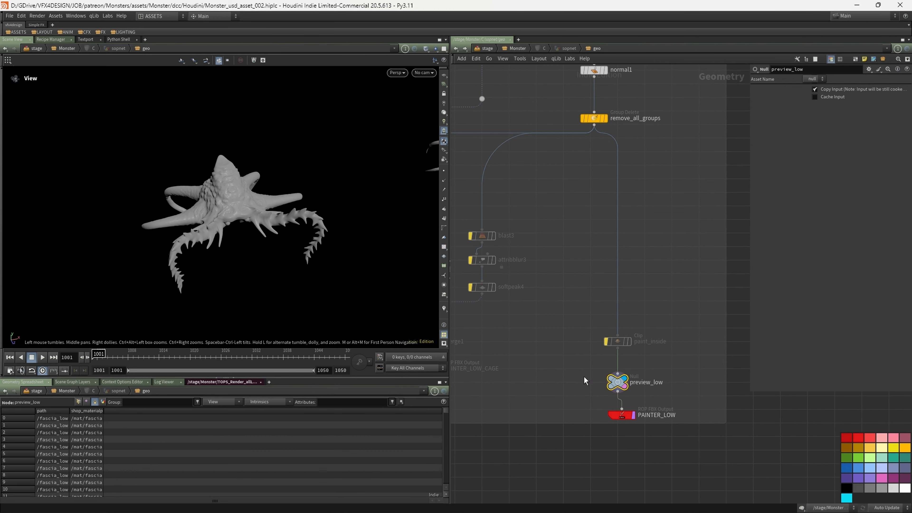
pyautogui.moveTo(166, 411); pyautogui.dragTo(175, 412)
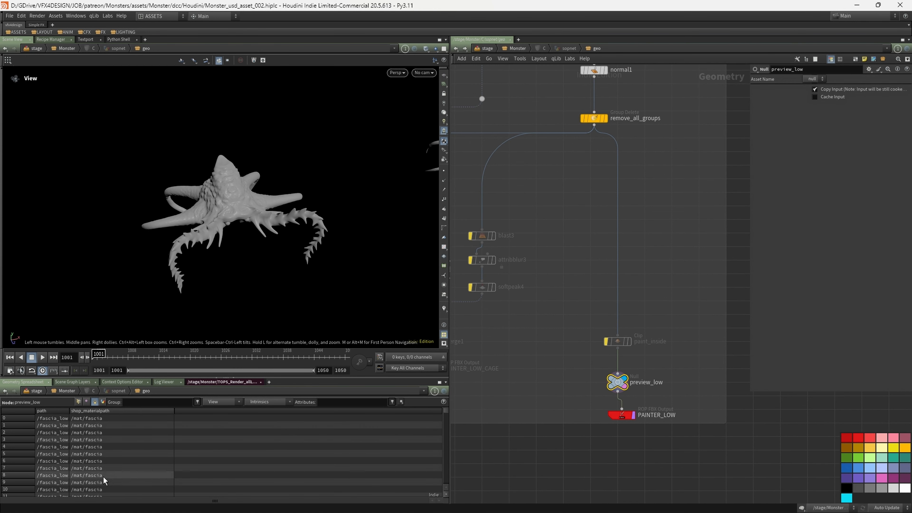
pyautogui.moveTo(70, 411); pyautogui.dragTo(108, 412)
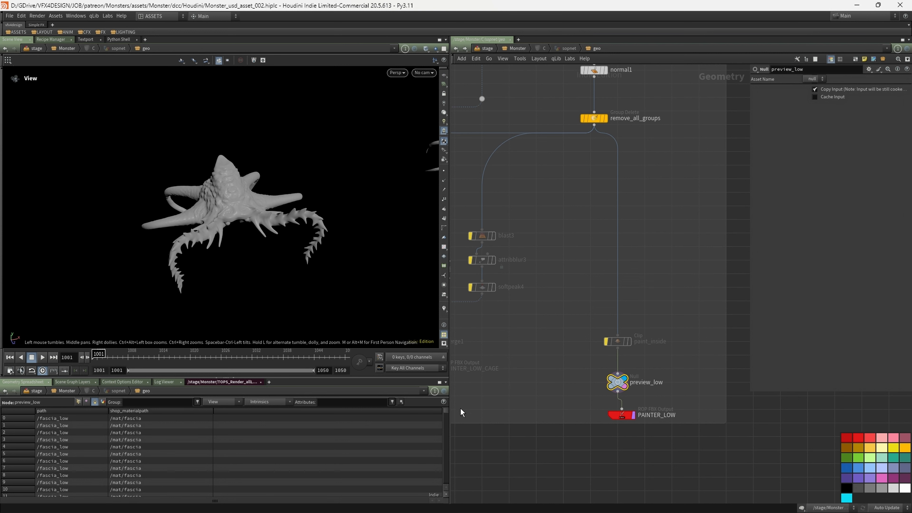
# Inspect the low-res skin and fascia meshes side by side from the front.
pyautogui.moveTo(447, 411)
pyautogui.mouseDown()
pyautogui.moveTo(448, 499)
pyautogui.moveTo(446, 398)
pyautogui.mouseUp()
pyautogui.scroll(-1, 502, 271)
pyautogui.scroll(-5, 267, 219)
pyautogui.moveTo(371, 192); pyautogui.dragTo(299, 203, button='middle')
pyautogui.scroll(1, 298, 203)
pyautogui.moveTo(299, 203); pyautogui.dragTo(163, 188)
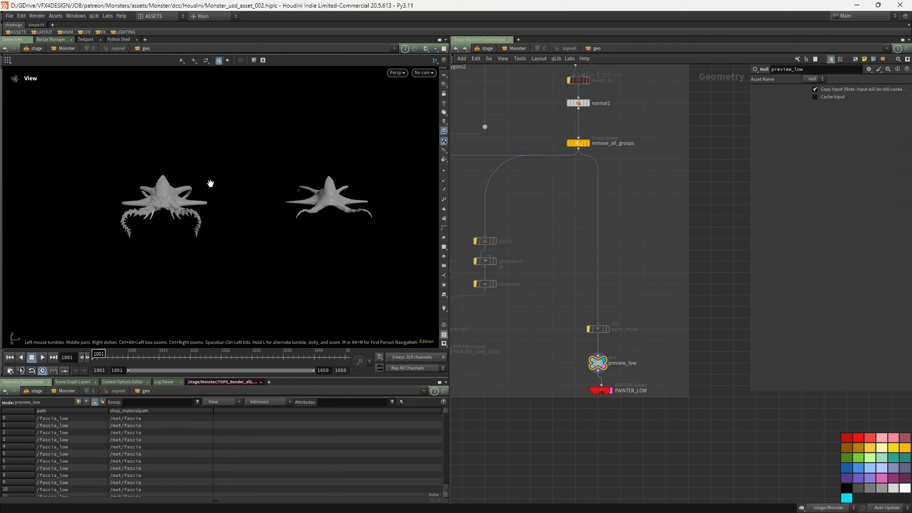
# Display the preview_high output of the high-res Painter network.
pyautogui.moveTo(199, 190); pyautogui.dragTo(234, 195)
pyautogui.scroll(-3, 558, 191)
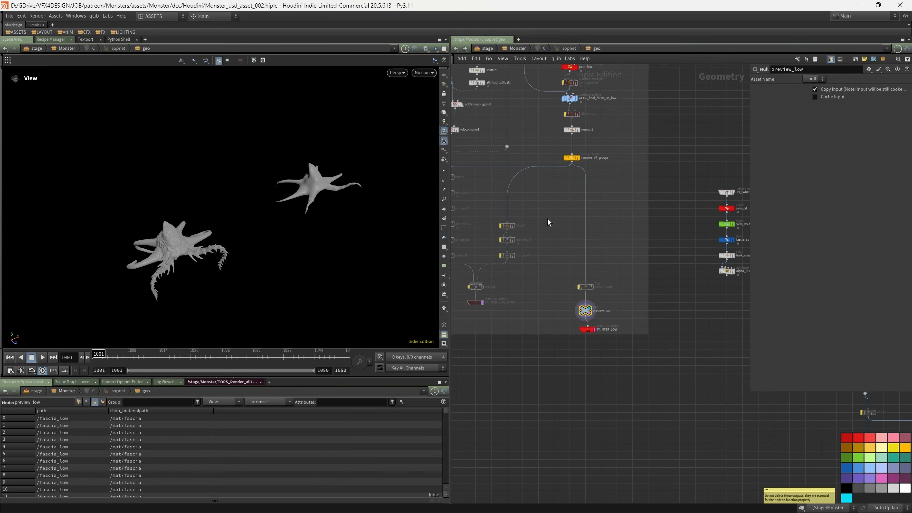
pyautogui.moveTo(547, 222); pyautogui.dragTo(674, 231, button='middle')
pyautogui.scroll(4, 535, 310)
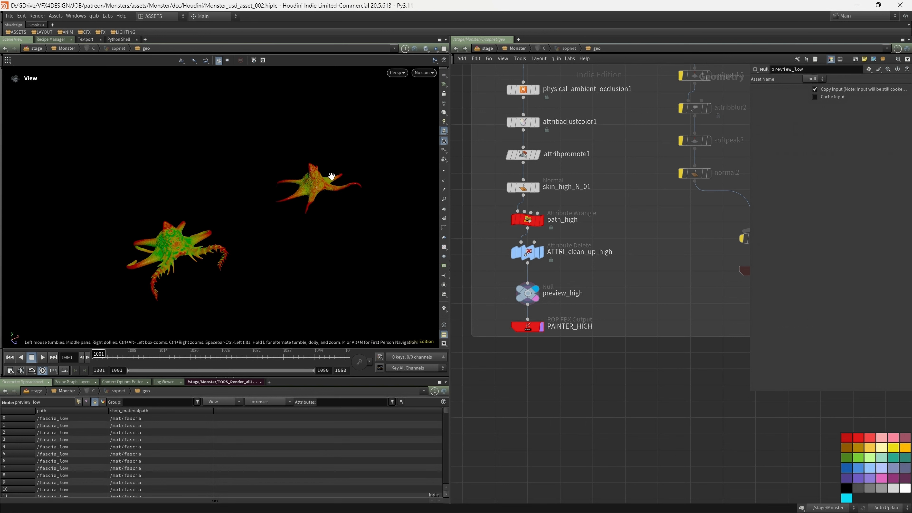
# Display IN_HIGH_RES_PAINTER and its move_4_bake transform in turn to compare the high-res skin's position.
pyautogui.moveTo(568, 142); pyautogui.dragTo(541, 307, button='middle')
pyautogui.moveTo(595, 167); pyautogui.dragTo(587, 279, button='middle')
pyautogui.scroll(-2, 586, 279)
pyautogui.moveTo(526, 148); pyautogui.dragTo(539, 246, button='middle')
pyautogui.scroll(2, 540, 143)
pyautogui.click(541, 91)
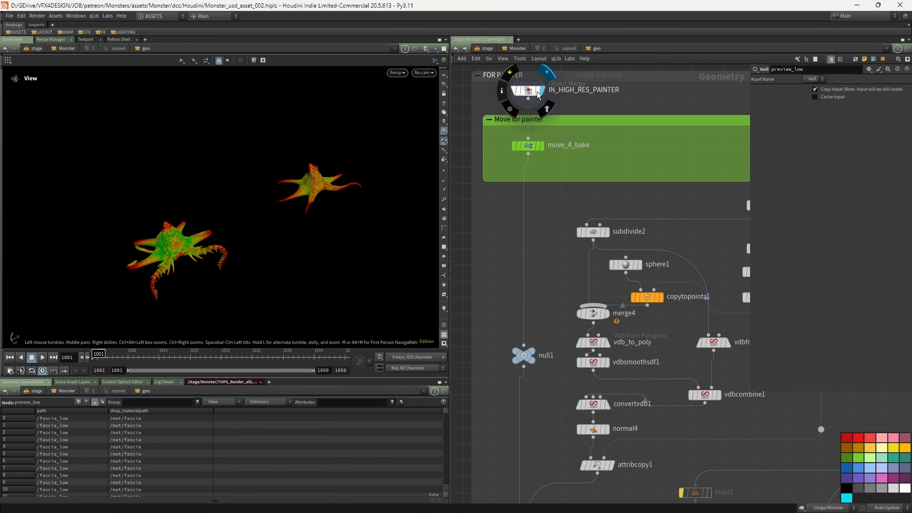
pyautogui.click(541, 145)
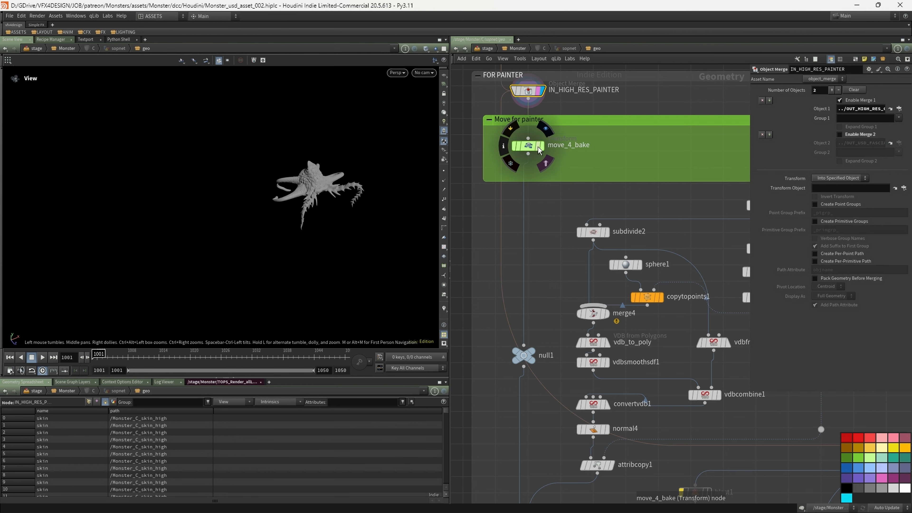
pyautogui.moveTo(217, 215); pyautogui.dragTo(216, 213)
pyautogui.scroll(-3, 588, 168)
pyautogui.moveTo(623, 163); pyautogui.dragTo(539, 180, button='middle')
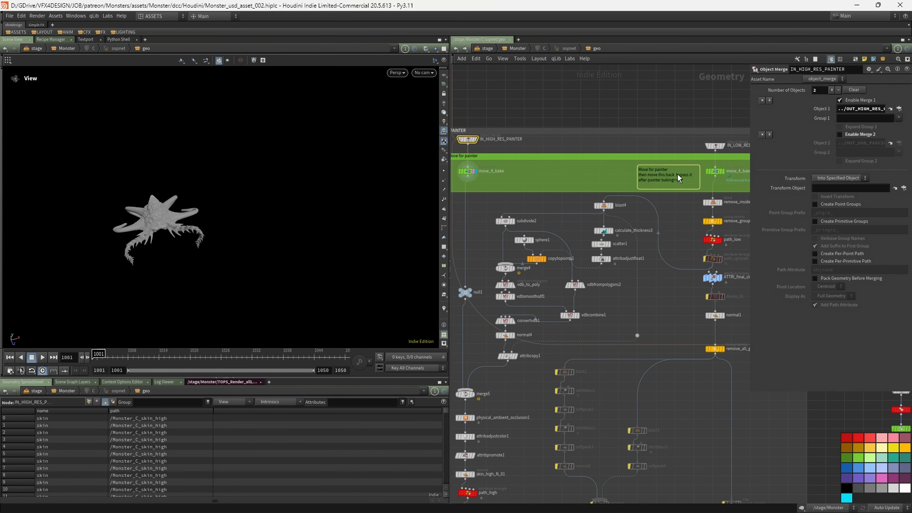
pyautogui.scroll(1, 676, 176)
pyautogui.click(733, 172)
pyautogui.moveTo(516, 109); pyautogui.dragTo(555, 113, button='middle')
# Enable the second merge object on IN_HIGH_RES_PAINTER to preview the fascia and disable it again.
pyautogui.click(466, 138)
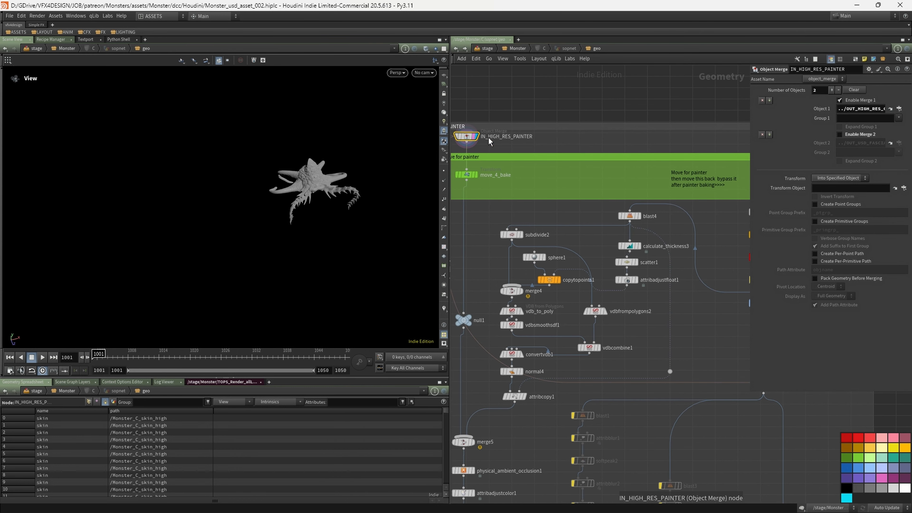
pyautogui.click(840, 134)
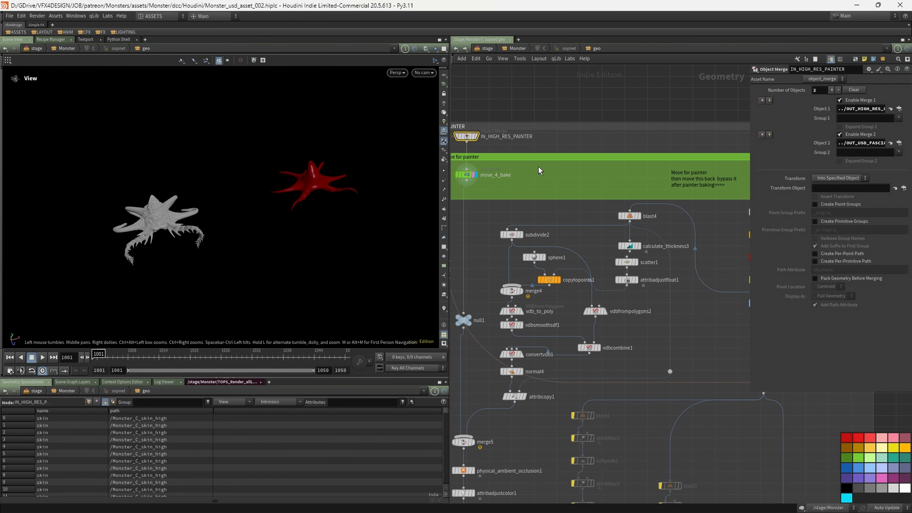
pyautogui.click(840, 135)
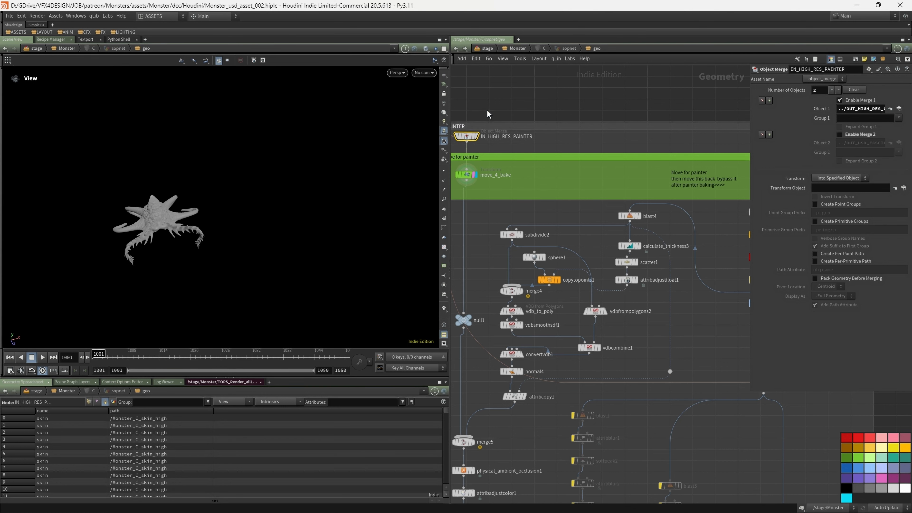
# Widen the network editor and display the blast4 node to inspect the isolated fascia.
pyautogui.moveTo(450, 101); pyautogui.dragTo(300, 101)
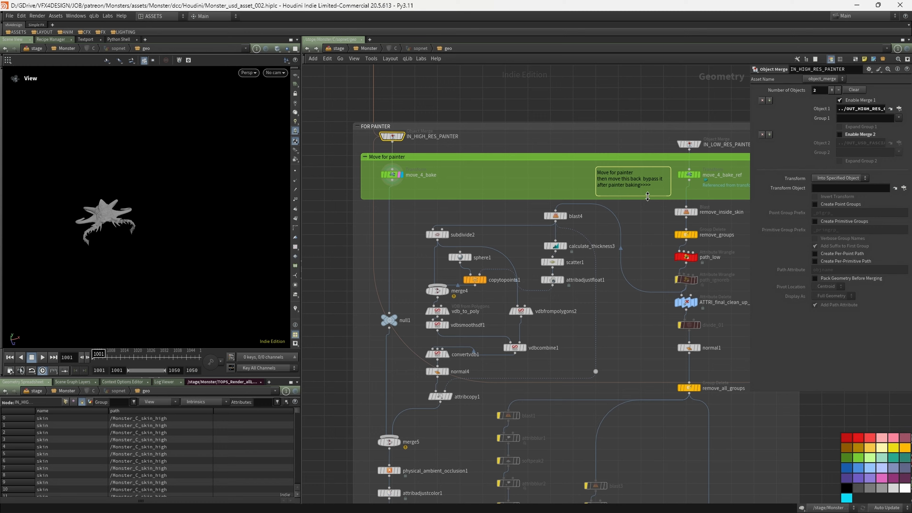
pyautogui.click(505, 208)
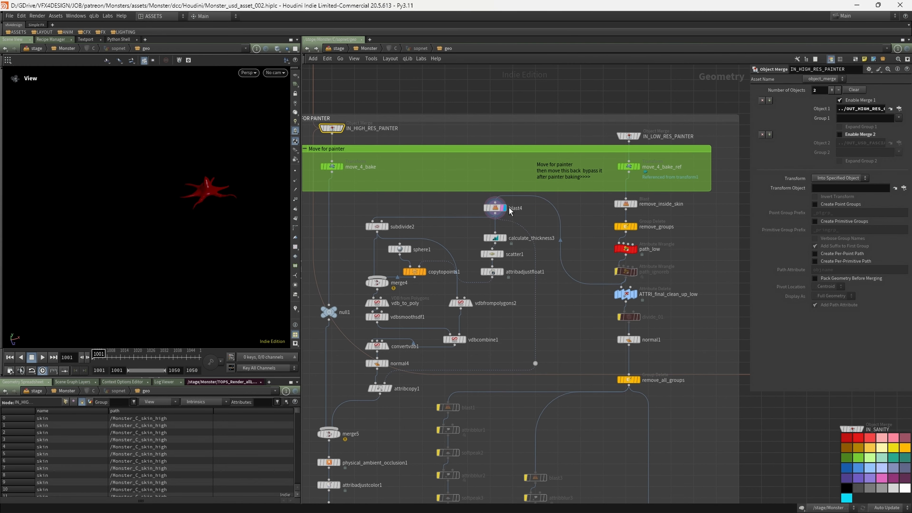
pyautogui.moveTo(236, 193)
pyautogui.mouseDown()
pyautogui.moveTo(230, 214)
pyautogui.moveTo(207, 201)
pyautogui.moveTo(238, 195)
pyautogui.mouseUp()
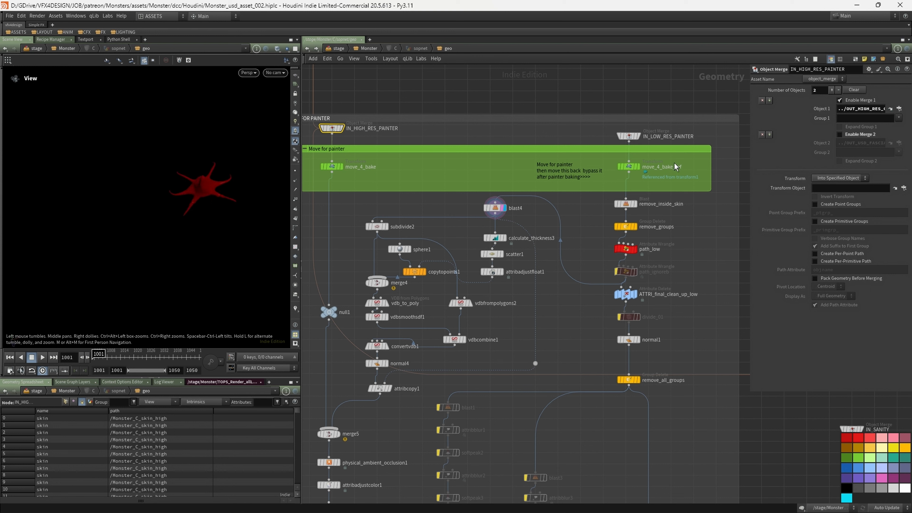
# Display move_4_bake_ref briefly, return the display to blast4, and inspect the isolated fascia up close.
pyautogui.click(637, 170)
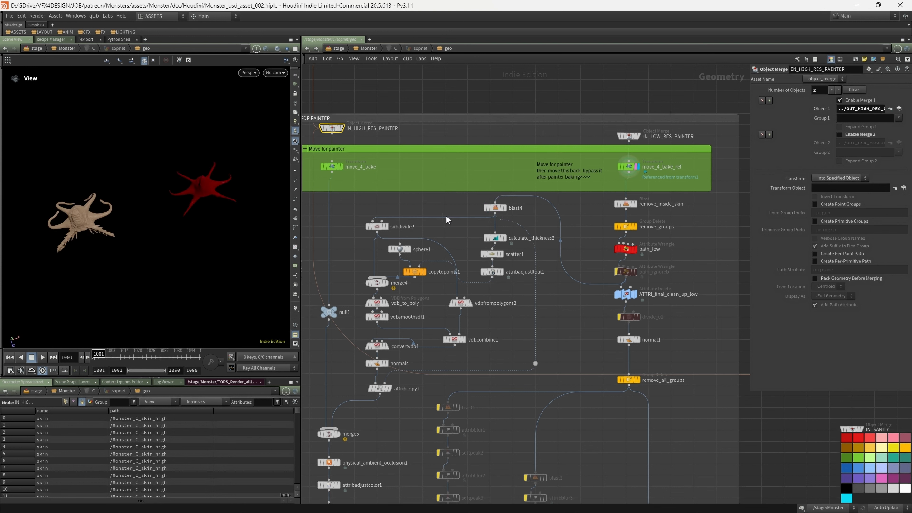
pyautogui.click(504, 207)
pyautogui.moveTo(495, 239); pyautogui.dragTo(490, 234)
pyautogui.moveTo(441, 233); pyautogui.dragTo(483, 210, button='middle')
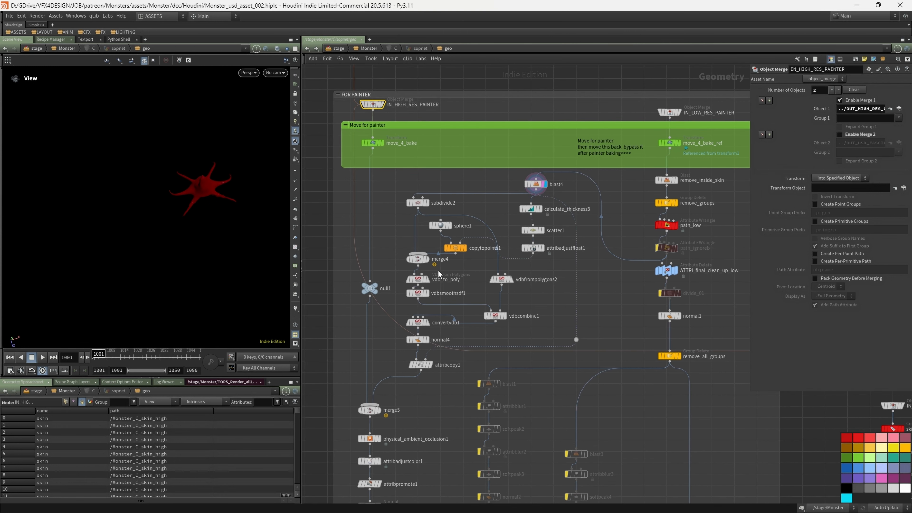
pyautogui.scroll(10, 218, 189)
pyautogui.moveTo(136, 164)
pyautogui.mouseDown()
pyautogui.moveTo(116, 138)
pyautogui.moveTo(126, 148)
pyautogui.mouseUp()
pyautogui.press('w')
pyautogui.press('w')
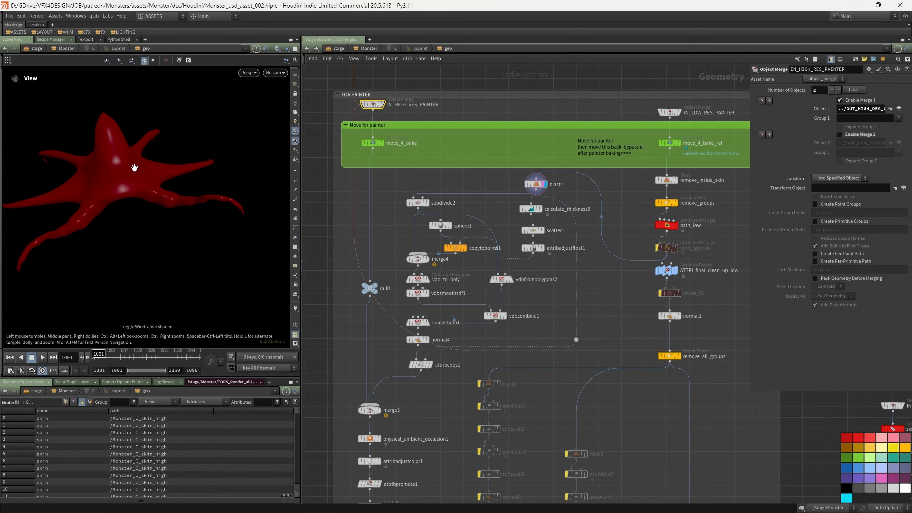
pyautogui.moveTo(111, 193); pyautogui.dragTo(273, 201)
# Display attribcopy1, calculate_thickness3, scatter1 and attribadjustfloat1 in turn to review how the bump points are generated, and show attribadjustfloat1's parameters.
pyautogui.click(430, 365)
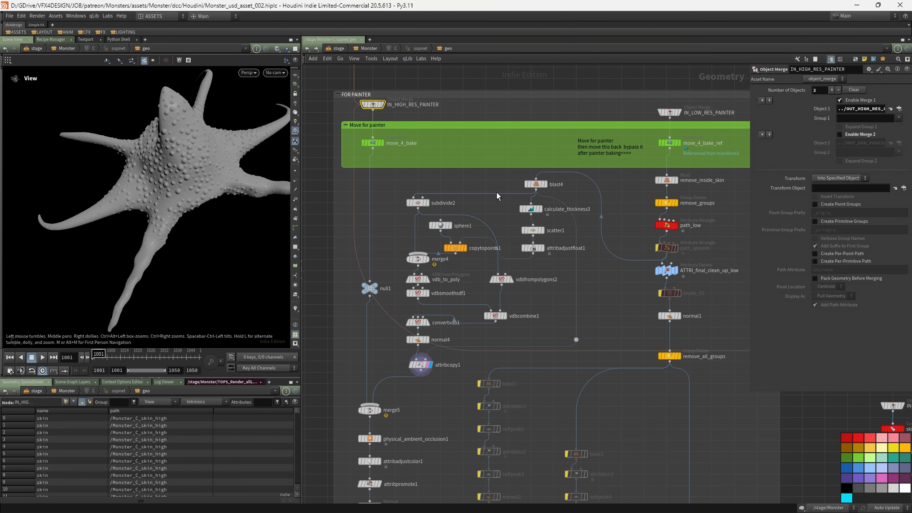
pyautogui.scroll(2, 551, 191)
pyautogui.click(539, 216)
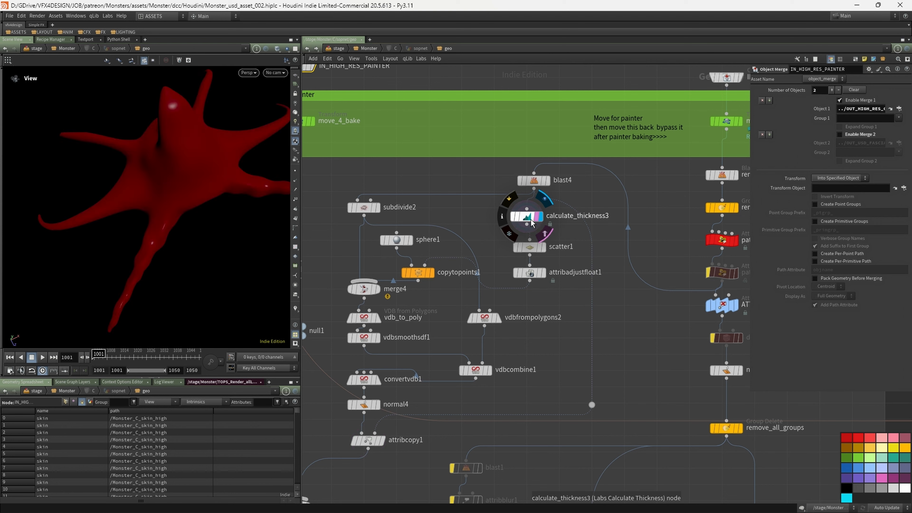
pyautogui.click(542, 247)
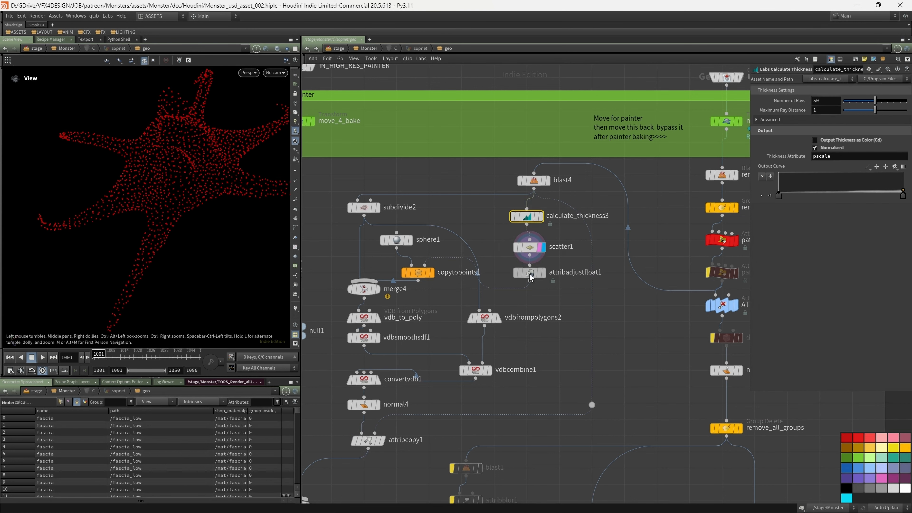
pyautogui.click(541, 275)
pyautogui.click(543, 274)
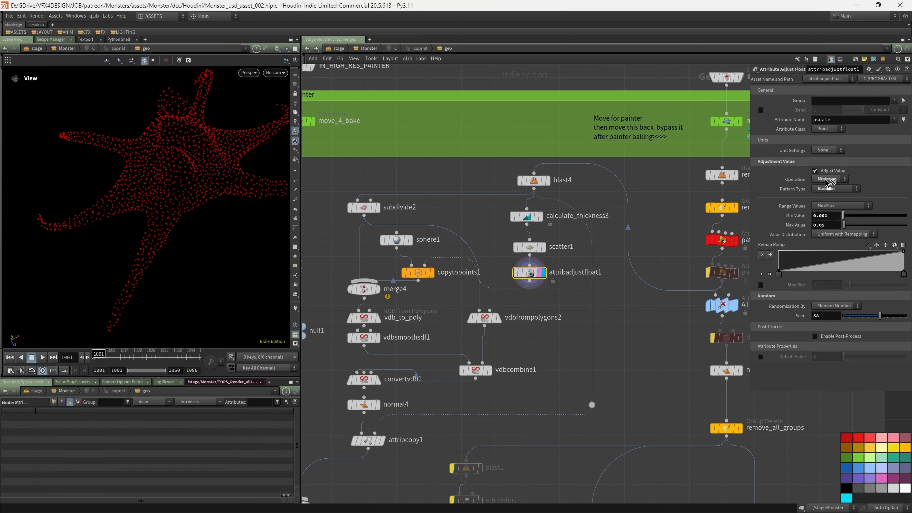
# Display copytopoints1 and inspect the spheres copied onto the scattered fascia points.
pyautogui.click(430, 273)
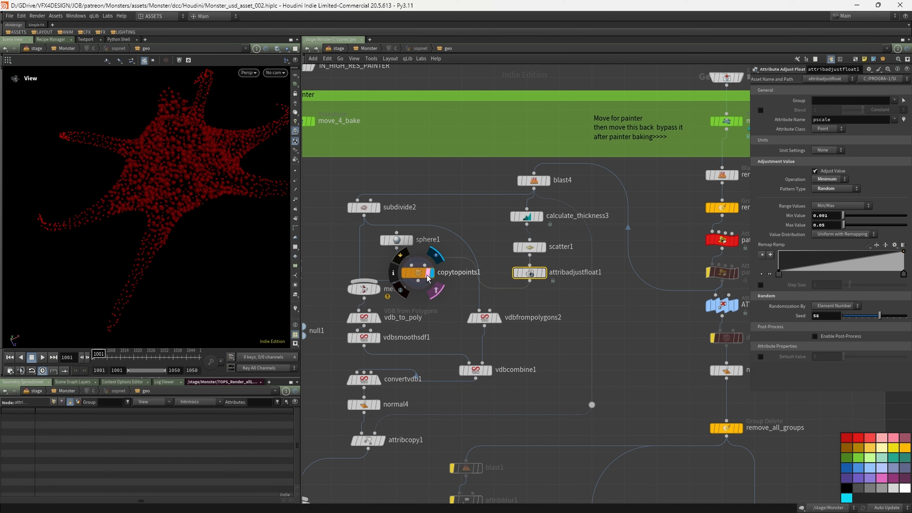
pyautogui.moveTo(225, 224); pyautogui.dragTo(139, 194)
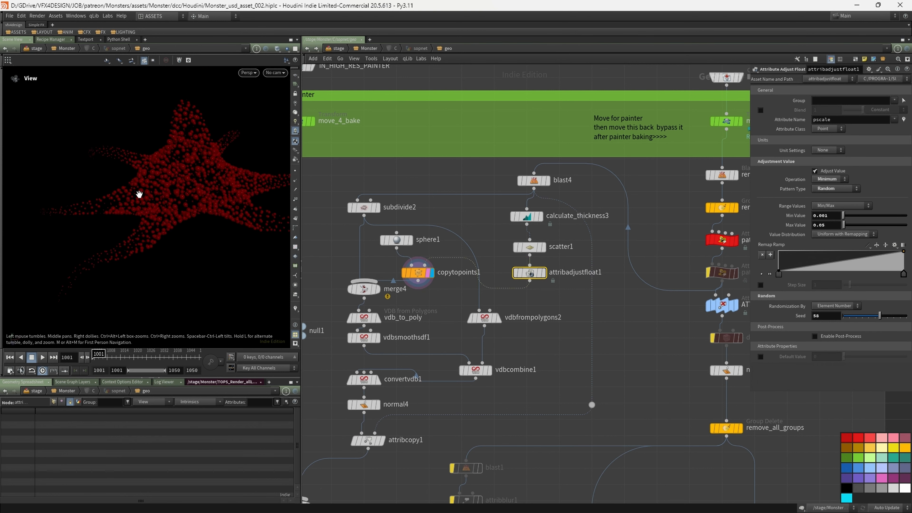
# Try moving the end point of calculate_thickness3's output curve and undo the ramp change.
pyautogui.click(527, 216)
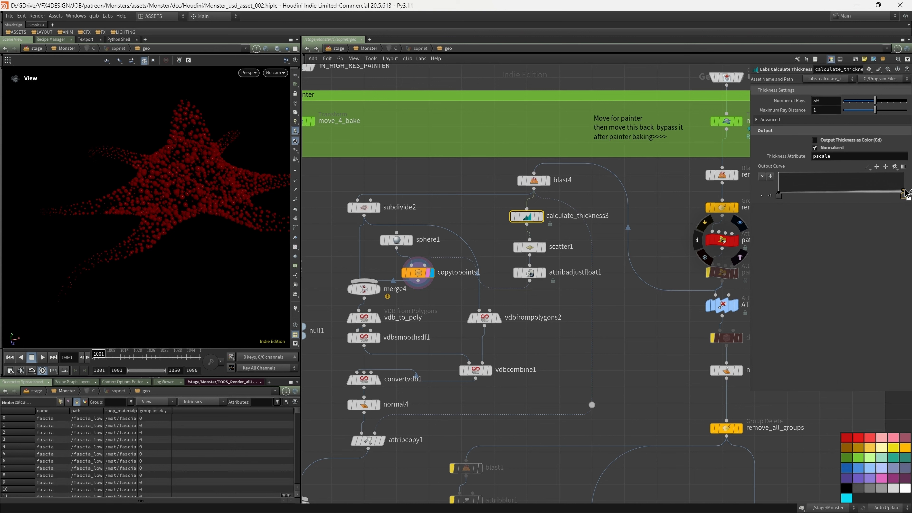
pyautogui.moveTo(904, 191); pyautogui.dragTo(904, 190)
pyautogui.hotkey('ctrl', 'z')
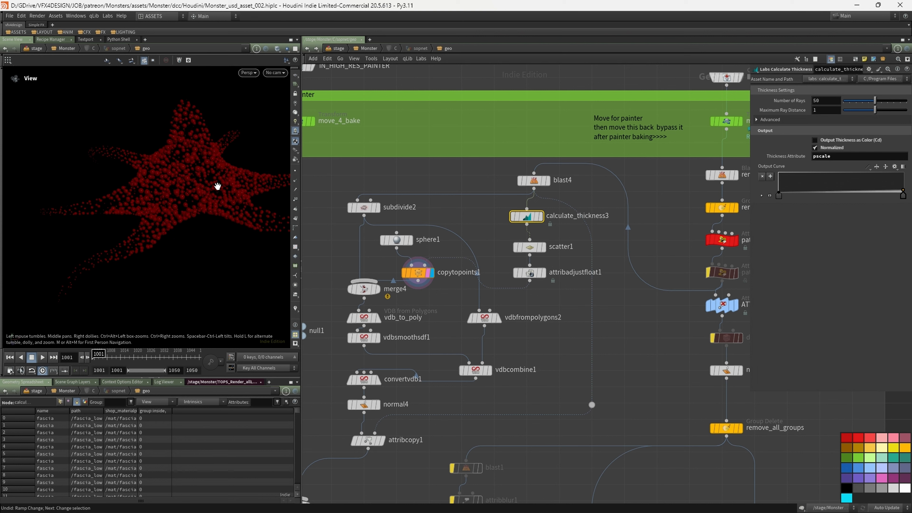
# Show sphere1's parameters and display merge4 to inspect the spheres on the fascia surface up close.
pyautogui.click(396, 240)
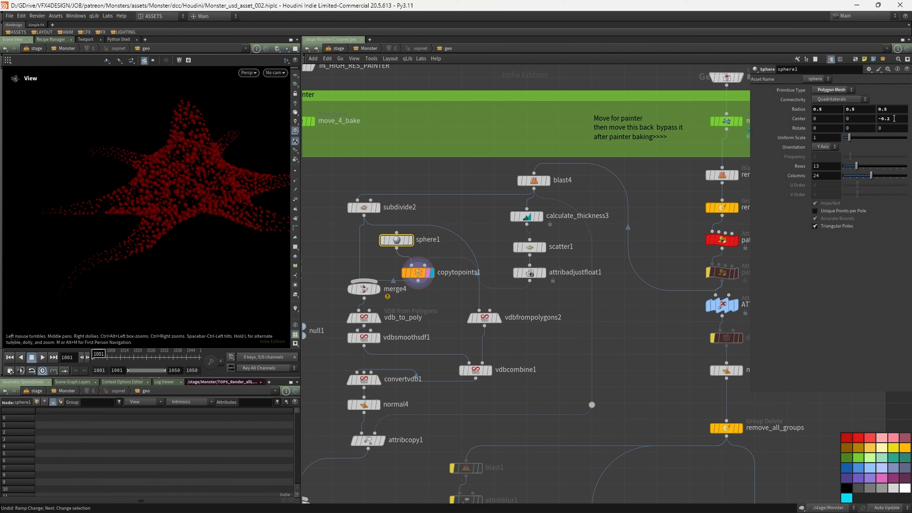
pyautogui.click(377, 288)
pyautogui.scroll(5, 219, 182)
pyautogui.moveTo(218, 182); pyautogui.dragTo(159, 192)
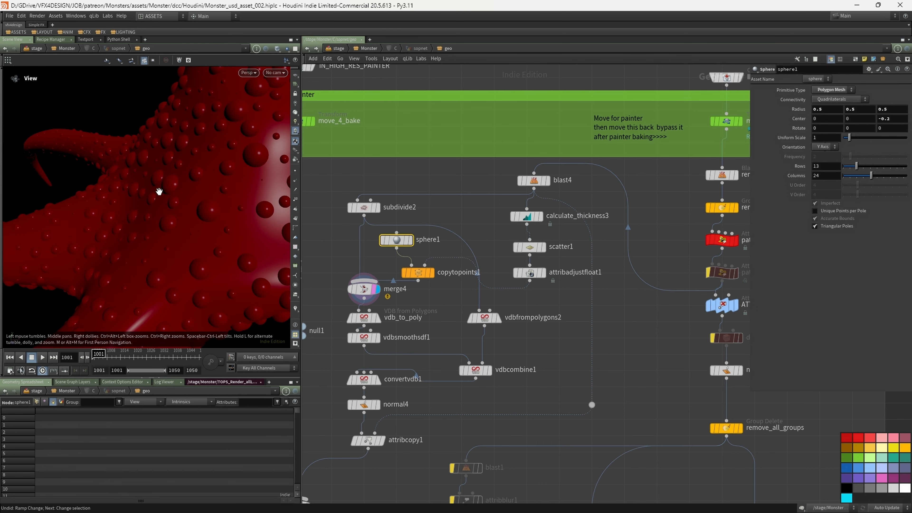
# Preview the merged bumps with sphere1's Z center at 0, and restore the value to -0.2.
pyautogui.click(897, 122)
pyautogui.write('0')
pyautogui.press('Return')
pyautogui.rightClick(897, 121)
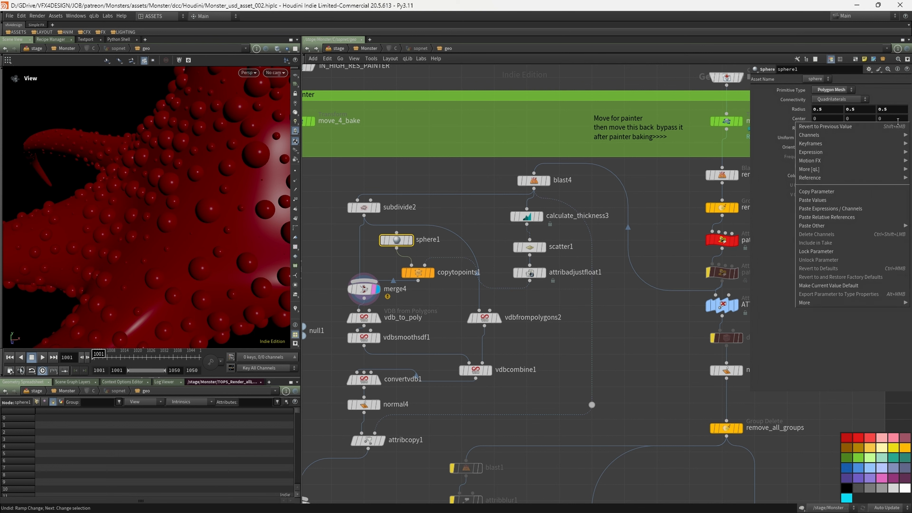
pyautogui.click(883, 118)
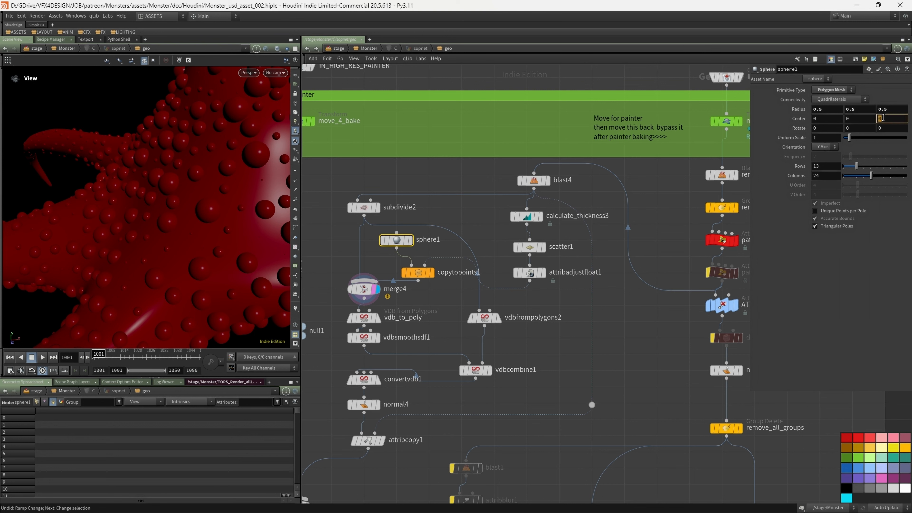
pyautogui.rightClick(882, 118)
pyautogui.click(857, 124)
pyautogui.press('Return')
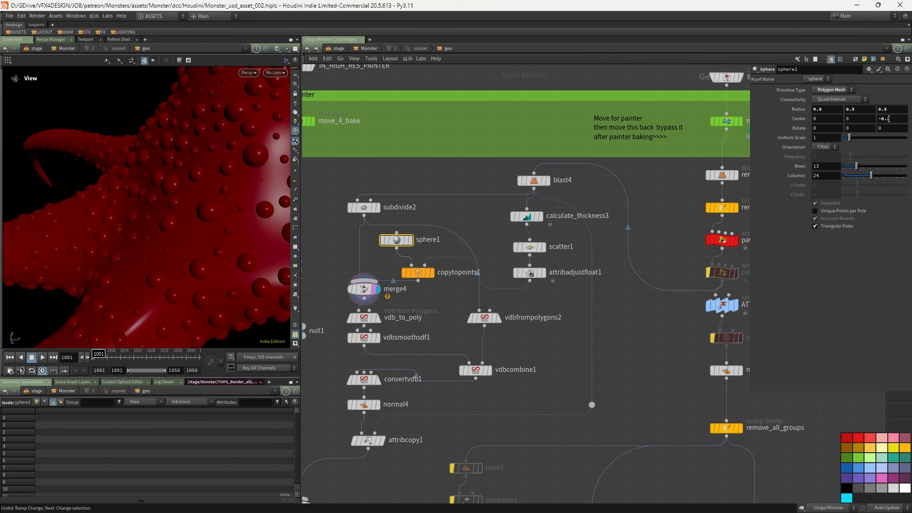
# Show vdb_to_poly and display vdbsmoothsdf1 to examine the smoothed bumps and a tentacle of the fascia.
pyautogui.click(377, 318)
pyautogui.click(377, 338)
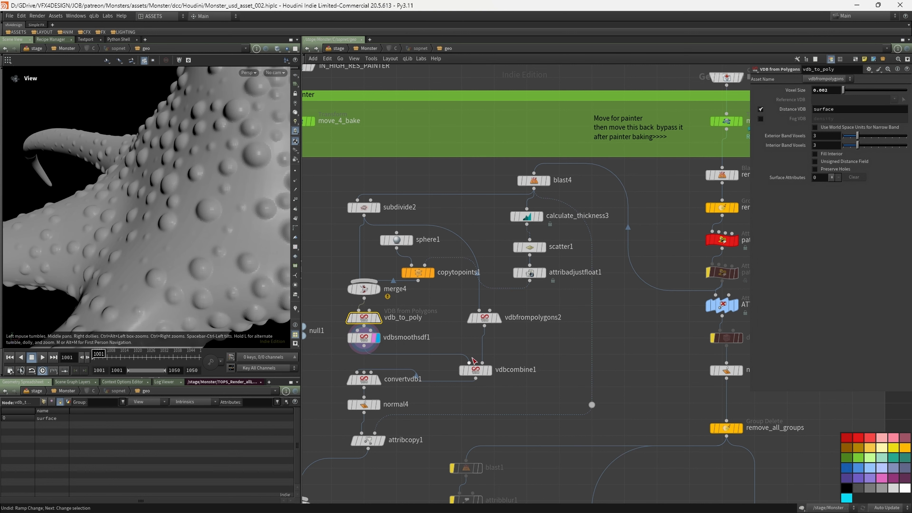
pyautogui.moveTo(175, 200); pyautogui.dragTo(76, 287, button='right')
pyautogui.moveTo(76, 304); pyautogui.dragTo(156, 207, button='middle')
pyautogui.moveTo(106, 225); pyautogui.dragTo(174, 222, button='right')
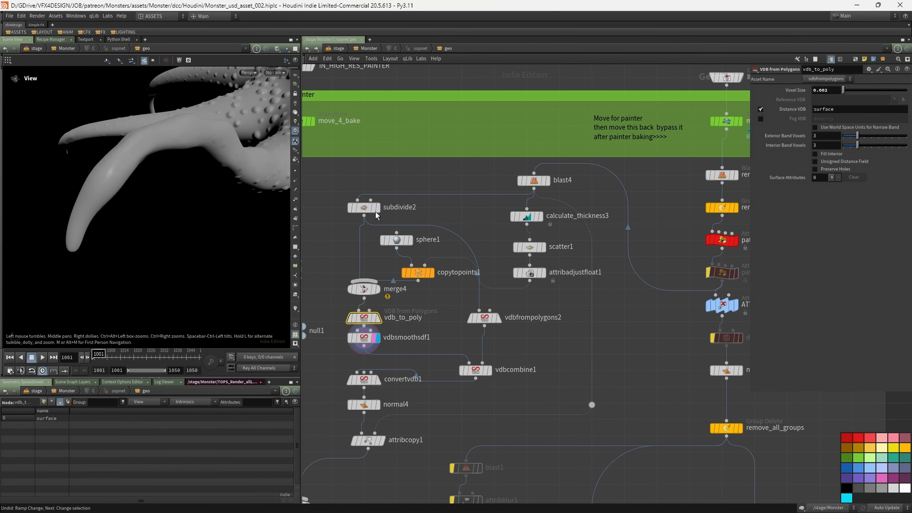
# Overlay the blast4 mesh on the smoothed VDB surface and compare them around the tentacle tip.
pyautogui.click(545, 180)
pyautogui.moveTo(116, 253); pyautogui.dragTo(125, 229, button='right')
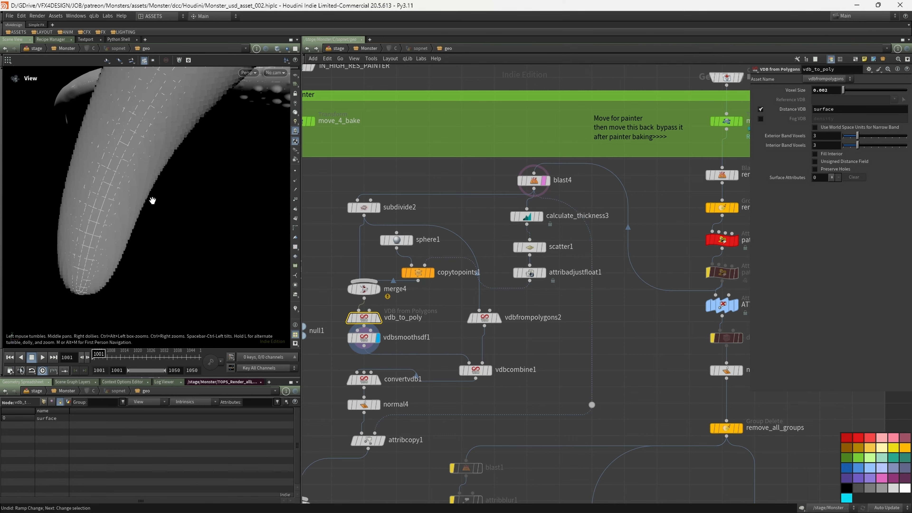
pyautogui.moveTo(153, 200); pyautogui.dragTo(253, 249, button='right')
pyautogui.moveTo(187, 151); pyautogui.dragTo(118, 199)
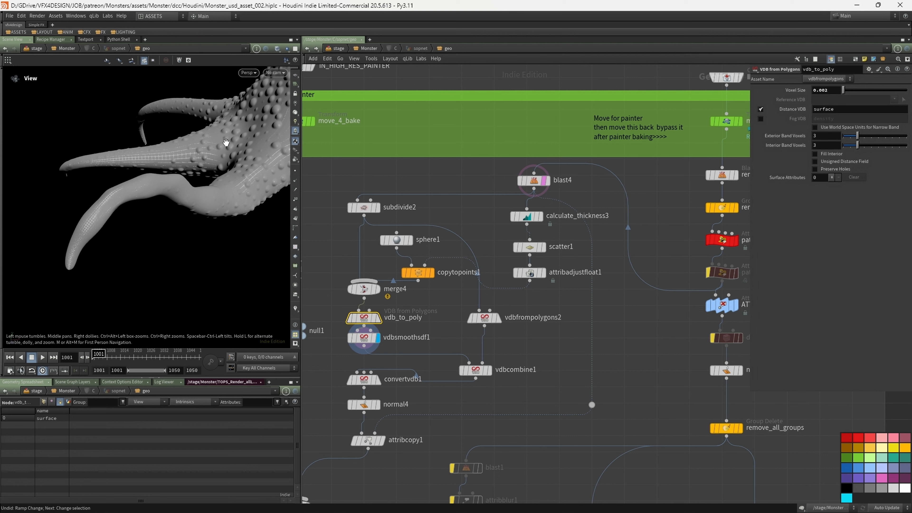
# Preview the fascia's bumps with vdb_to_poly's voxel size at 0.001, and restore it to 0.002.
pyautogui.click(825, 94)
pyautogui.moveTo(825, 96); pyautogui.dragTo(825, 99)
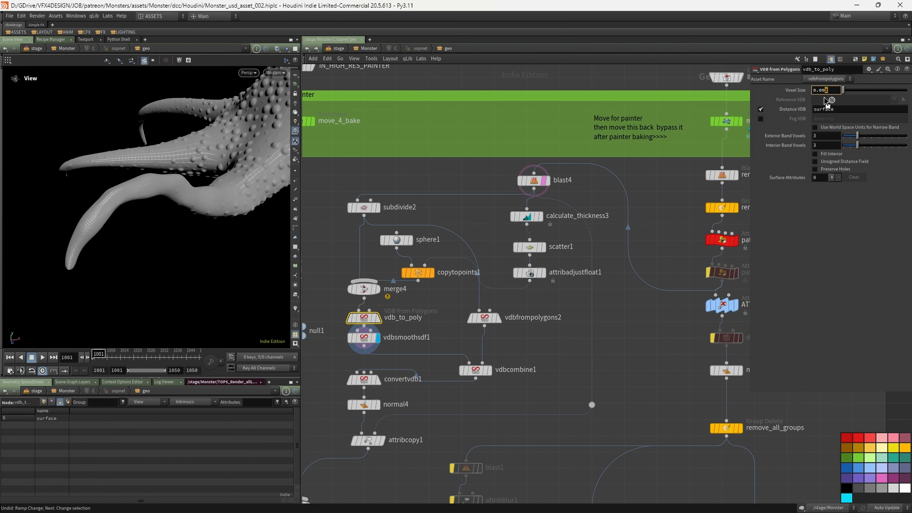
pyautogui.press('Return')
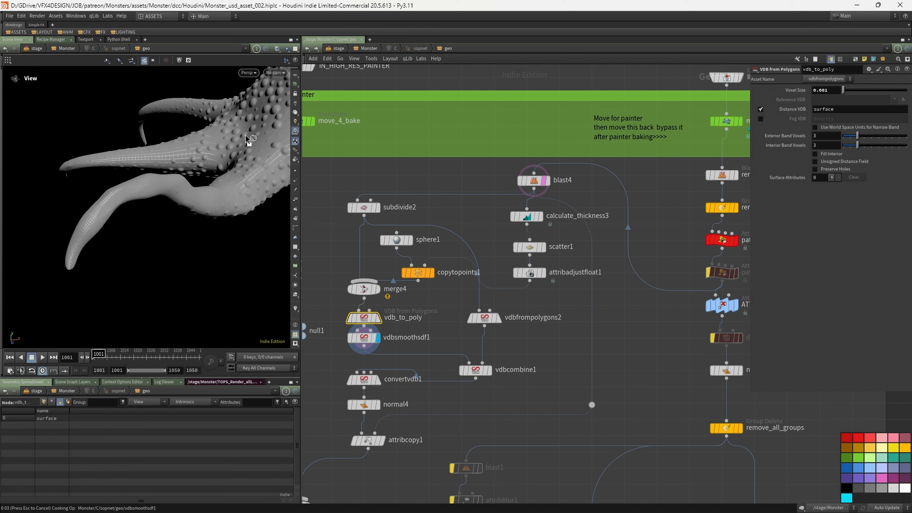
pyautogui.scroll(-3, 277, 134)
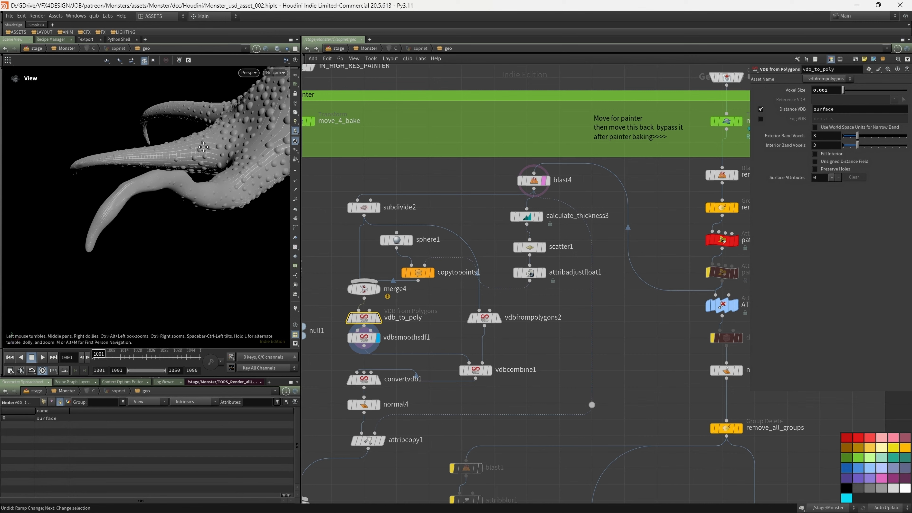
pyautogui.moveTo(276, 135); pyautogui.dragTo(155, 185, button='middle')
pyautogui.moveTo(156, 185); pyautogui.dragTo(201, 153)
pyautogui.scroll(4, 201, 153)
pyautogui.moveTo(200, 153); pyautogui.dragTo(203, 188, button='middle')
pyautogui.moveTo(203, 188); pyautogui.dragTo(159, 173)
pyautogui.scroll(2, 151, 151)
pyautogui.scroll(-2, 189, 165)
pyautogui.rightClick(833, 91)
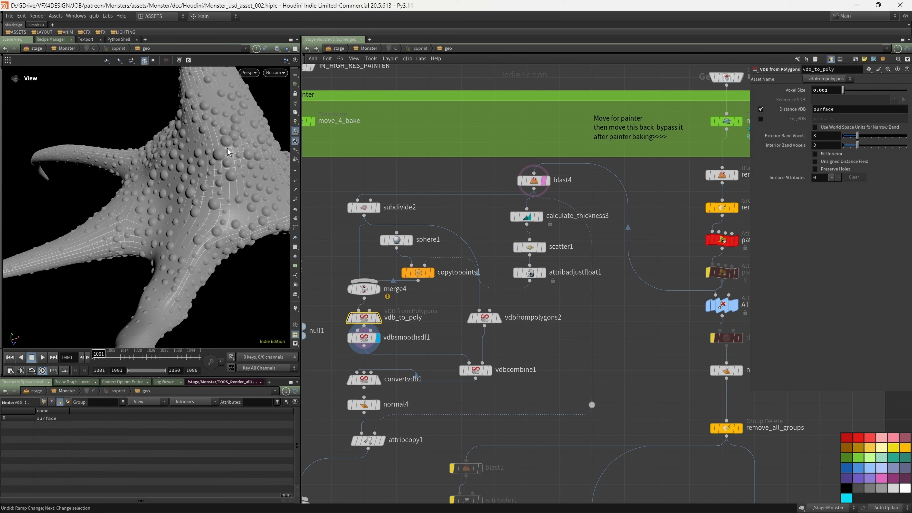
pyautogui.moveTo(218, 150); pyautogui.dragTo(229, 182)
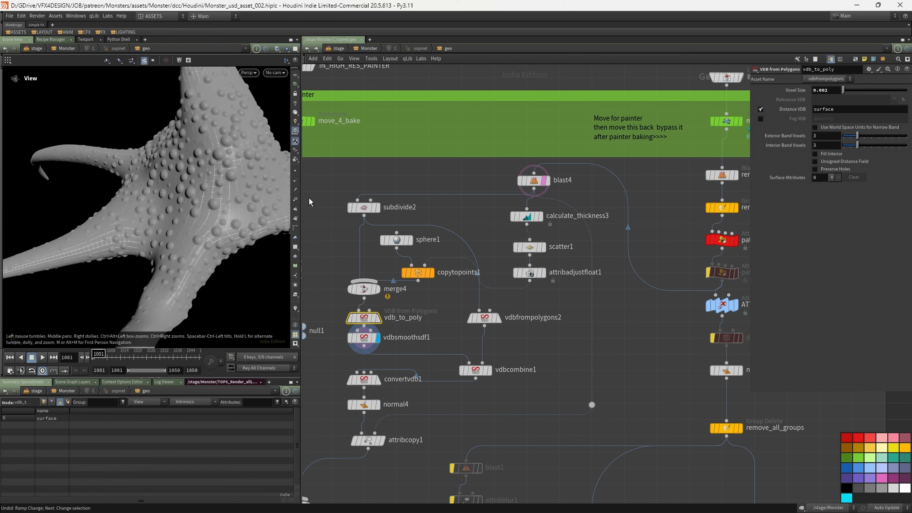
# Display vdbfrompolygons2 and toggle the bypass on subdivide2 on and off to compare the surface with and without subdivision.
pyautogui.click(498, 317)
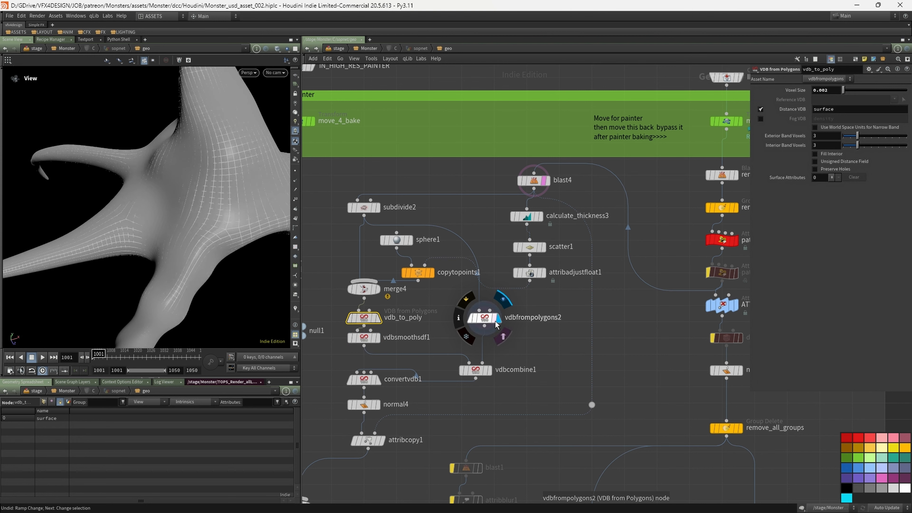
pyautogui.moveTo(234, 251); pyautogui.dragTo(104, 234, button='right')
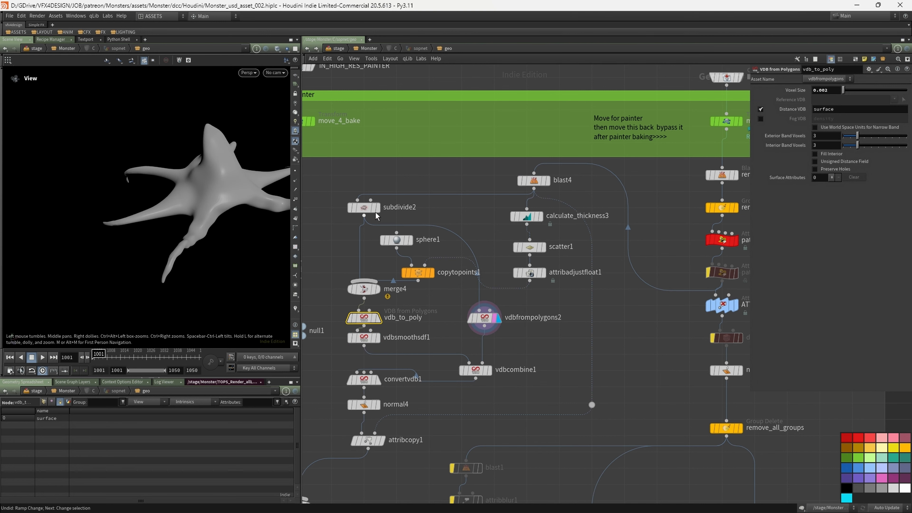
pyautogui.moveTo(371, 211)
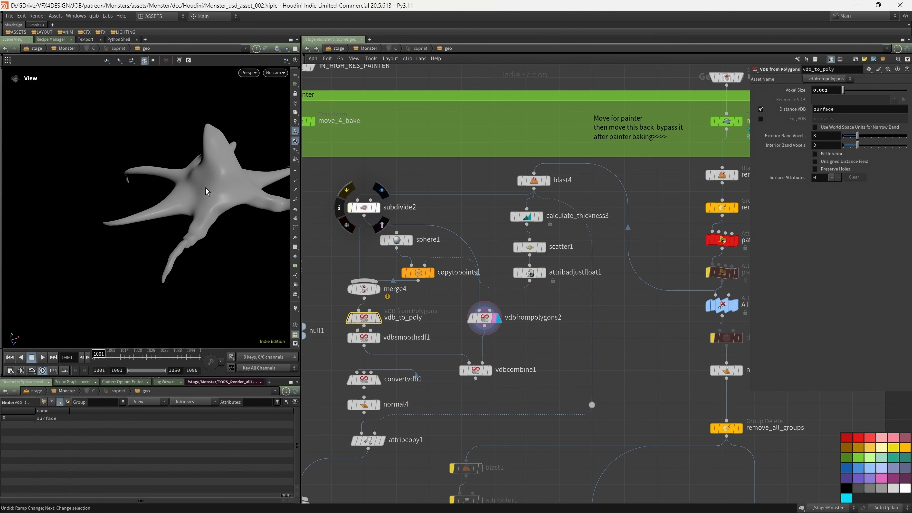
pyautogui.moveTo(202, 189); pyautogui.dragTo(242, 200, button='right')
pyautogui.moveTo(242, 200)
pyautogui.mouseDown()
pyautogui.moveTo(262, 204)
pyautogui.moveTo(233, 200)
pyautogui.mouseUp()
pyautogui.moveTo(350, 200)
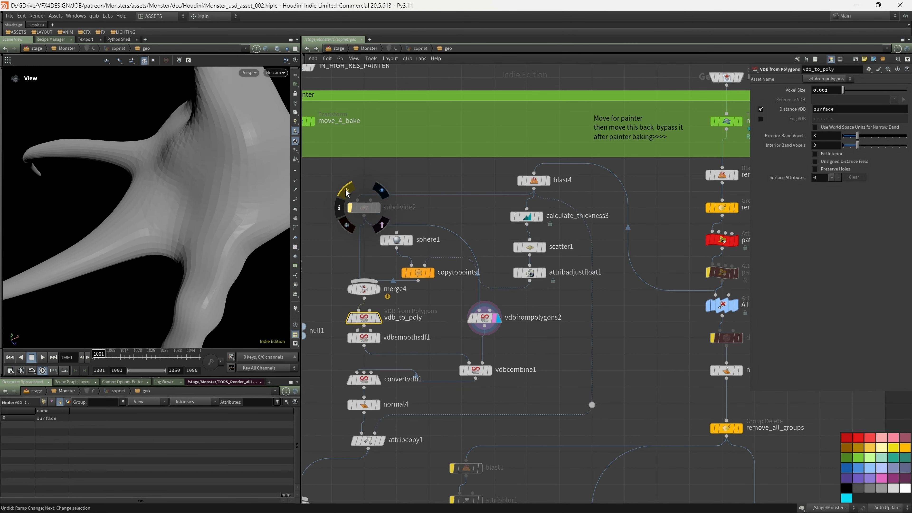
pyautogui.click(346, 188)
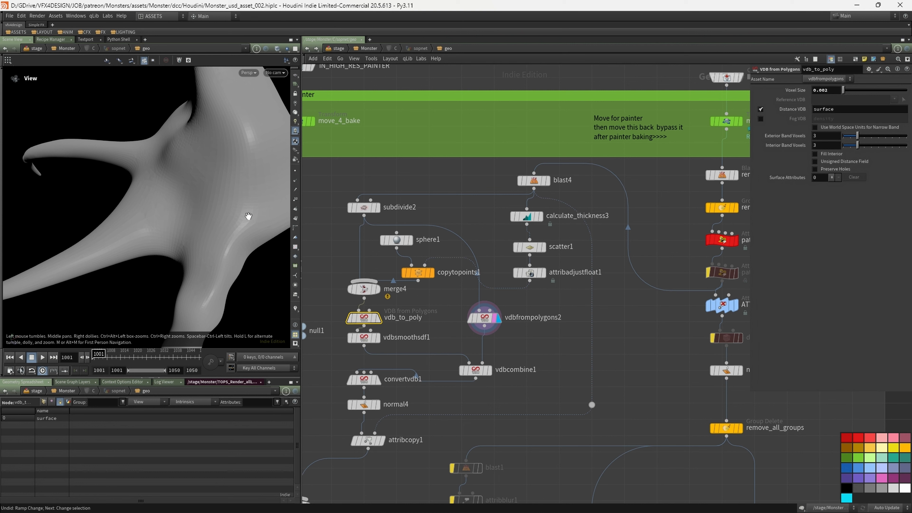
# Nudge vdbfrompolygons2 upward in the network, and display vdbcombine1 to inspect the tentacle tip.
pyautogui.moveTo(483, 319); pyautogui.dragTo(484, 312)
pyautogui.moveTo(491, 376)
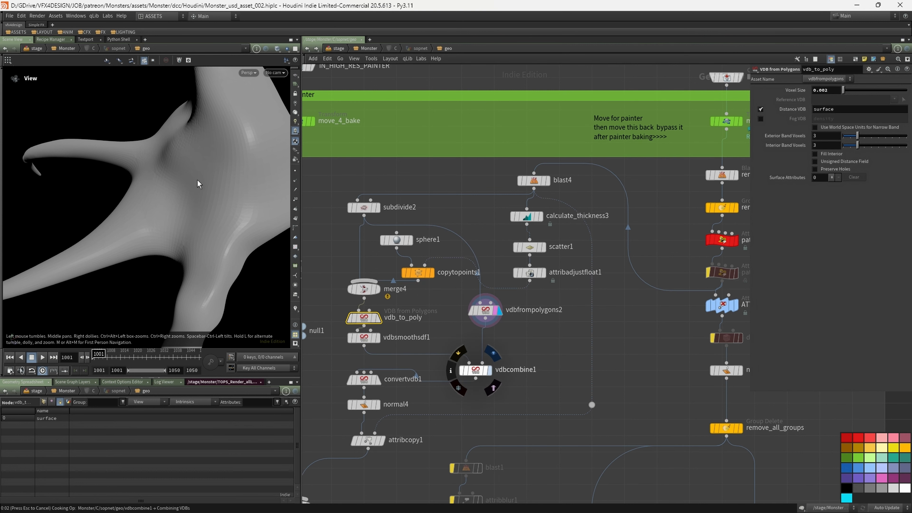
pyautogui.moveTo(181, 147); pyautogui.dragTo(213, 218)
pyautogui.moveTo(213, 218); pyautogui.dragTo(238, 205, button='right')
pyautogui.moveTo(163, 245)
pyautogui.mouseDown(button='right')
pyautogui.moveTo(214, 238)
pyautogui.moveTo(159, 250)
pyautogui.mouseUp(button='right')
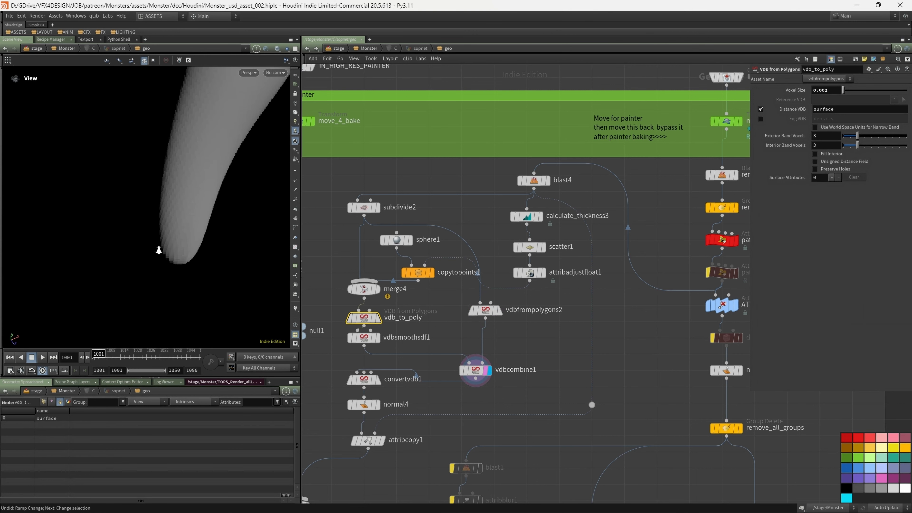
# Compare the tentacle tip between vdbsmoothsdf1 and vdbcombine1, and display convertvdb1 with its parameters.
pyautogui.click(377, 337)
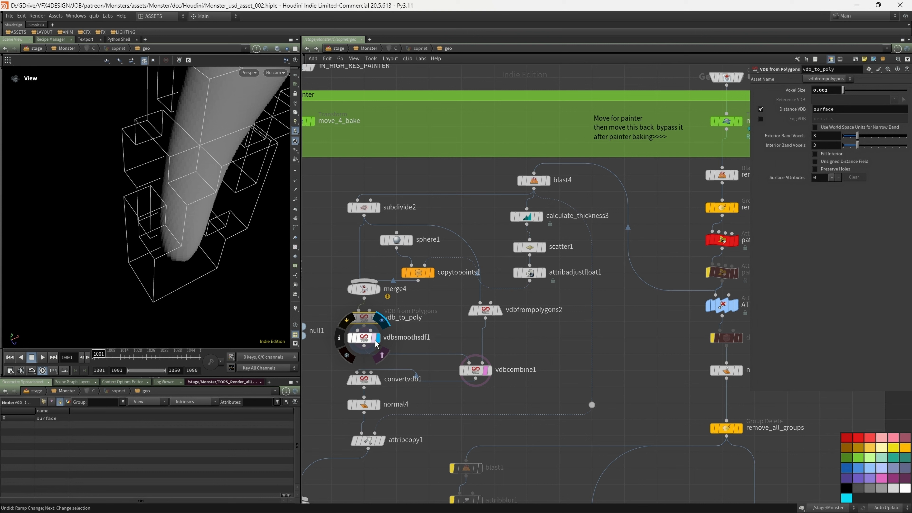
pyautogui.click(487, 370)
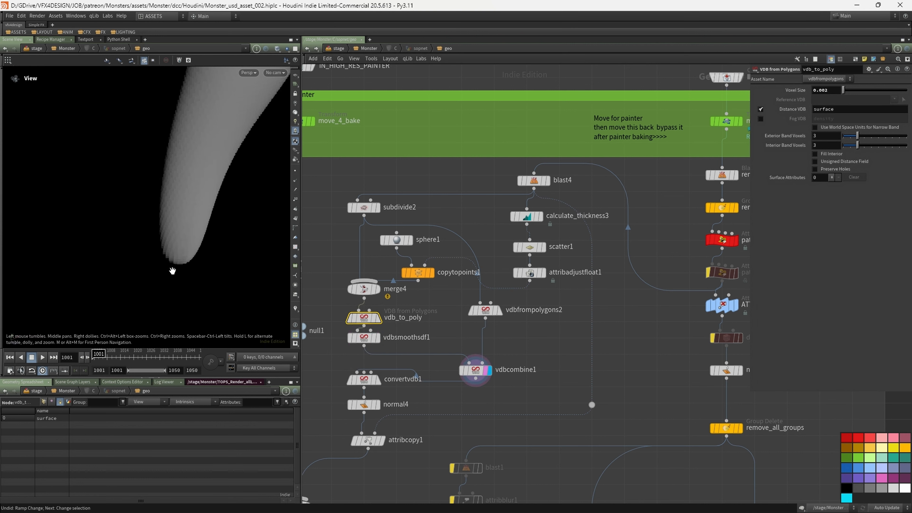
pyautogui.click(377, 379)
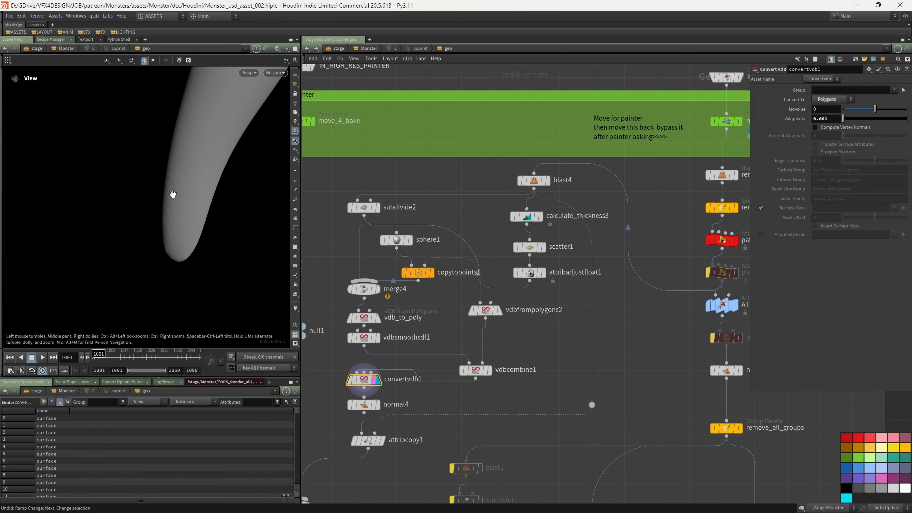
# Examine the convertvdb1 mesh in wireframe and shaded display along the tentacles and around the bumps.
pyautogui.moveTo(243, 149); pyautogui.dragTo(194, 160, button='right')
pyautogui.hotkey('shift', 'w')
pyautogui.moveTo(194, 160); pyautogui.dragTo(136, 291, button='middle')
pyautogui.moveTo(197, 222); pyautogui.dragTo(253, 175, button='right')
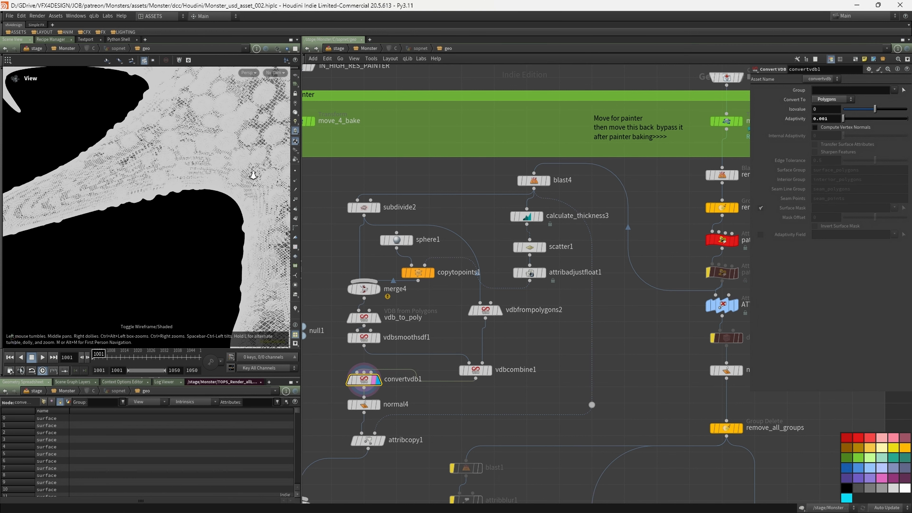
pyautogui.scroll(4, 224, 188)
pyautogui.moveTo(142, 183); pyautogui.dragTo(179, 173)
pyautogui.hotkey('shift', 'w')
pyautogui.hotkey('shift', 'w')
pyautogui.hotkey('shift', 'w')
pyautogui.moveTo(228, 189)
pyautogui.mouseDown()
pyautogui.moveTo(195, 198)
pyautogui.moveTo(183, 186)
pyautogui.moveTo(219, 194)
pyautogui.mouseUp()
pyautogui.hotkey('shift', 'w')
# Try convertvdb1's adaptivity at 0.002, and restore it to 0.001.
pyautogui.click(826, 119)
pyautogui.press('BackSpace')
pyautogui.write('2')
pyautogui.press('Return')
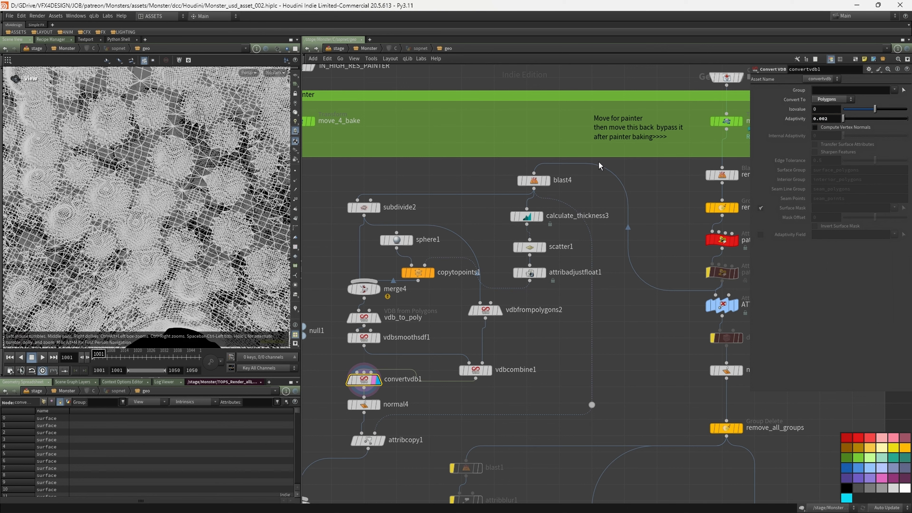
pyautogui.moveTo(825, 122); pyautogui.dragTo(824, 124)
# Examine the wireframe density of the fascia's bumps up close and from farther away.
pyautogui.scroll(3, 121, 196)
pyautogui.moveTo(121, 196); pyautogui.dragTo(110, 217, button='right')
pyautogui.press('w')
pyautogui.press('w')
pyautogui.moveTo(110, 218); pyautogui.dragTo(89, 216)
pyautogui.moveTo(89, 216)
pyautogui.mouseDown(button='right')
pyautogui.moveTo(99, 185)
pyautogui.moveTo(56, 194)
pyautogui.mouseUp(button='right')
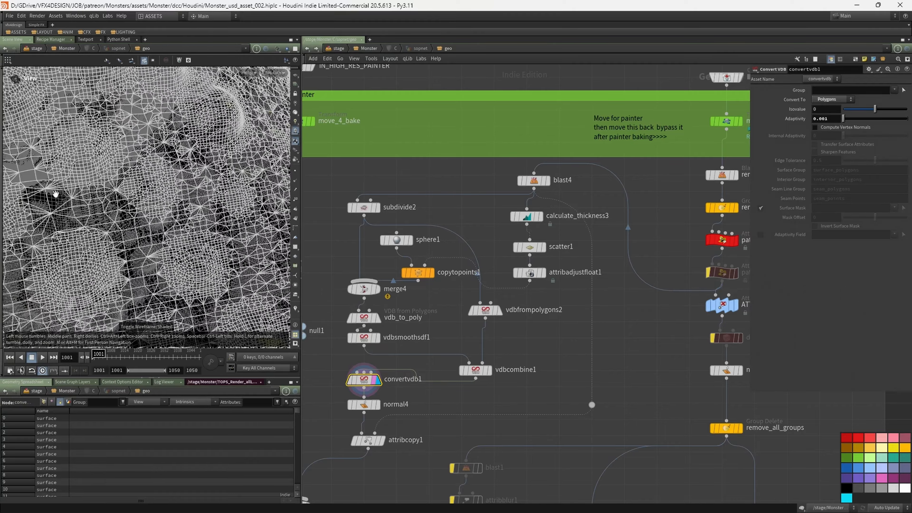
pyautogui.moveTo(148, 198); pyautogui.dragTo(163, 196)
pyautogui.moveTo(163, 195); pyautogui.dragTo(104, 225, button='right')
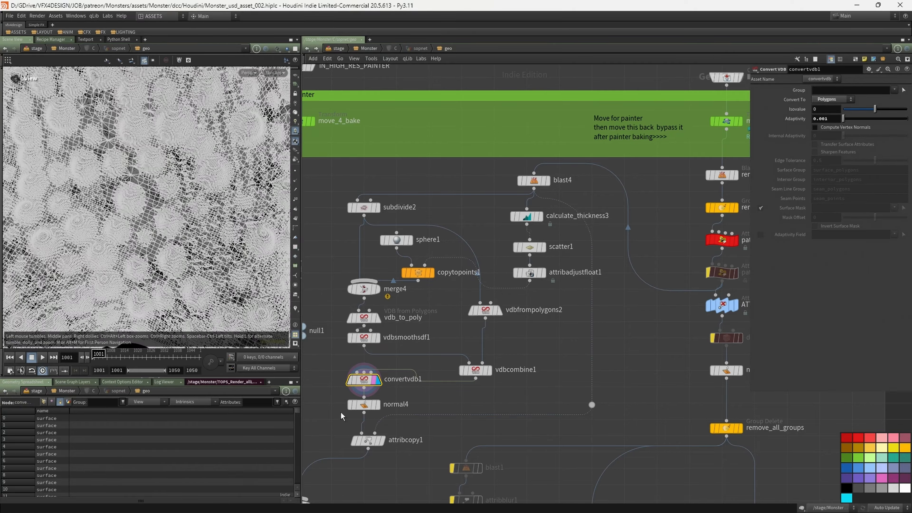
# Move attribcopy1 lower in the network, and return the fascia to shaded display near a tentacle base.
pyautogui.moveTo(450, 396); pyautogui.dragTo(470, 299, button='middle')
pyautogui.scroll(-1, 471, 300)
pyautogui.moveTo(407, 336); pyautogui.dragTo(404, 357)
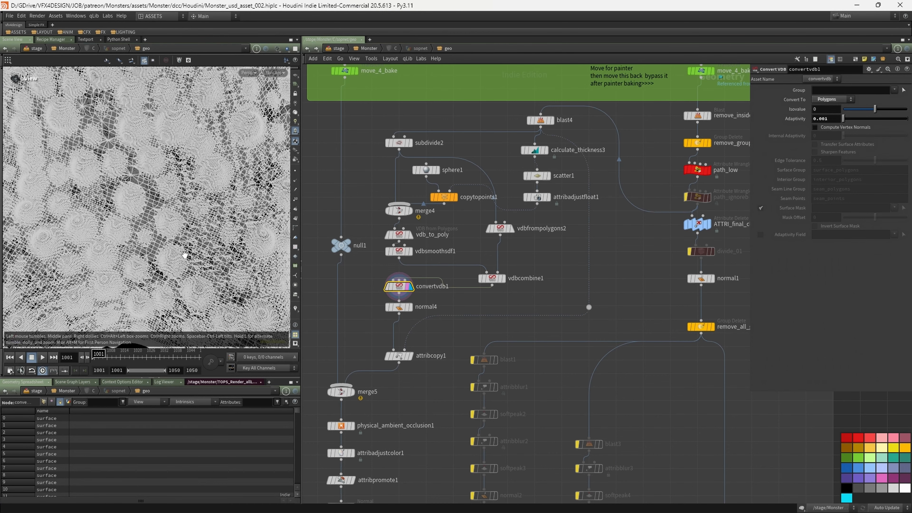
pyautogui.moveTo(186, 255); pyautogui.dragTo(144, 251, button='right')
pyautogui.moveTo(144, 250); pyautogui.dragTo(151, 239, button='middle')
pyautogui.moveTo(151, 238); pyautogui.dragTo(174, 152)
pyautogui.moveTo(189, 194); pyautogui.dragTo(254, 176)
pyautogui.press('w')
# Move convertvdb1 and normal4 lower in the network, and insert a VDB Smooth SDF node between vdbfrompolygons2 and vdbcombine1.
pyautogui.moveTo(398, 258); pyautogui.dragTo(393, 280)
pyautogui.moveTo(399, 306); pyautogui.dragTo(392, 327)
pyautogui.press('Tab')
pyautogui.write('vdbsd')
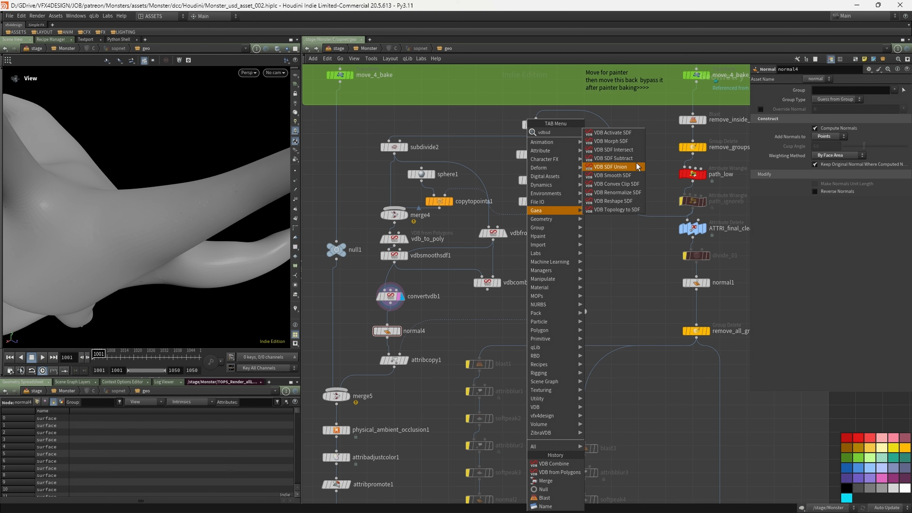
pyautogui.click(633, 179)
pyautogui.click(497, 264)
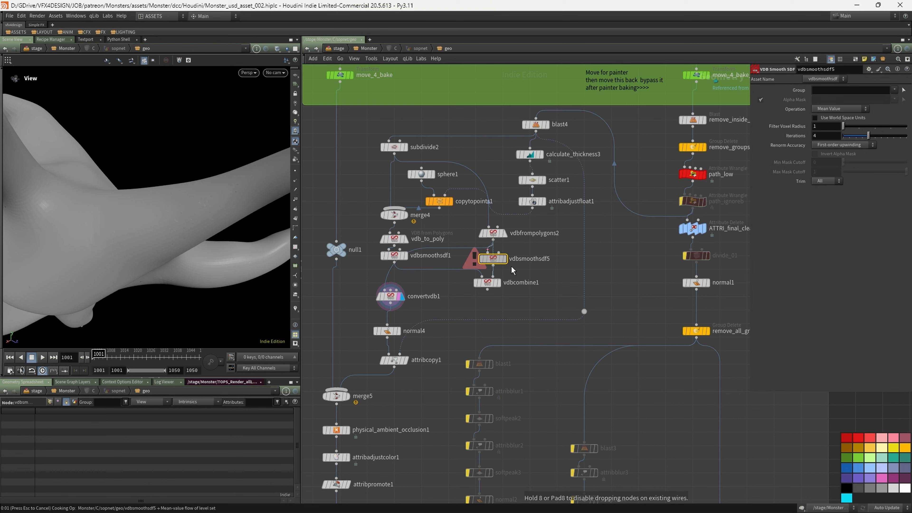
pyautogui.click(500, 262)
# Display vdbsmoothsdf5 and toggle its bypass to compare the tentacles with and without smoothing.
pyautogui.click(505, 260)
pyautogui.moveTo(205, 227)
pyautogui.keyDown('alt'); pyautogui.mouseDown()
pyautogui.moveTo(194, 200)
pyautogui.moveTo(206, 224)
pyautogui.mouseUp(); pyautogui.keyUp('alt')
pyautogui.keyDown('alt'); pyautogui.moveTo(205, 224); pyautogui.dragTo(71, 219, button='middle'); pyautogui.keyUp('alt')
pyautogui.click(480, 247)
pyautogui.click(481, 247)
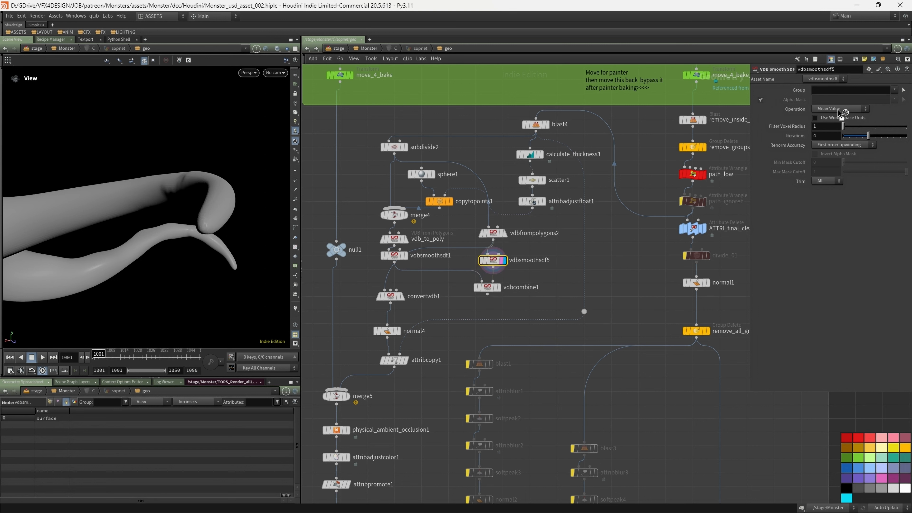
# Try Mean Curvature Flow and Laplacian Flow as vdbsmoothsdf5's operation, and compare their smoothing on the tentacles.
pyautogui.click(838, 110)
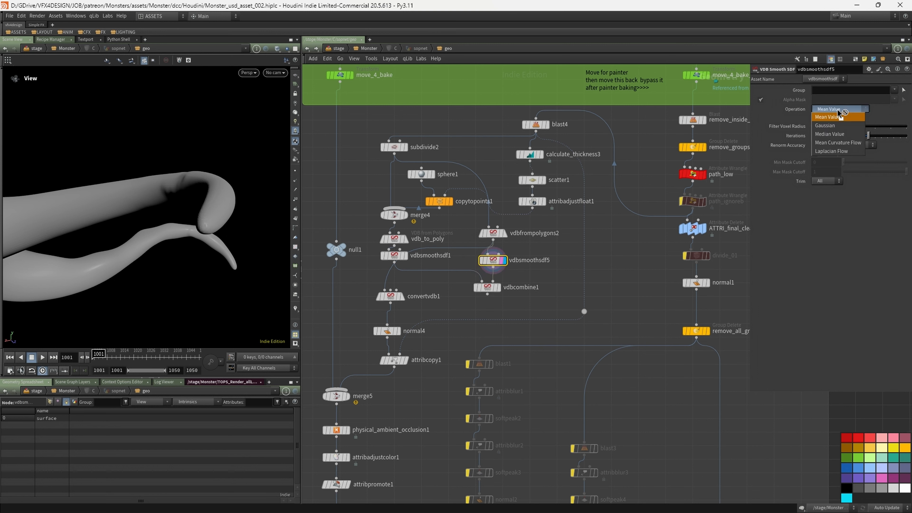
pyautogui.click(842, 144)
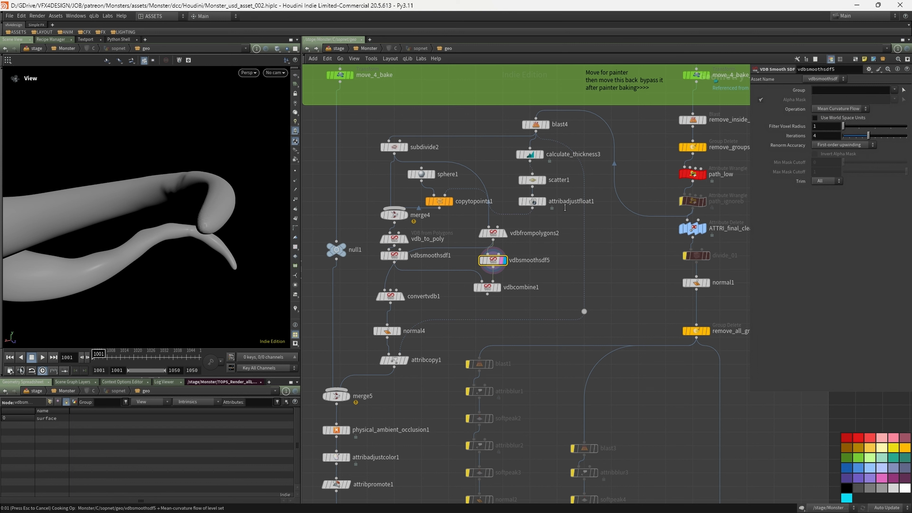
pyautogui.keyDown('alt'); pyautogui.moveTo(233, 201); pyautogui.dragTo(234, 240); pyautogui.keyUp('alt')
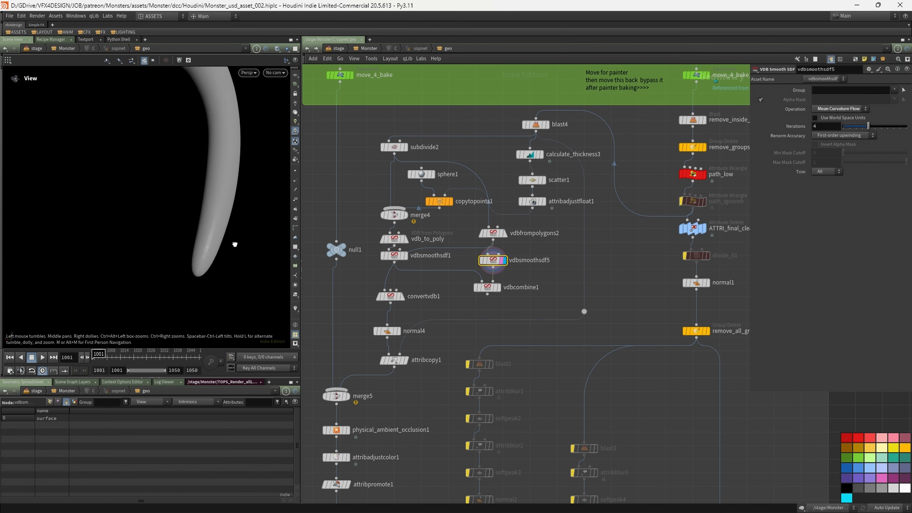
pyautogui.moveTo(488, 259)
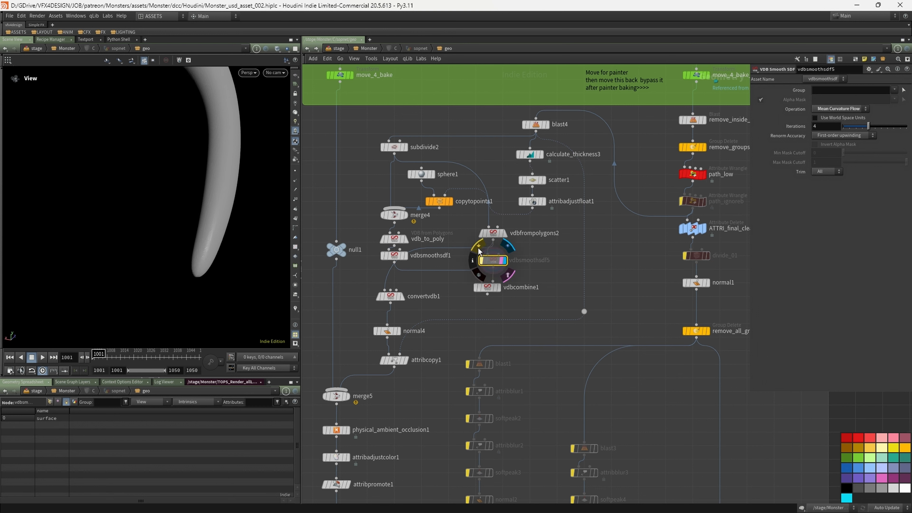
pyautogui.keyDown('alt'); pyautogui.moveTo(178, 185); pyautogui.dragTo(203, 216); pyautogui.keyUp('alt')
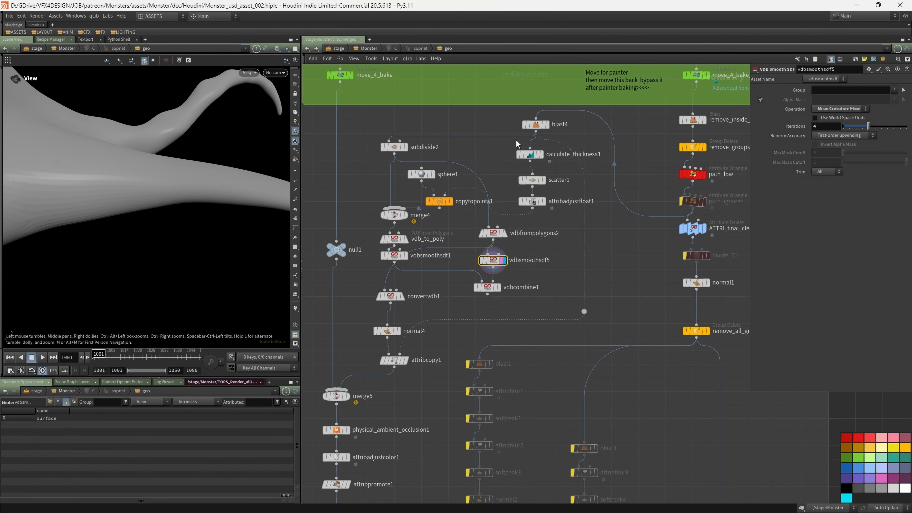
pyautogui.click(840, 109)
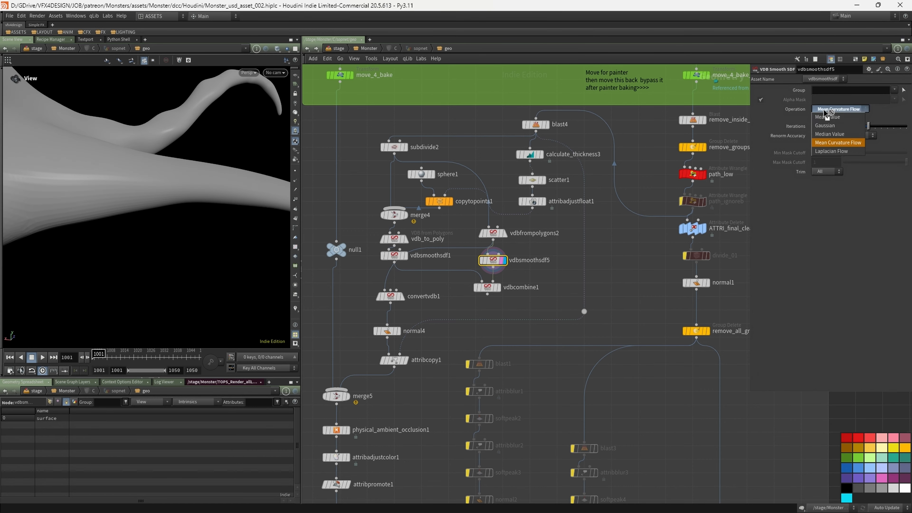
pyautogui.click(849, 150)
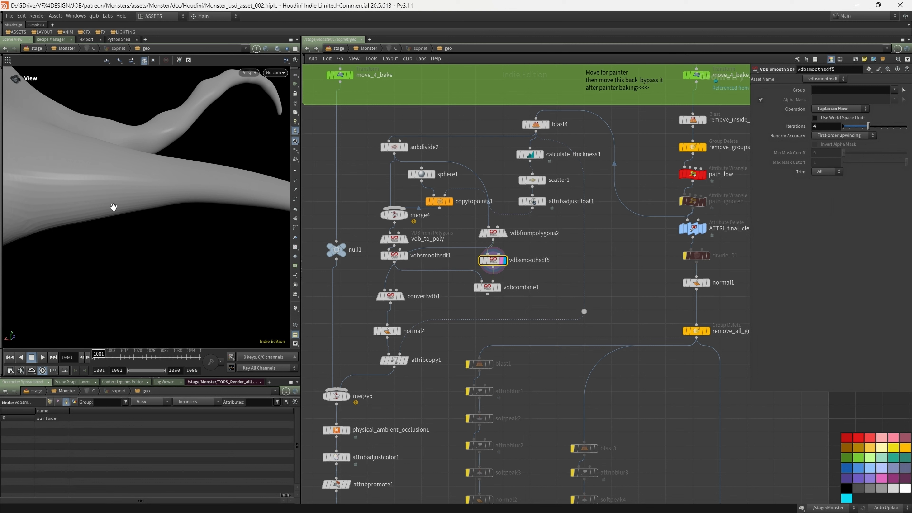
pyautogui.moveTo(114, 212)
pyautogui.keyDown('alt'); pyautogui.mouseDown()
pyautogui.moveTo(120, 236)
pyautogui.moveTo(98, 169)
pyautogui.moveTo(116, 230)
pyautogui.mouseUp(); pyautogui.keyUp('alt')
# Set vdbsmoothsdf5's operation to Gaussian and inspect the tentacle.
pyautogui.click(840, 109)
pyautogui.click(829, 127)
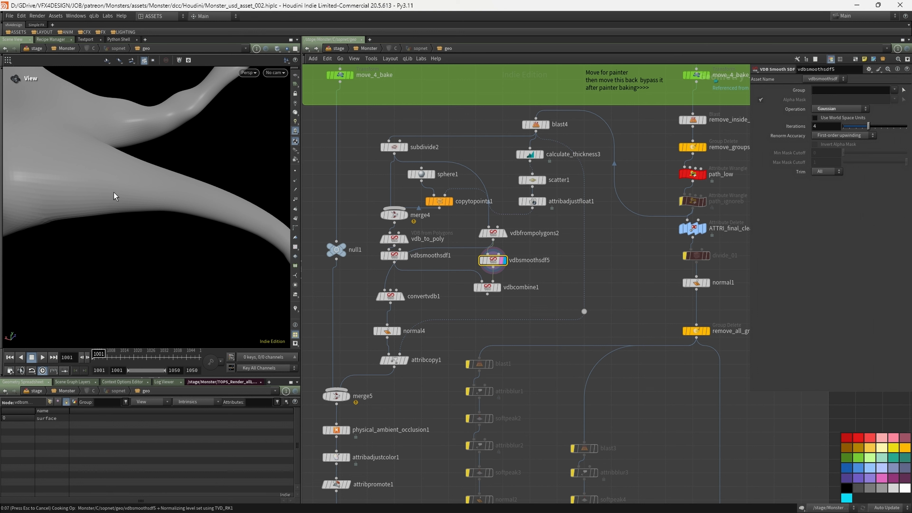
pyautogui.moveTo(116, 189); pyautogui.dragTo(201, 201)
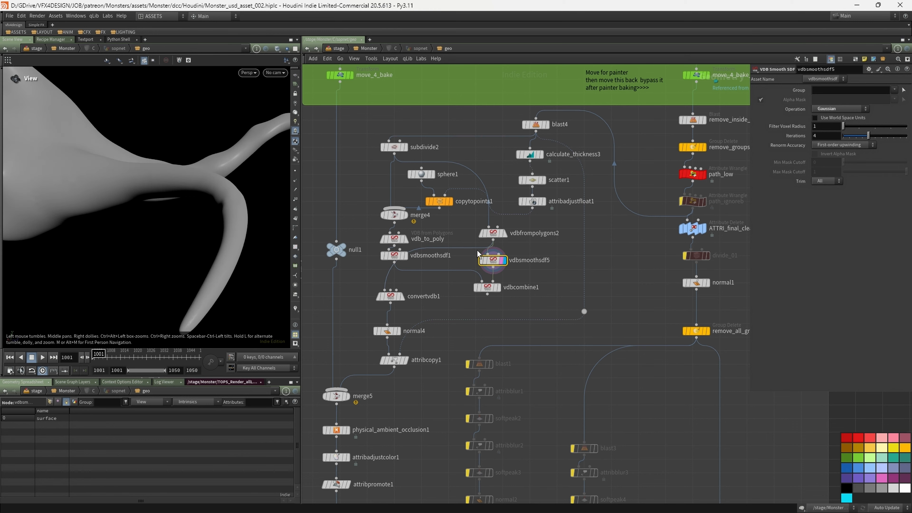
# Connect vdbcombine1's output to convertvdb1, and display attribcopy1.
pyautogui.click(496, 290)
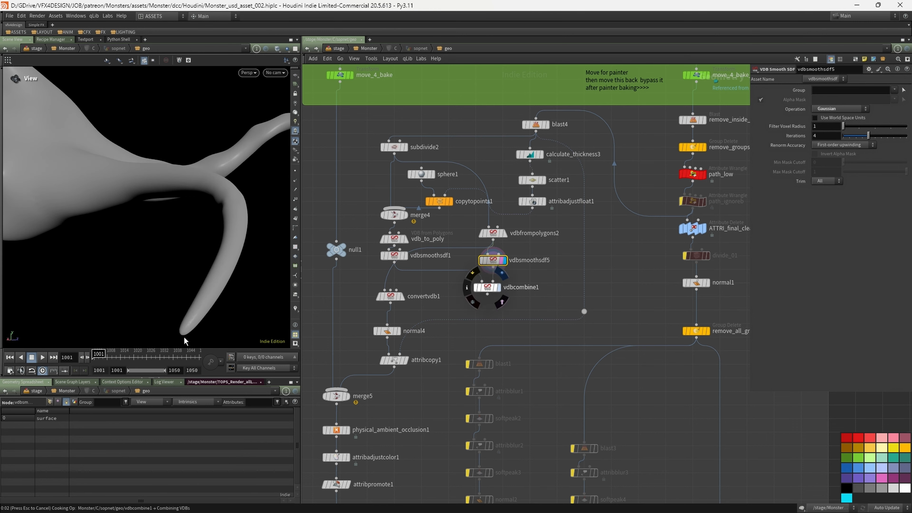
pyautogui.moveTo(488, 294); pyautogui.dragTo(385, 290)
pyautogui.click(406, 361)
# Examine the fascia's bumps, tentacles and body from several angles.
pyautogui.moveTo(187, 151); pyautogui.dragTo(109, 135, button='right')
pyautogui.moveTo(209, 172); pyautogui.dragTo(88, 198)
pyautogui.moveTo(218, 160); pyautogui.dragTo(116, 188, button='middle')
pyautogui.moveTo(195, 174); pyautogui.dragTo(129, 186, button='right')
pyautogui.moveTo(130, 187); pyautogui.dragTo(177, 157)
pyautogui.moveTo(177, 157); pyautogui.dragTo(201, 152, button='right')
pyautogui.moveTo(201, 153); pyautogui.dragTo(171, 168, button='middle')
pyautogui.moveTo(171, 168); pyautogui.dragTo(157, 149, button='right')
pyautogui.moveTo(177, 186); pyautogui.dragTo(148, 198, button='right')
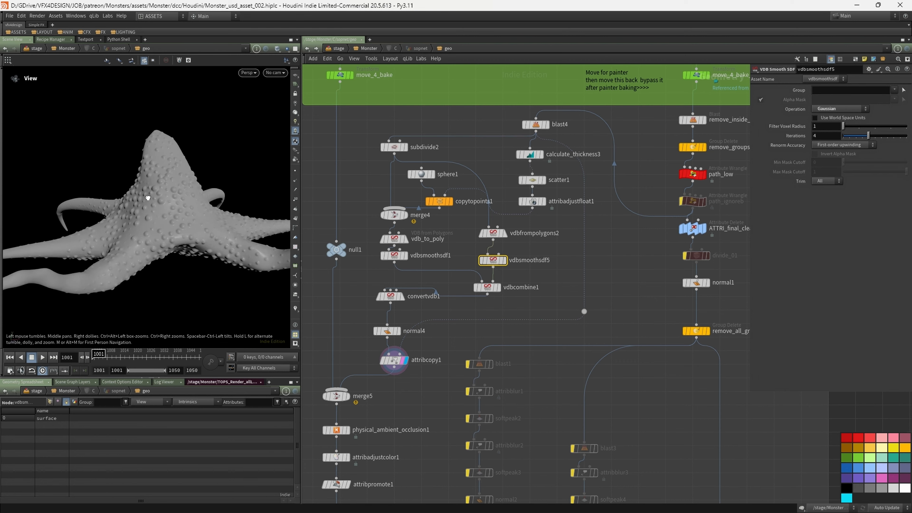
pyautogui.moveTo(148, 197); pyautogui.dragTo(192, 234)
pyautogui.moveTo(191, 234); pyautogui.dragTo(213, 165, button='right')
pyautogui.moveTo(214, 164); pyautogui.dragTo(190, 158, button='middle')
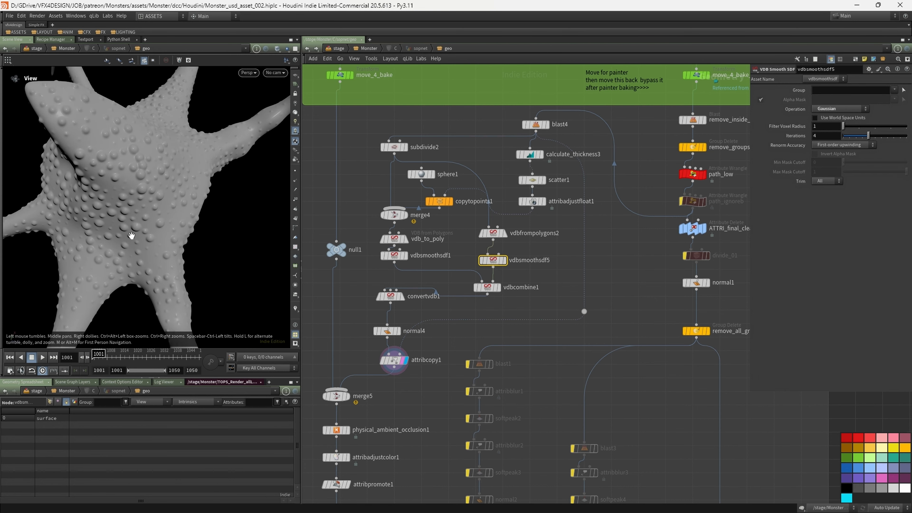
pyautogui.moveTo(162, 235); pyautogui.dragTo(134, 212)
# Display merge5, frame the geometry, and inspect the merged high-res meshes in wireframe and shaded display.
pyautogui.click(347, 396)
pyautogui.hotkey('space', 'g')
pyautogui.moveTo(168, 211)
pyautogui.mouseDown()
pyautogui.moveTo(138, 234)
pyautogui.moveTo(109, 236)
pyautogui.mouseUp()
pyautogui.hotkey('shift', 'w')
pyautogui.moveTo(105, 236); pyautogui.dragTo(205, 215, button='right')
pyautogui.press('w')
pyautogui.press('w')
pyautogui.moveTo(154, 174); pyautogui.dragTo(99, 203, button='middle')
pyautogui.press('w')
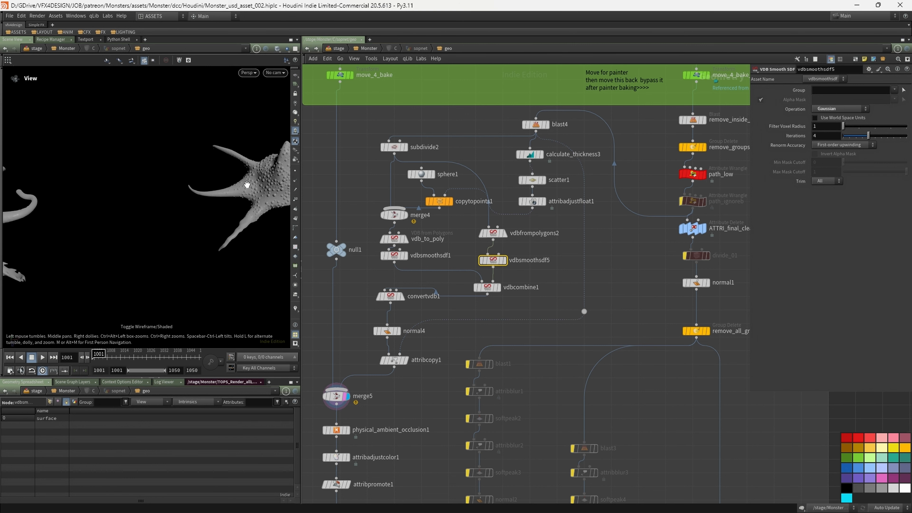
pyautogui.moveTo(247, 184); pyautogui.dragTo(113, 224, button='middle')
pyautogui.press('w')
pyautogui.press('w')
pyautogui.moveTo(161, 217); pyautogui.dragTo(71, 238, button='right')
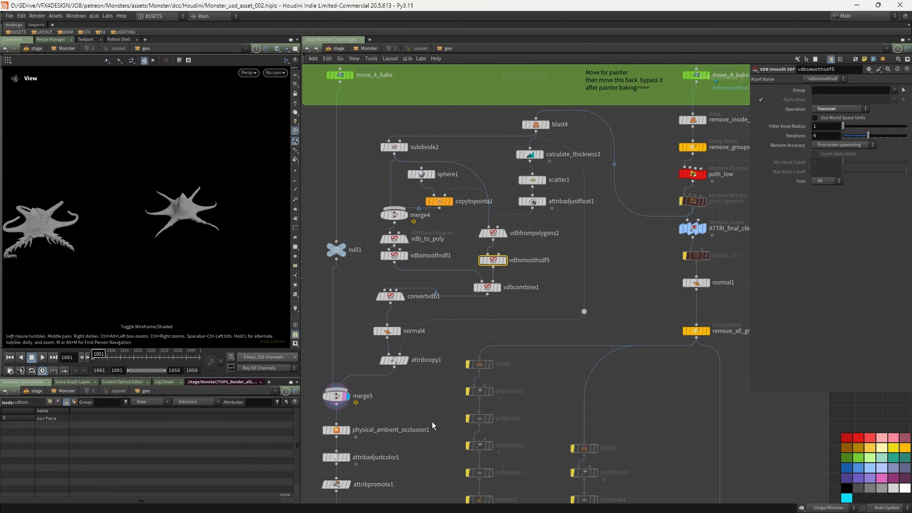
# Export the high-res meshes to disk from the PAINTER_HIGH FBX output.
pyautogui.moveTo(433, 424); pyautogui.dragTo(458, 206, button='middle')
pyautogui.scroll(1, 401, 268)
pyautogui.click(369, 441)
pyautogui.click(830, 89)
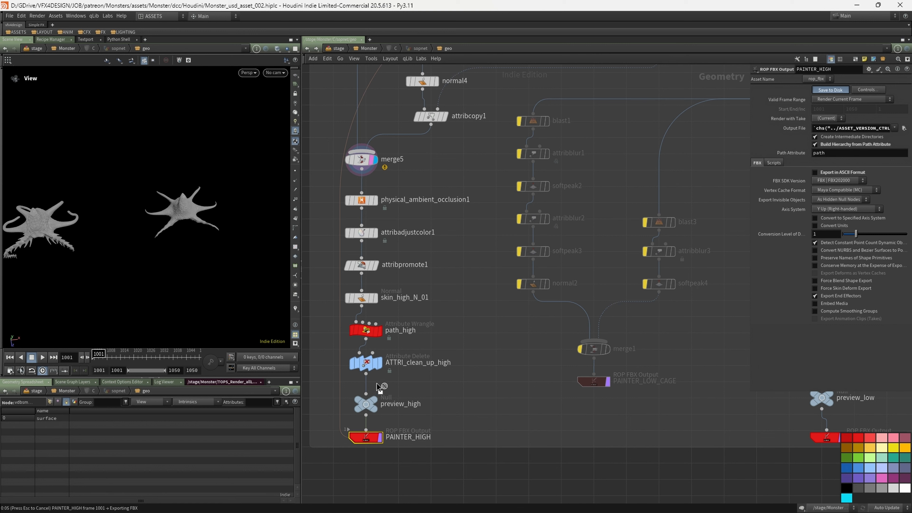
# Display preview_low and inspect both low-res meshes in wireframe and shaded display from several angles.
pyautogui.moveTo(717, 377); pyautogui.dragTo(514, 359, button='middle')
pyautogui.scroll(3, 513, 359)
pyautogui.click(675, 381)
pyautogui.press('w')
pyautogui.press('w')
pyautogui.moveTo(151, 216)
pyautogui.mouseDown()
pyautogui.moveTo(202, 206)
pyautogui.moveTo(154, 169)
pyautogui.mouseUp()
pyautogui.moveTo(82, 234); pyautogui.dragTo(108, 209)
pyautogui.scroll(2, 61, 216)
pyautogui.press('w')
pyautogui.press('w')
pyautogui.scroll(-5, 160, 193)
pyautogui.moveTo(160, 194); pyautogui.dragTo(153, 211)
pyautogui.press('w')
pyautogui.moveTo(197, 173); pyautogui.dragTo(154, 205, button='middle')
pyautogui.scroll(1, 154, 204)
pyautogui.scroll(2, 154, 205)
pyautogui.press('w')
pyautogui.press('w')
pyautogui.moveTo(97, 212); pyautogui.dragTo(146, 216)
pyautogui.scroll(4, 146, 216)
pyautogui.moveTo(146, 216); pyautogui.dragTo(147, 204, button='right')
pyautogui.moveTo(146, 204); pyautogui.dragTo(204, 176)
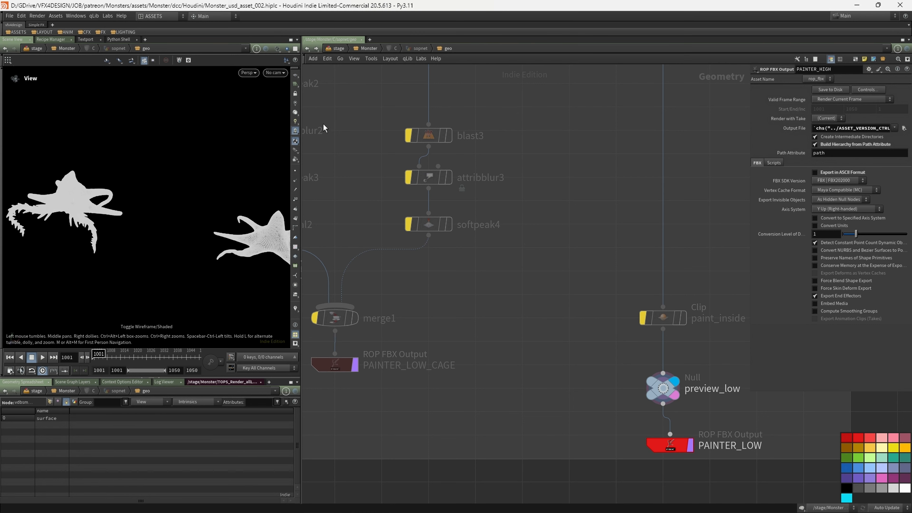
# Widen the viewport and return the low-res meshes to shaded display.
pyautogui.moveTo(301, 119); pyautogui.dragTo(414, 120)
pyautogui.moveTo(289, 194)
pyautogui.mouseDown()
pyautogui.moveTo(334, 237)
pyautogui.moveTo(290, 181)
pyautogui.moveTo(337, 188)
pyautogui.moveTo(229, 205)
pyautogui.mouseUp()
pyautogui.press('w')
# Export the low-res meshes to disk from the PAINTER_LOW FBX output.
pyautogui.scroll(-3, 614, 271)
pyautogui.click(670, 317)
pyautogui.moveTo(670, 317); pyautogui.dragTo(665, 318)
pyautogui.click(830, 90)
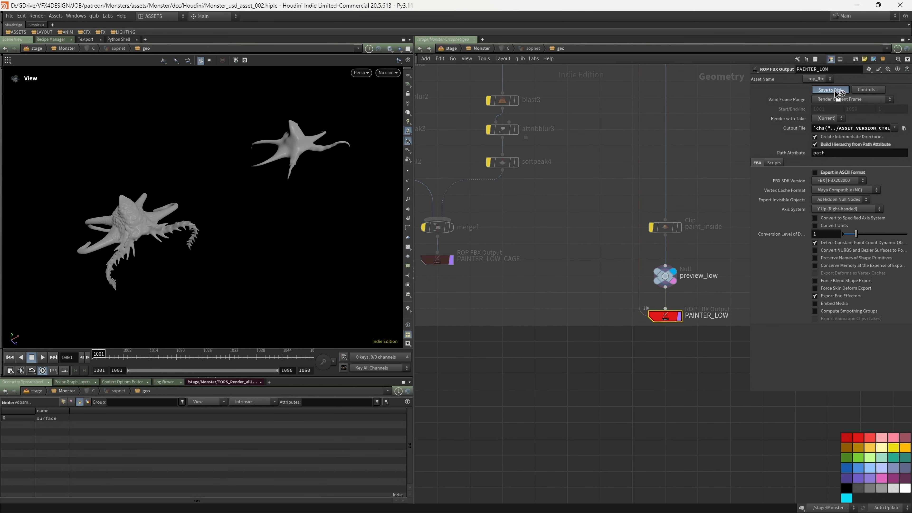
# Switch to Substance 3D Painter, inspect both monster meshes, and open baking mode to check the fascia and skin mesh matching.
pyautogui.scroll(-6, 574, 230)
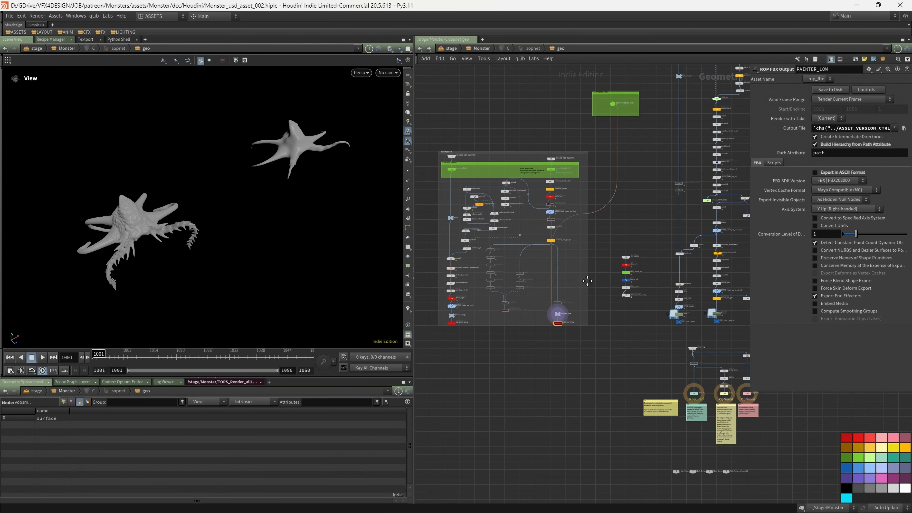
pyautogui.moveTo(587, 281); pyautogui.dragTo(583, 325, button='middle')
pyautogui.scroll(-2, 570, 325)
pyautogui.moveTo(265, 175)
pyautogui.mouseDown()
pyautogui.moveTo(273, 182)
pyautogui.moveTo(251, 173)
pyautogui.mouseUp()
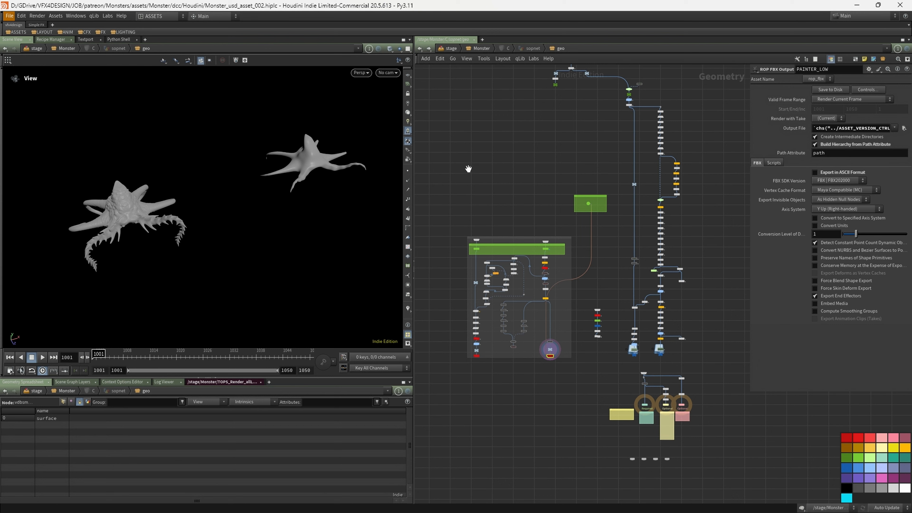
pyautogui.click(395, 502)
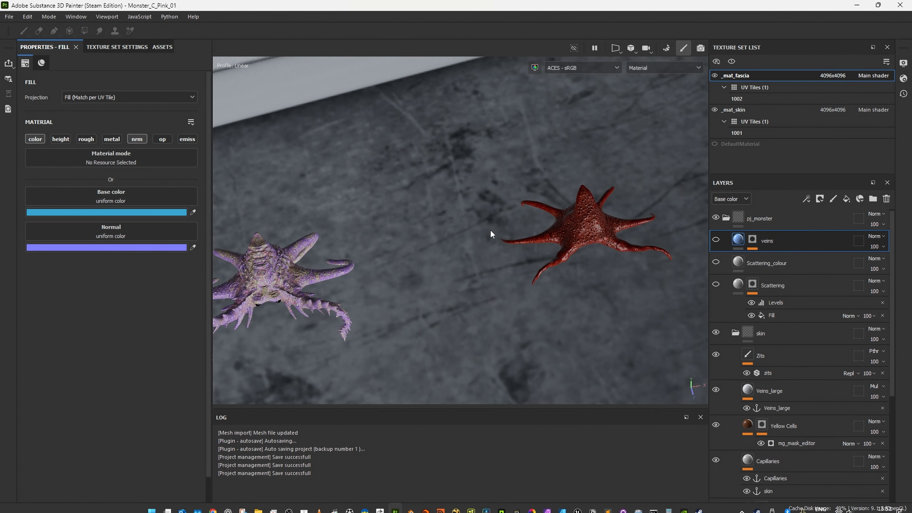
pyautogui.keyDown('alt'); pyautogui.moveTo(524, 175); pyautogui.dragTo(542, 162); pyautogui.keyUp('alt')
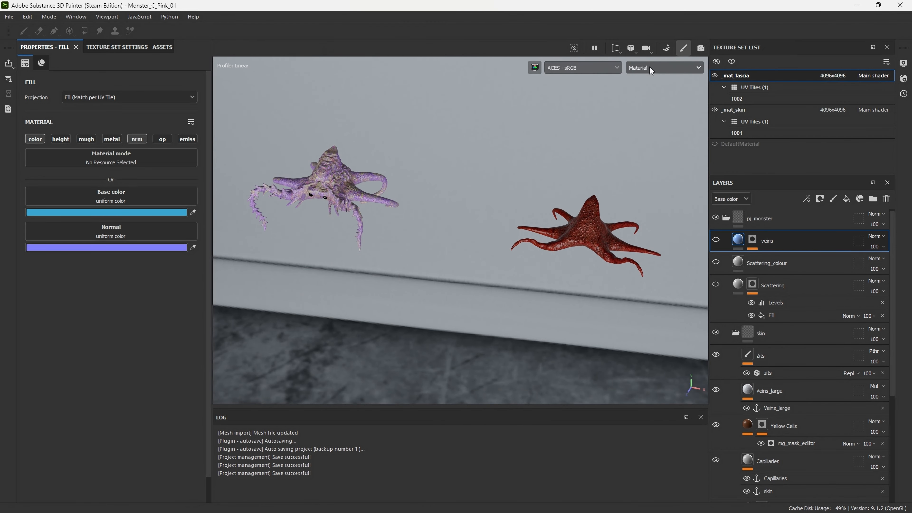
pyautogui.click(666, 48)
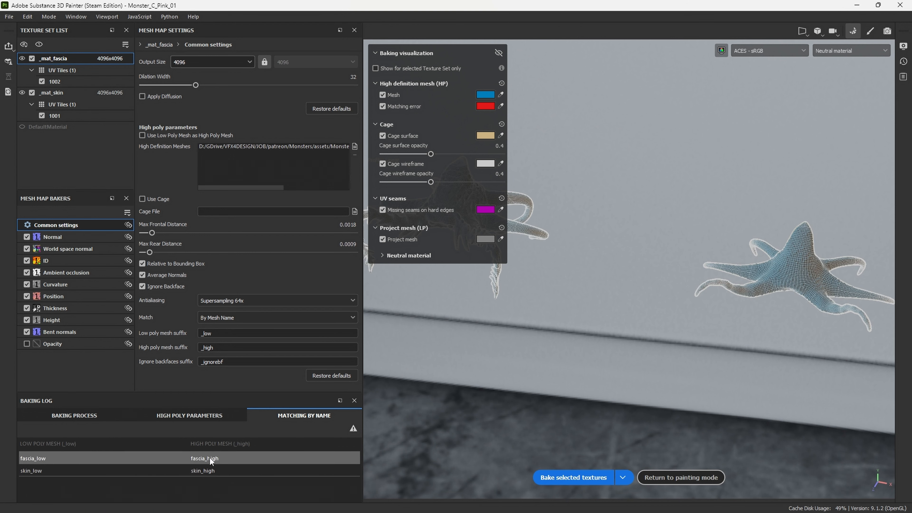
# Switch back to Houdini and display preview_high and preview_low in turn to compare the meshes and their path attributes.
pyautogui.hotkey('alt', 'Tab')
pyautogui.click(575, 327)
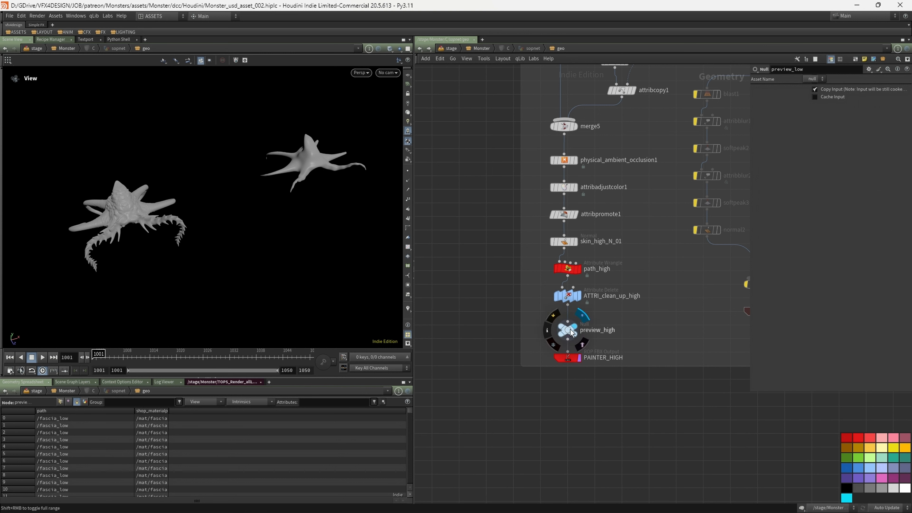
pyautogui.click(571, 332)
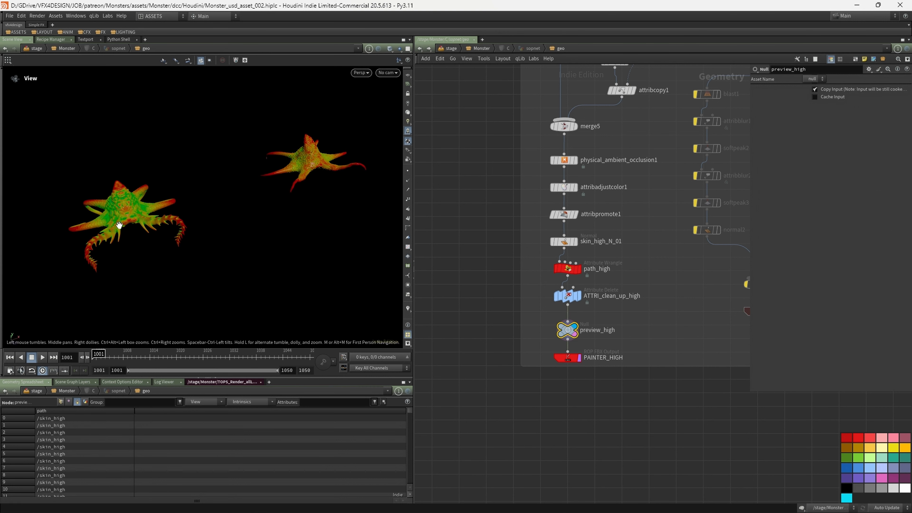
pyautogui.moveTo(665, 270); pyautogui.dragTo(596, 273, button='middle')
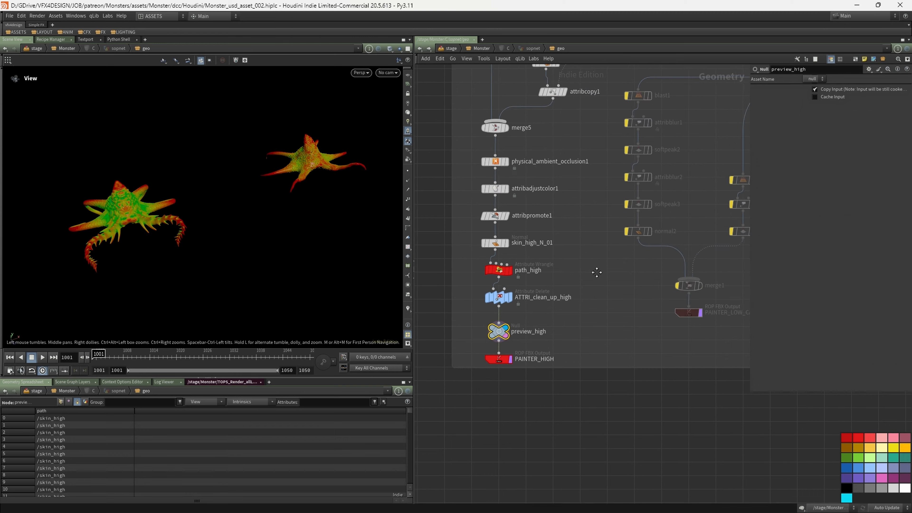
pyautogui.scroll(-3, 597, 272)
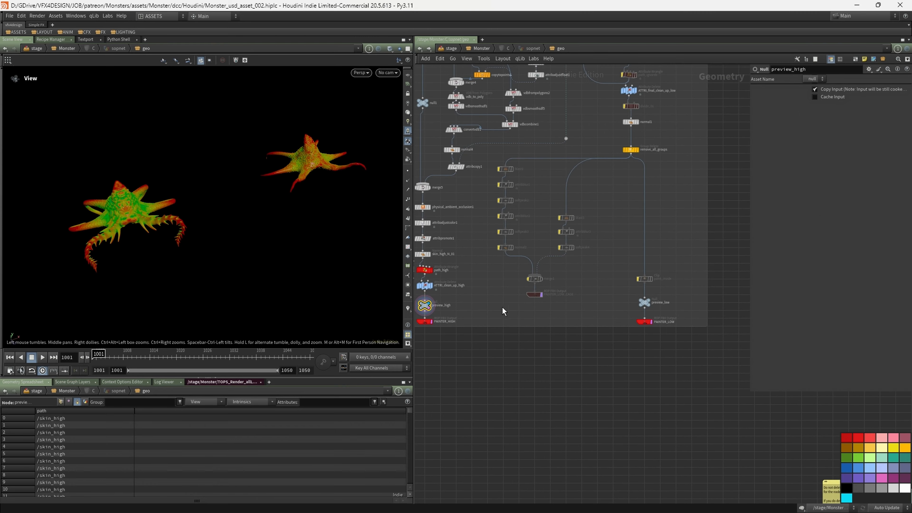
pyautogui.click(646, 303)
pyautogui.scroll(-3, 606, 166)
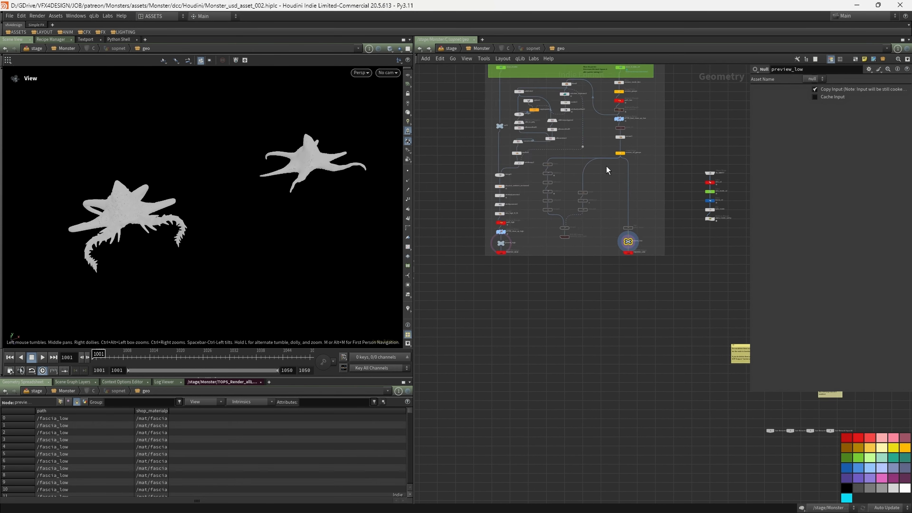
# Export the high-res meshes to disk from the PAINTER_HIGH FBX output.
pyautogui.scroll(-3, 620, 152)
pyautogui.scroll(6, 603, 96)
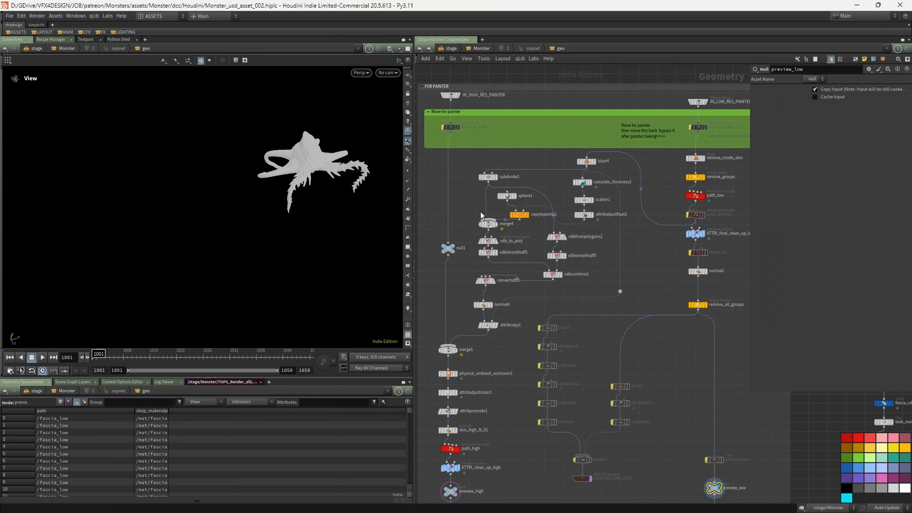
pyautogui.moveTo(631, 392); pyautogui.dragTo(663, 240, button='middle')
pyautogui.click(702, 344)
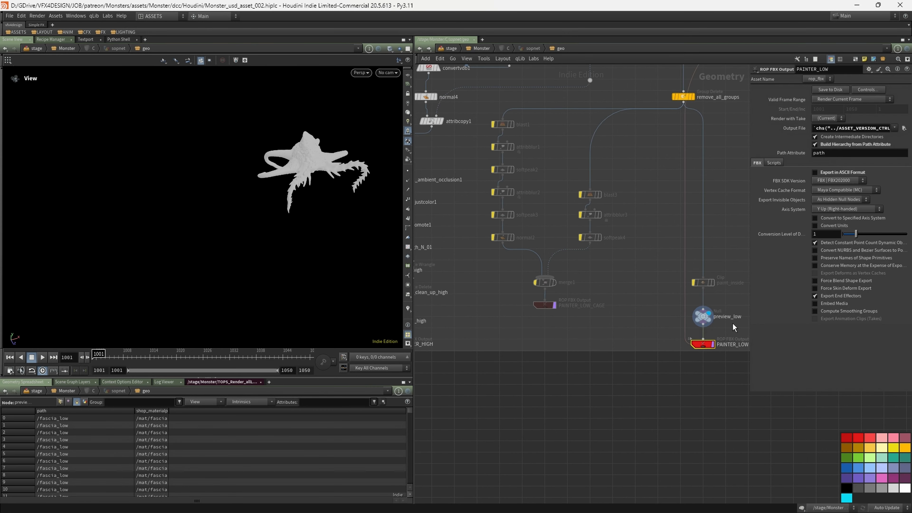
pyautogui.moveTo(474, 368); pyautogui.dragTo(566, 374, button='middle')
pyautogui.click(490, 351)
pyautogui.click(830, 89)
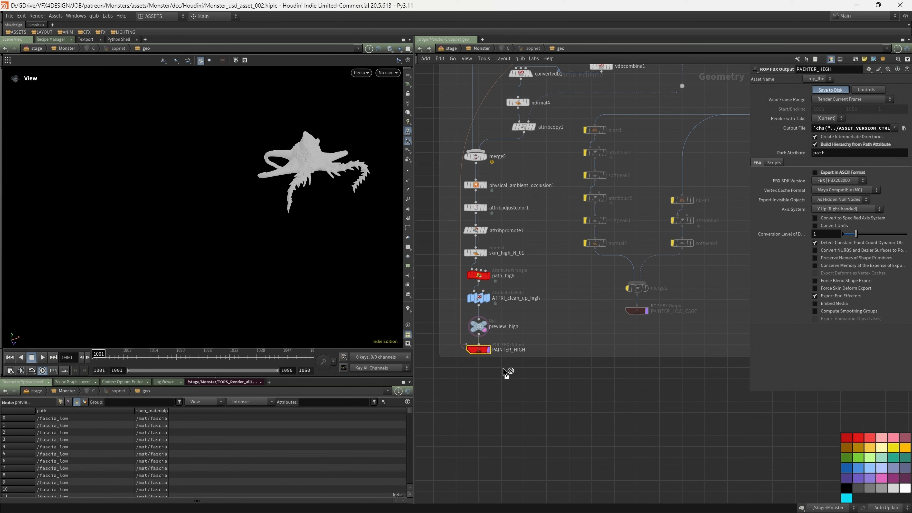
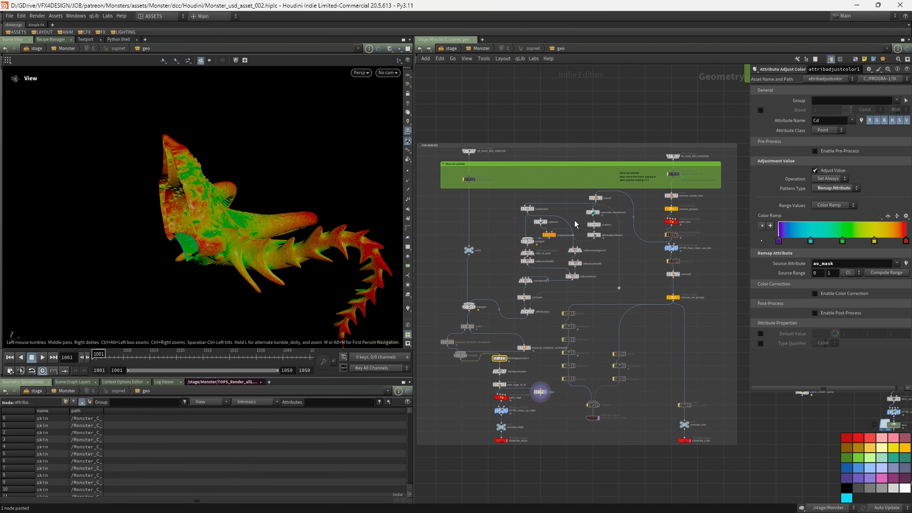
# Tidy the node layout under merge5, realigning split1, physical_ambient_occlusion2 and merge6.
pyautogui.moveTo(489, 286); pyautogui.dragTo(511, 248, button='middle')
pyautogui.scroll(2, 500, 273)
pyautogui.moveTo(489, 298)
pyautogui.moveTo(488, 296); pyautogui.dragTo(490, 289)
pyautogui.moveTo(553, 320); pyautogui.dragTo(527, 305)
pyautogui.moveTo(476, 329); pyautogui.dragTo(487, 322)
pyautogui.scroll(3, 490, 309)
pyautogui.moveTo(532, 366); pyautogui.dragTo(486, 283, button='middle')
# Select the PAINTER_HIGH FBX output, display preview_high and inspect the whole high-res monster from the front.
pyautogui.click(497, 402)
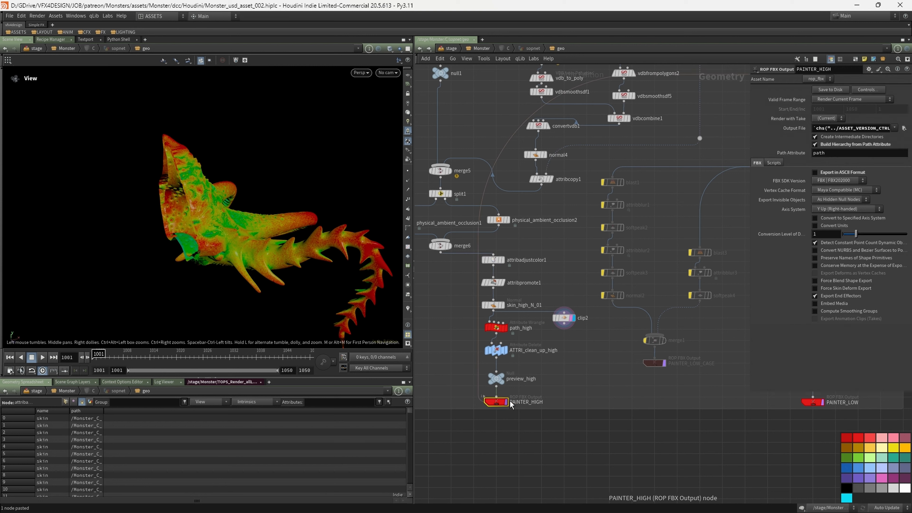
pyautogui.moveTo(823, 90)
pyautogui.mouseDown()
pyautogui.moveTo(822, 107)
pyautogui.moveTo(215, 196)
pyautogui.mouseUp()
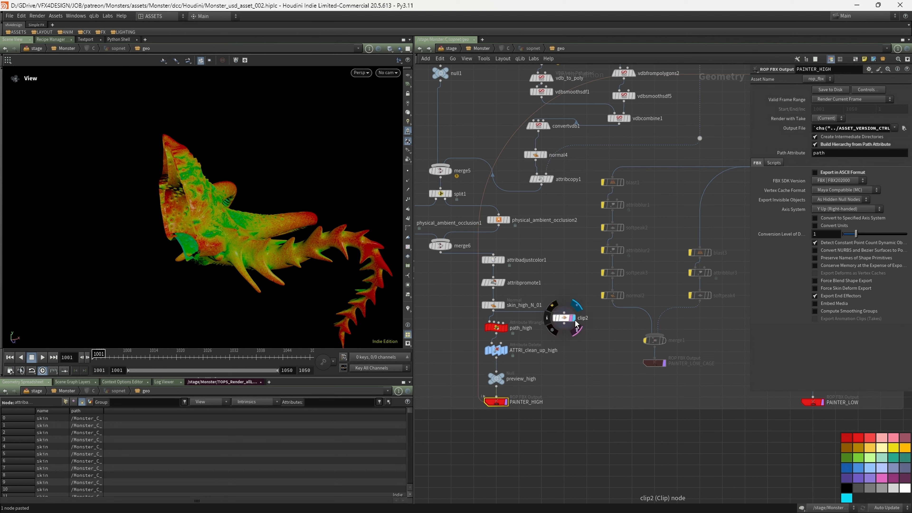
pyautogui.click(503, 375)
pyautogui.click(503, 383)
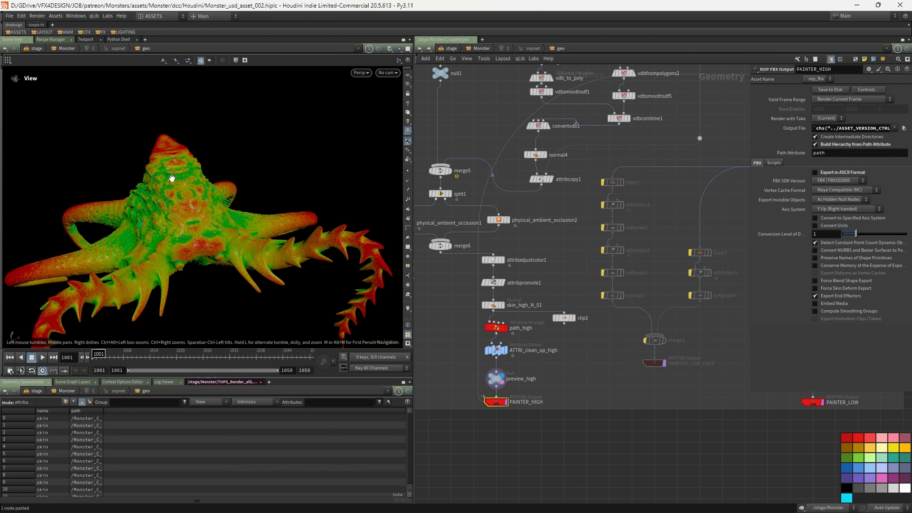
pyautogui.moveTo(213, 206); pyautogui.dragTo(163, 237)
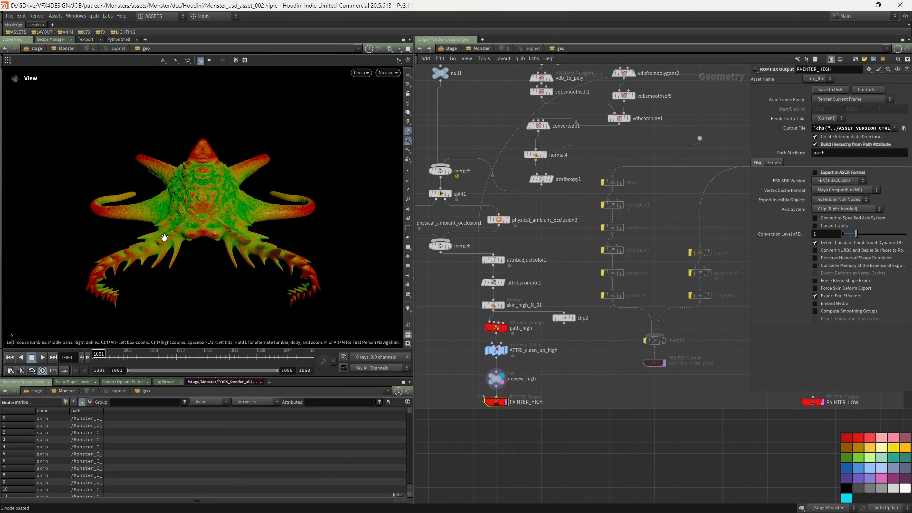
# Save the Monster_usd_asset_002 scene.
pyautogui.click(10, 16)
pyautogui.click(32, 75)
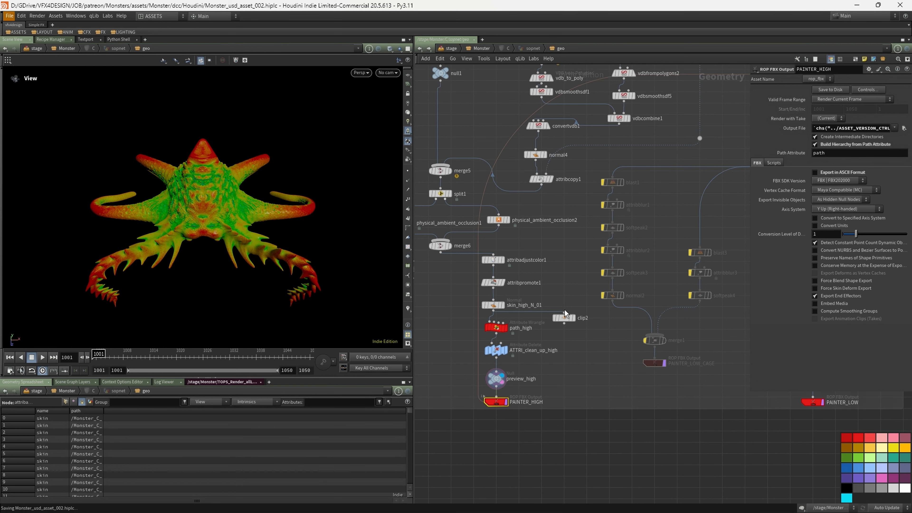
pyautogui.scroll(-2, 564, 313)
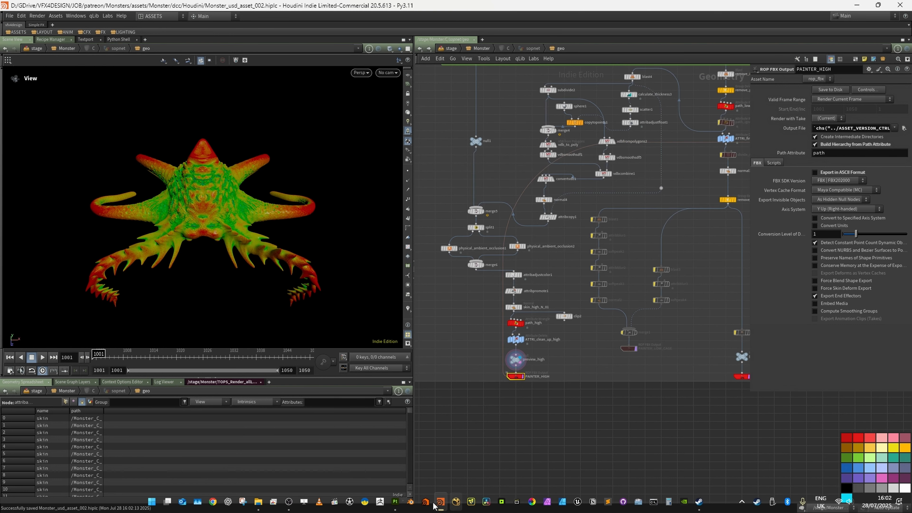
# Switch to Substance 3D Painter, show all texture sets, enter baking mode and select the _mat_skin set.
pyautogui.click(394, 501)
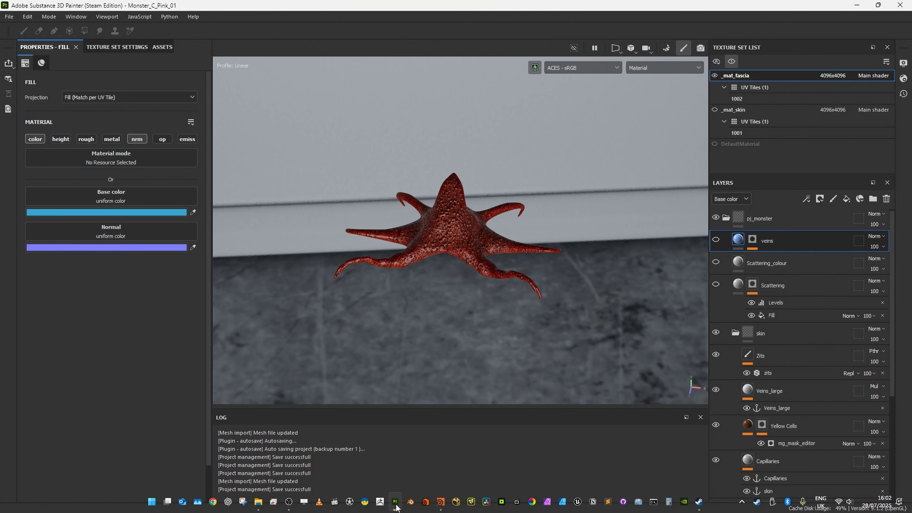
pyautogui.click(730, 62)
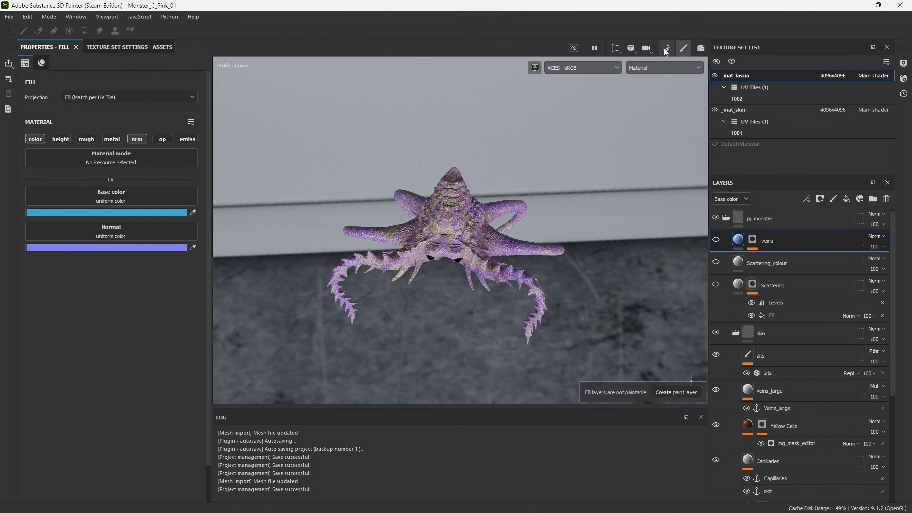
pyautogui.click(666, 47)
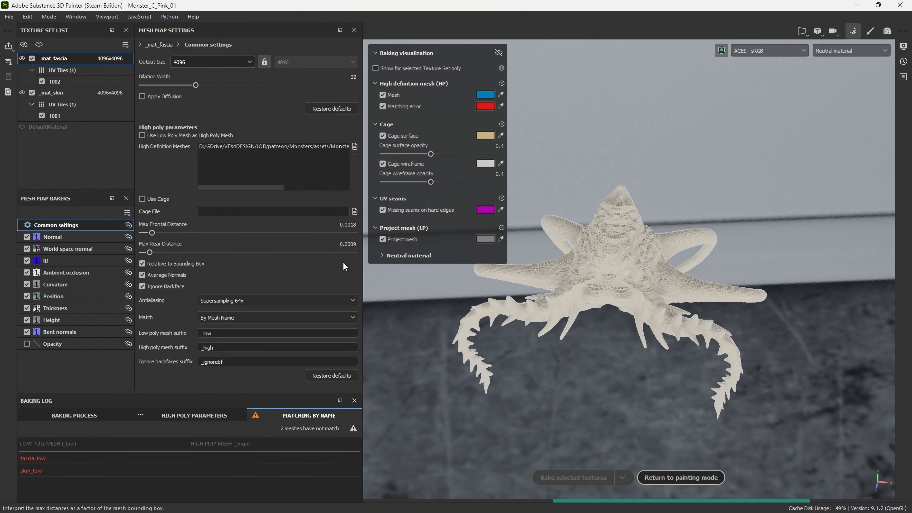
pyautogui.click(56, 92)
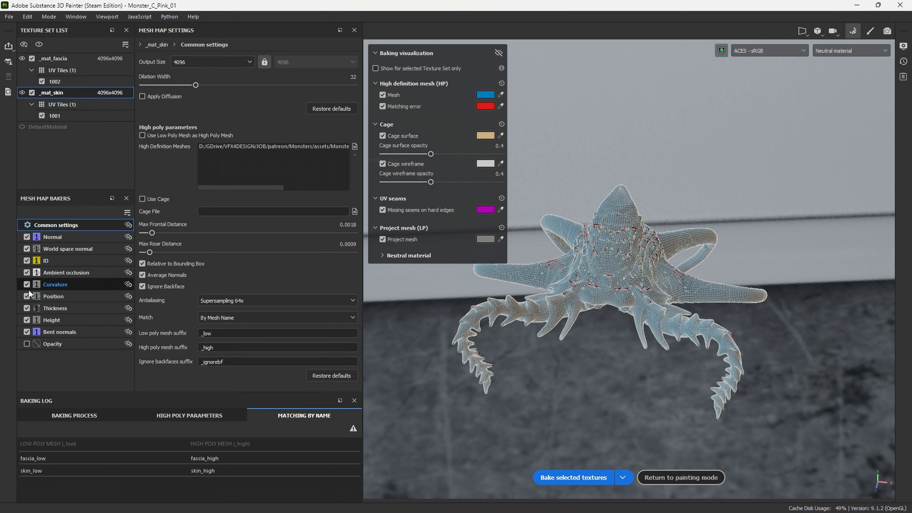
# Disable every mesh map baker except ID and collapse the UV tiles of _mat_fascia.
pyautogui.click(27, 237)
pyautogui.click(26, 249)
pyautogui.click(26, 261)
pyautogui.click(27, 284)
pyautogui.click(25, 308)
pyautogui.click(26, 320)
pyautogui.click(27, 331)
pyautogui.click(27, 308)
pyautogui.click(27, 296)
pyautogui.click(27, 272)
pyautogui.click(26, 260)
pyautogui.click(32, 70)
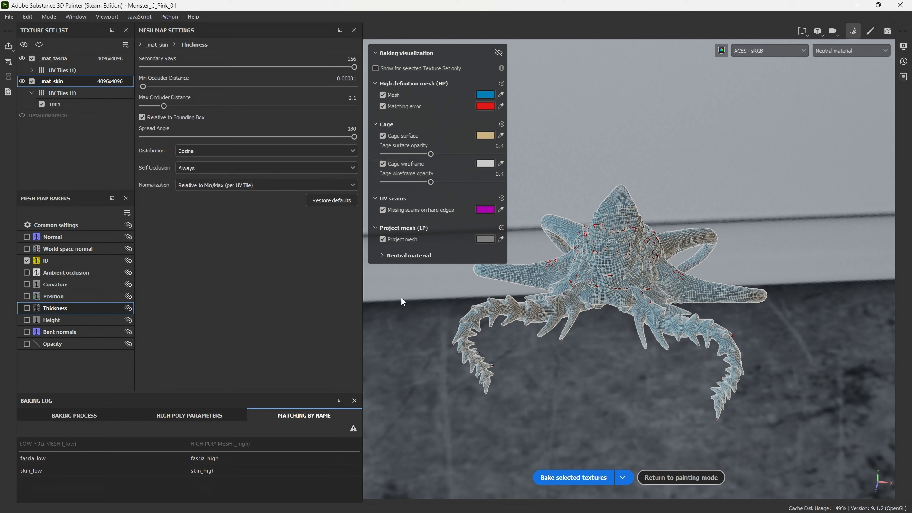
# Bake the selected textures, return to painting mode and display the ID mesh map.
pyautogui.click(596, 477)
pyautogui.click(683, 478)
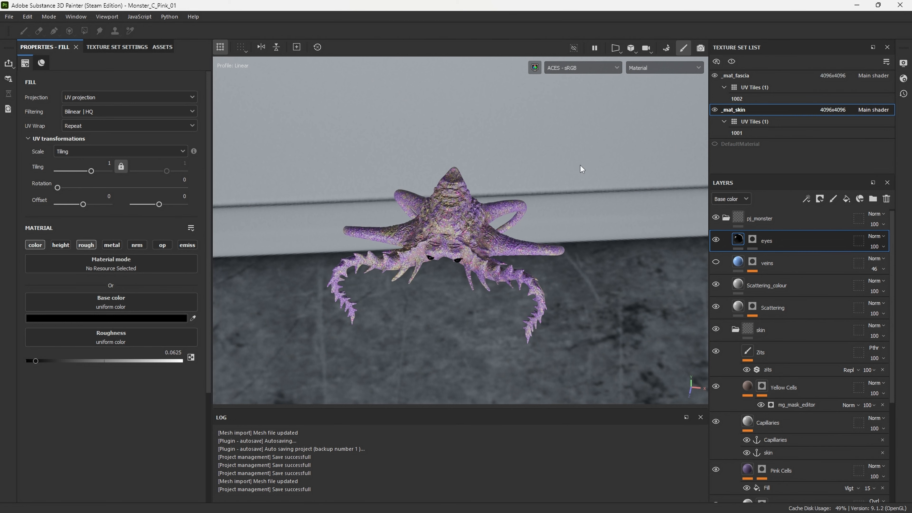
pyautogui.press('b')
pyautogui.press('b')
pyautogui.press('b')
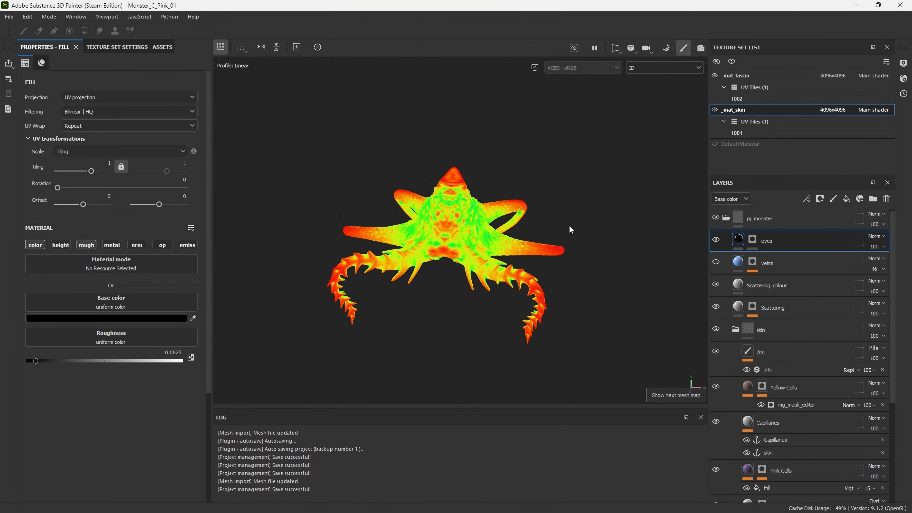
# Isolate _mat_fascia and then _mat_skin to inspect their ID maps, and save the project.
pyautogui.click(741, 77)
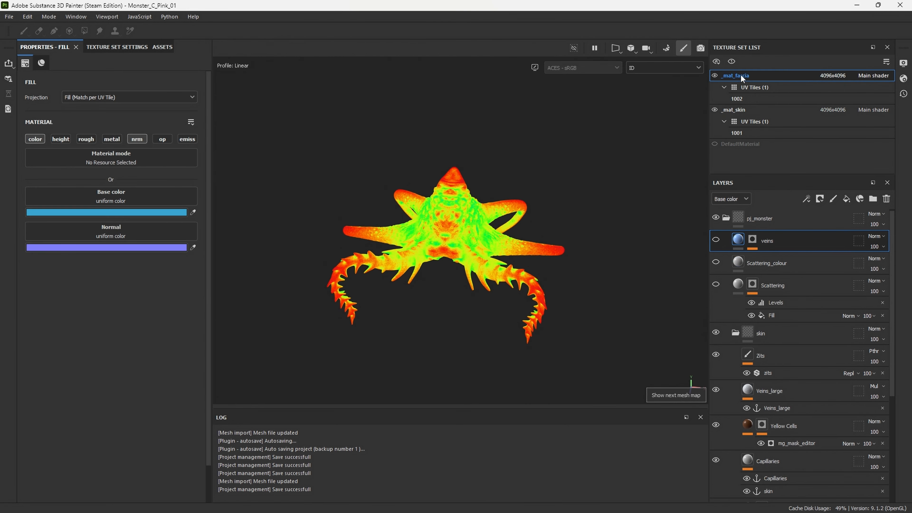
pyautogui.click(733, 61)
pyautogui.keyDown('alt'); pyautogui.moveTo(453, 187); pyautogui.dragTo(591, 159); pyautogui.keyUp('alt')
pyautogui.click(761, 110)
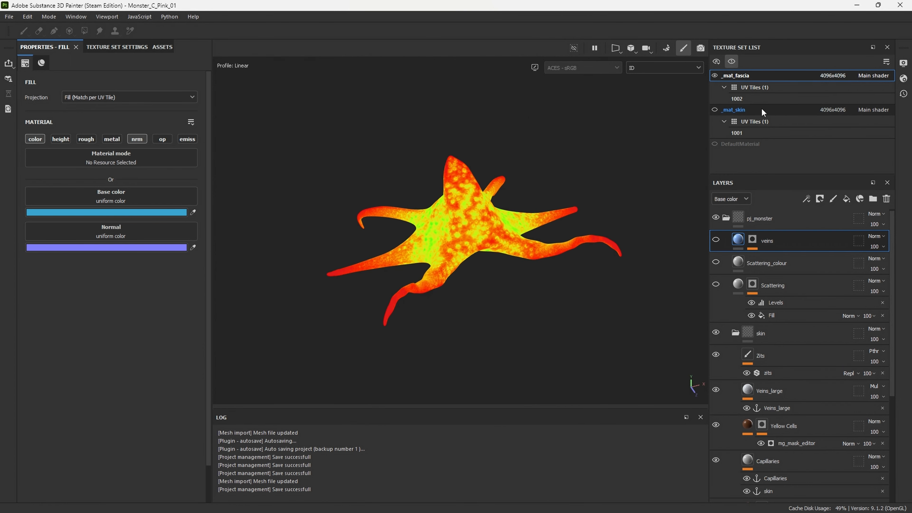
pyautogui.hotkey('ctrl', 's')
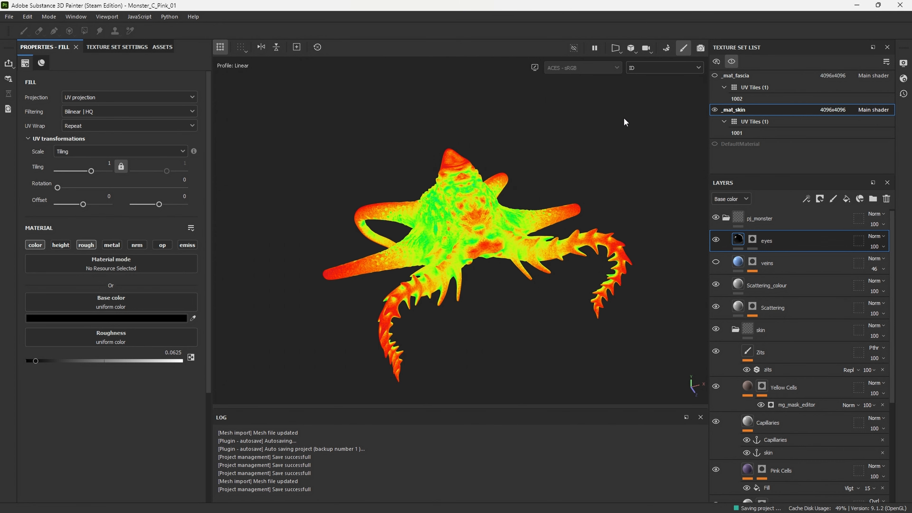
# Switch to Houdini, go up to the Monster network, then reopen component geometry C and review its Painter export nodes.
pyautogui.click(440, 505)
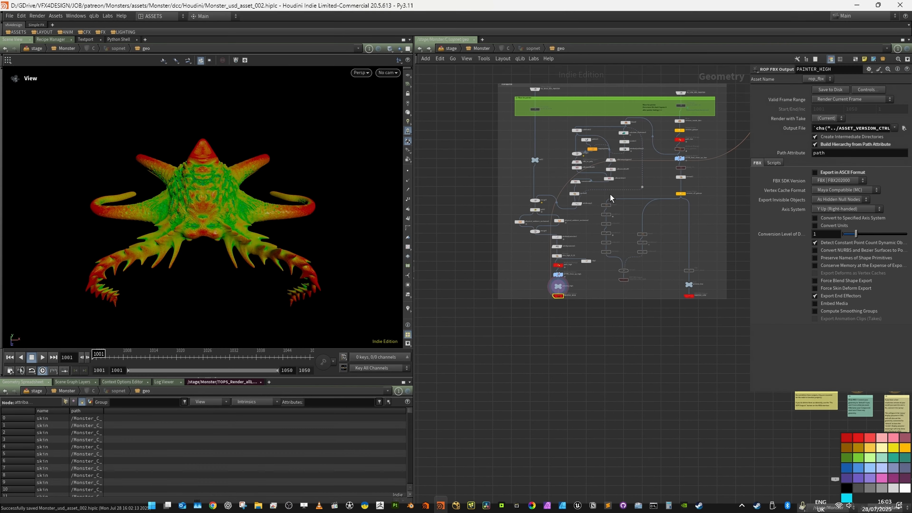
pyautogui.scroll(3, 604, 158)
pyautogui.scroll(-3, 543, 171)
pyautogui.scroll(-1, 452, 141)
pyautogui.moveTo(455, 150); pyautogui.dragTo(466, 183, button='middle')
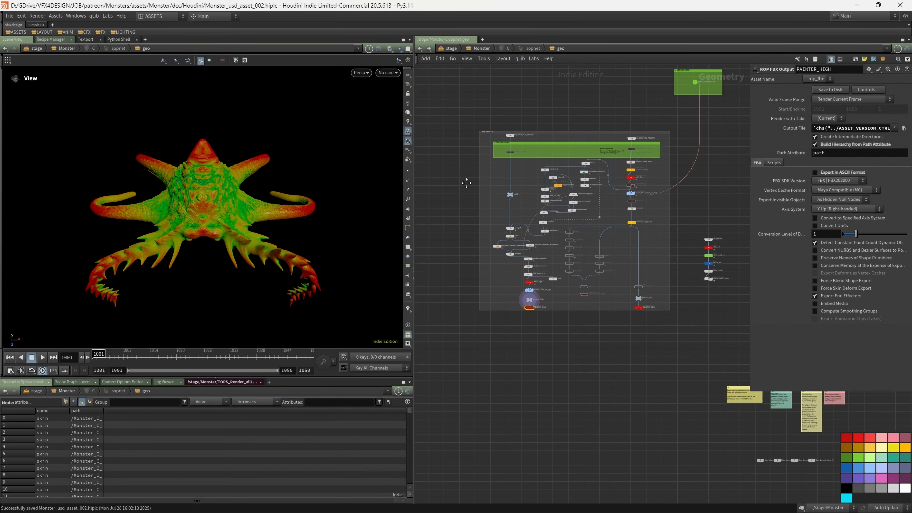
pyautogui.press('u')
pyautogui.press('u')
pyautogui.press('u')
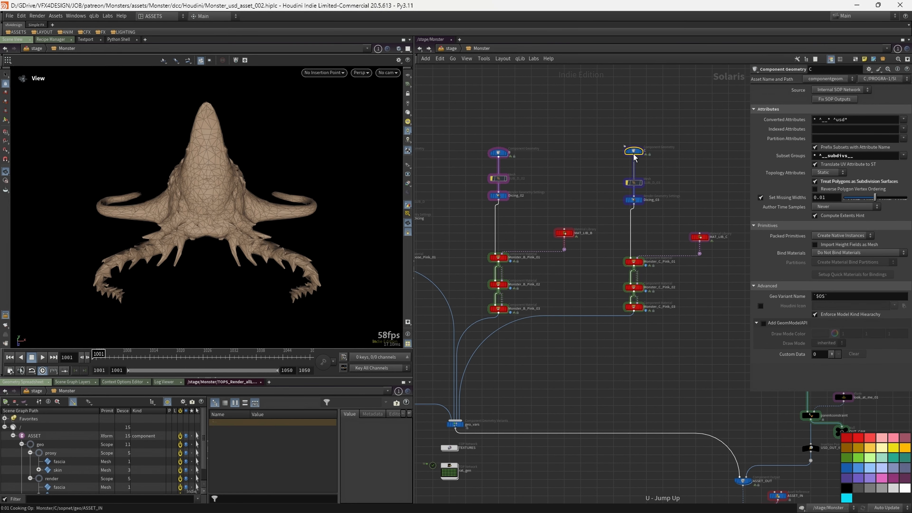
pyautogui.doubleClick(634, 152)
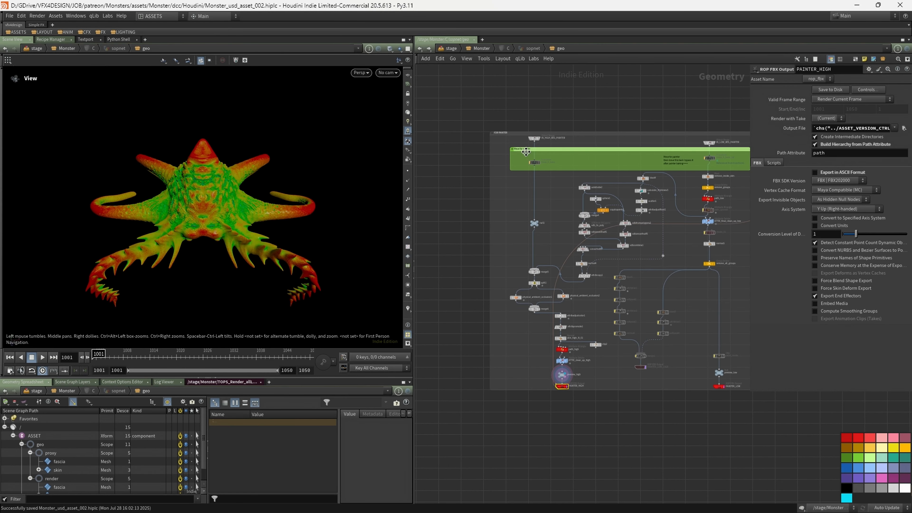
pyautogui.moveTo(634, 98); pyautogui.dragTo(533, 83, button='middle')
pyautogui.scroll(1, 489, 160)
pyautogui.scroll(-1, 556, 159)
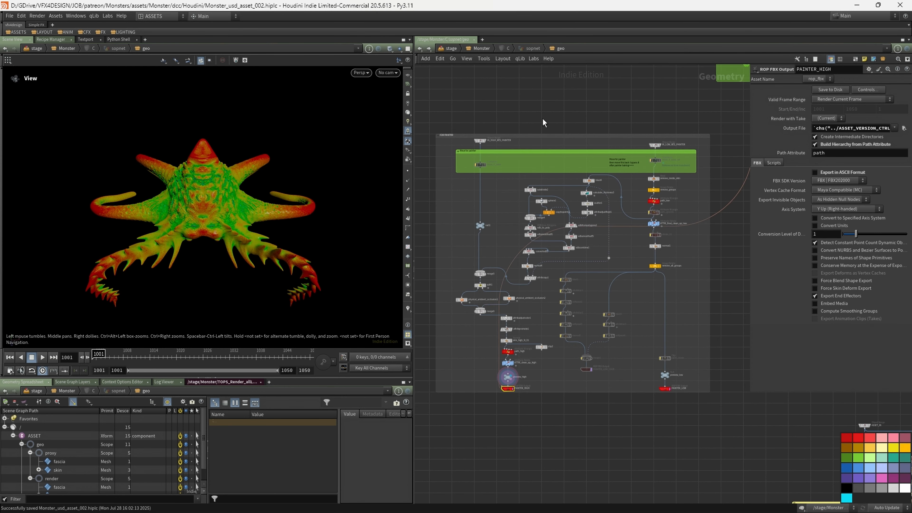
pyautogui.moveTo(543, 108); pyautogui.dragTo(566, 115, button='middle')
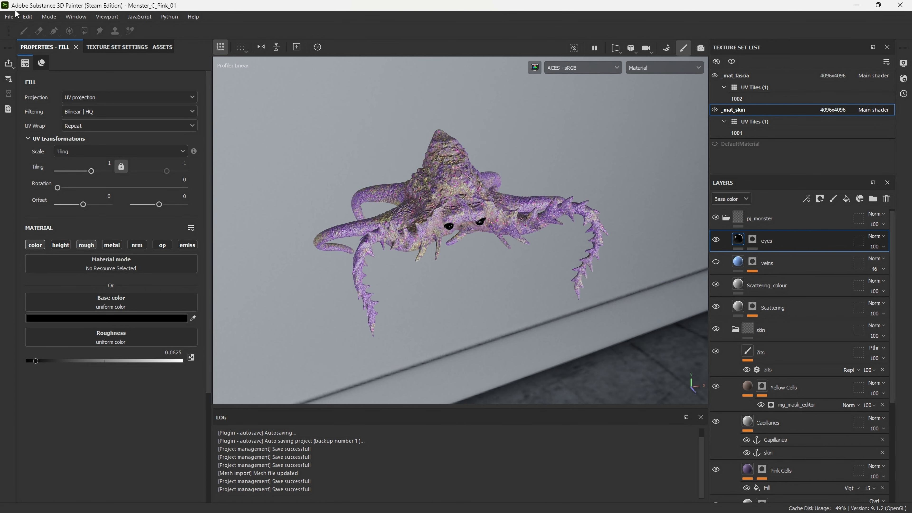
# Export the _mat_fascia and _mat_skin textures as 16f-bit EXR files with the __PBR Metallic Roughness_Houdini__ template.
pyautogui.click(14, 16)
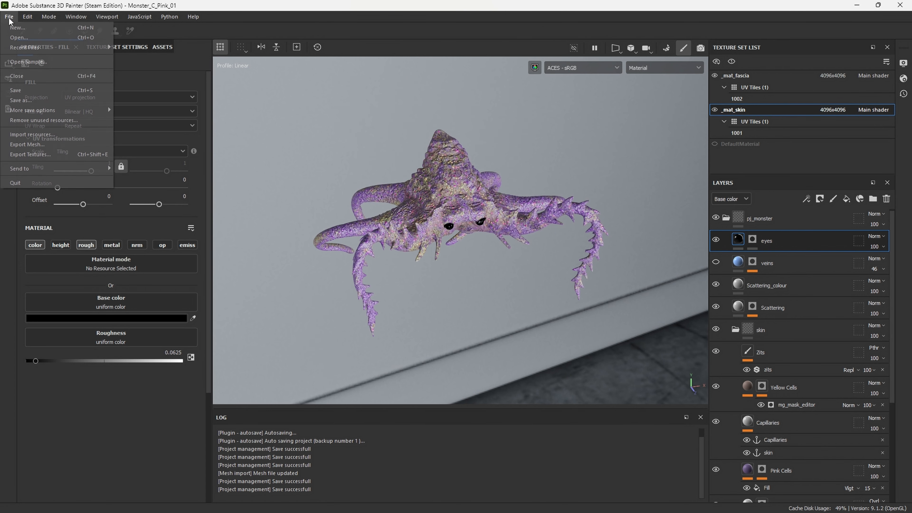
pyautogui.click(52, 154)
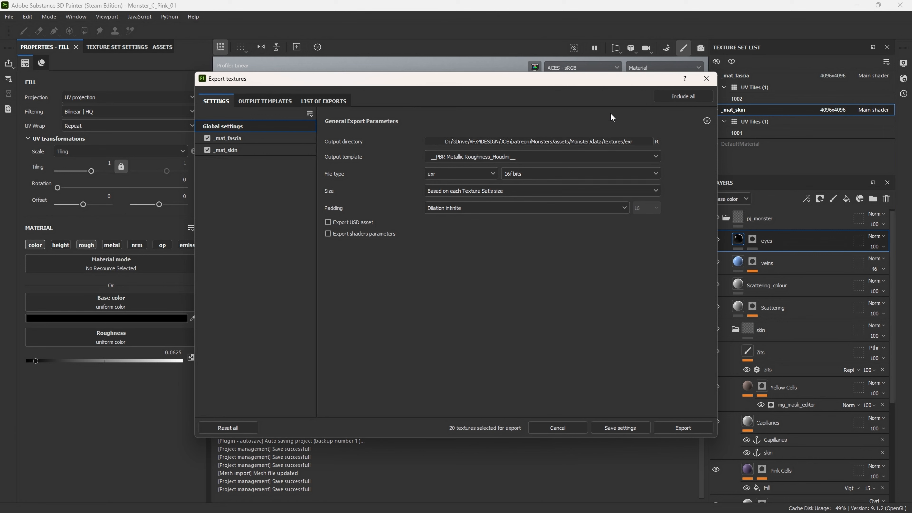
pyautogui.click(684, 428)
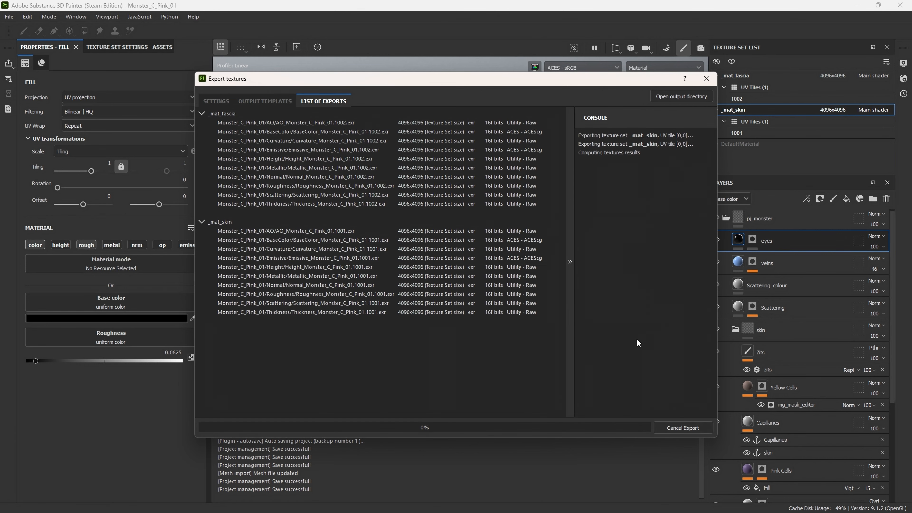
# Switch to File Explorer and browse from the Monsters folder through assets, Monster and data to the textures folder.
pyautogui.click(263, 501)
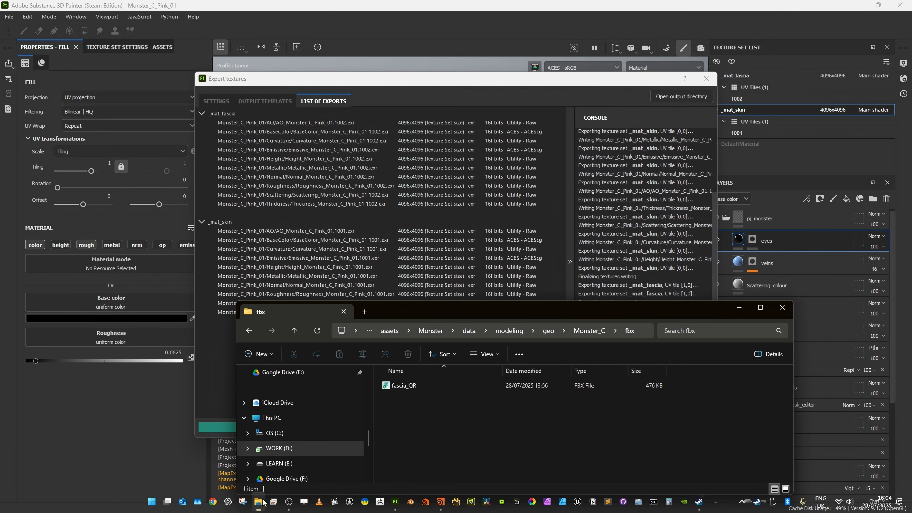
pyautogui.moveTo(431, 313); pyautogui.dragTo(297, 82)
pyautogui.click(299, 102)
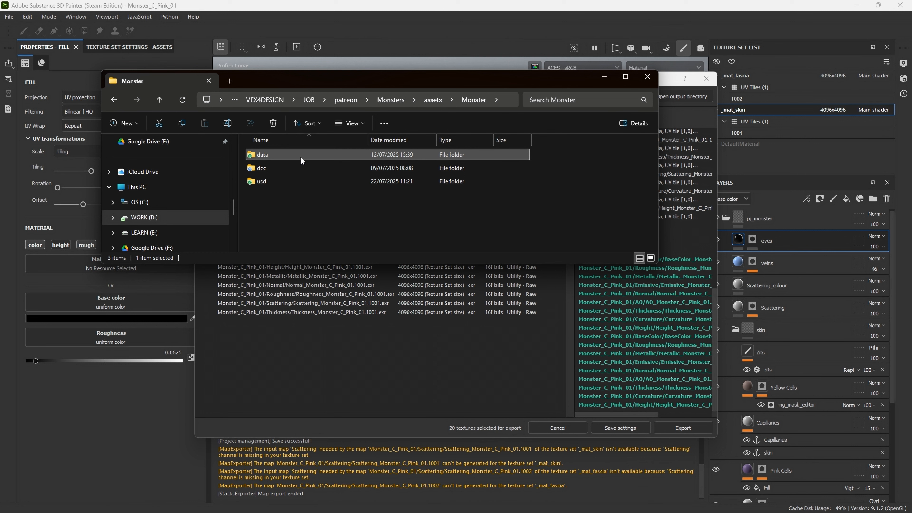
pyautogui.click(391, 100)
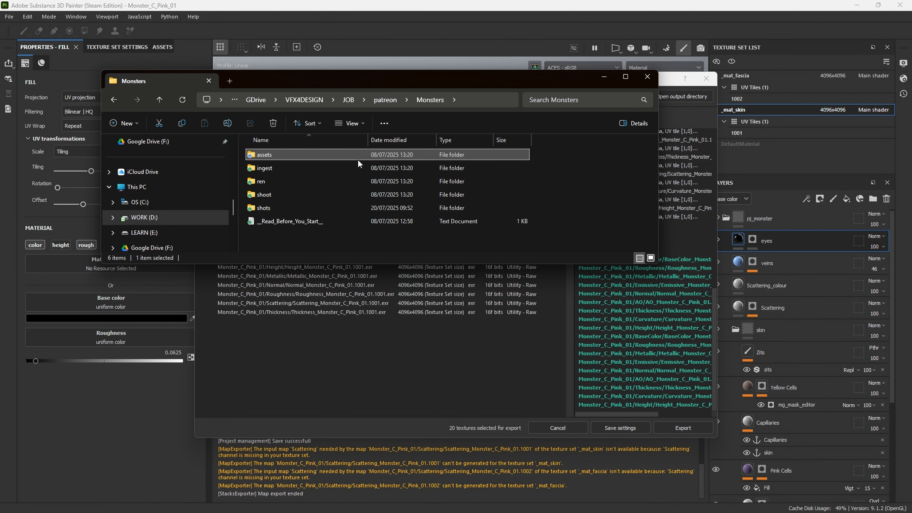
pyautogui.doubleClick(271, 154)
pyautogui.doubleClick(289, 154)
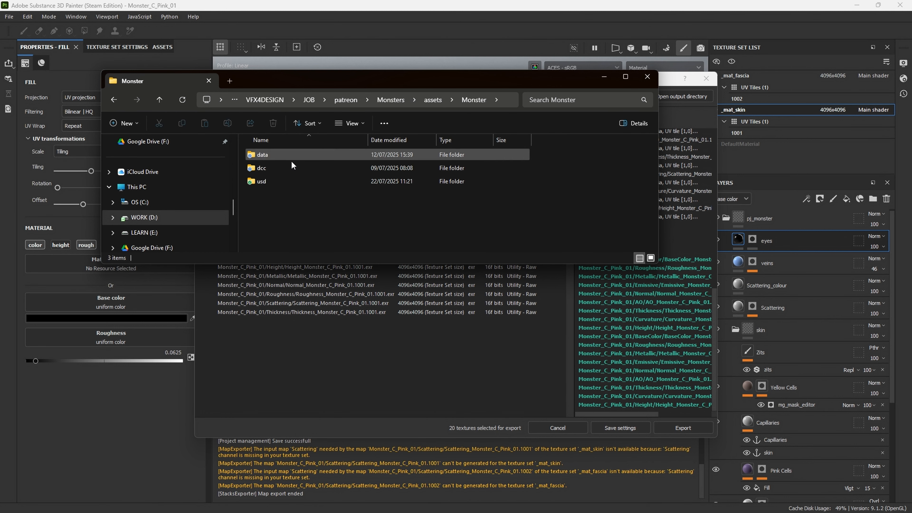
pyautogui.doubleClick(267, 156)
pyautogui.click(302, 234)
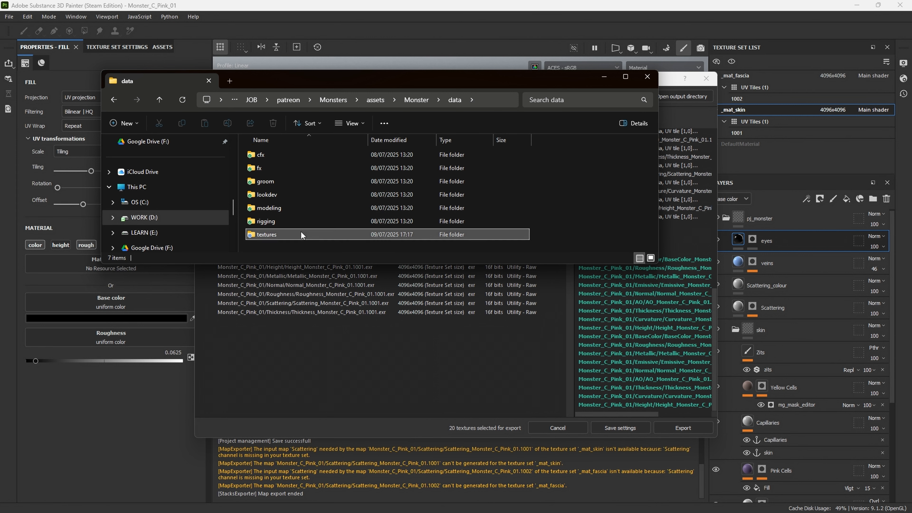
pyautogui.doubleClick(301, 235)
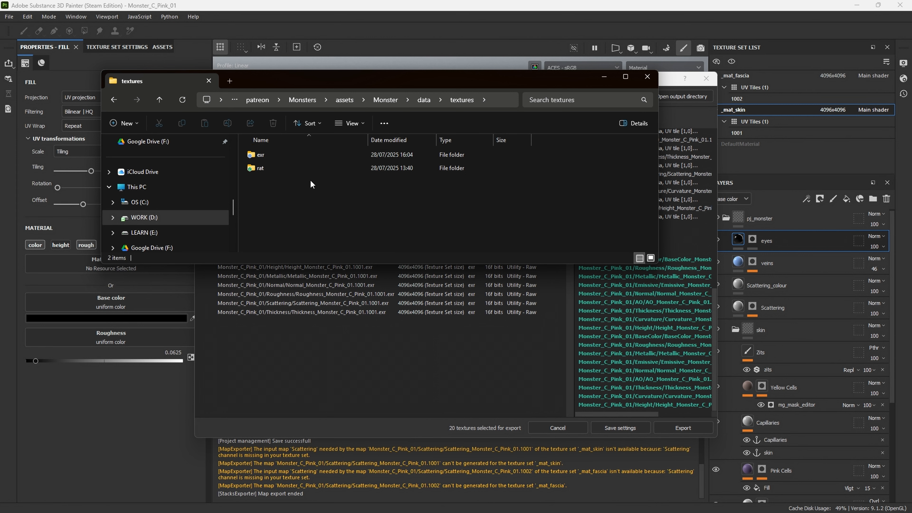
# Open the Monster_C_Pink_01 folder inside exr, enlarge the window, and delete the Metallic and Emissive texture folders.
pyautogui.doubleClick(278, 156)
pyautogui.doubleClick(283, 234)
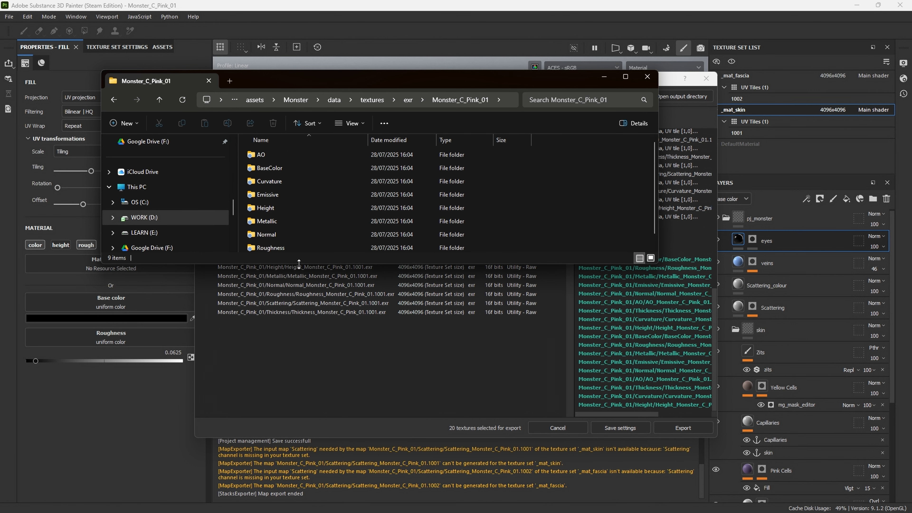
pyautogui.moveTo(299, 264); pyautogui.dragTo(309, 409)
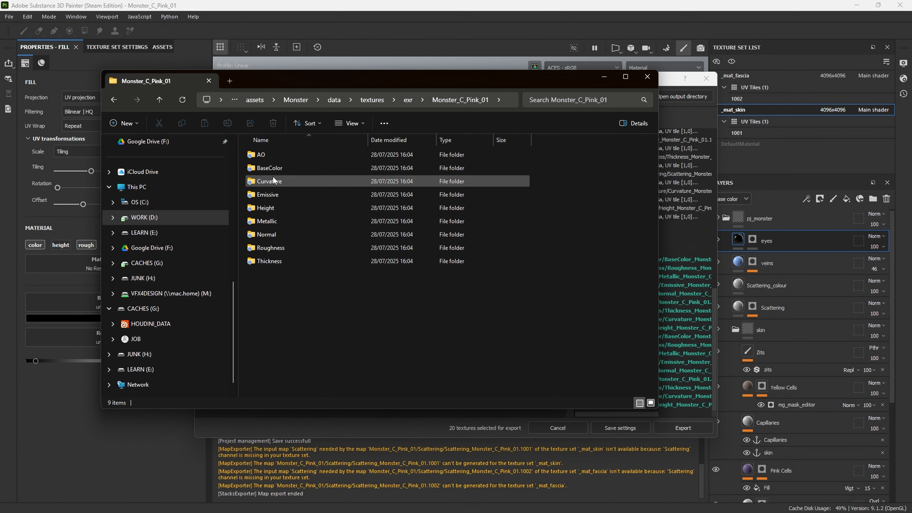
pyautogui.click(267, 222)
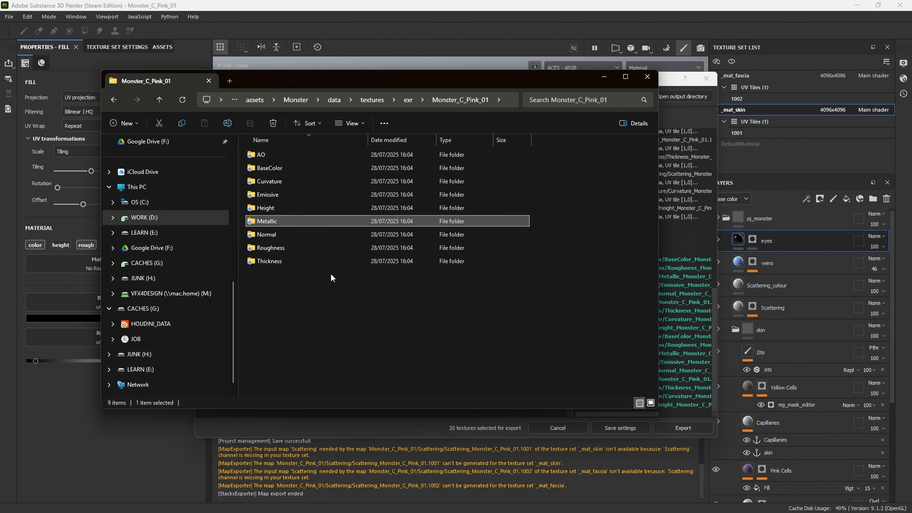
pyautogui.keyDown('ctrl'); pyautogui.click(280, 198); pyautogui.keyUp('ctrl')
pyautogui.click(273, 122)
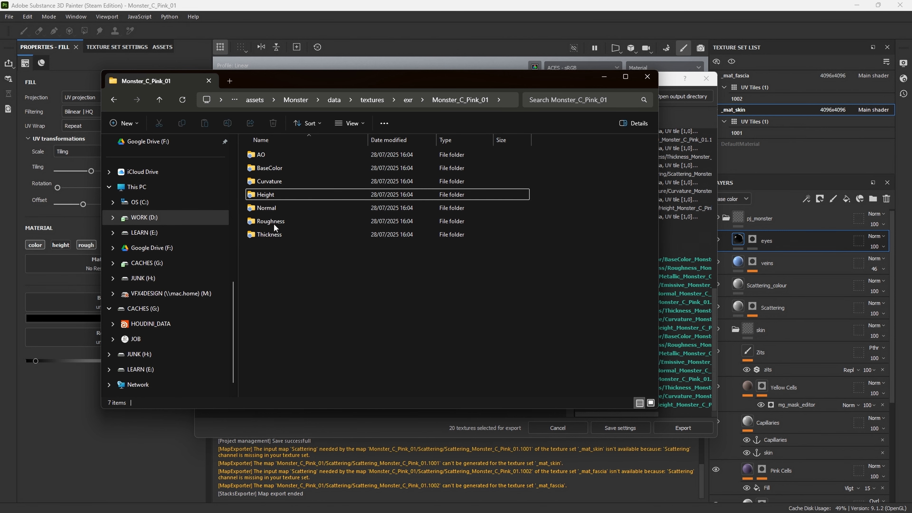
# Switch back to Painter and display the __PBR Metallic Roughness_Houdini__ output template, widening the export dialog to read the full map names.
pyautogui.click(321, 13)
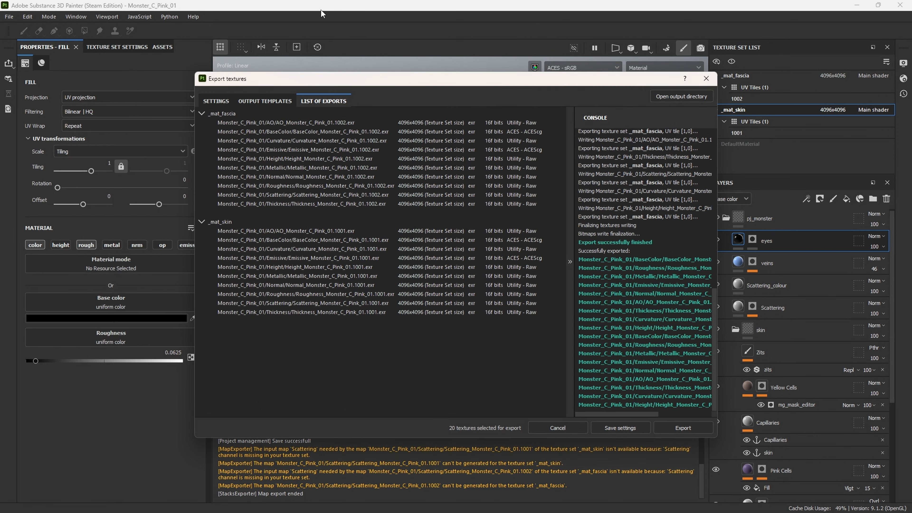
pyautogui.click(265, 101)
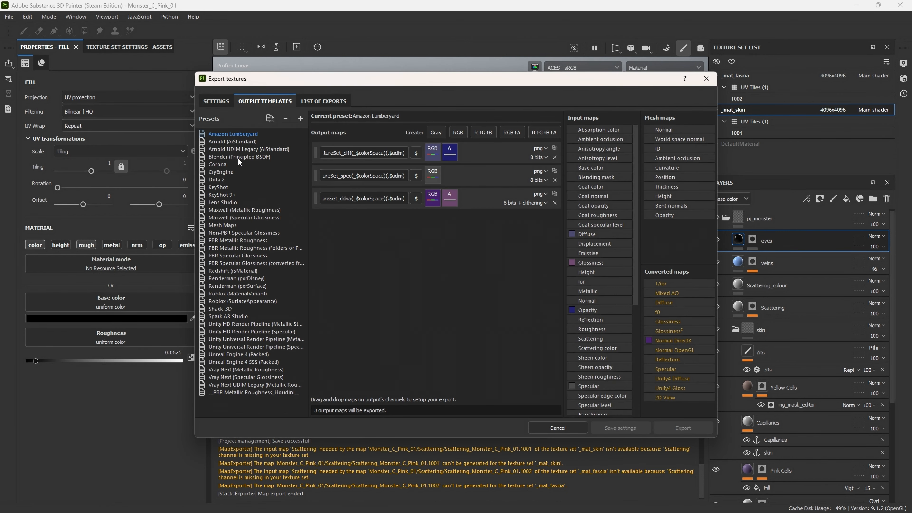
pyautogui.click(242, 393)
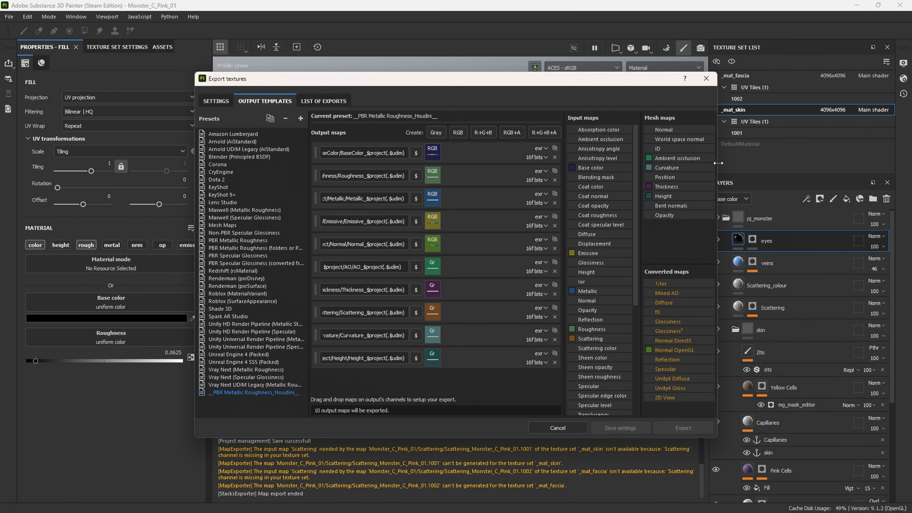
pyautogui.moveTo(715, 167); pyautogui.dragTo(828, 168)
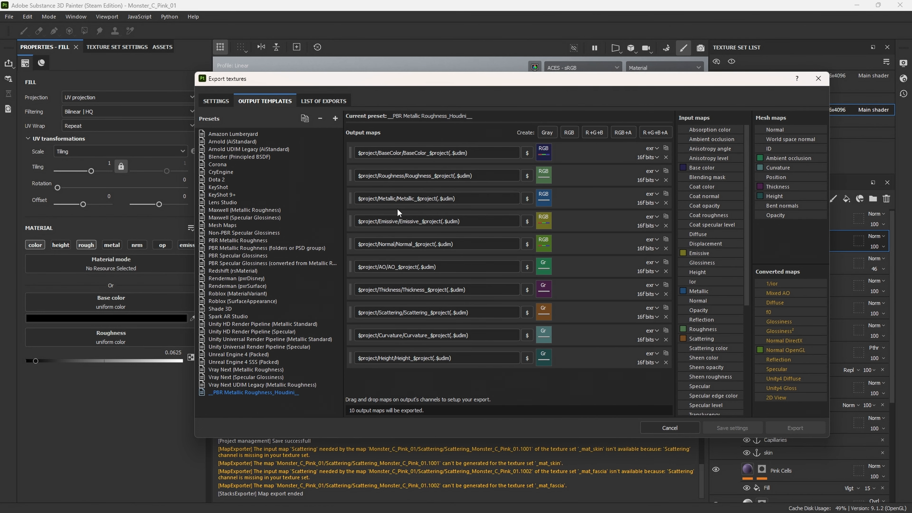